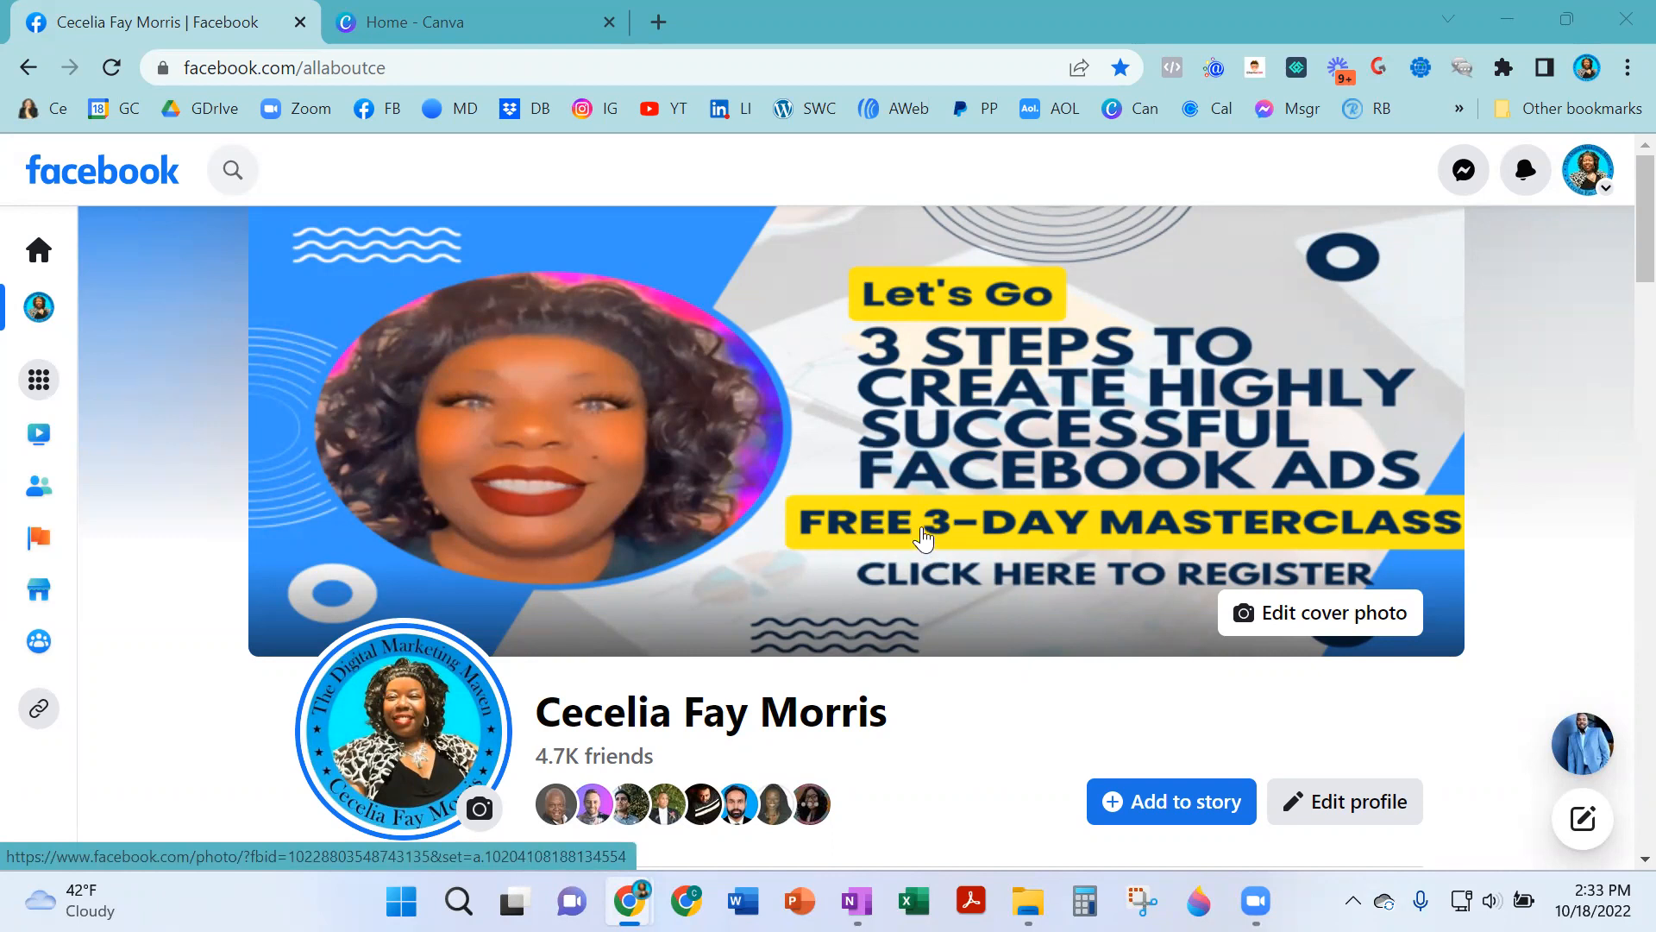
# - Switch to Canva and search for a Facebook Cover design, choosing the Facebook Cover 1640 × 924 px option
pyautogui.click(505, 21)
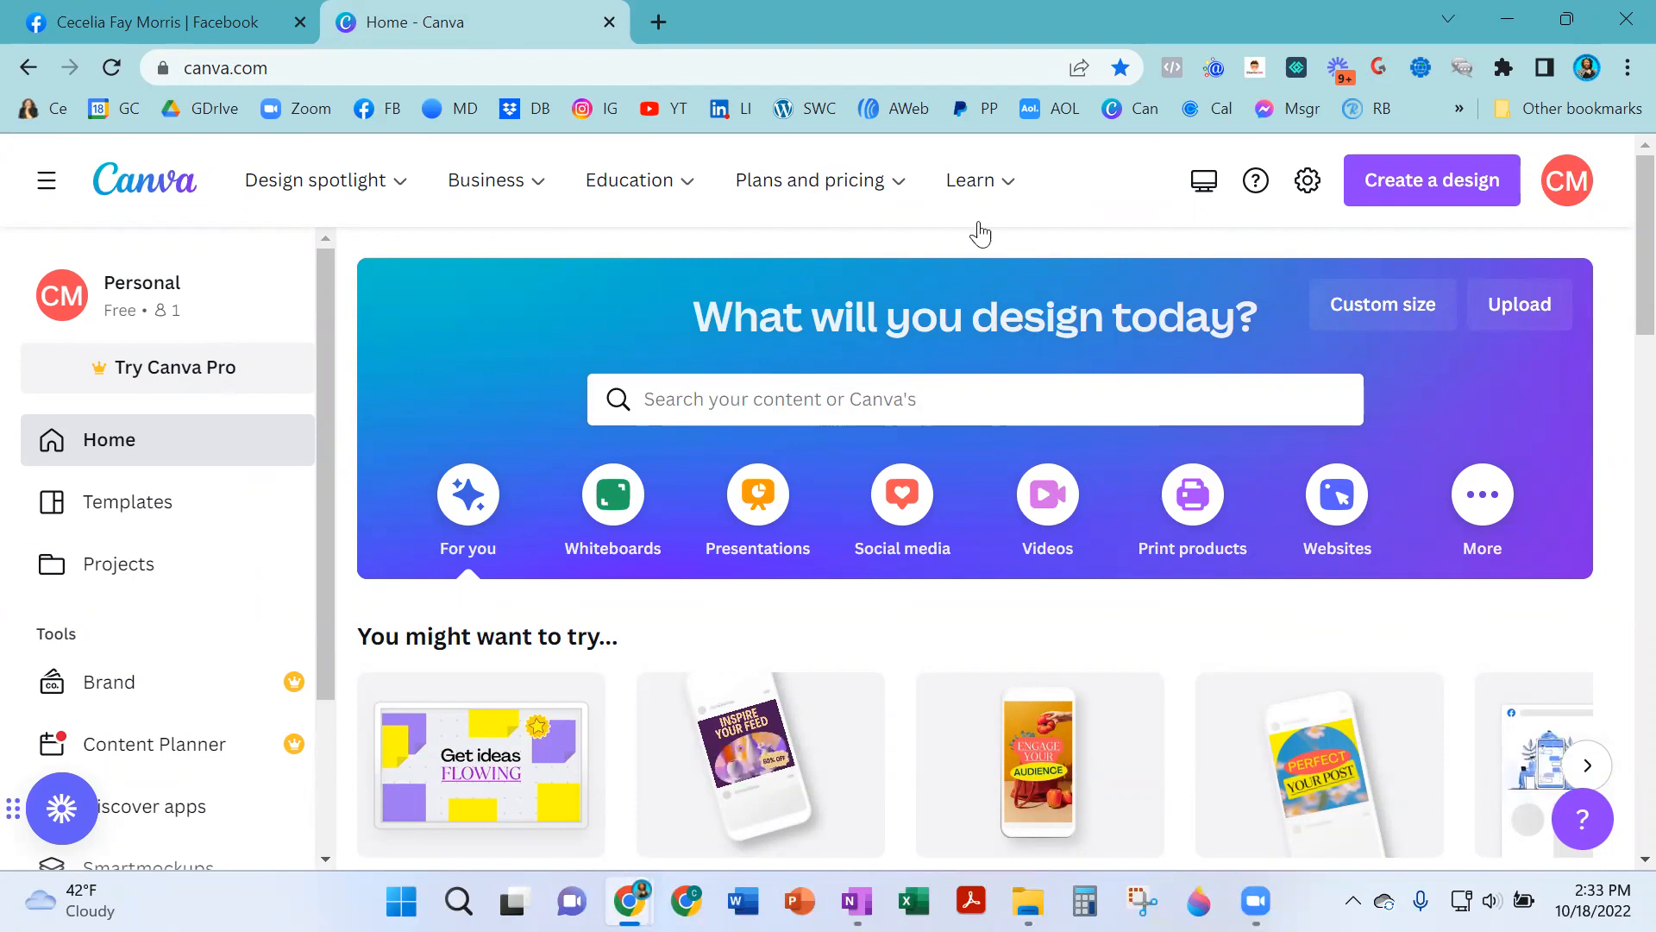
pyautogui.write('fa')
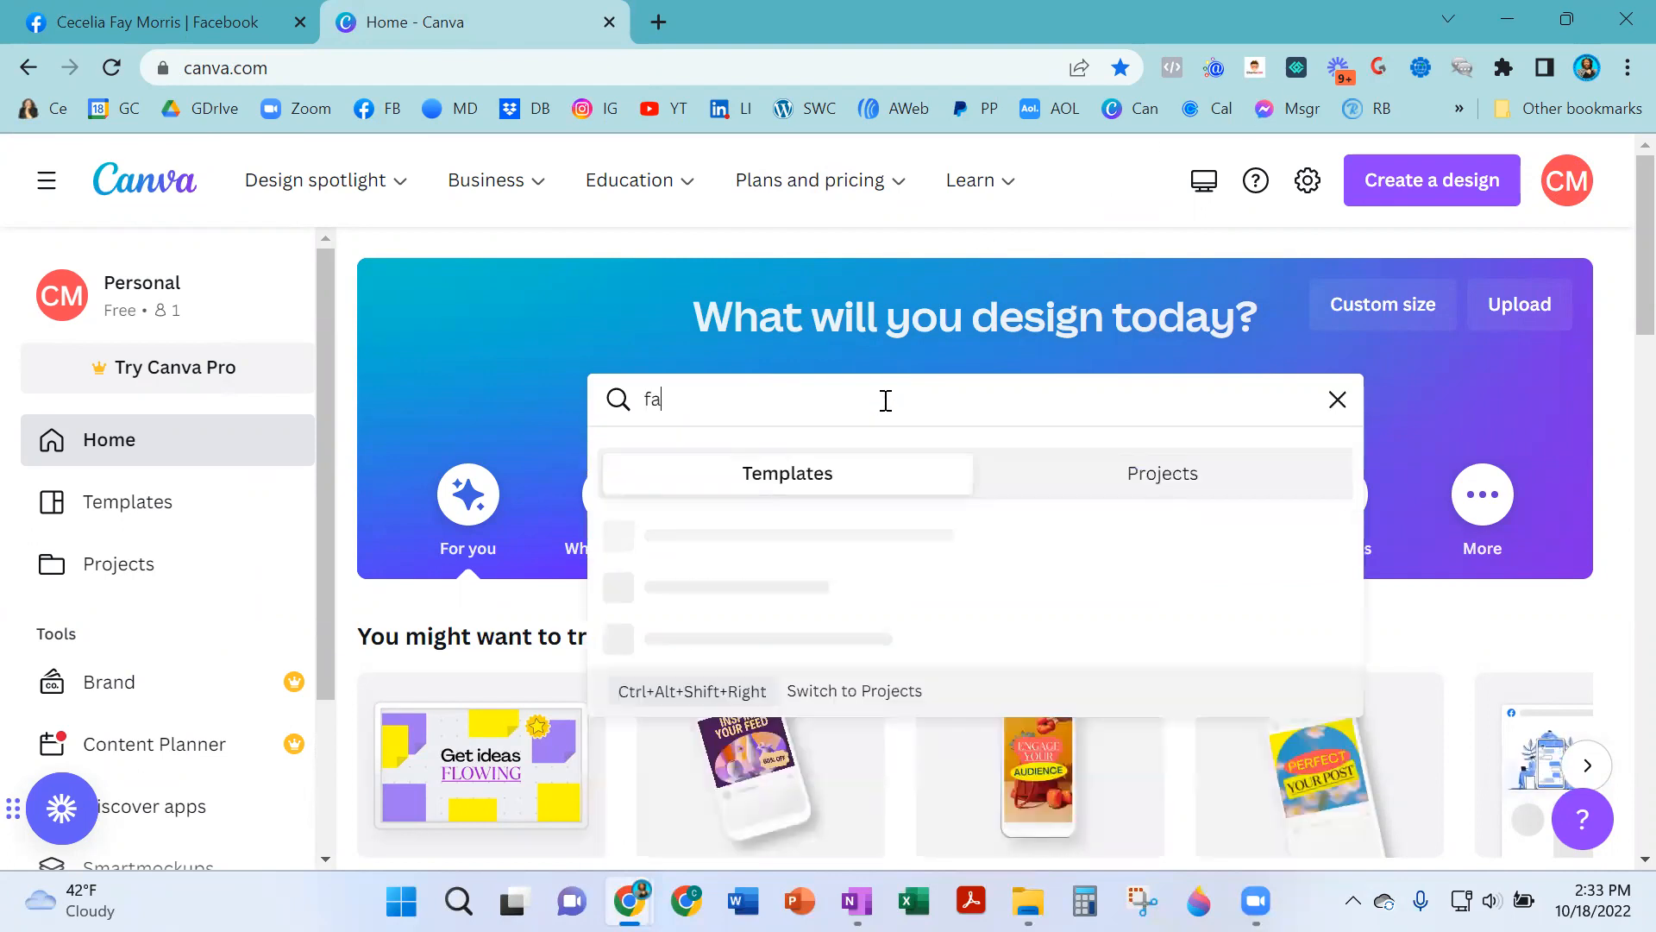
pyautogui.write('cebook cover')
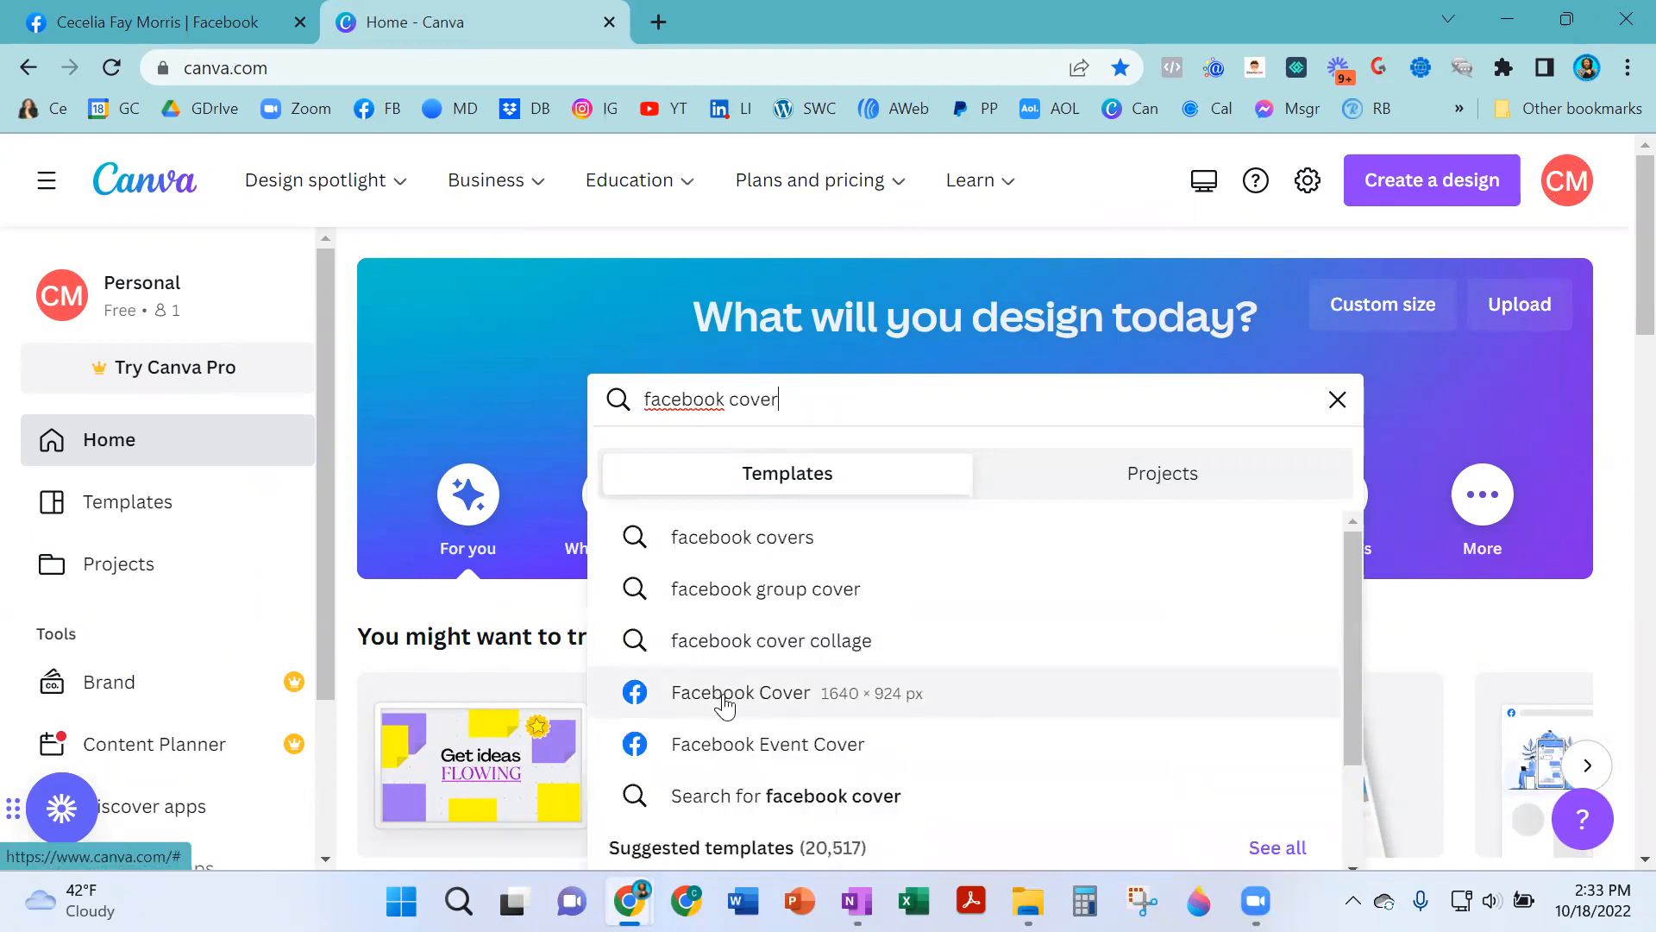
pyautogui.click(721, 699)
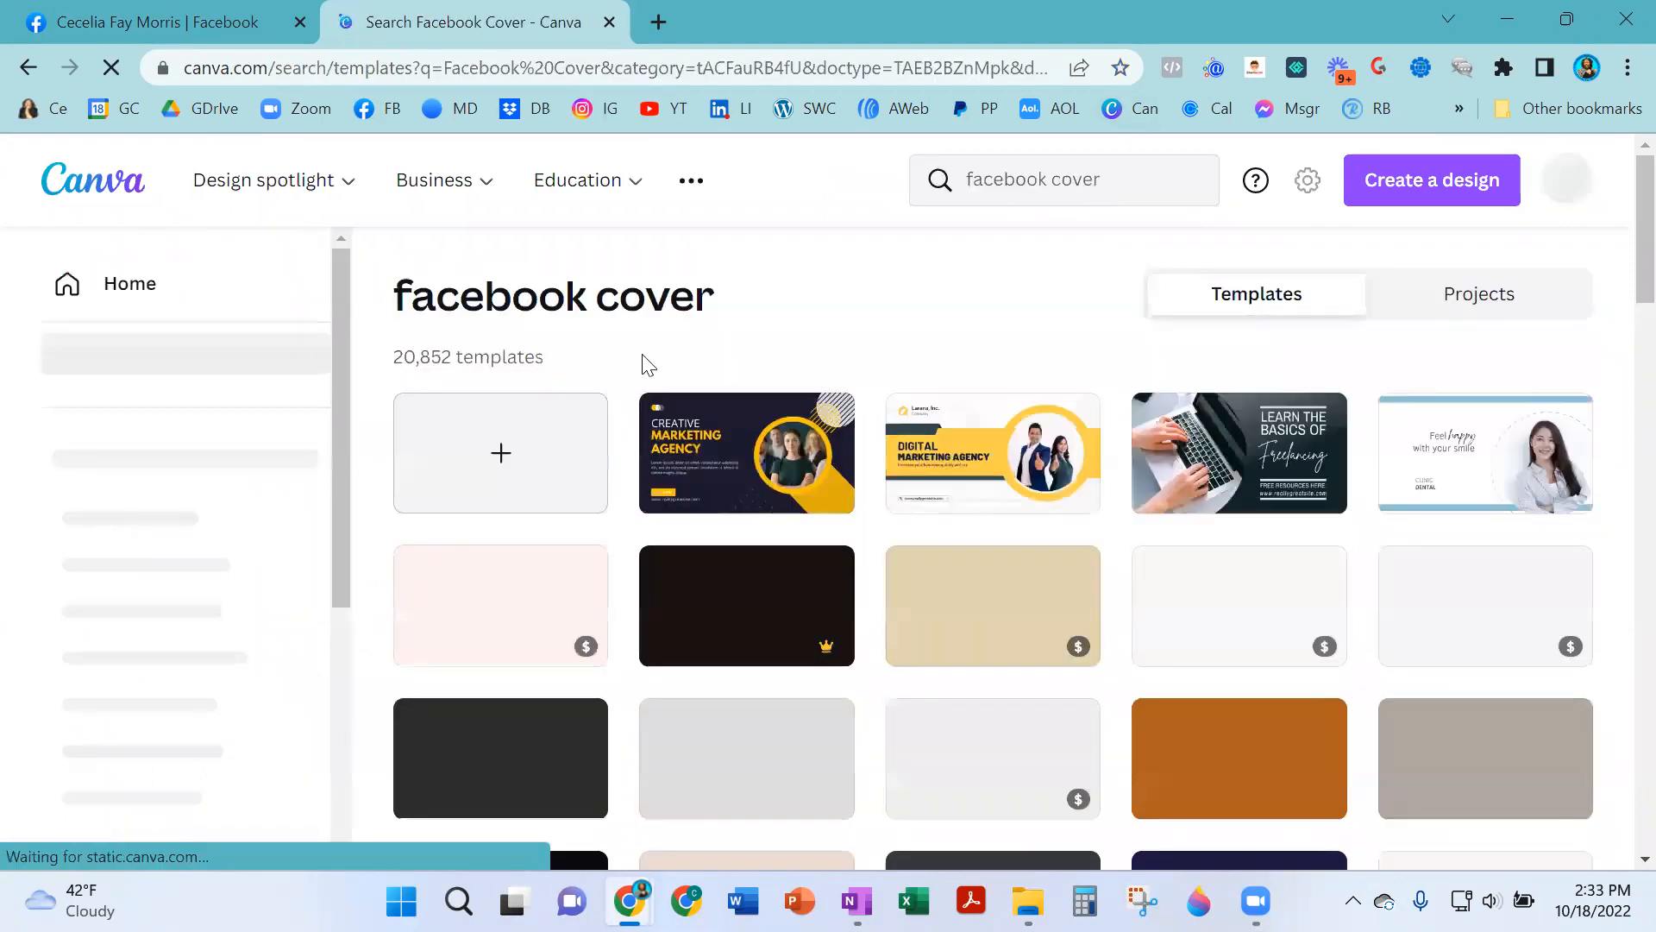
# - Create a blank Facebook Cover design and apply the yellow Digital Marketing Agency template to it
pyautogui.click(505, 466)
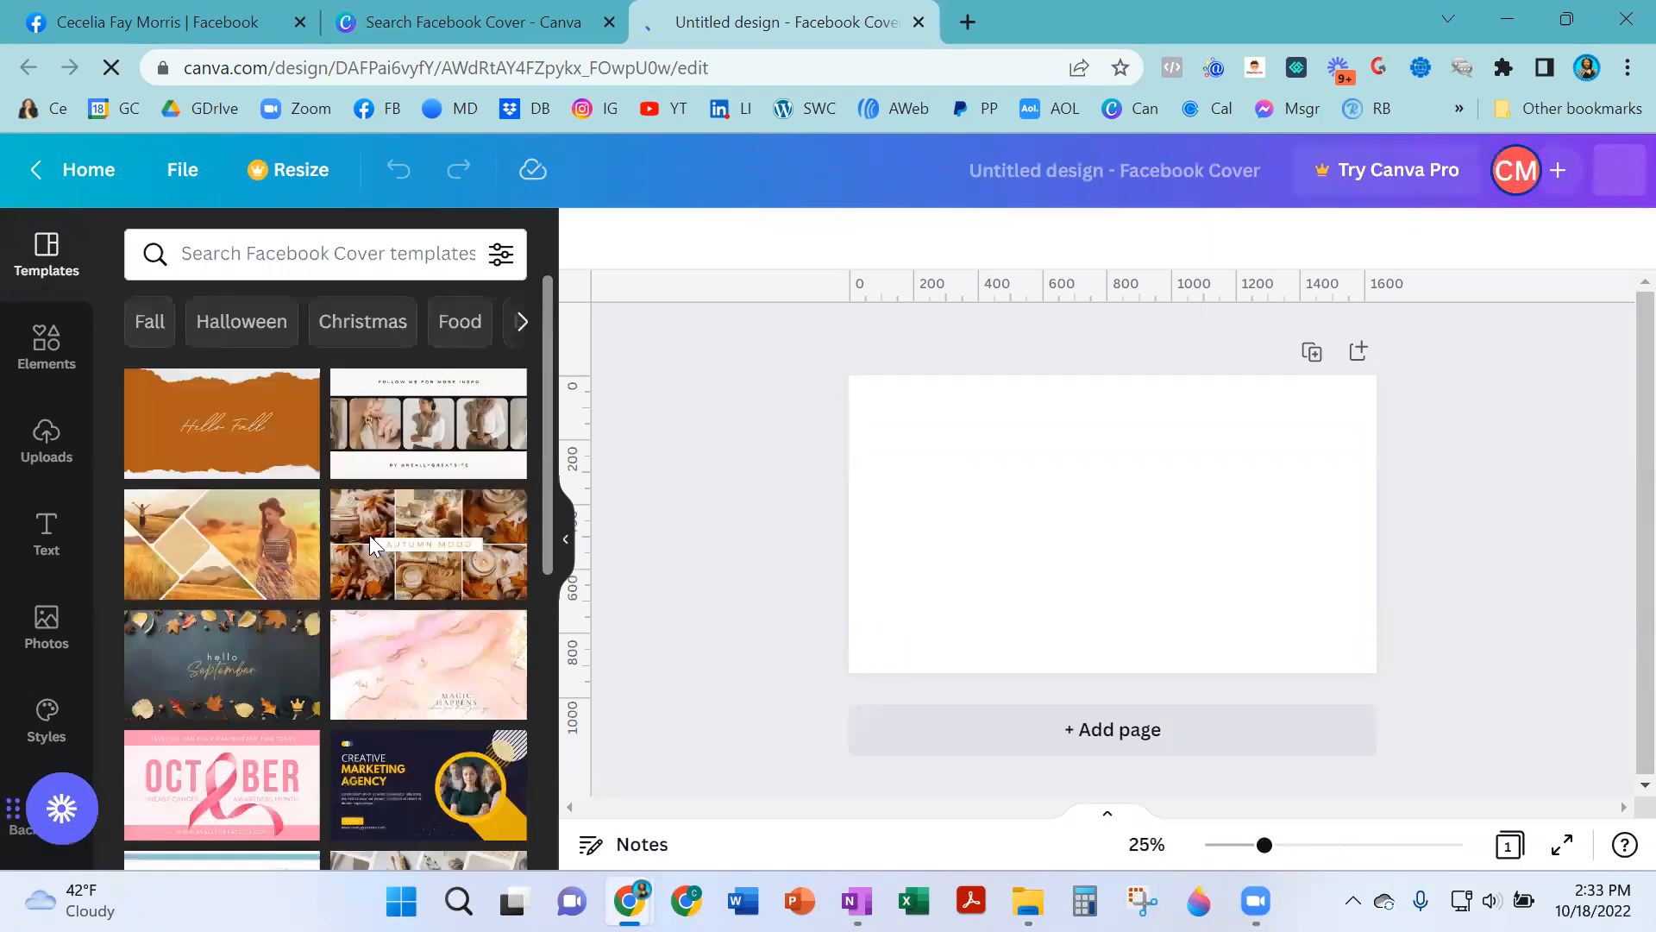
pyautogui.scroll(-10, 233, 657)
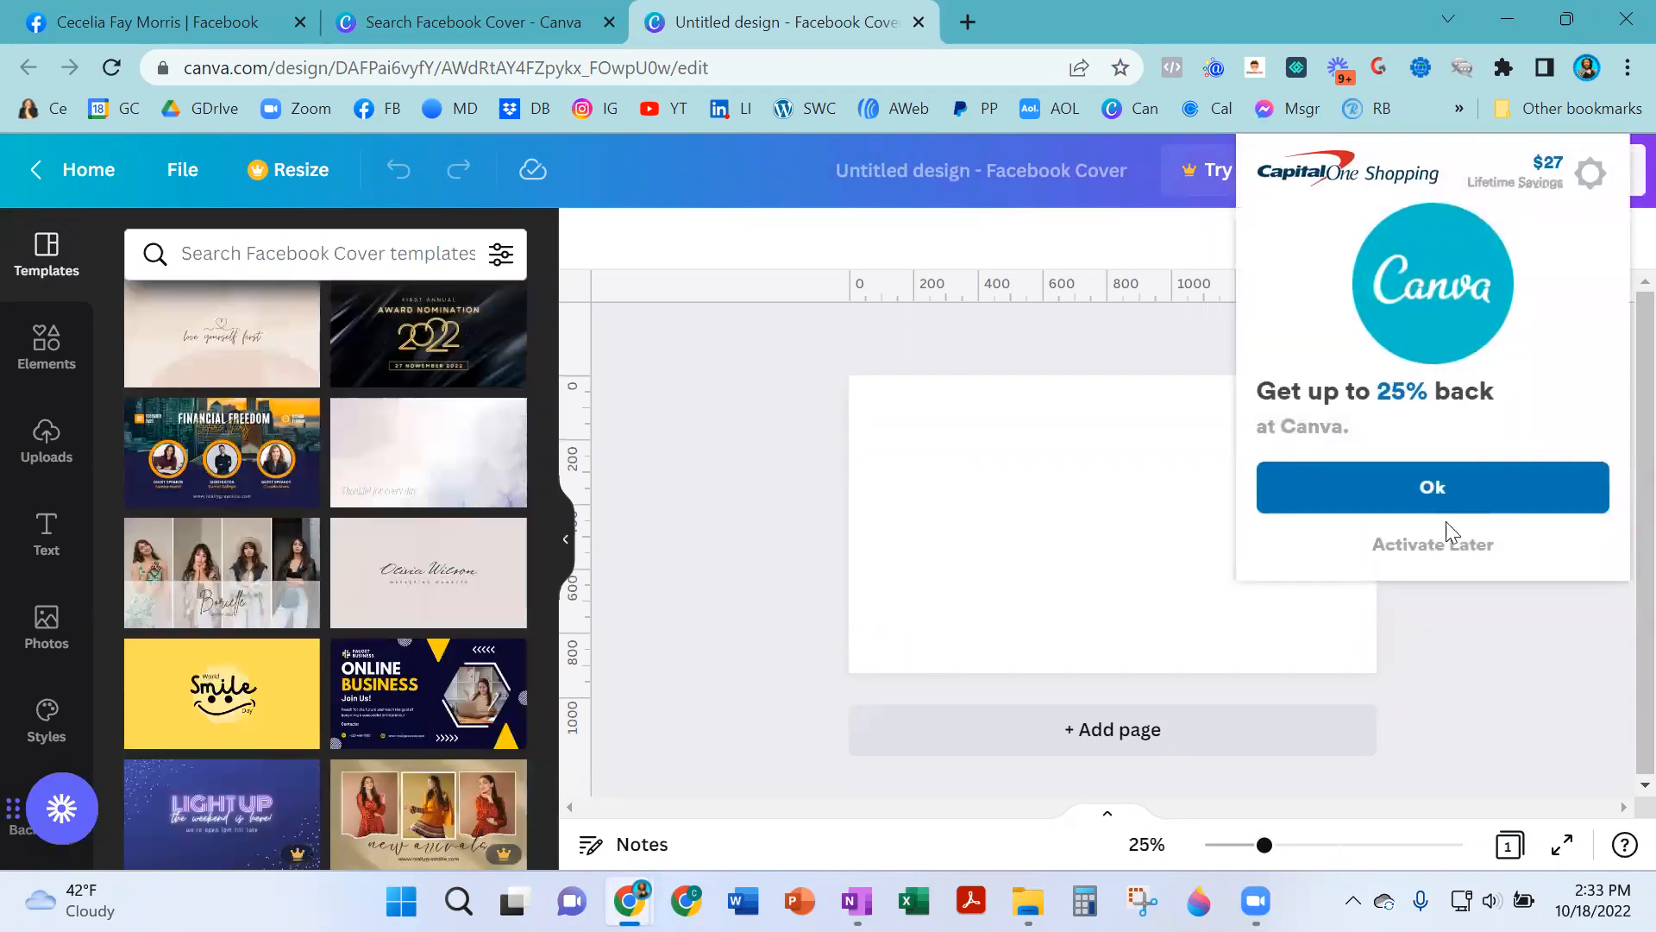
pyautogui.click(1433, 545)
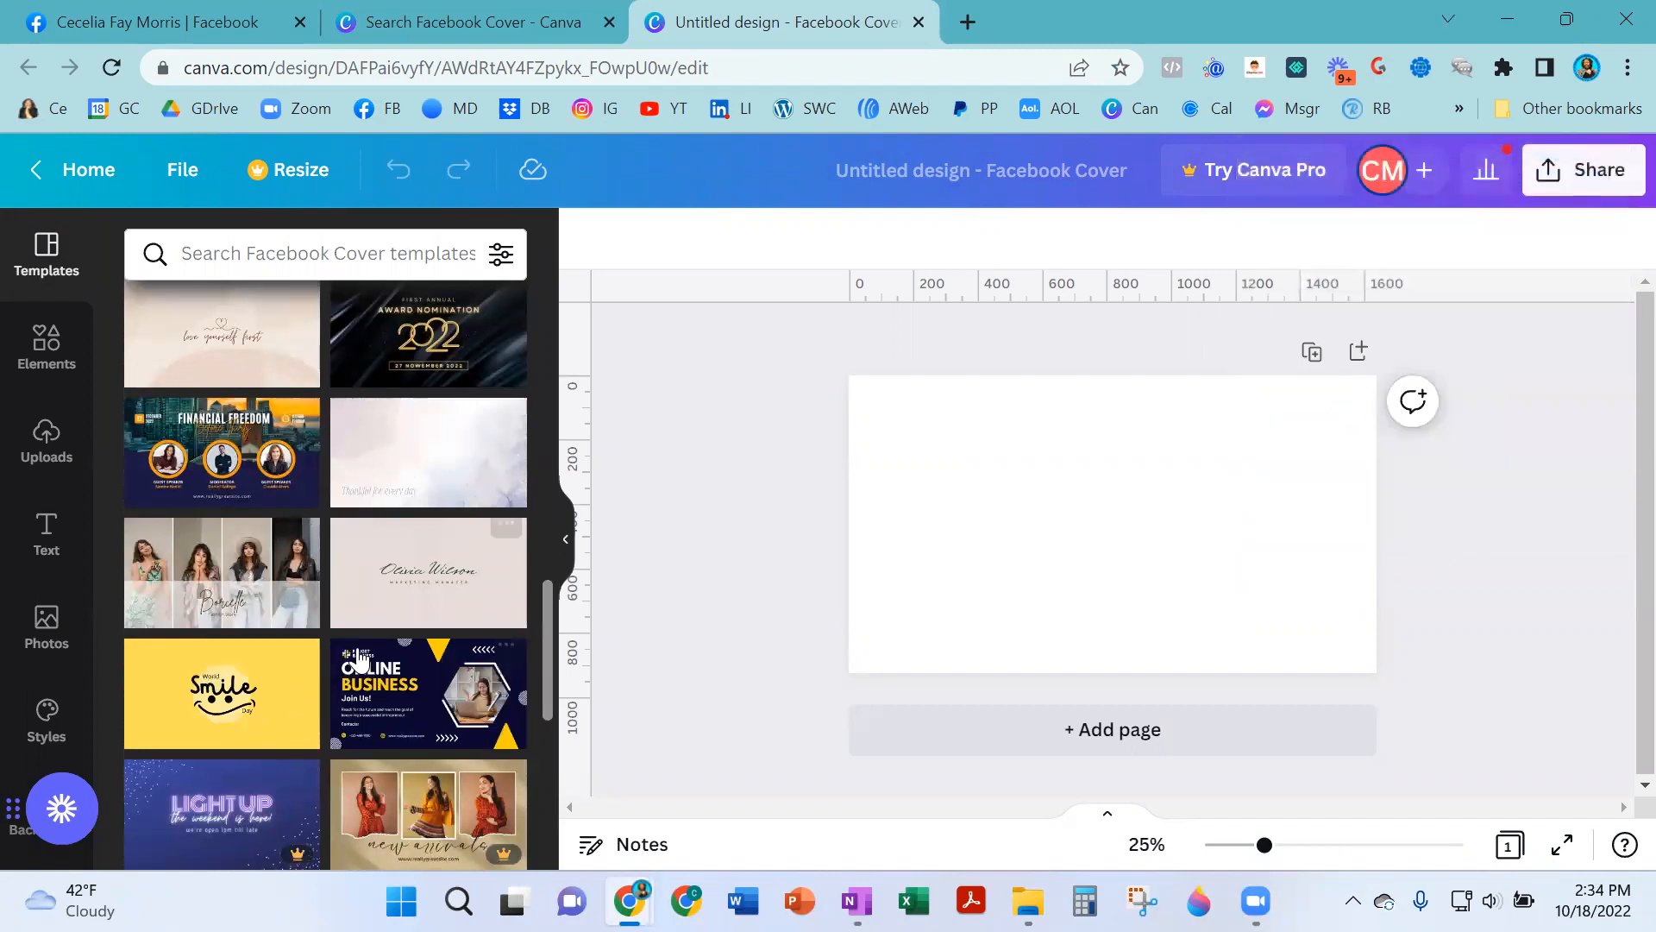
pyautogui.scroll(10, 395, 646)
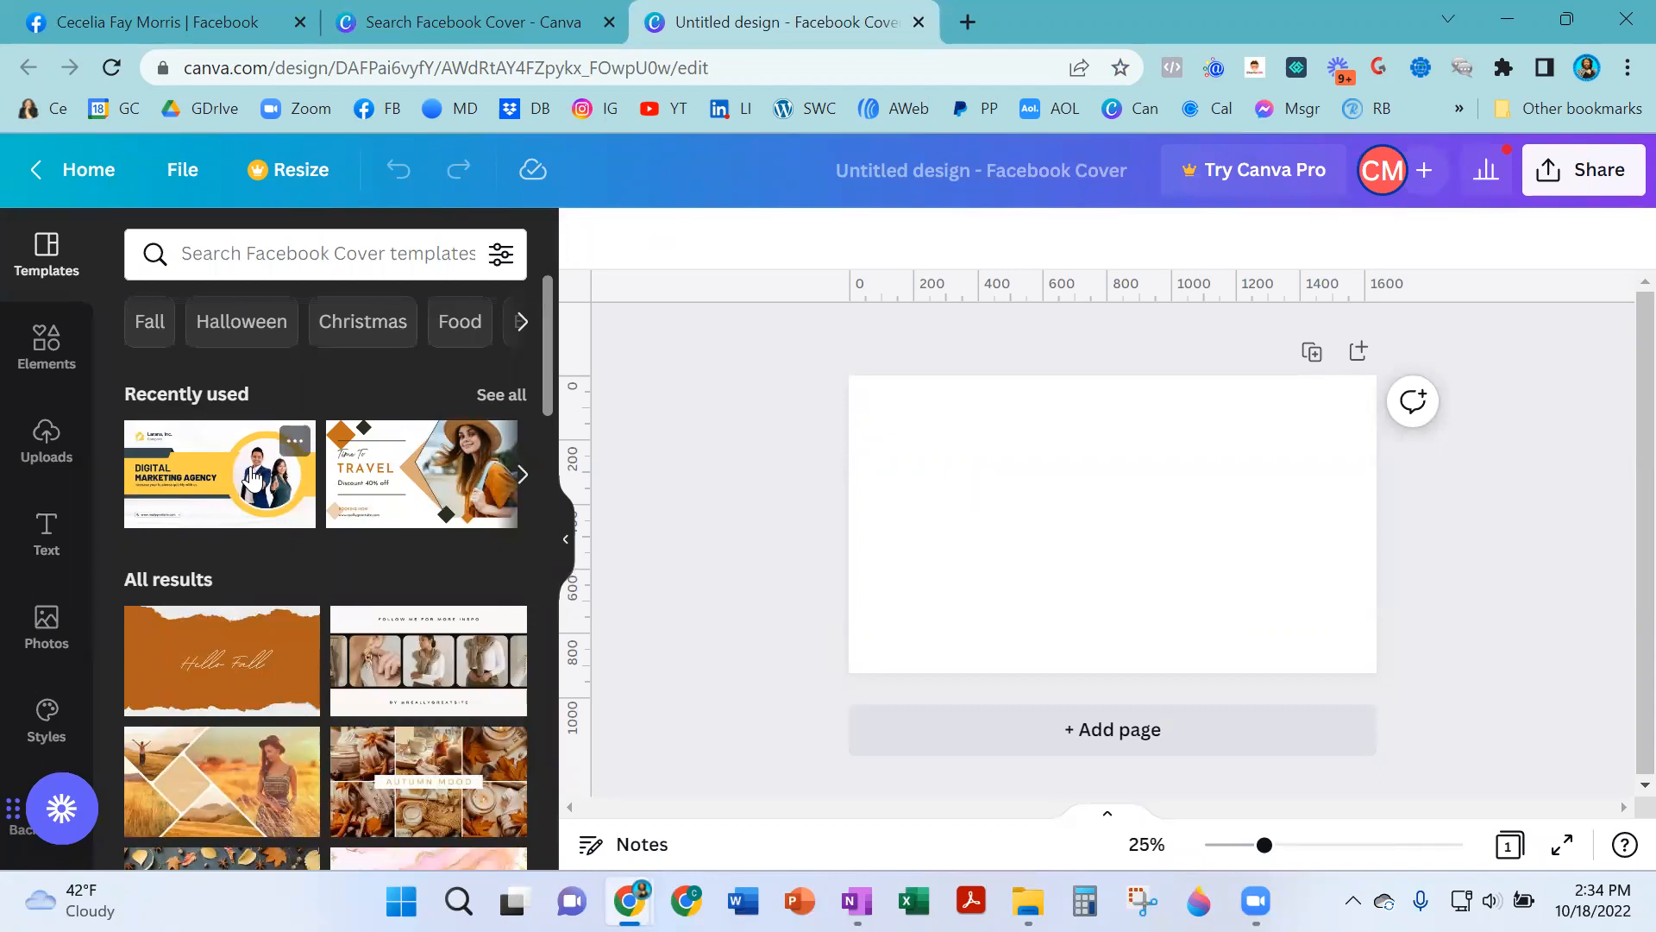
pyautogui.click(854, 536)
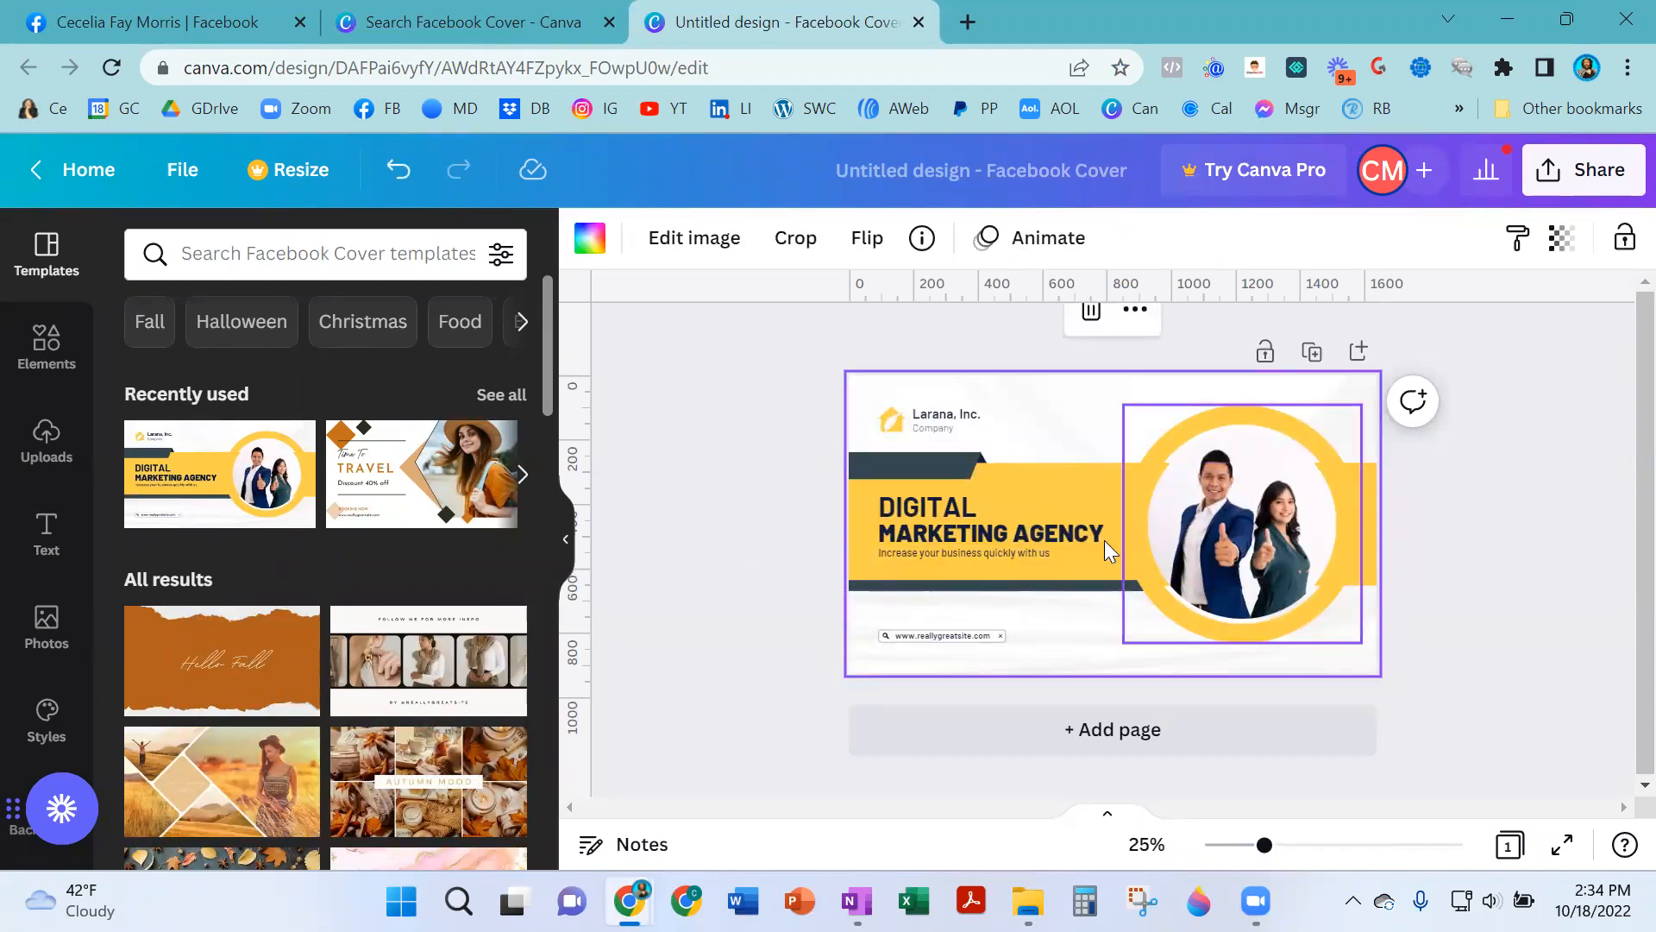
# - Replace the photo in the template's circular frame with an uploaded portrait from your uploads
pyautogui.click(47, 440)
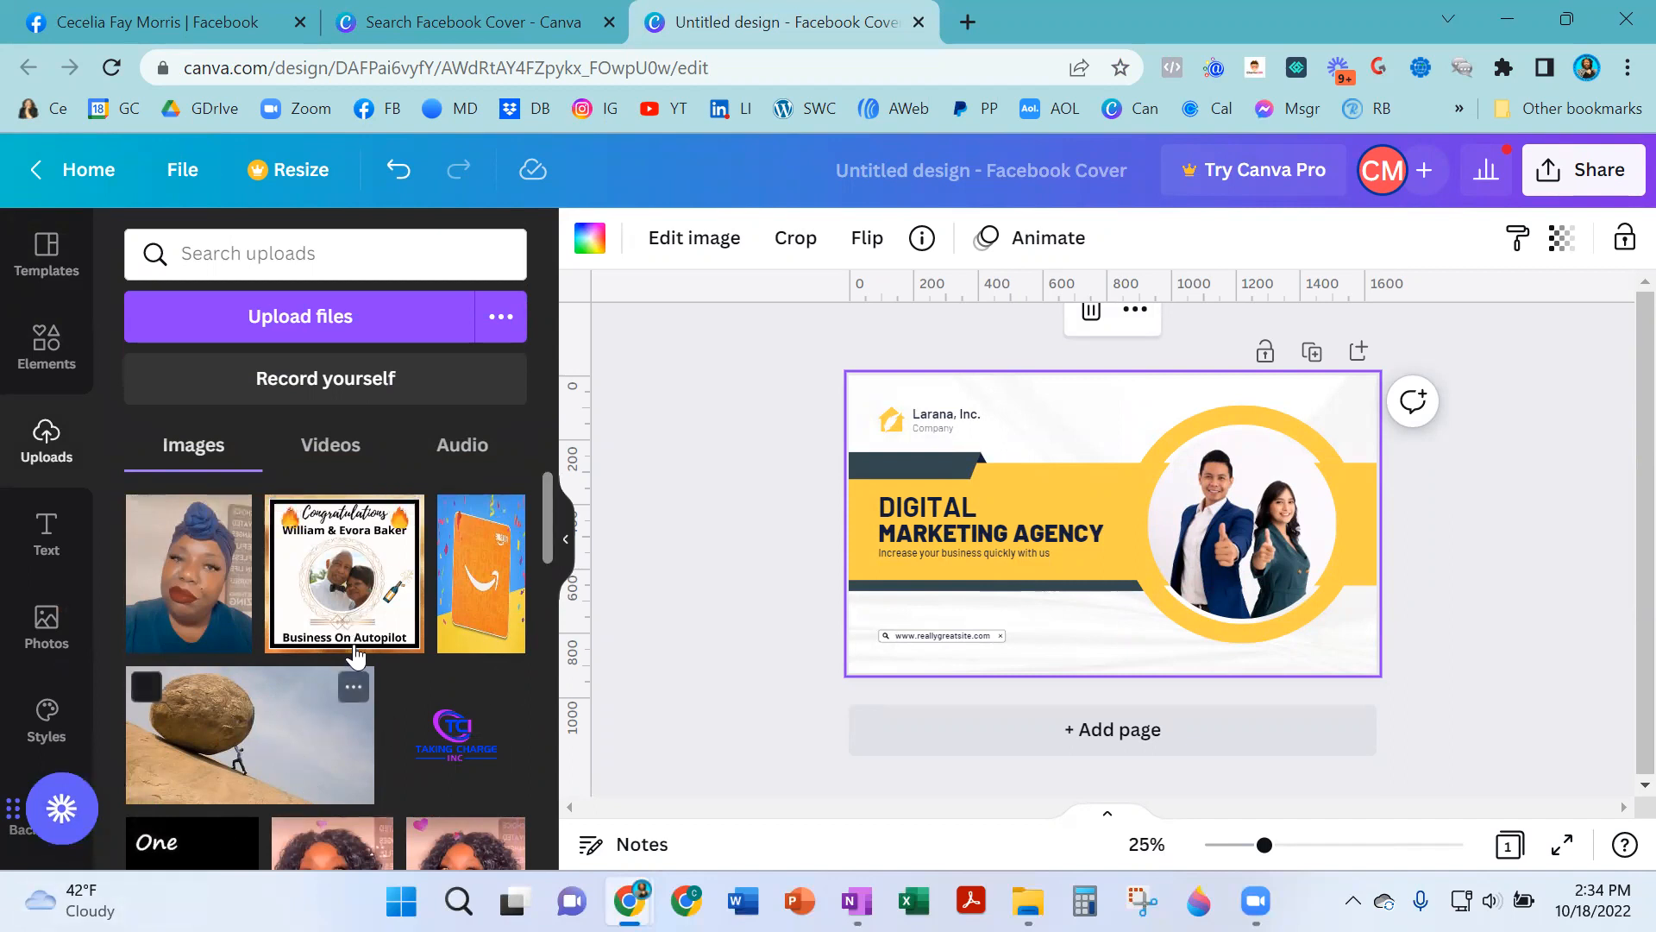
pyautogui.click(342, 316)
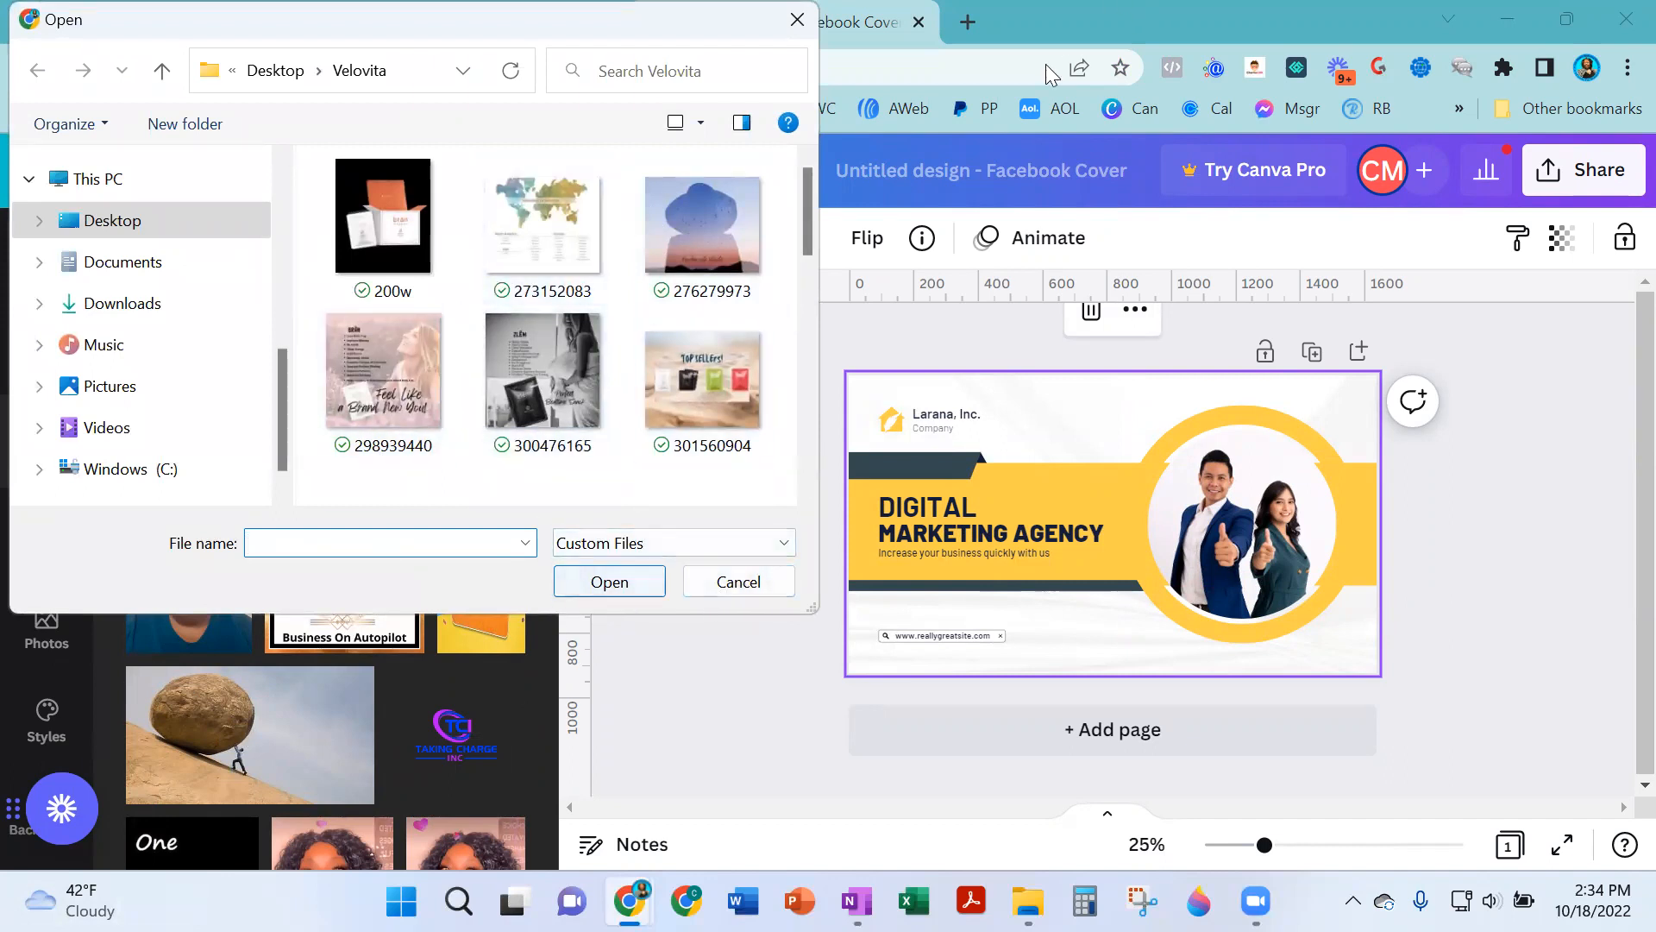
pyautogui.click(797, 19)
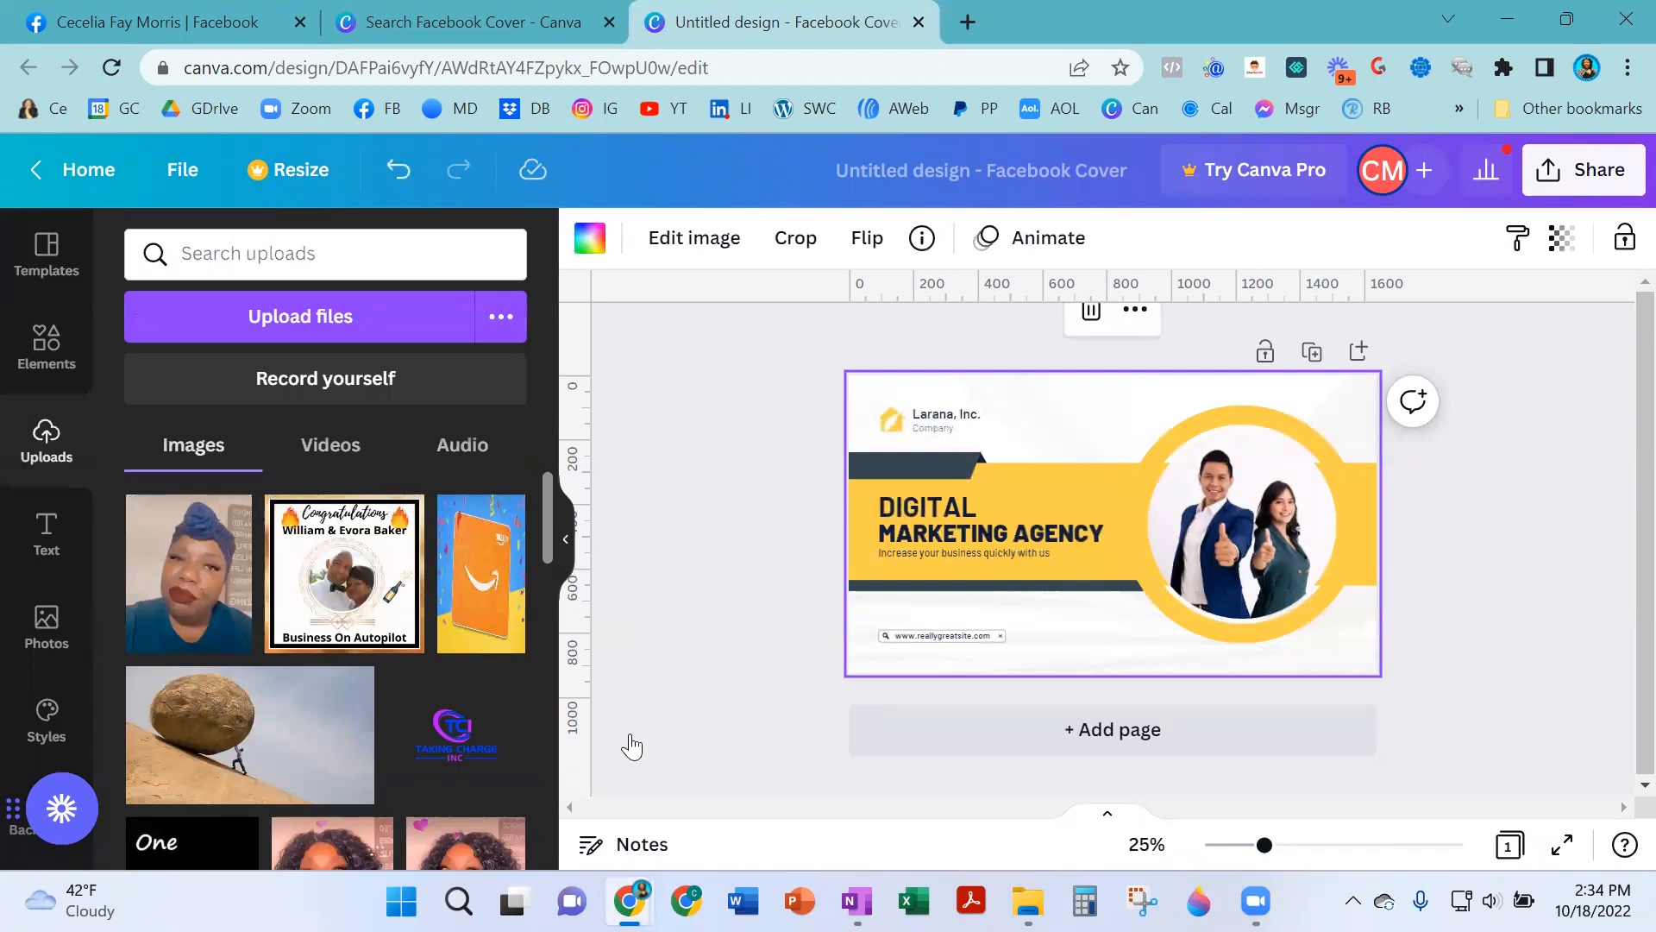
pyautogui.scroll(-4, 317, 619)
pyautogui.scroll(-3, 318, 619)
pyautogui.scroll(4, 467, 636)
pyautogui.moveTo(467, 636); pyautogui.dragTo(1187, 559)
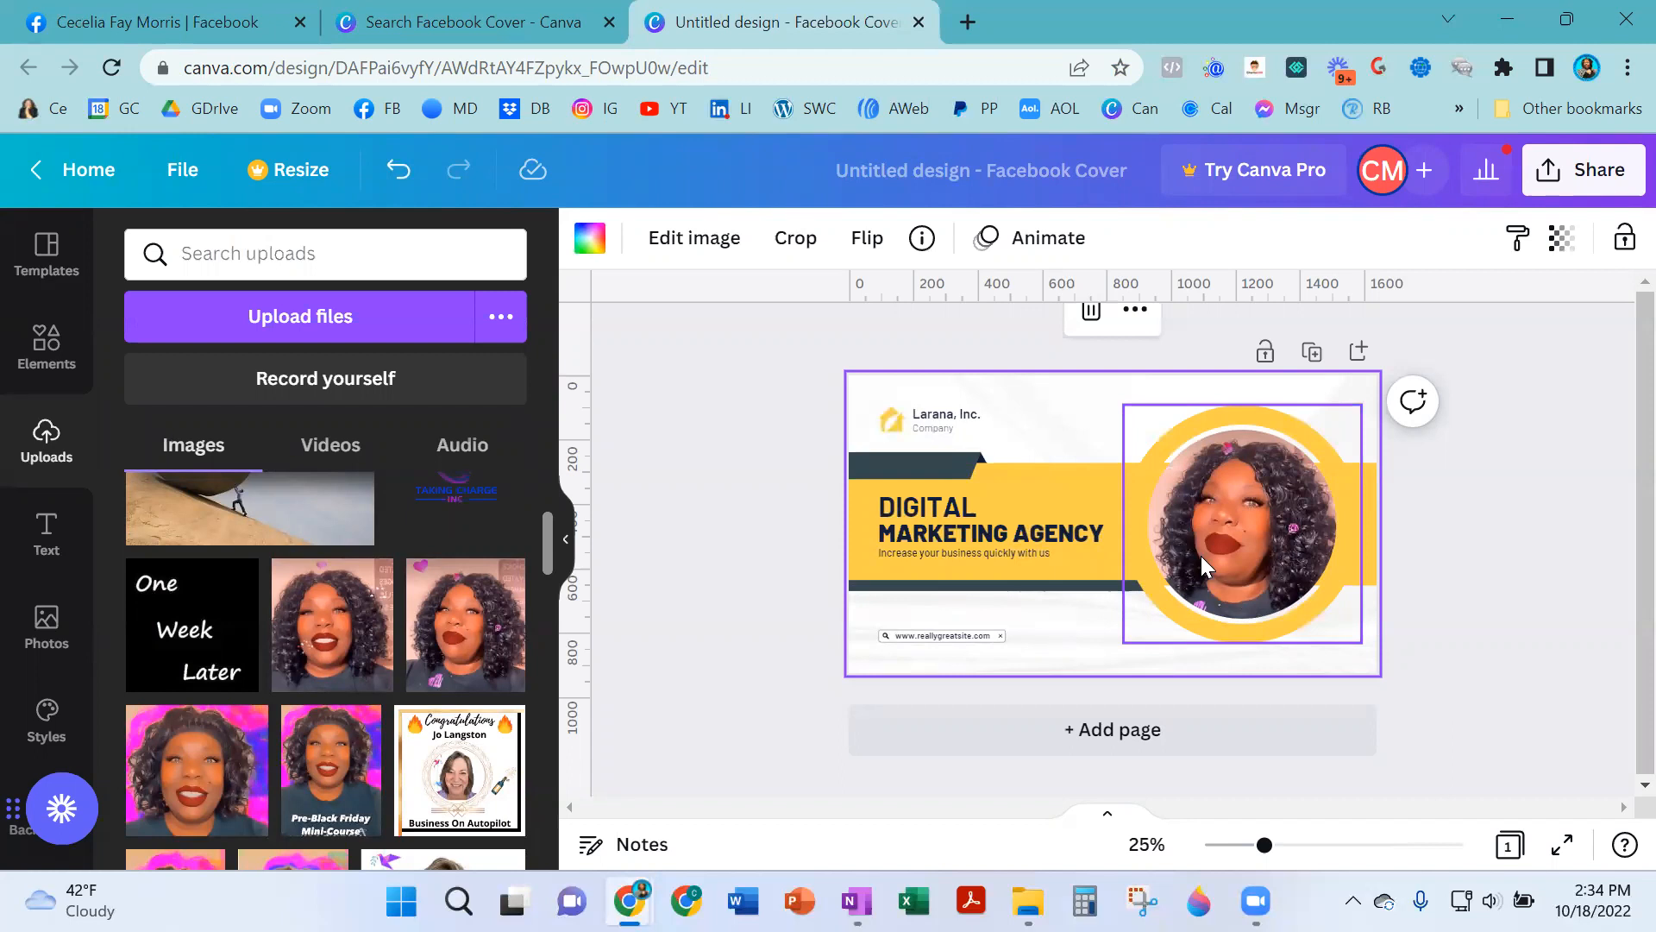
# - Delete the Larana, Inc. company name, its logo and the Company label from the cover
pyautogui.click(956, 419)
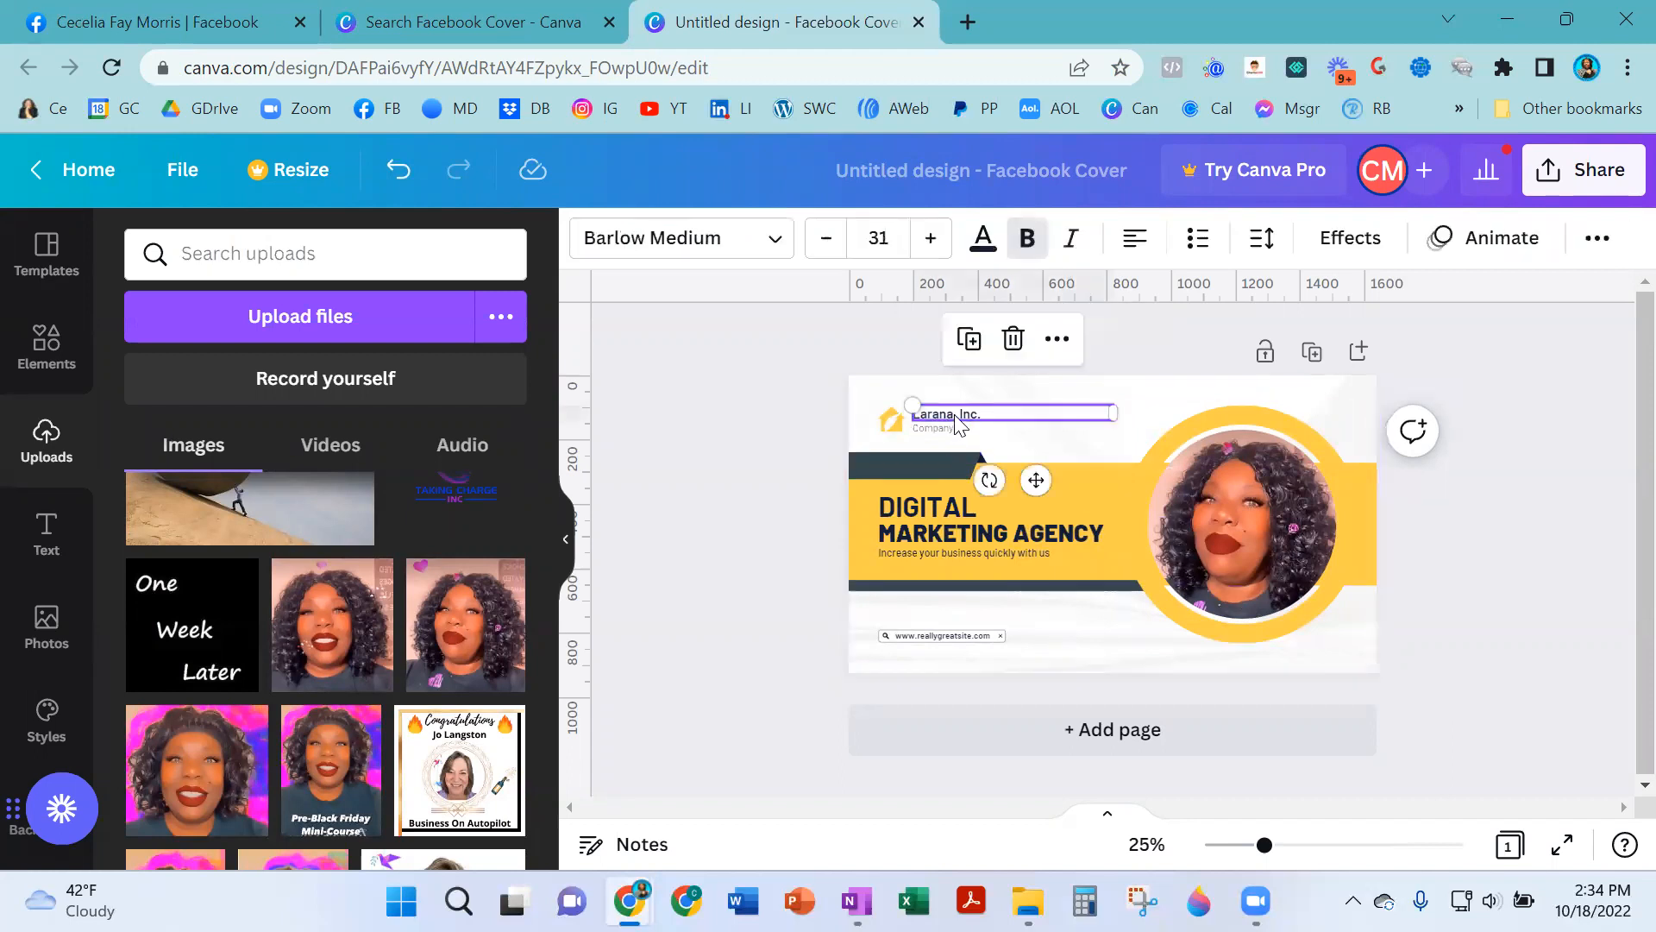
pyautogui.click(1013, 338)
pyautogui.click(886, 418)
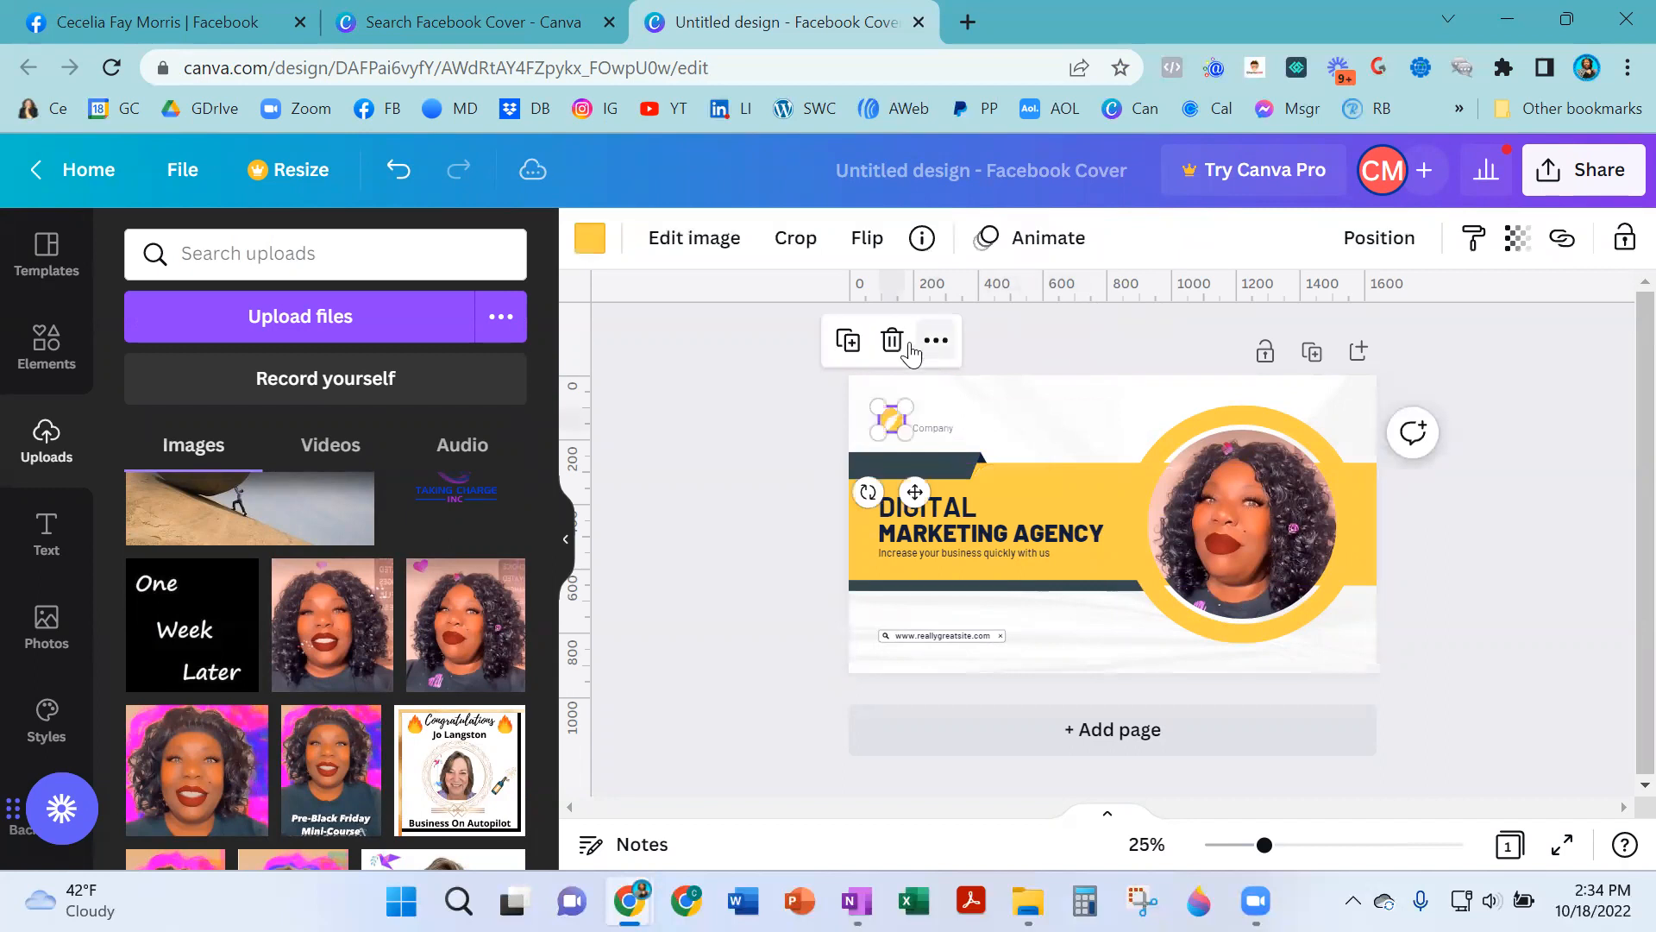
pyautogui.click(892, 340)
pyautogui.click(921, 424)
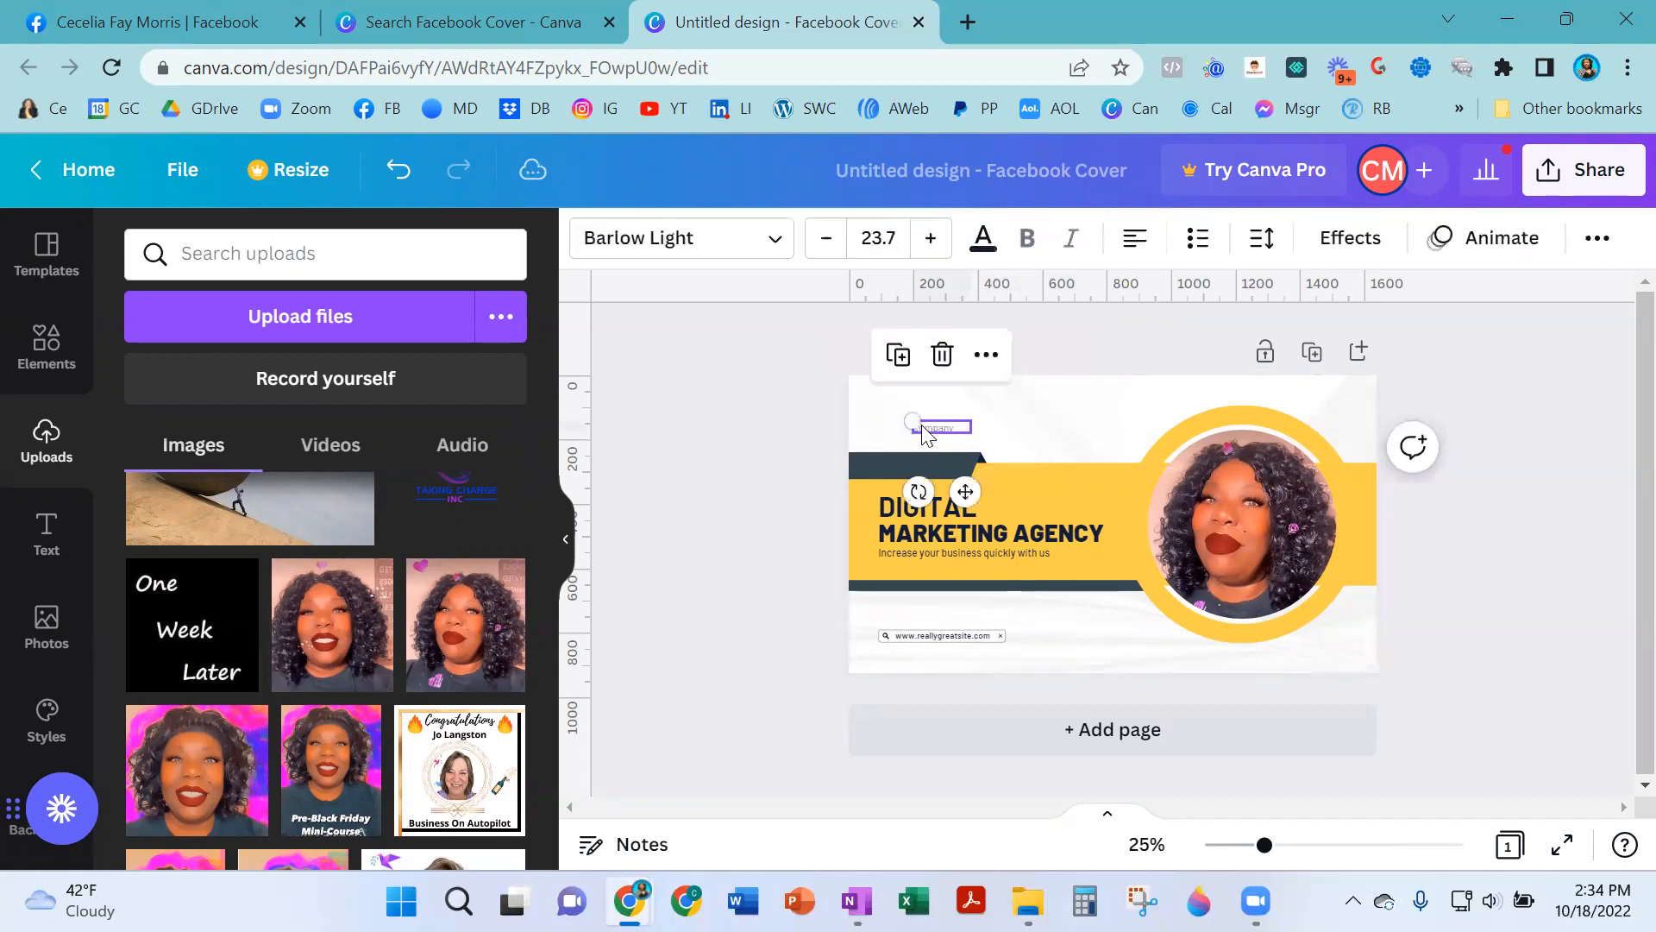
pyautogui.click(942, 354)
# - Replace the DIGITAL heading with BUILD WEALTH and widen its text box to fit
pyautogui.click(937, 509)
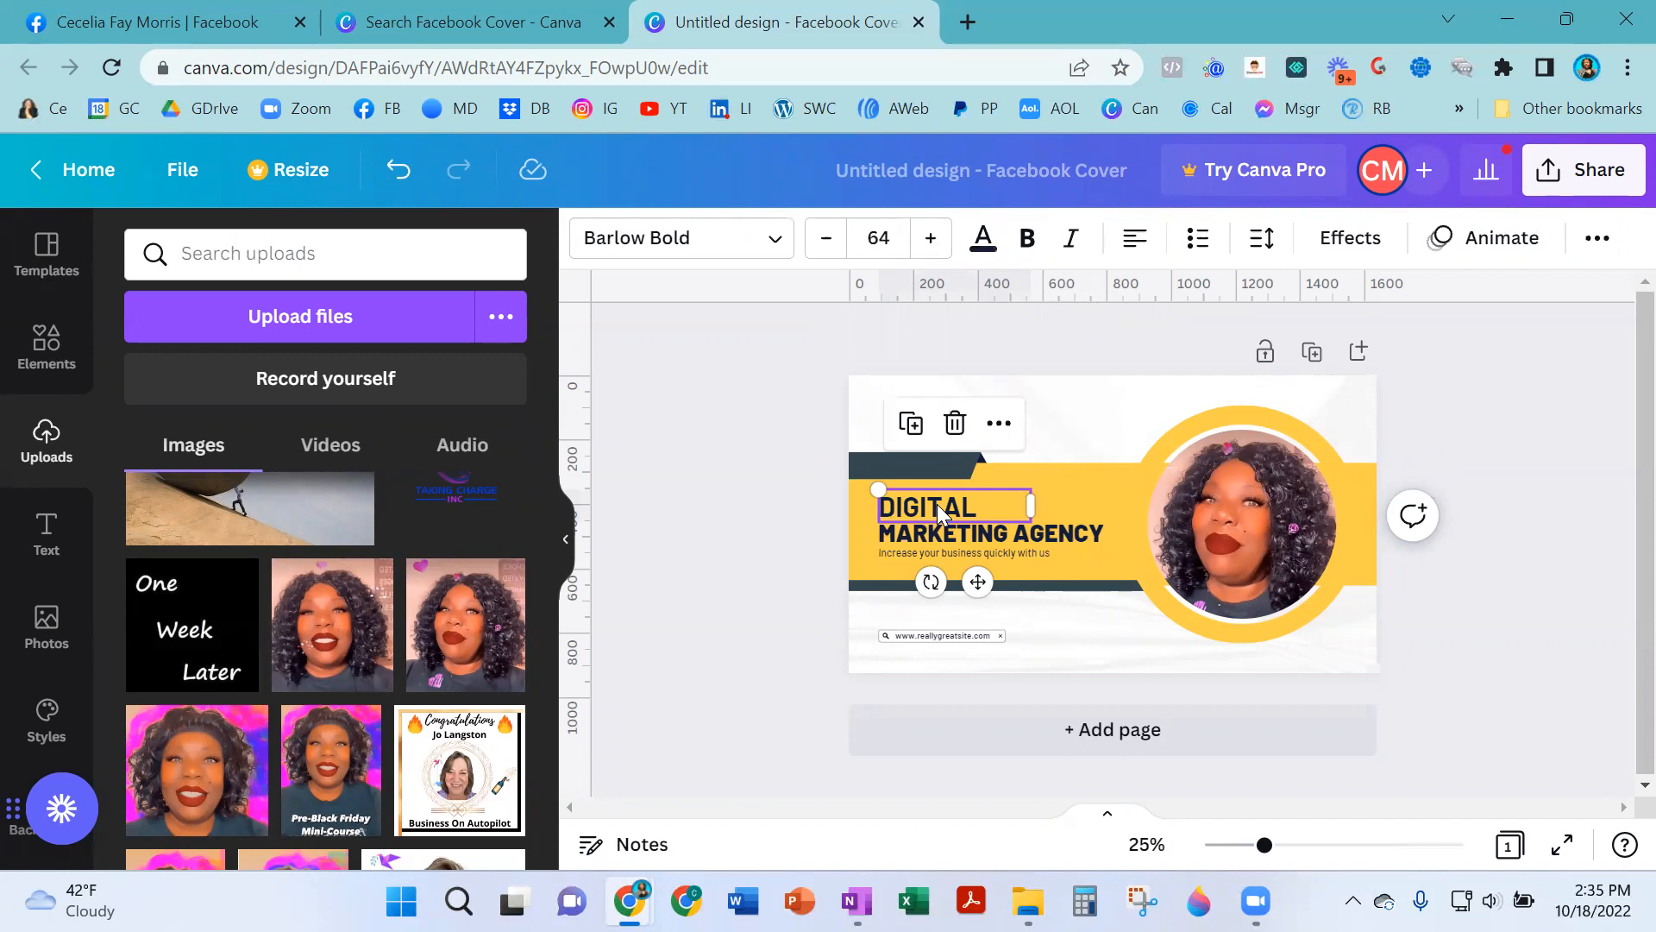
pyautogui.doubleClick(938, 509)
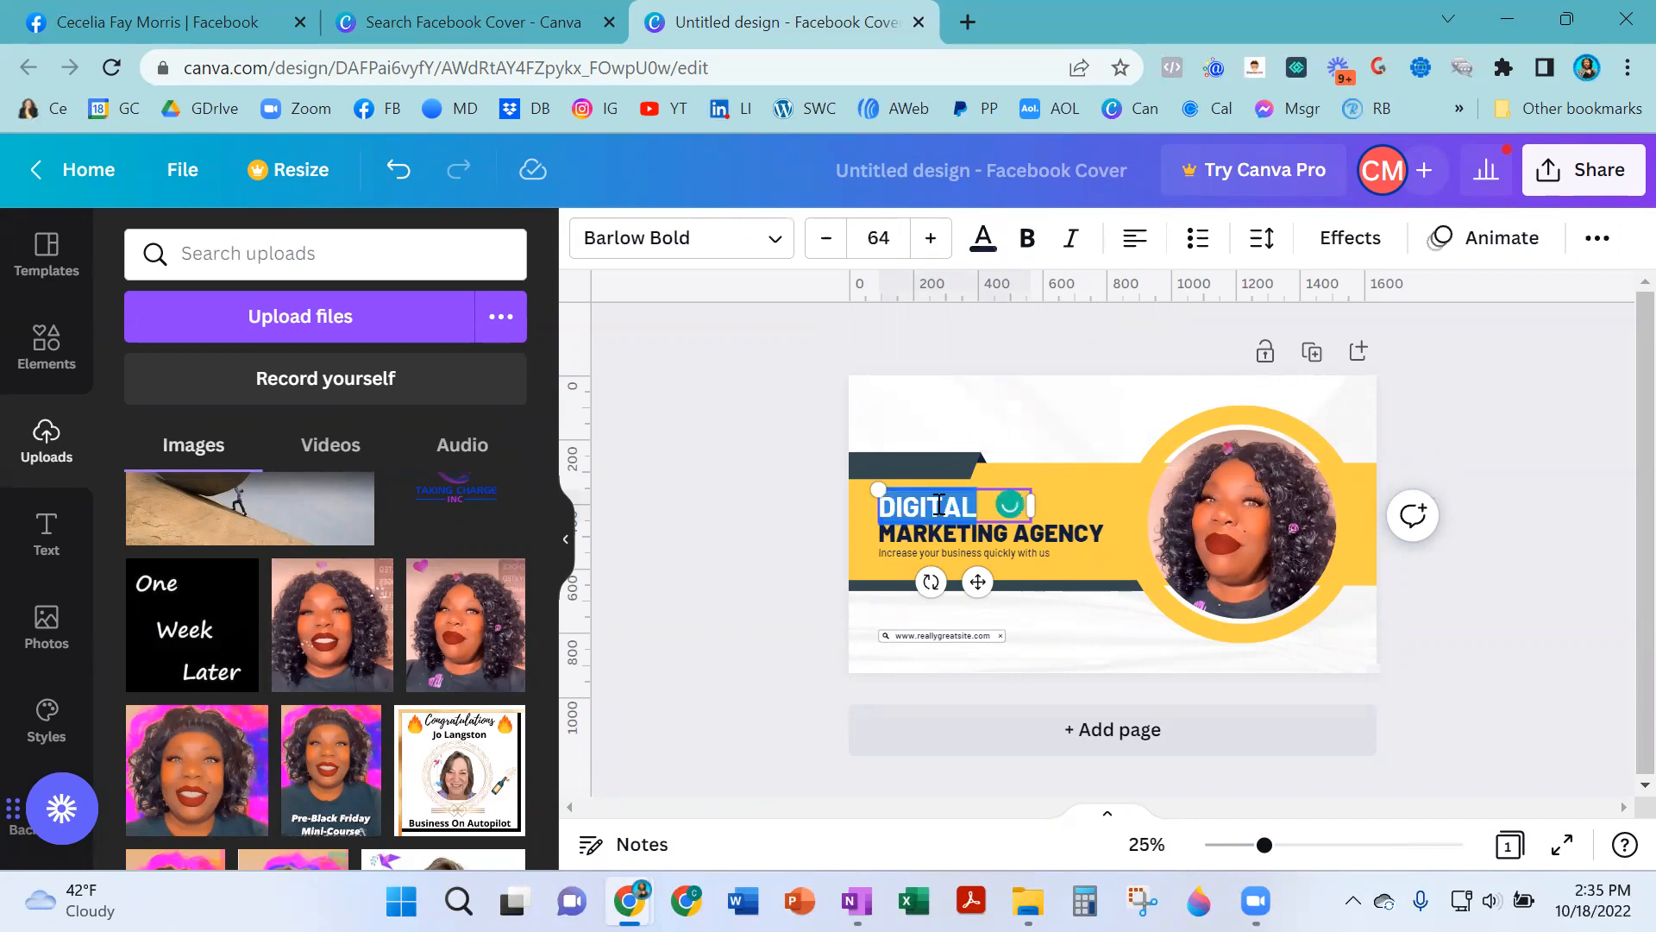
pyautogui.write('BUILD WE')
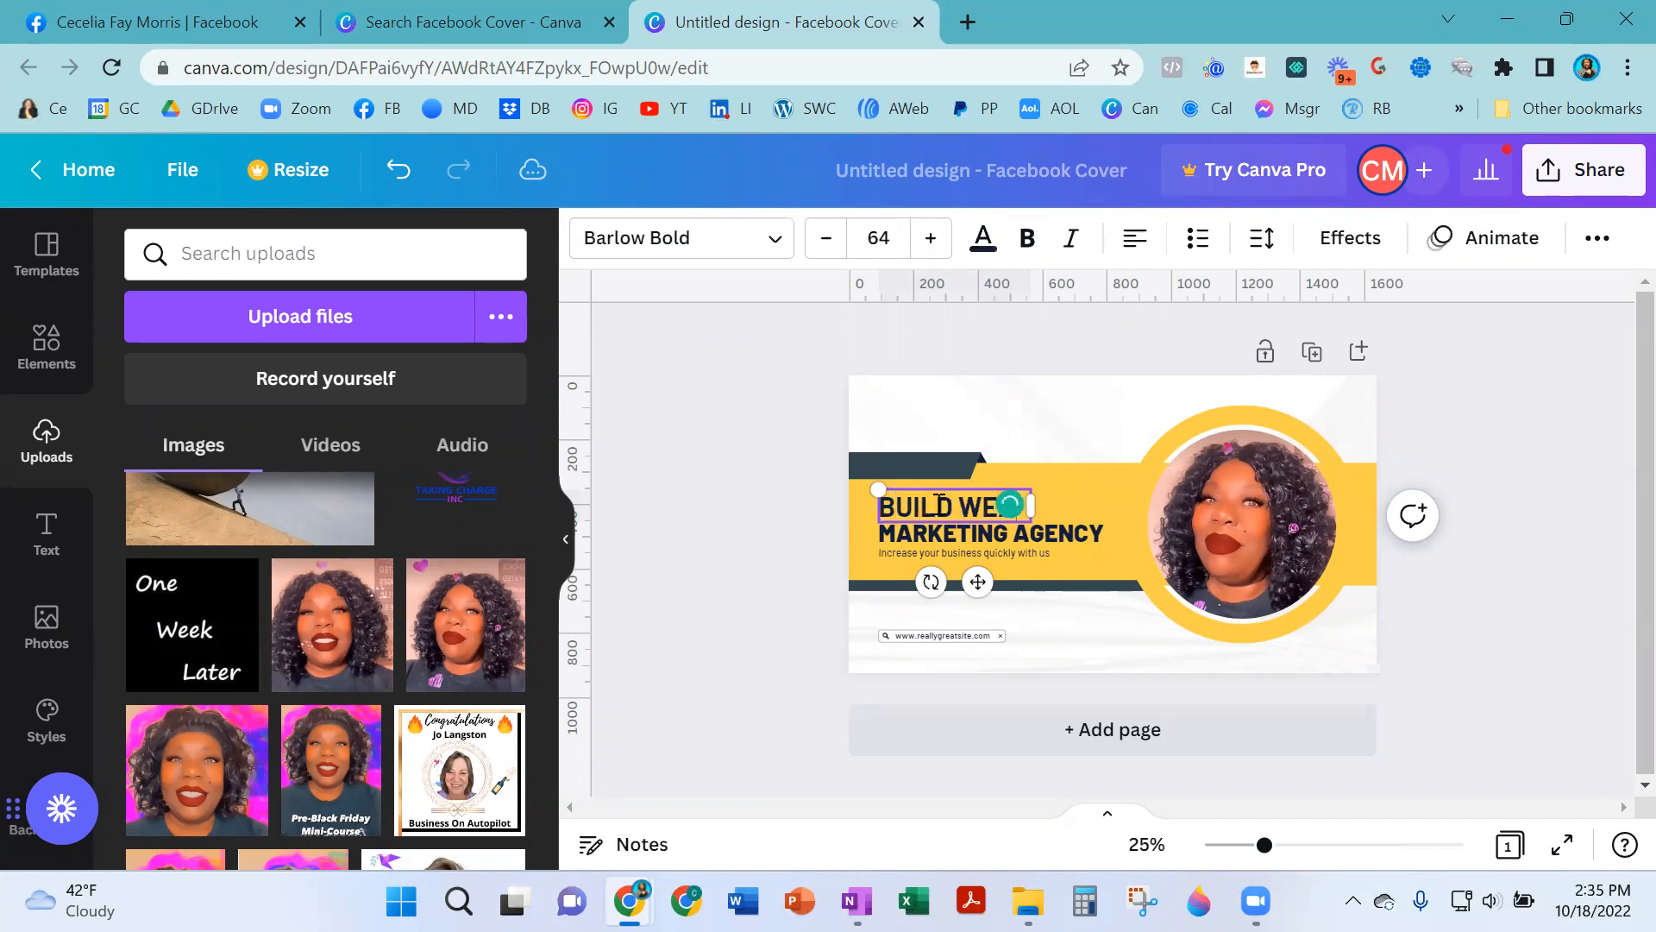
pyautogui.write('ALTH')
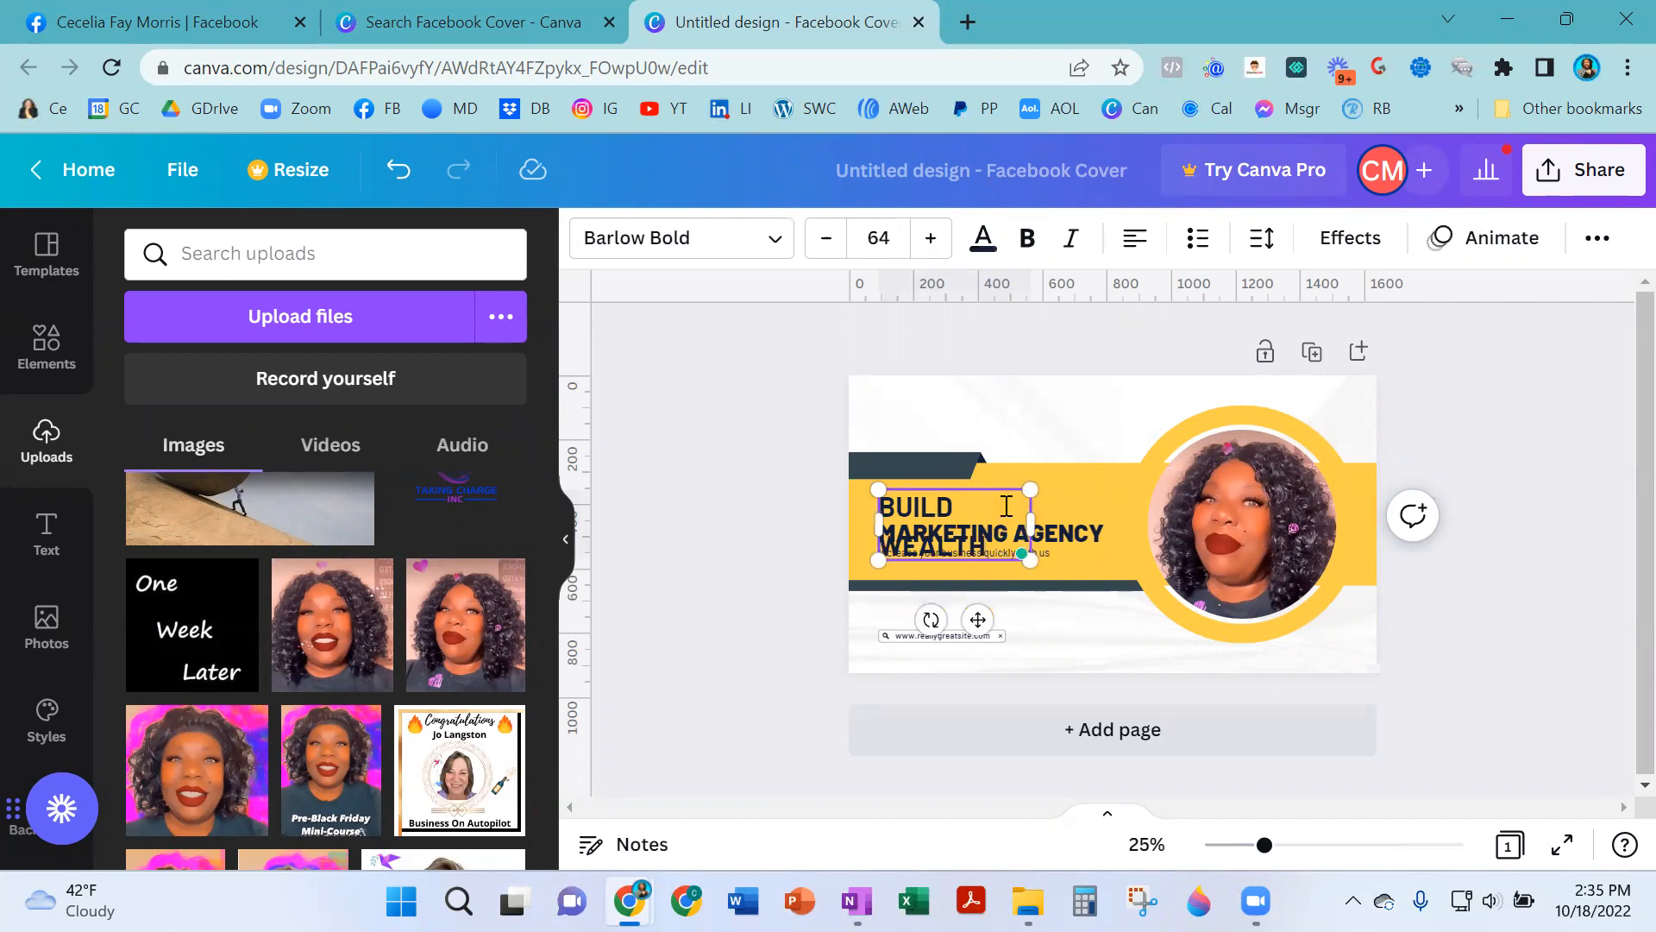
pyautogui.moveTo(1032, 528); pyautogui.dragTo(1117, 493)
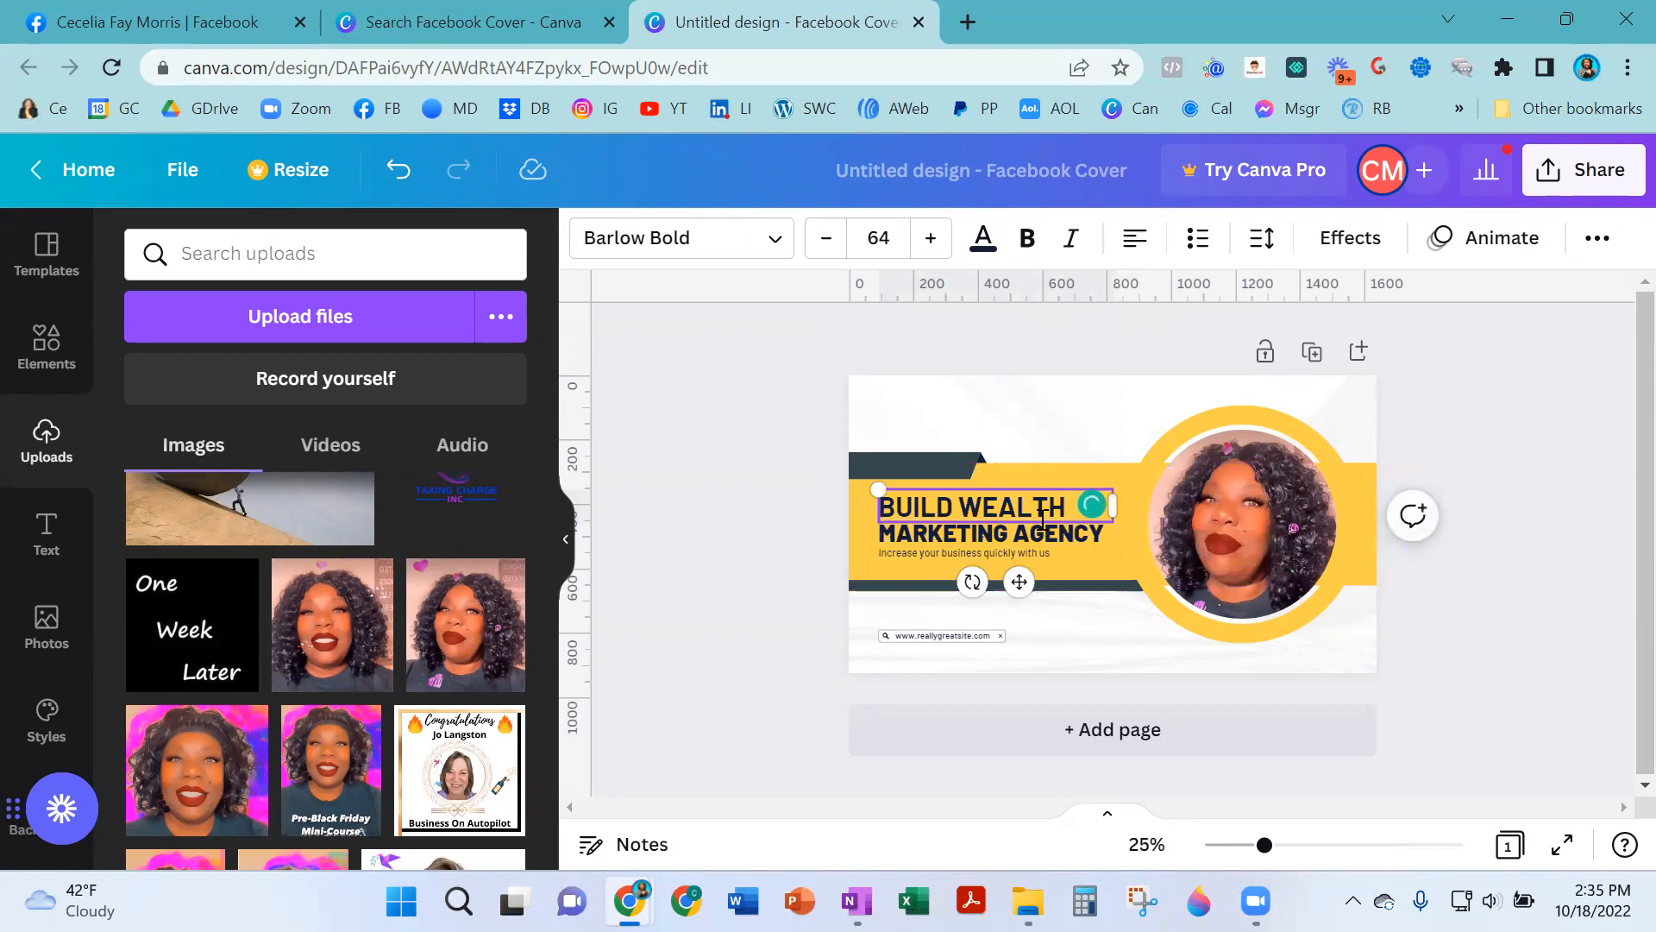
# - Replace the MARKETING AGENCY line with THROUGH LIFE INSURANCE and widen its text box
pyautogui.click(1020, 533)
pyautogui.doubleClick(1019, 533)
pyautogui.write('THROUGH LI')
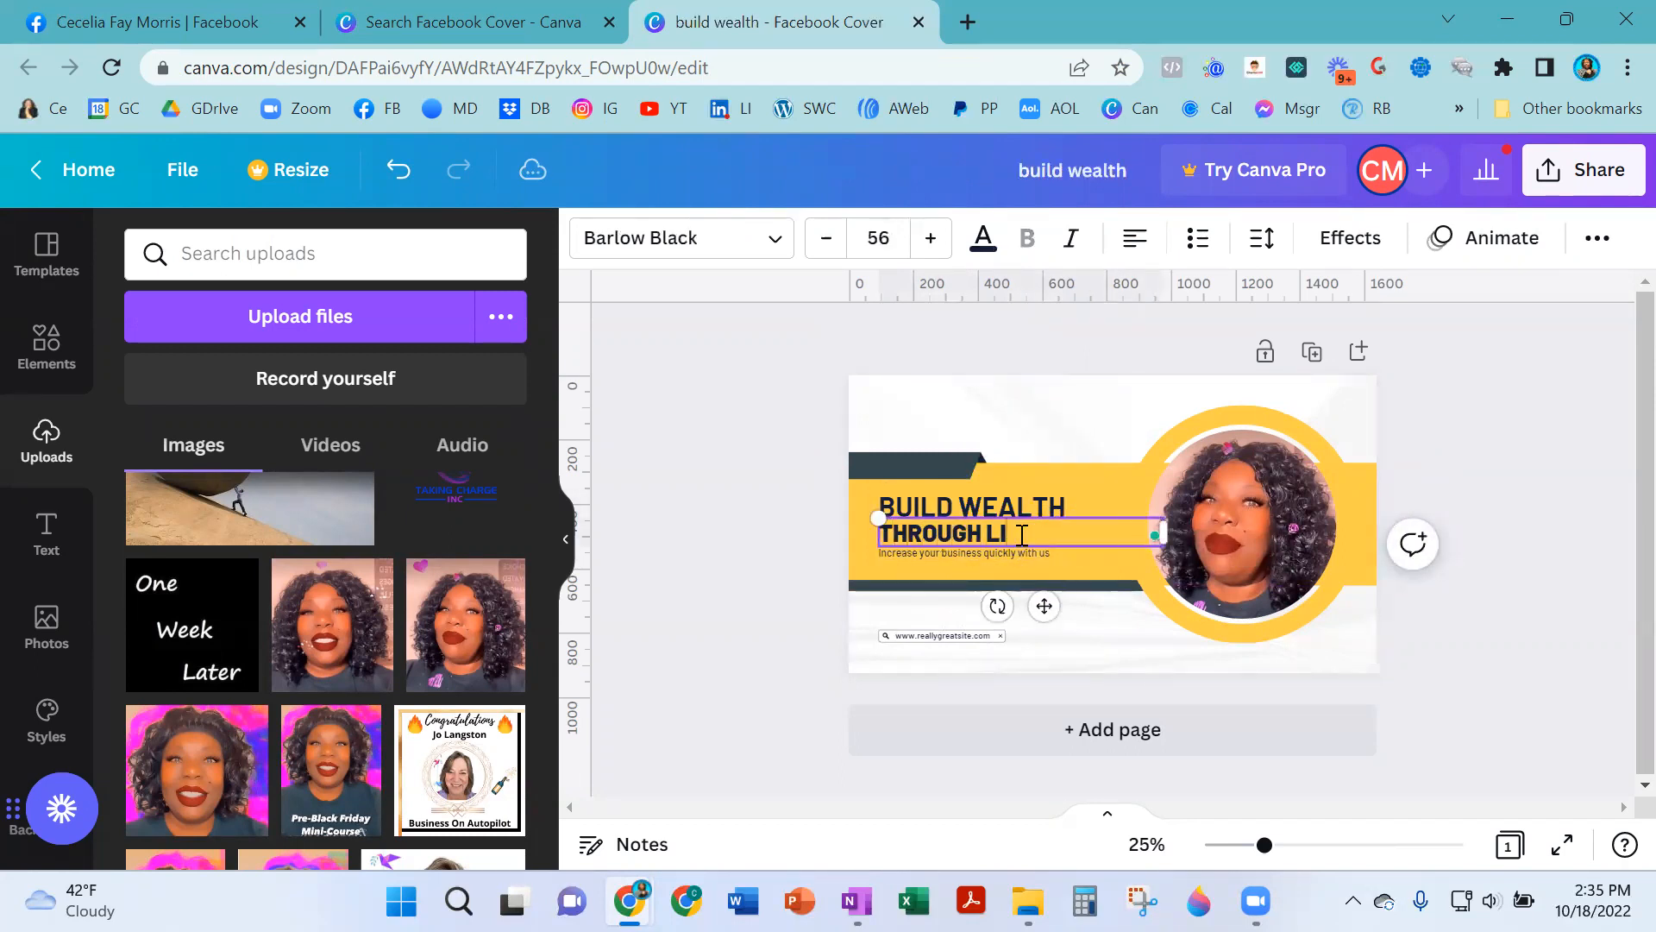
pyautogui.write('E')
pyautogui.press('BackSpace')
pyautogui.write('FE INC')
pyautogui.press('BackSpace')
pyautogui.write('SURANCE')
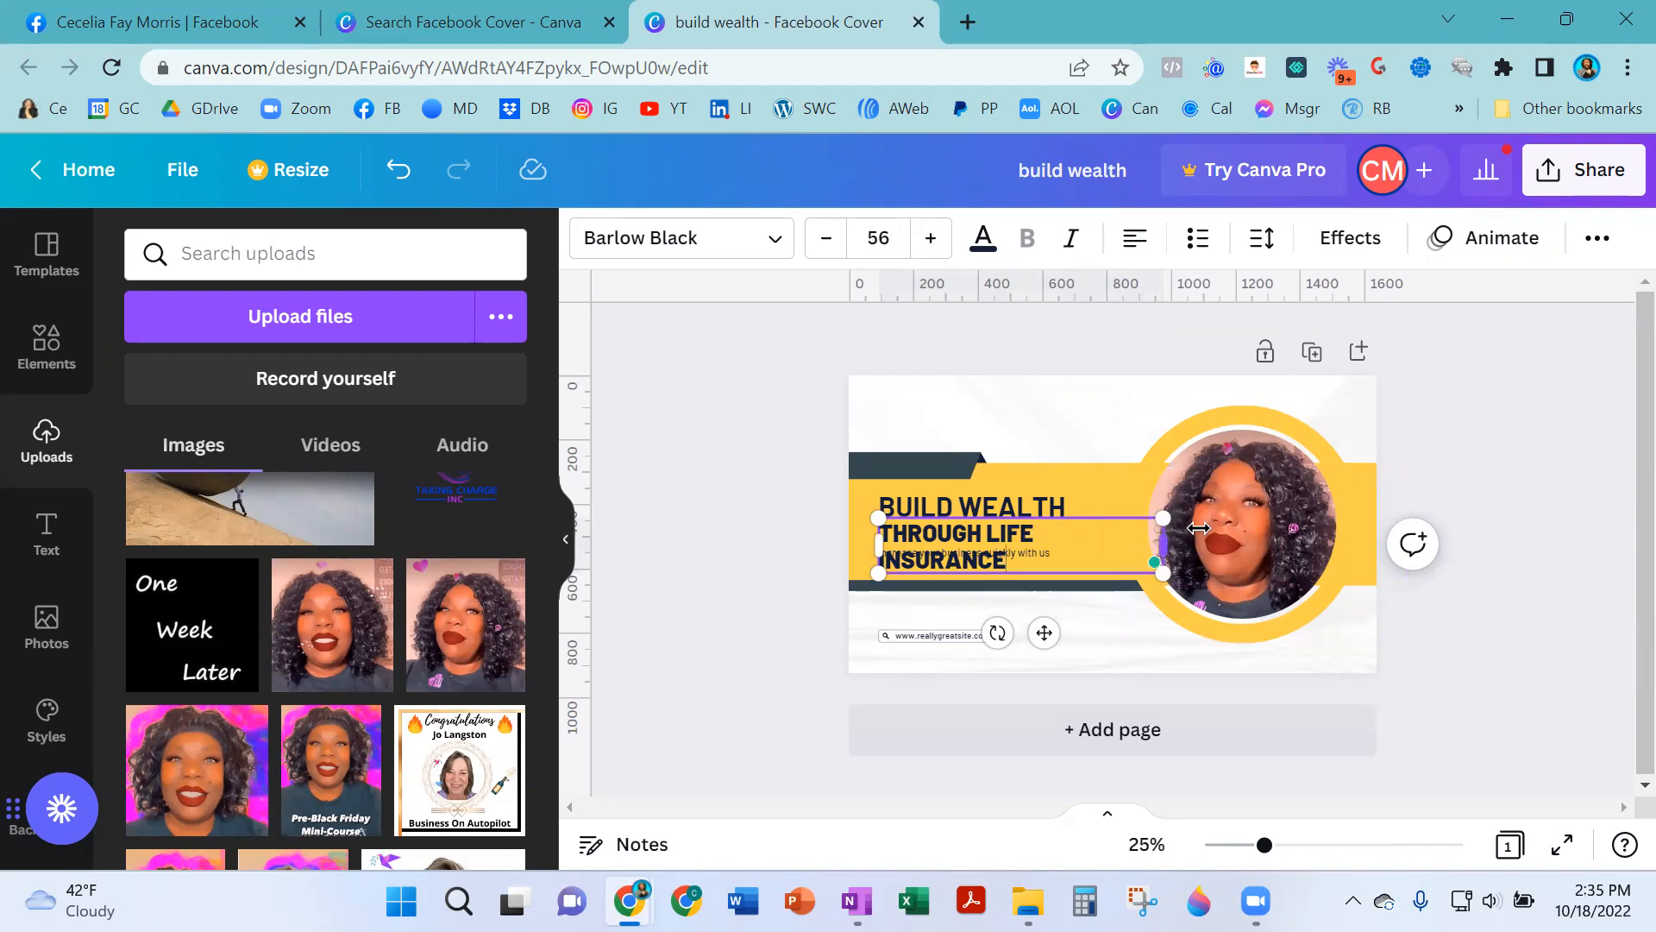
pyautogui.moveTo(1199, 528); pyautogui.dragTo(1229, 529)
# - Delete the yellow banner shape and the small tagline, then undo both deletions
pyautogui.click(959, 557)
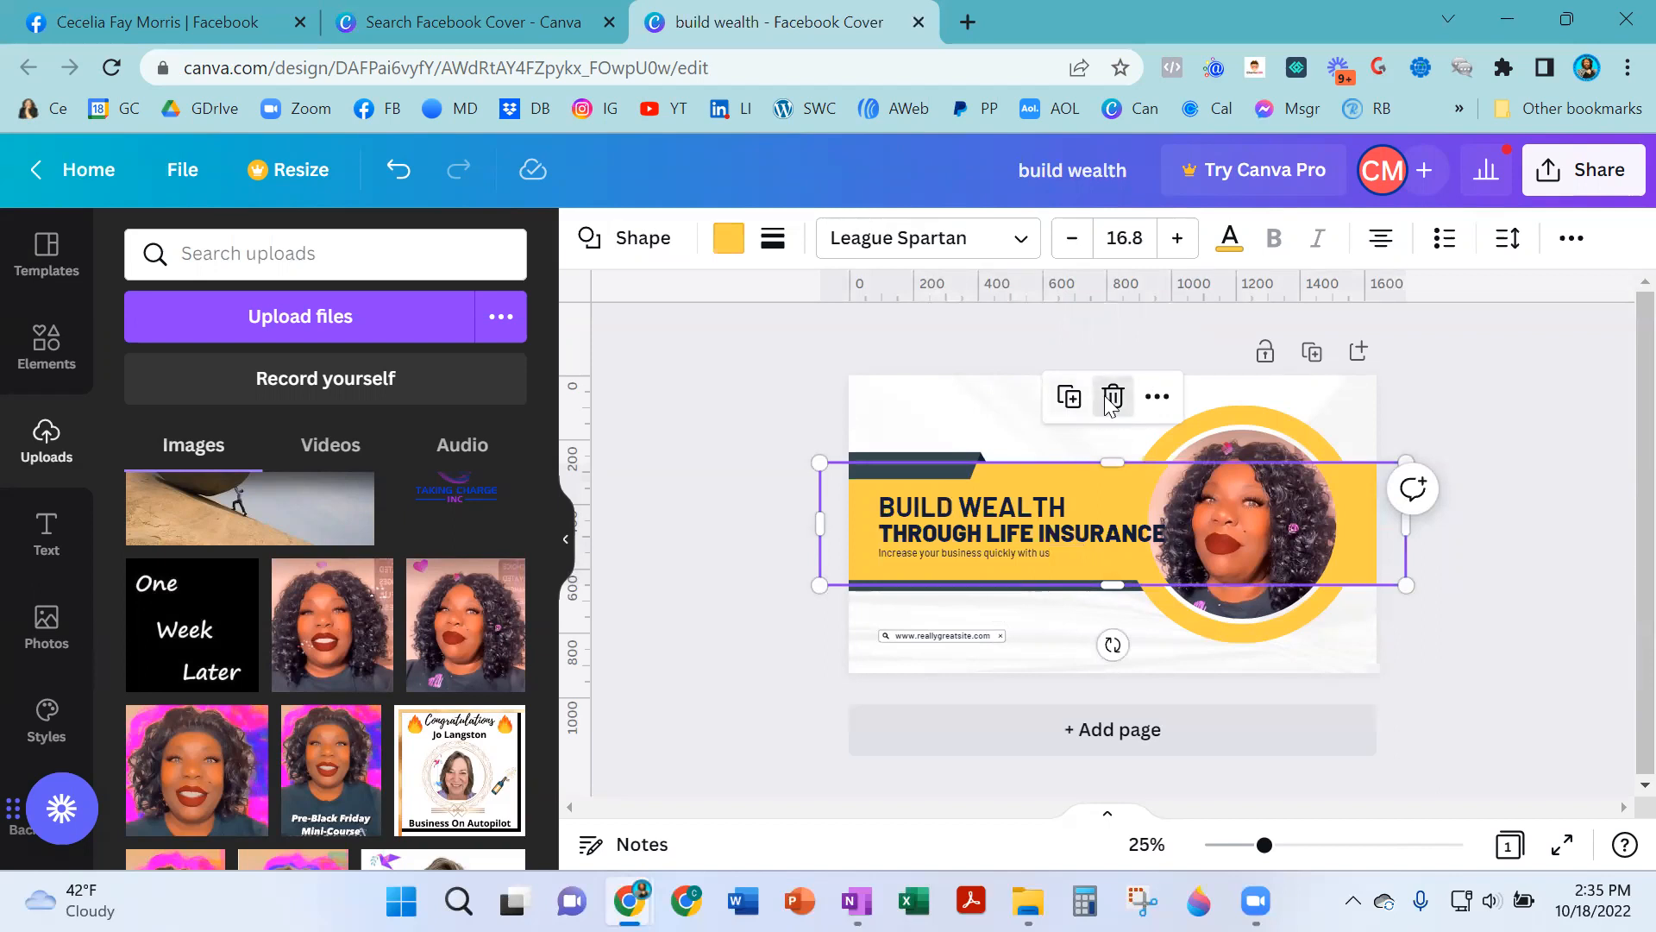
pyautogui.click(1112, 396)
pyautogui.click(947, 556)
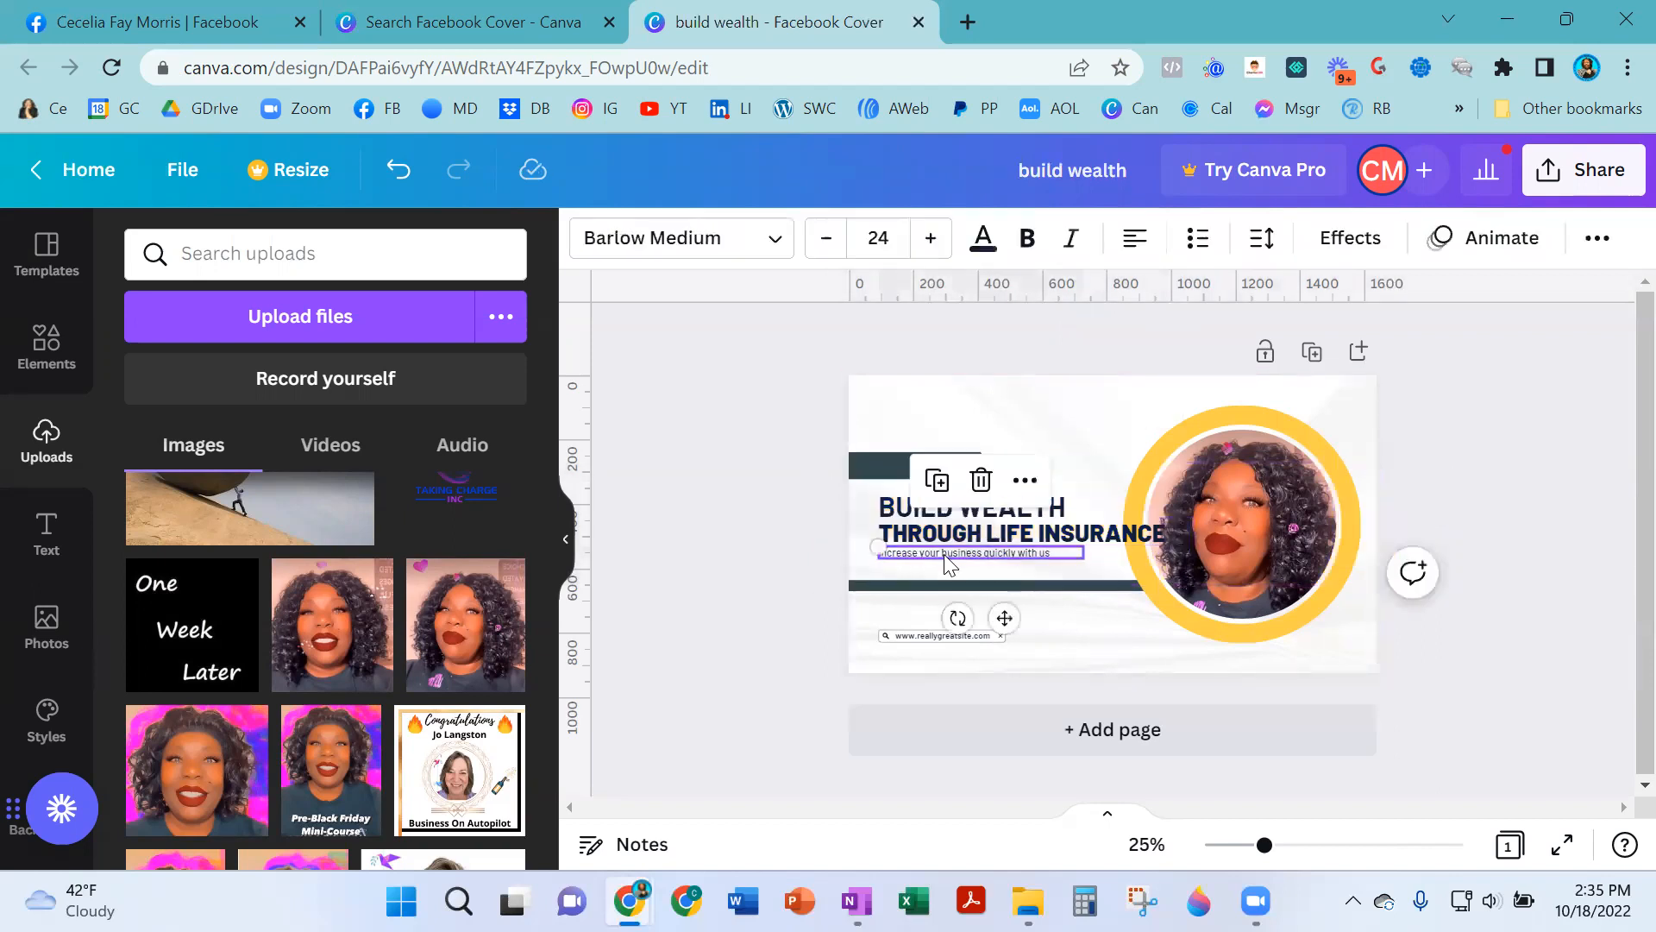
pyautogui.click(981, 481)
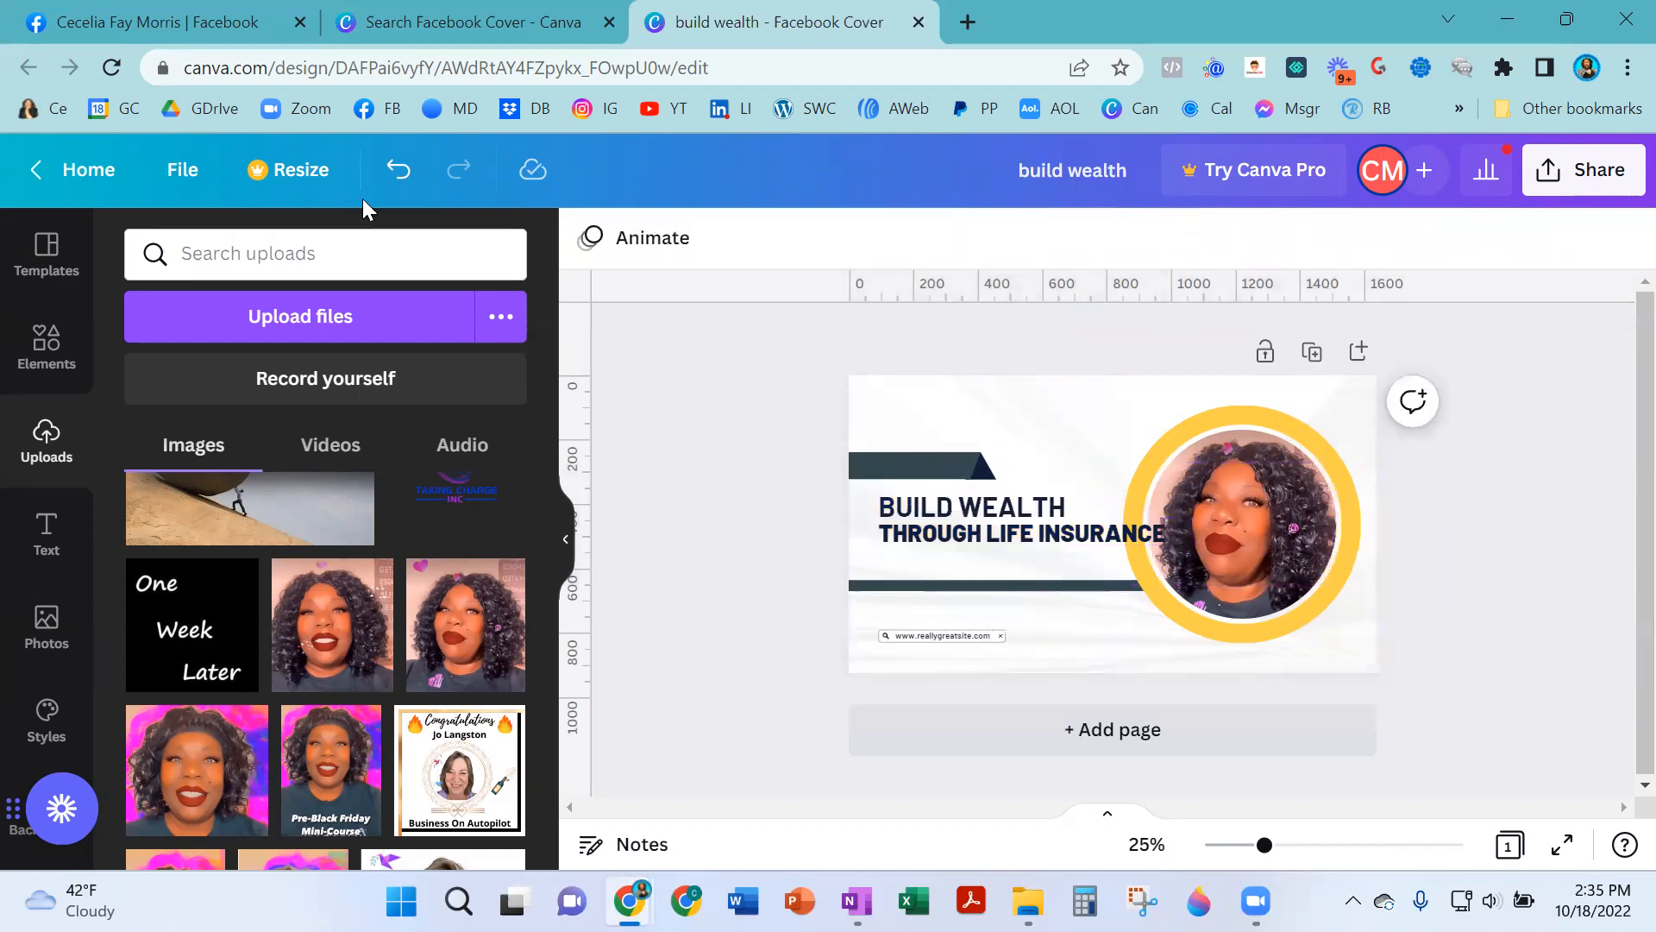
pyautogui.click(397, 172)
pyautogui.click(398, 172)
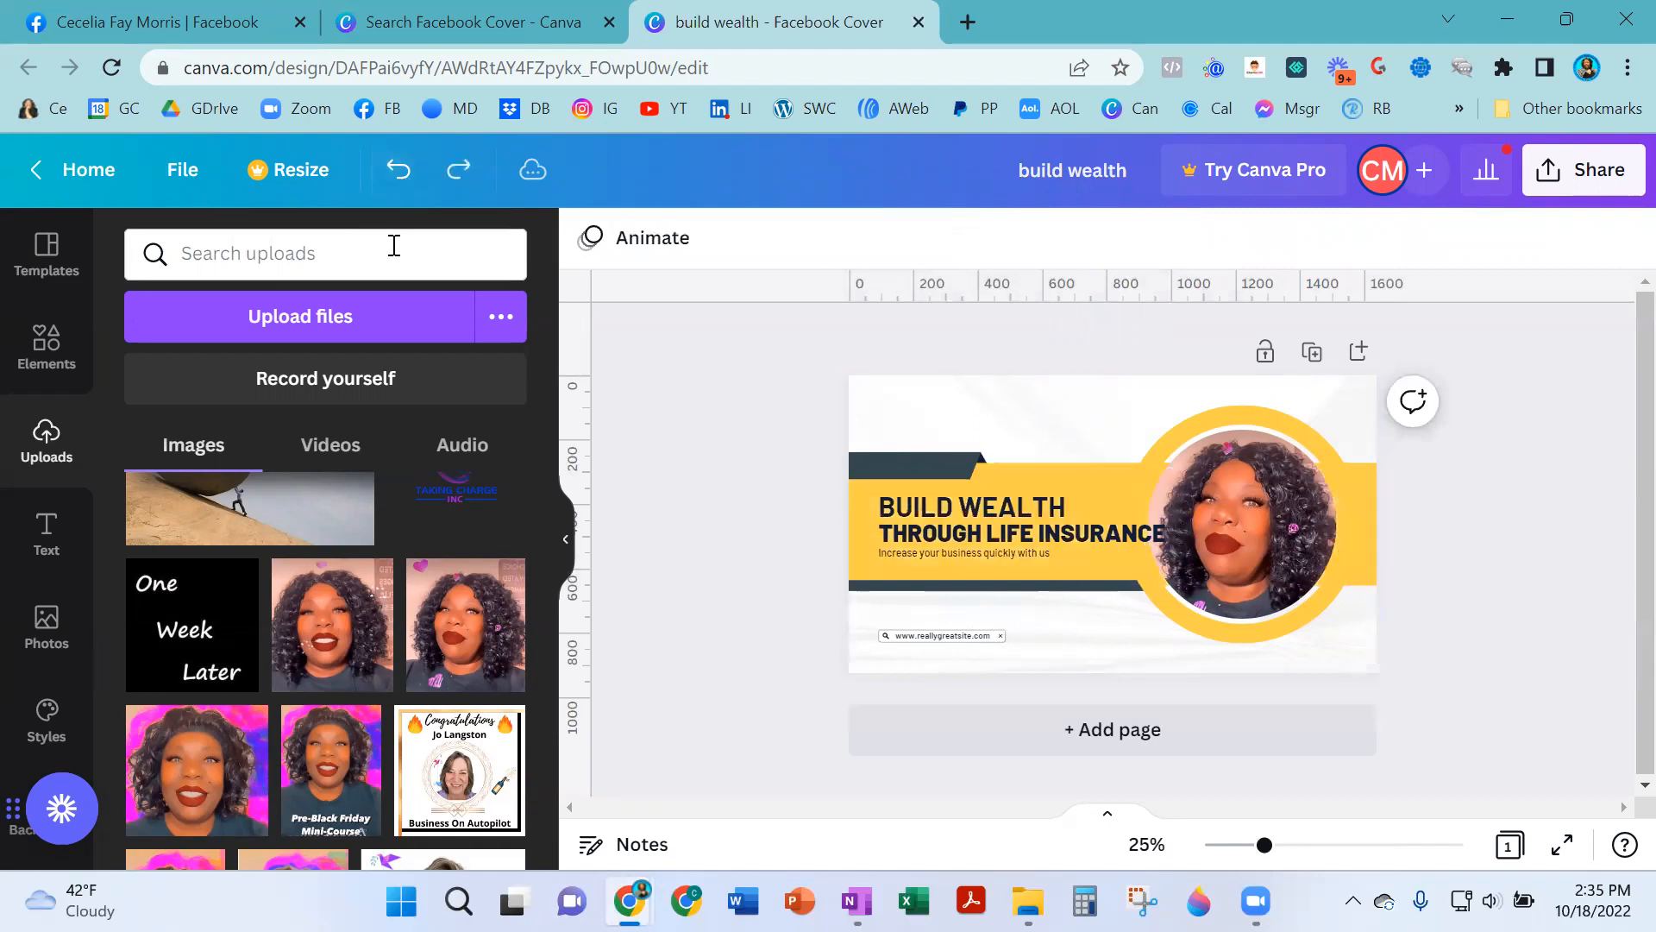
# - Delete the 'Increase your business quickly with us' tagline
pyautogui.click(954, 555)
pyautogui.click(981, 481)
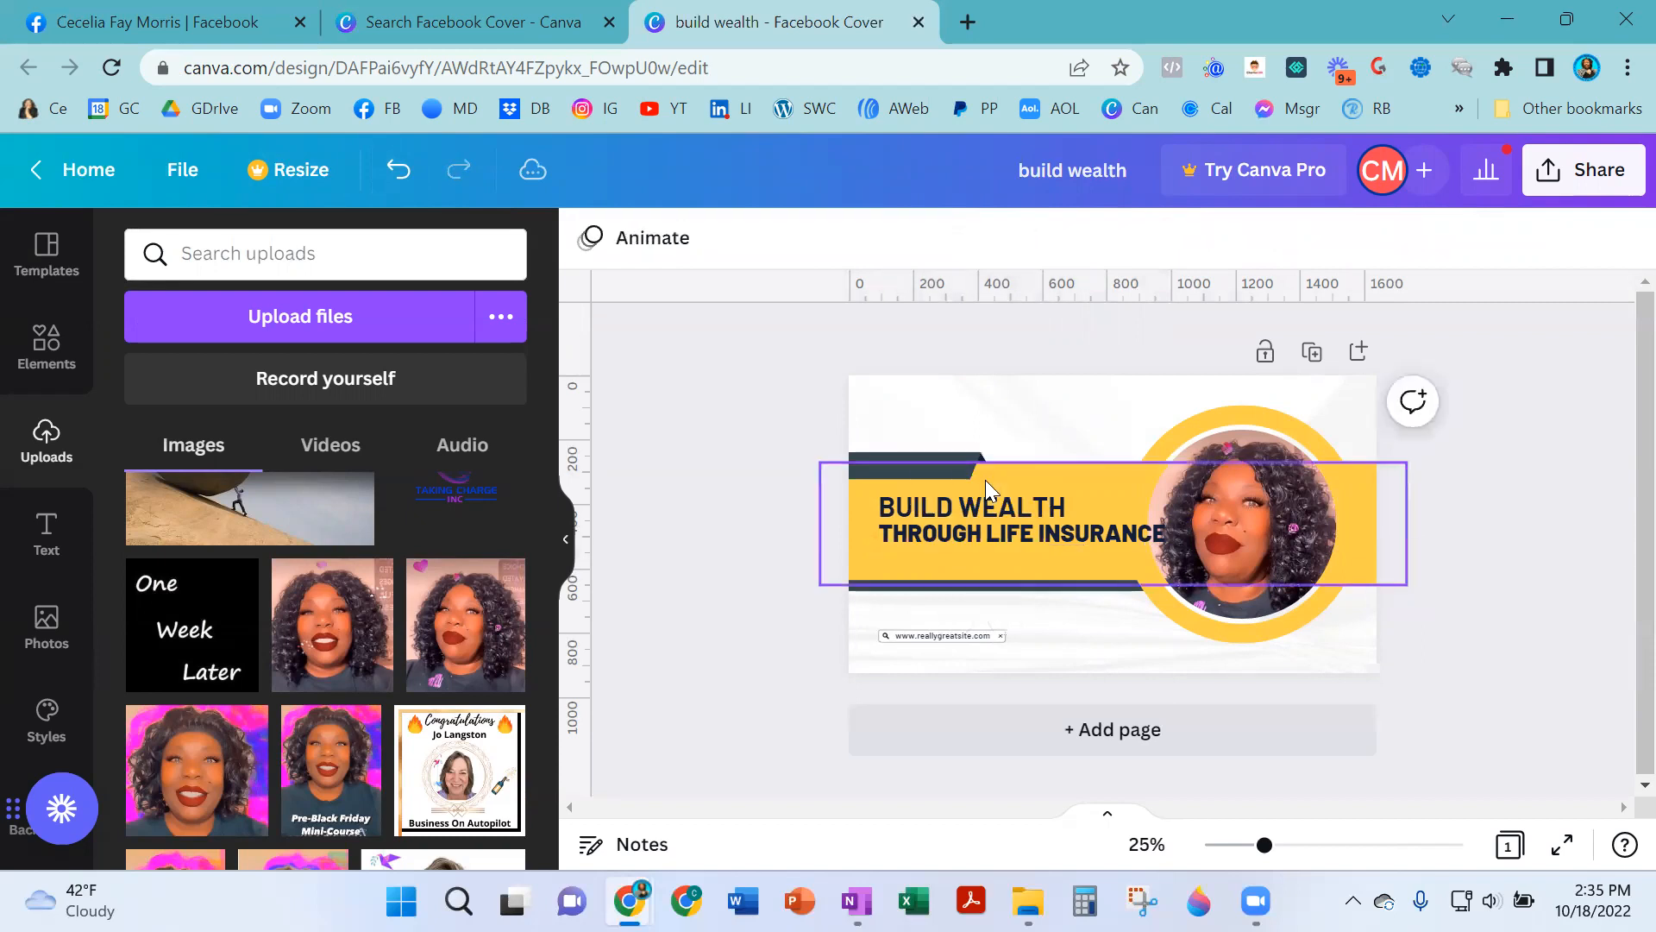
# - Duplicate the BUILD WEALTH heading and move the copy below the THROUGH LIFE INSURANCE line
pyautogui.click(955, 511)
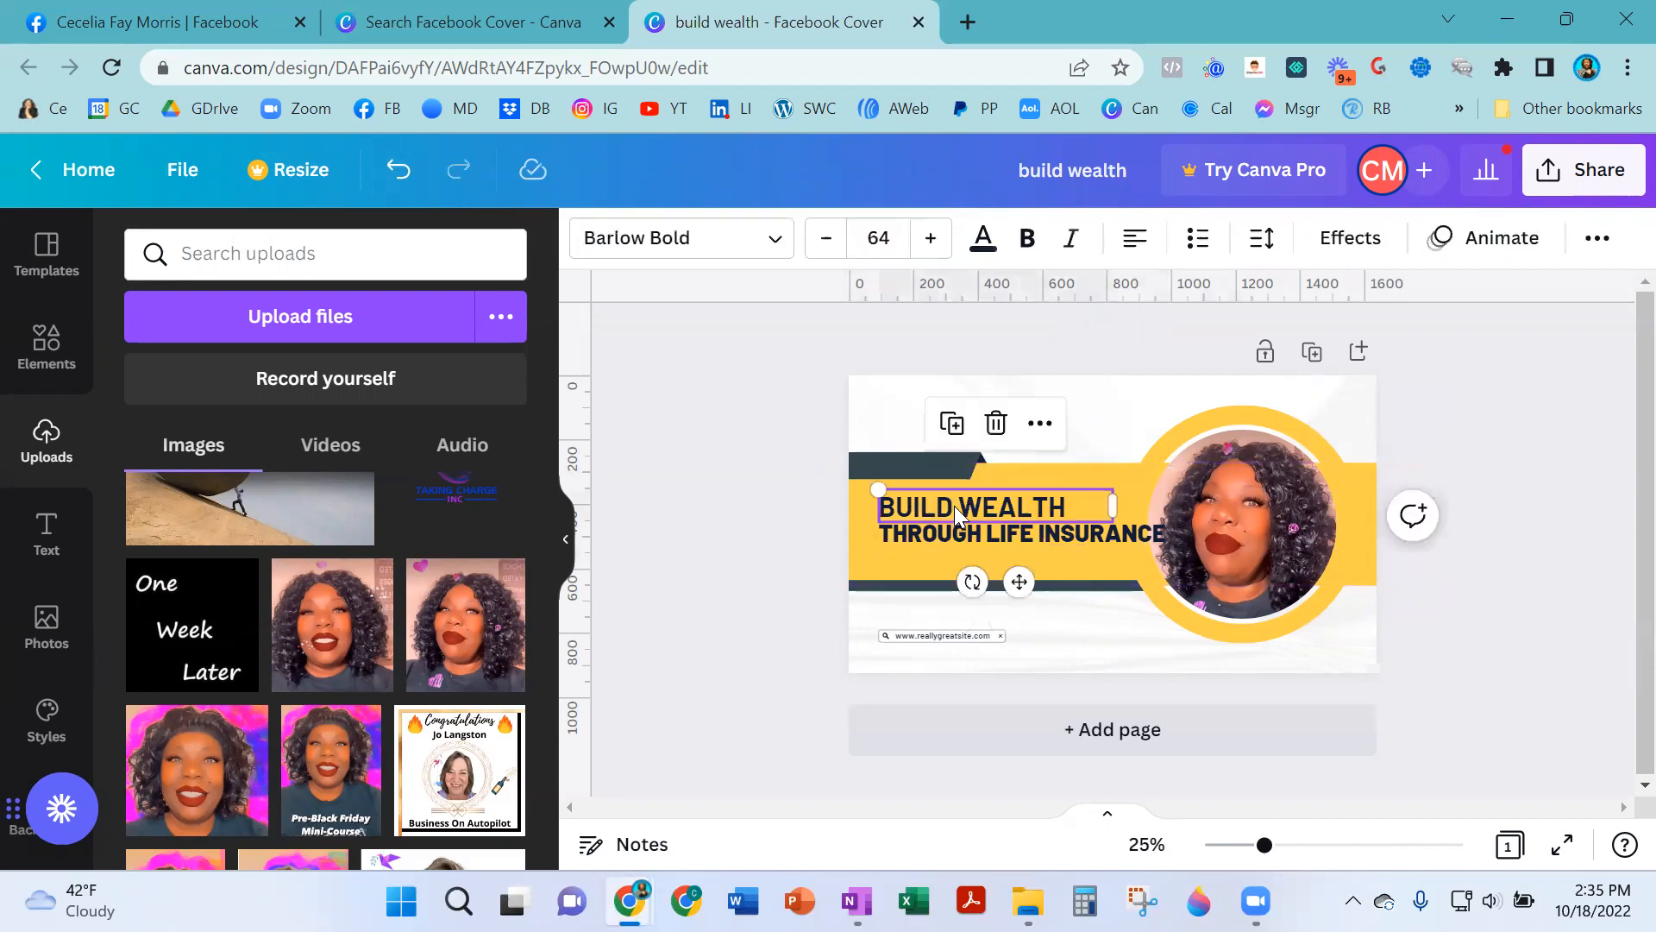
pyautogui.click(951, 424)
pyautogui.moveTo(1019, 584); pyautogui.dragTo(1020, 636)
# - Change the duplicated heading's text to USING LIVING BENEFITS and widen its text box
pyautogui.doubleClick(995, 569)
pyautogui.click(994, 569)
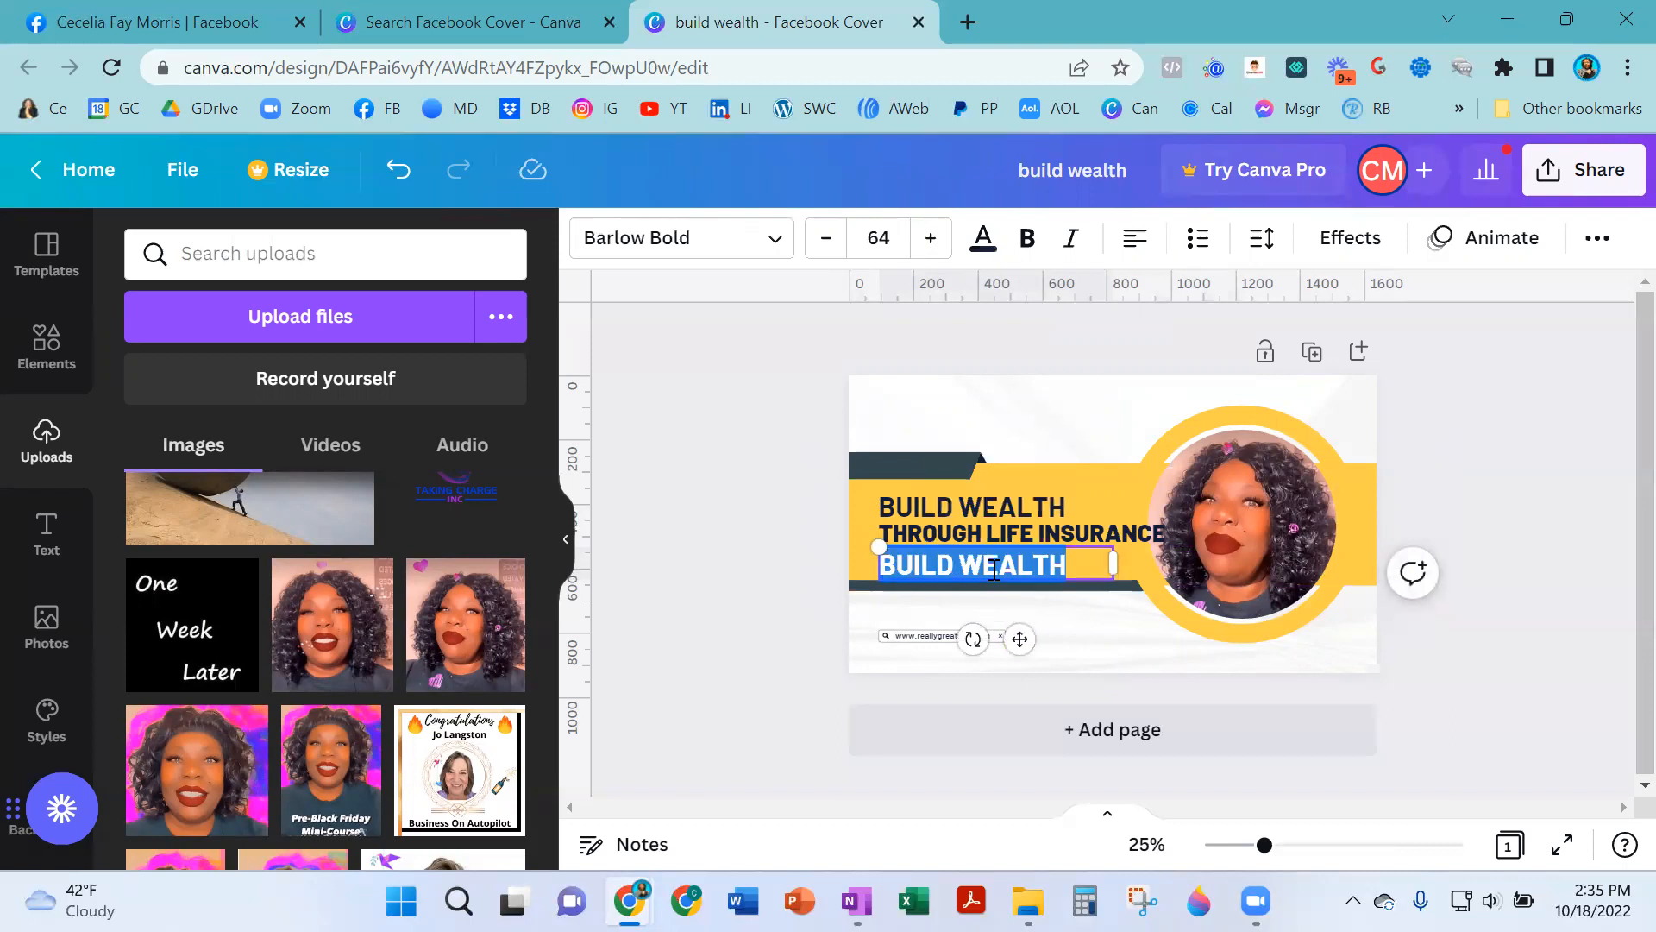
pyautogui.write('USING LIV')
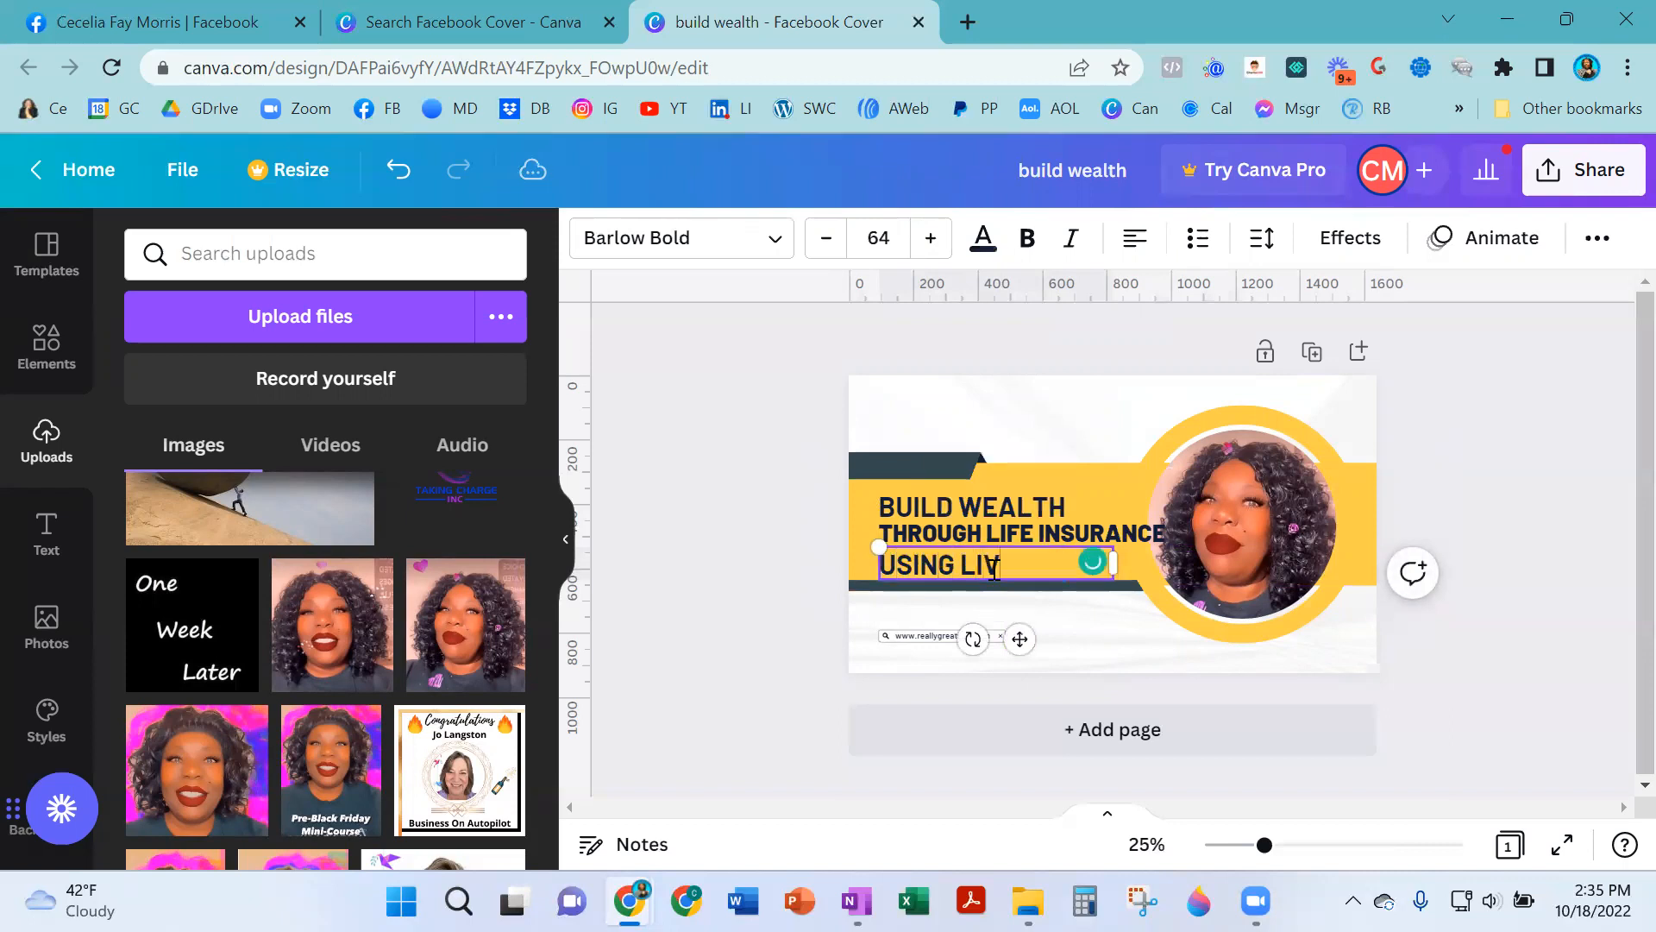
pyautogui.write('ING BENEFITS')
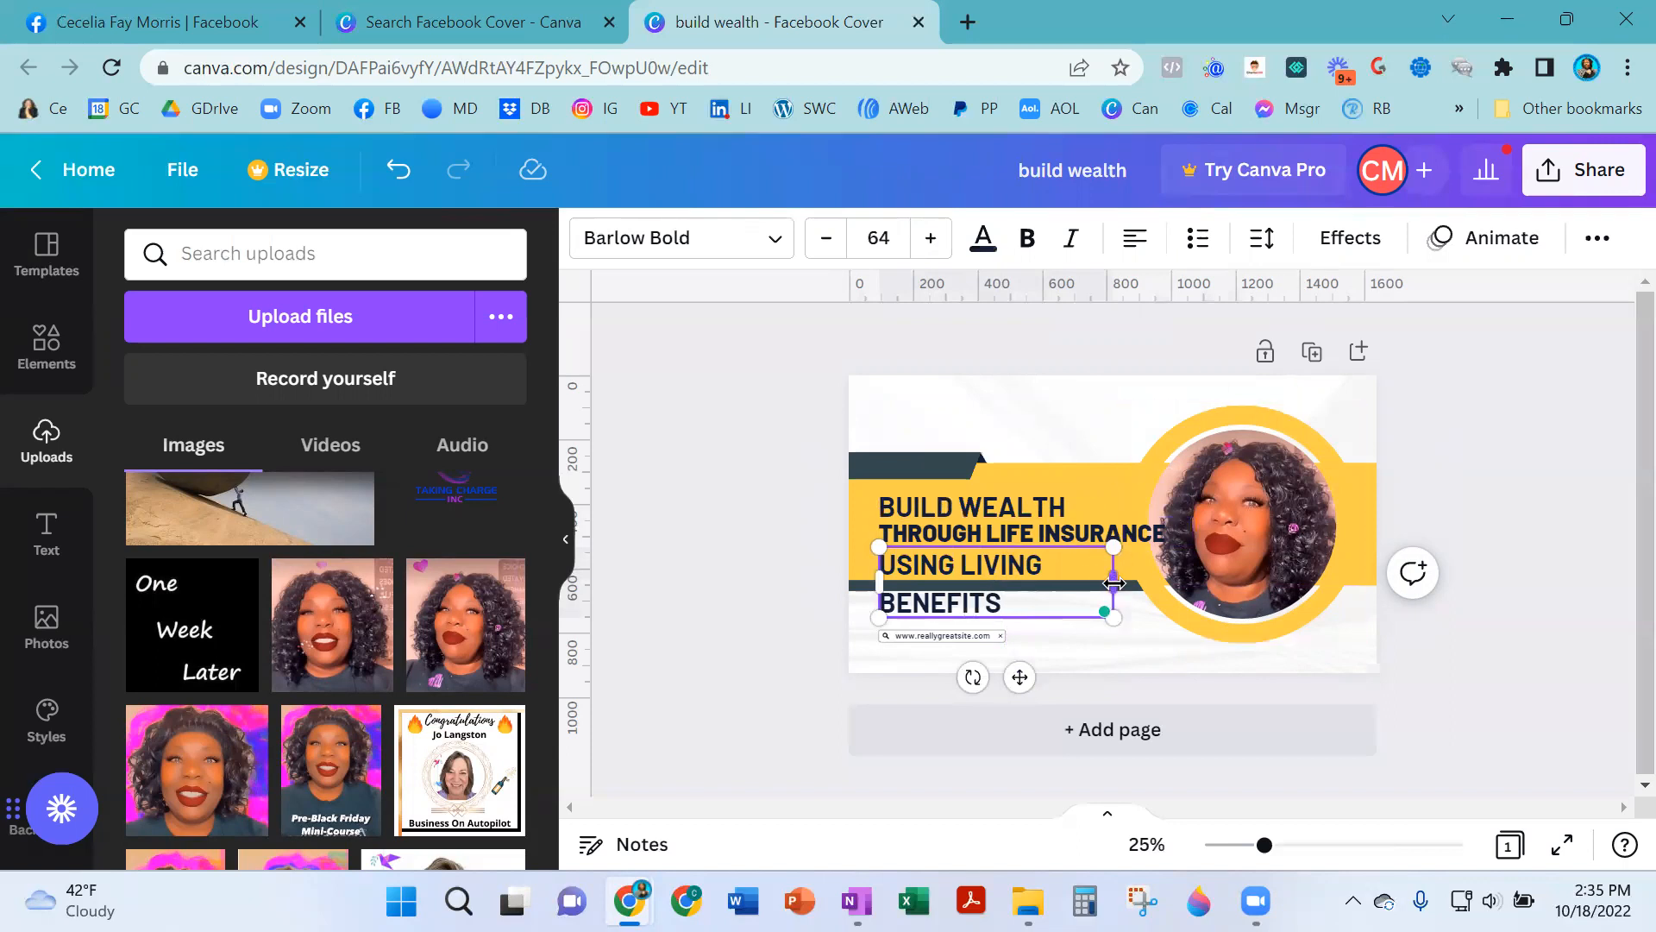
pyautogui.moveTo(1113, 583); pyautogui.dragTo(1178, 566)
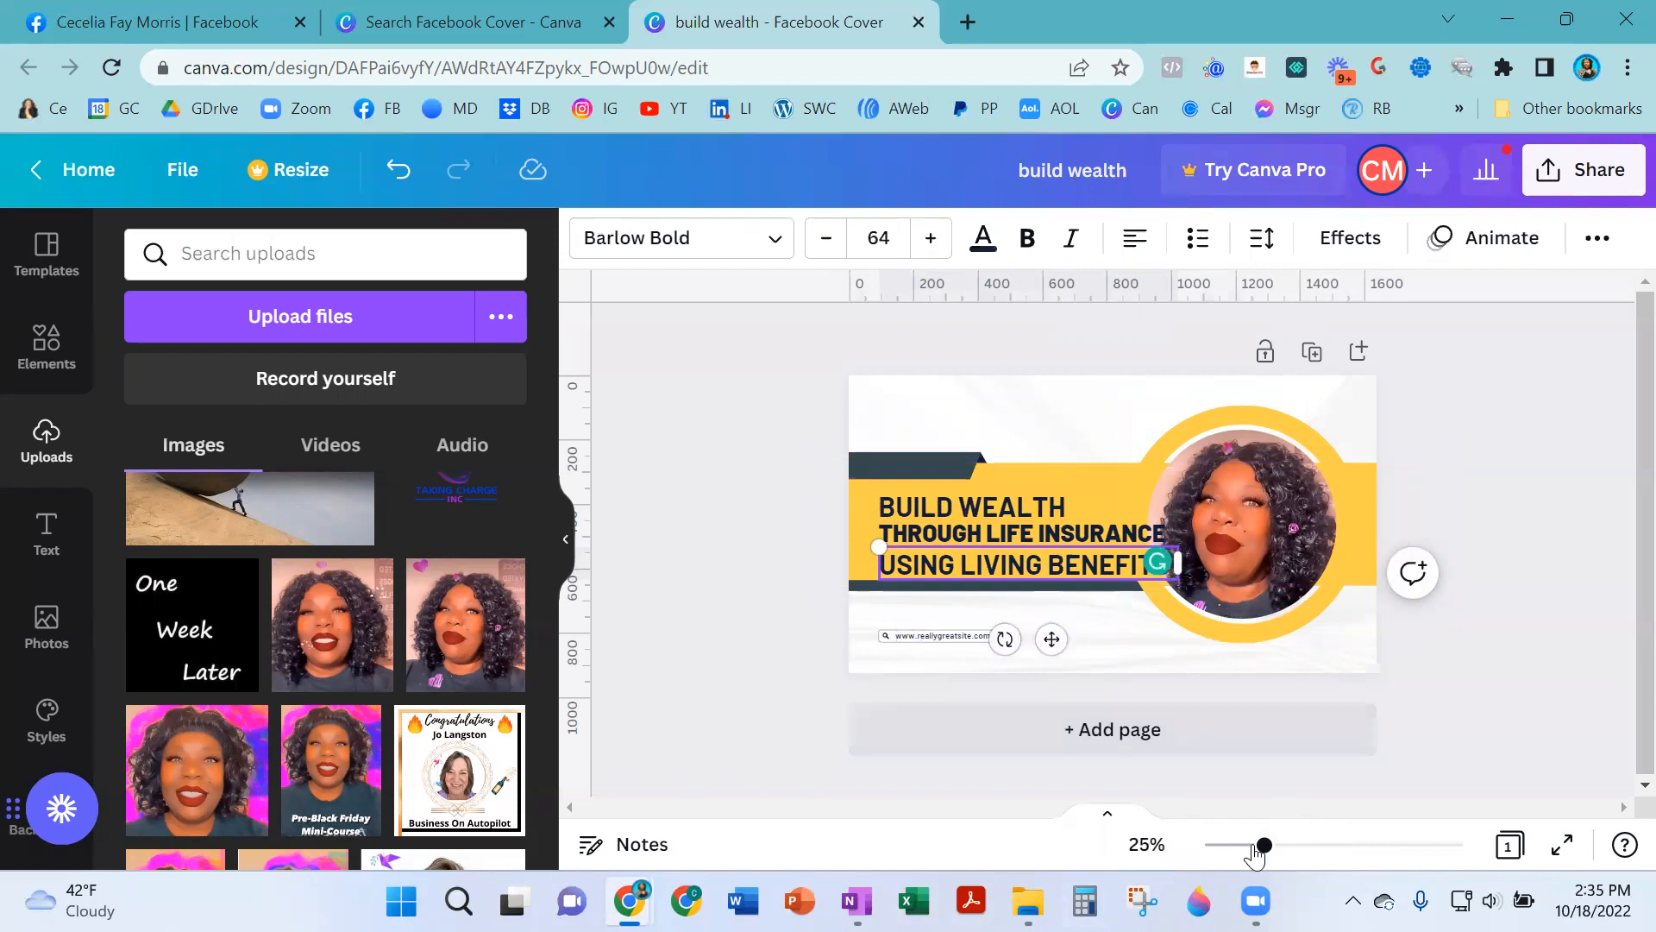
# - Move the BUILD WEALTH heading up and to the left, above the other two lines
pyautogui.moveTo(1268, 854); pyautogui.dragTo(1325, 849)
pyautogui.moveTo(848, 807); pyautogui.dragTo(723, 807)
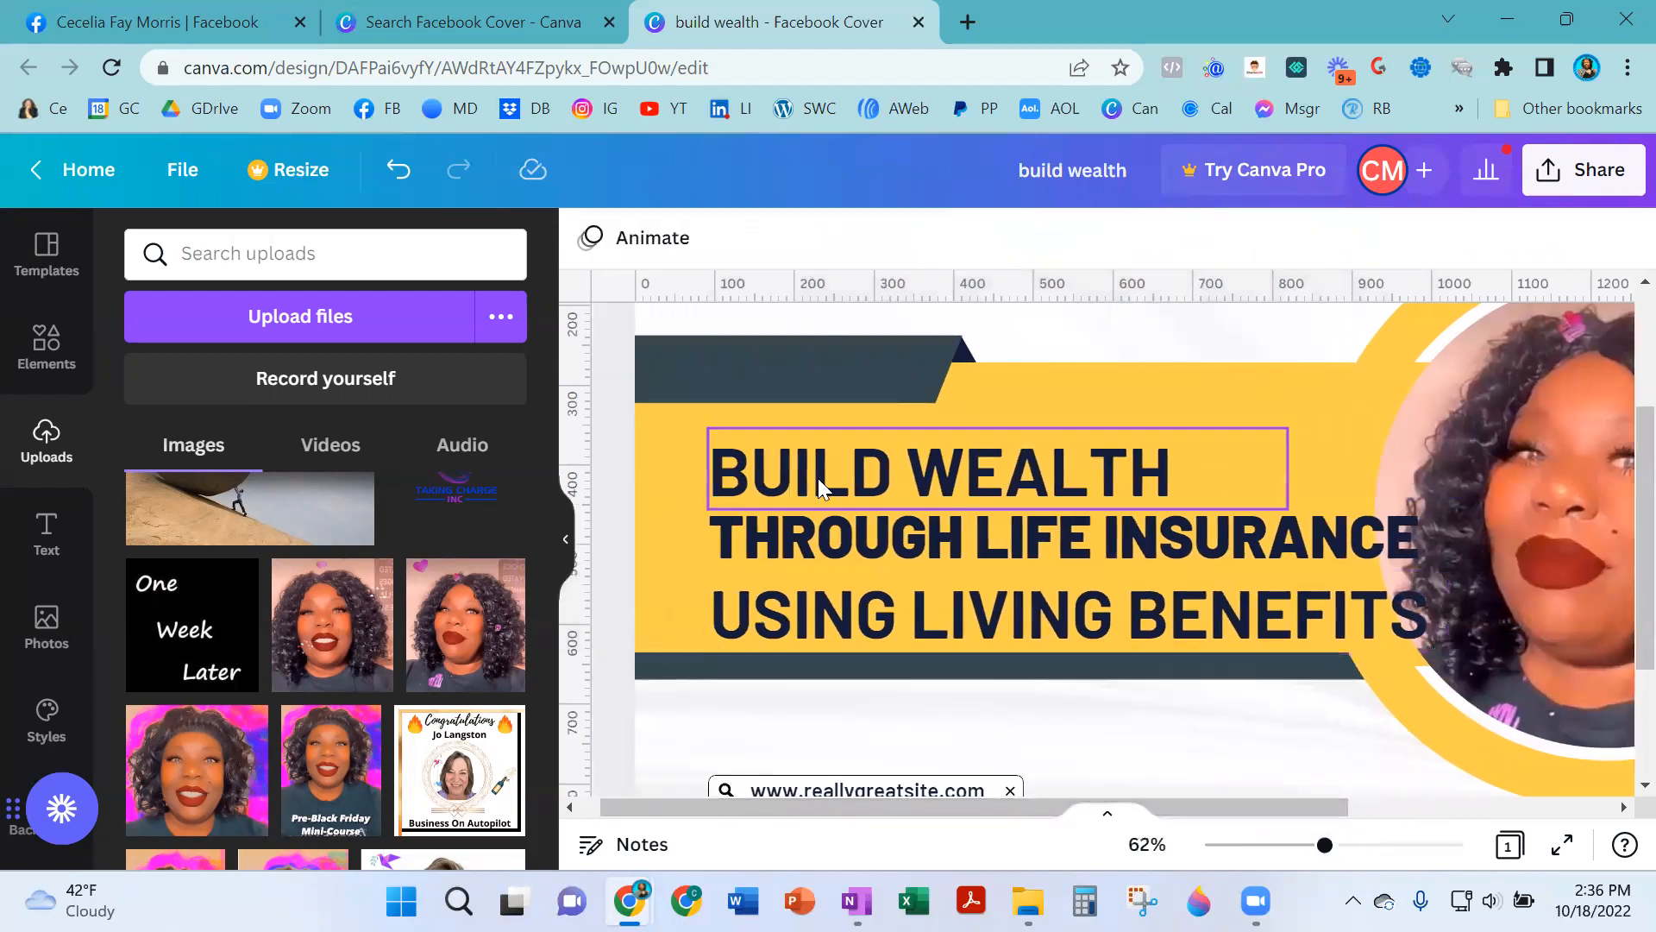
pyautogui.moveTo(880, 468); pyautogui.dragTo(820, 432)
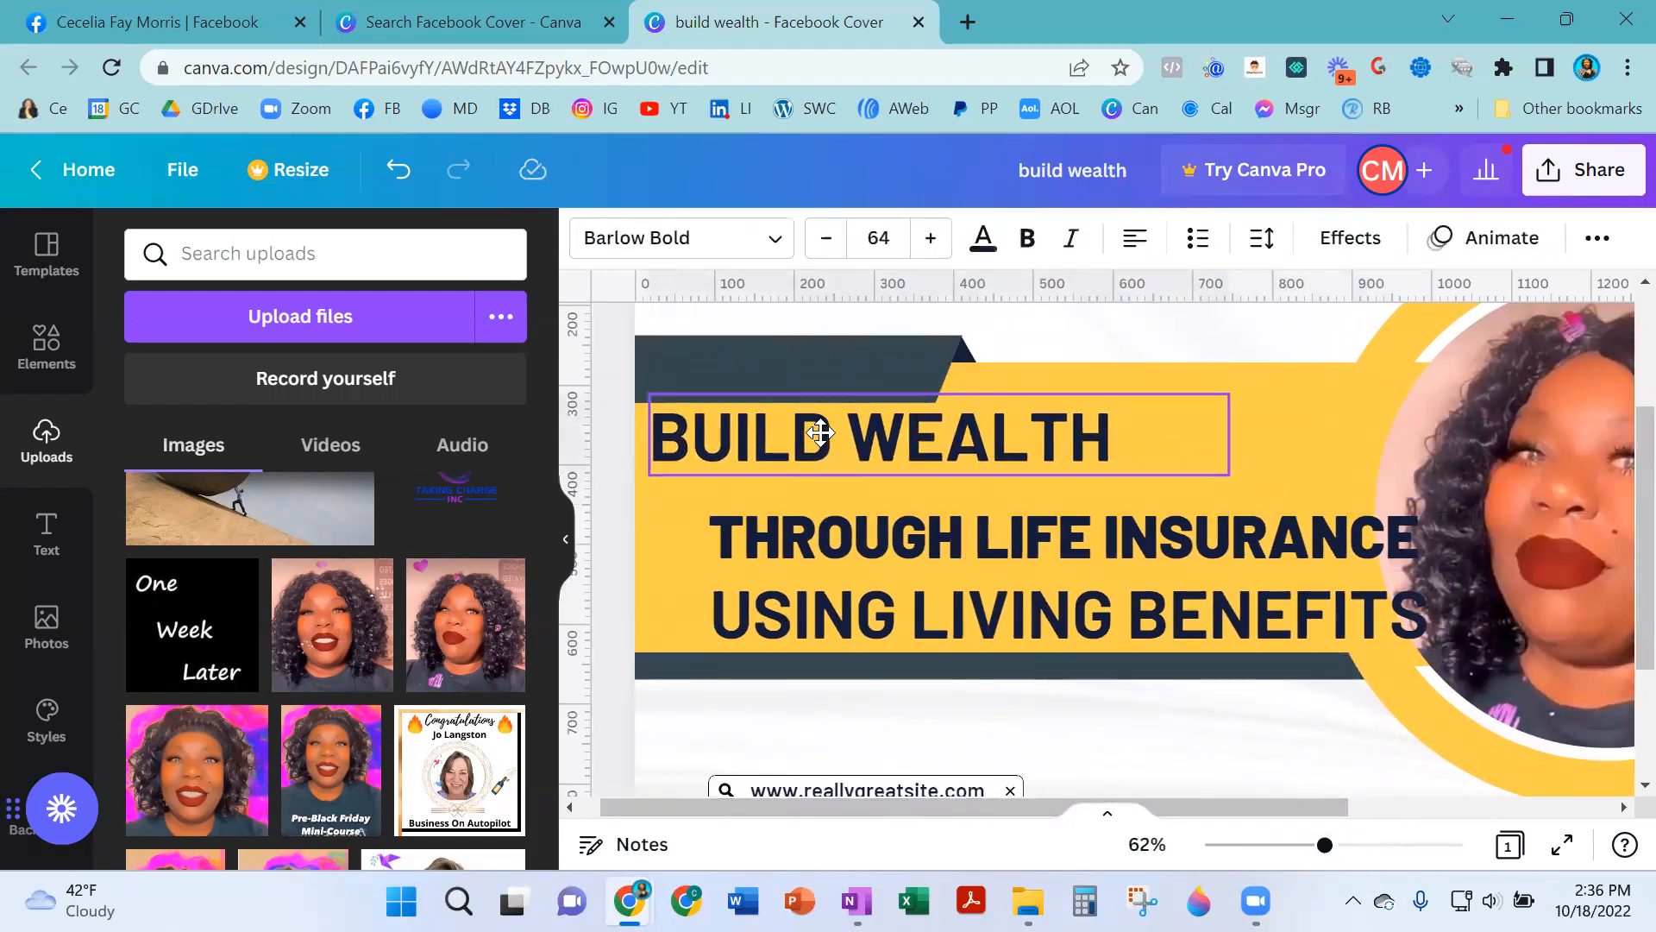
# - Move the THROUGH LIFE INSURANCE and USING LIVING BENEFITS lines up and left so they sit tightly beneath BUILD WEALTH
pyautogui.moveTo(838, 524); pyautogui.dragTo(784, 490)
pyautogui.moveTo(789, 493); pyautogui.dragTo(786, 493)
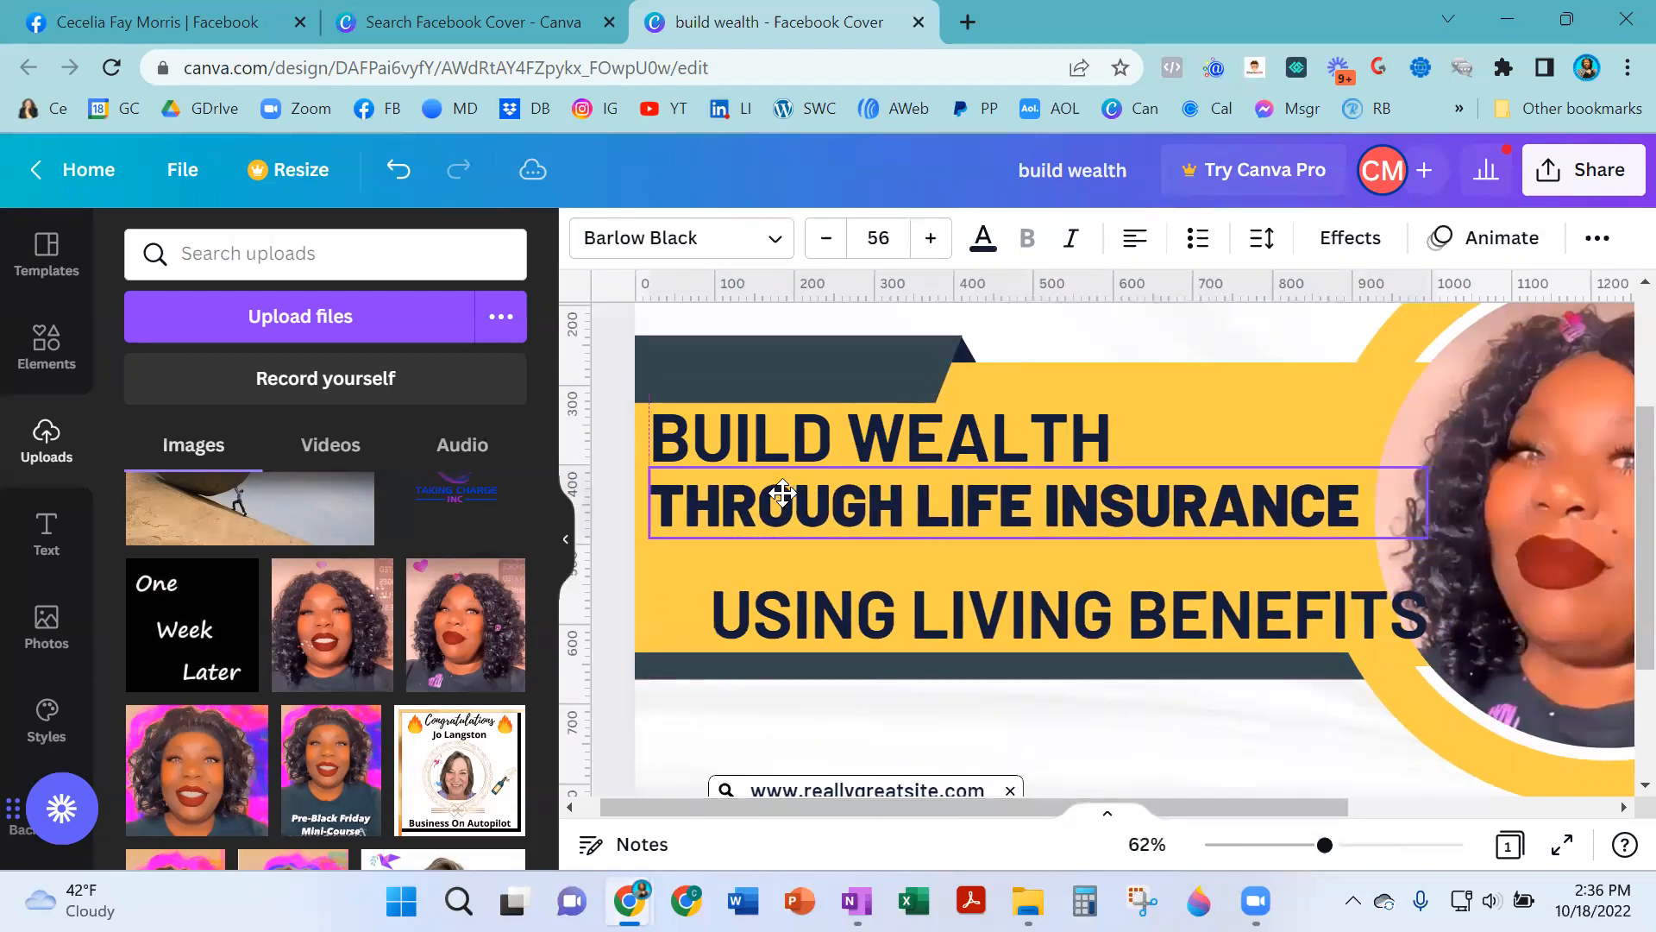
pyautogui.moveTo(822, 603); pyautogui.dragTo(770, 572)
pyautogui.click(1168, 698)
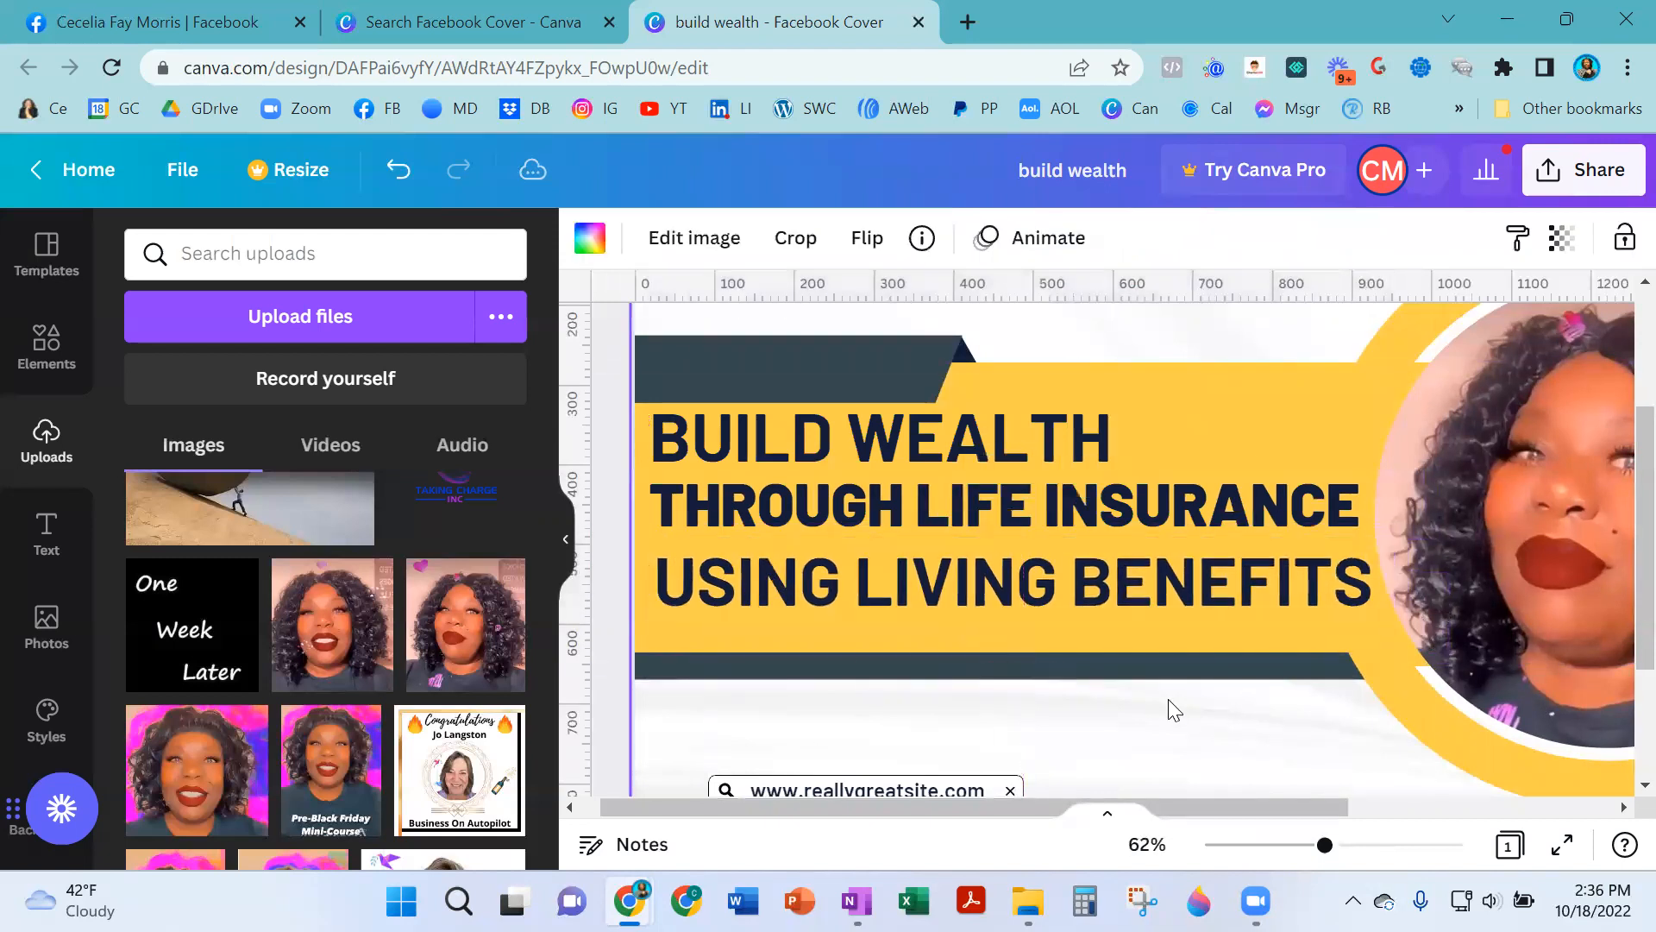
# - Zoom in and out to check the left alignment and spacing of the three heading lines on the banner
pyautogui.moveTo(1319, 854)
pyautogui.mouseDown()
pyautogui.moveTo(1279, 851)
pyautogui.moveTo(1291, 863)
pyautogui.mouseUp()
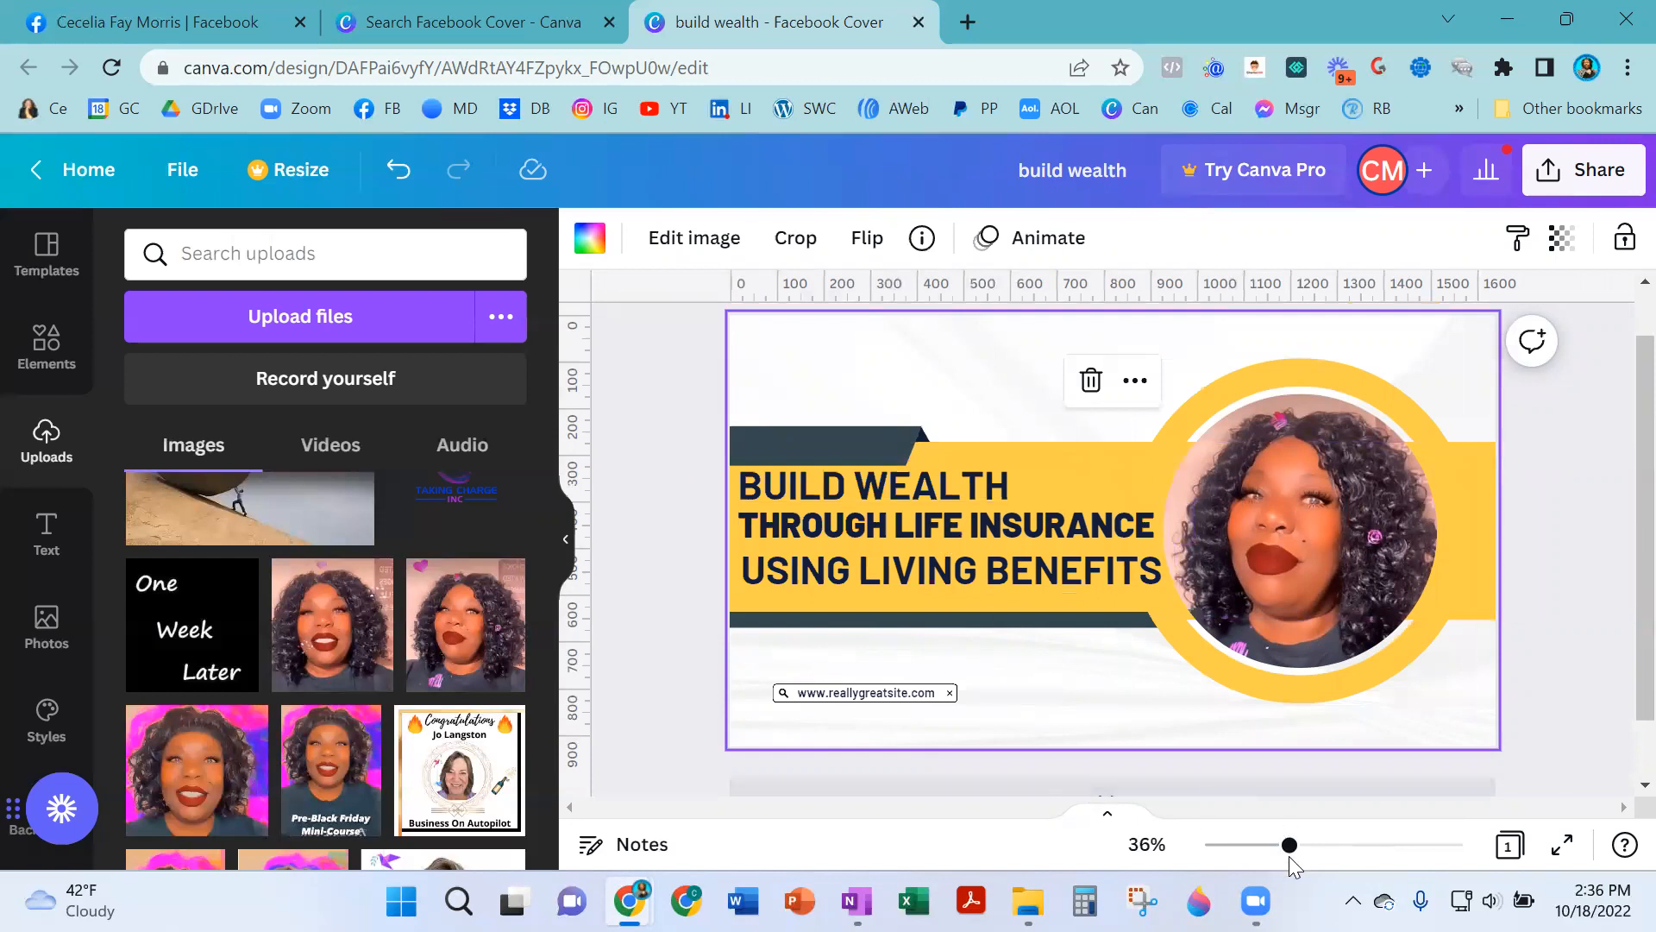
pyautogui.moveTo(1289, 850); pyautogui.dragTo(1370, 847)
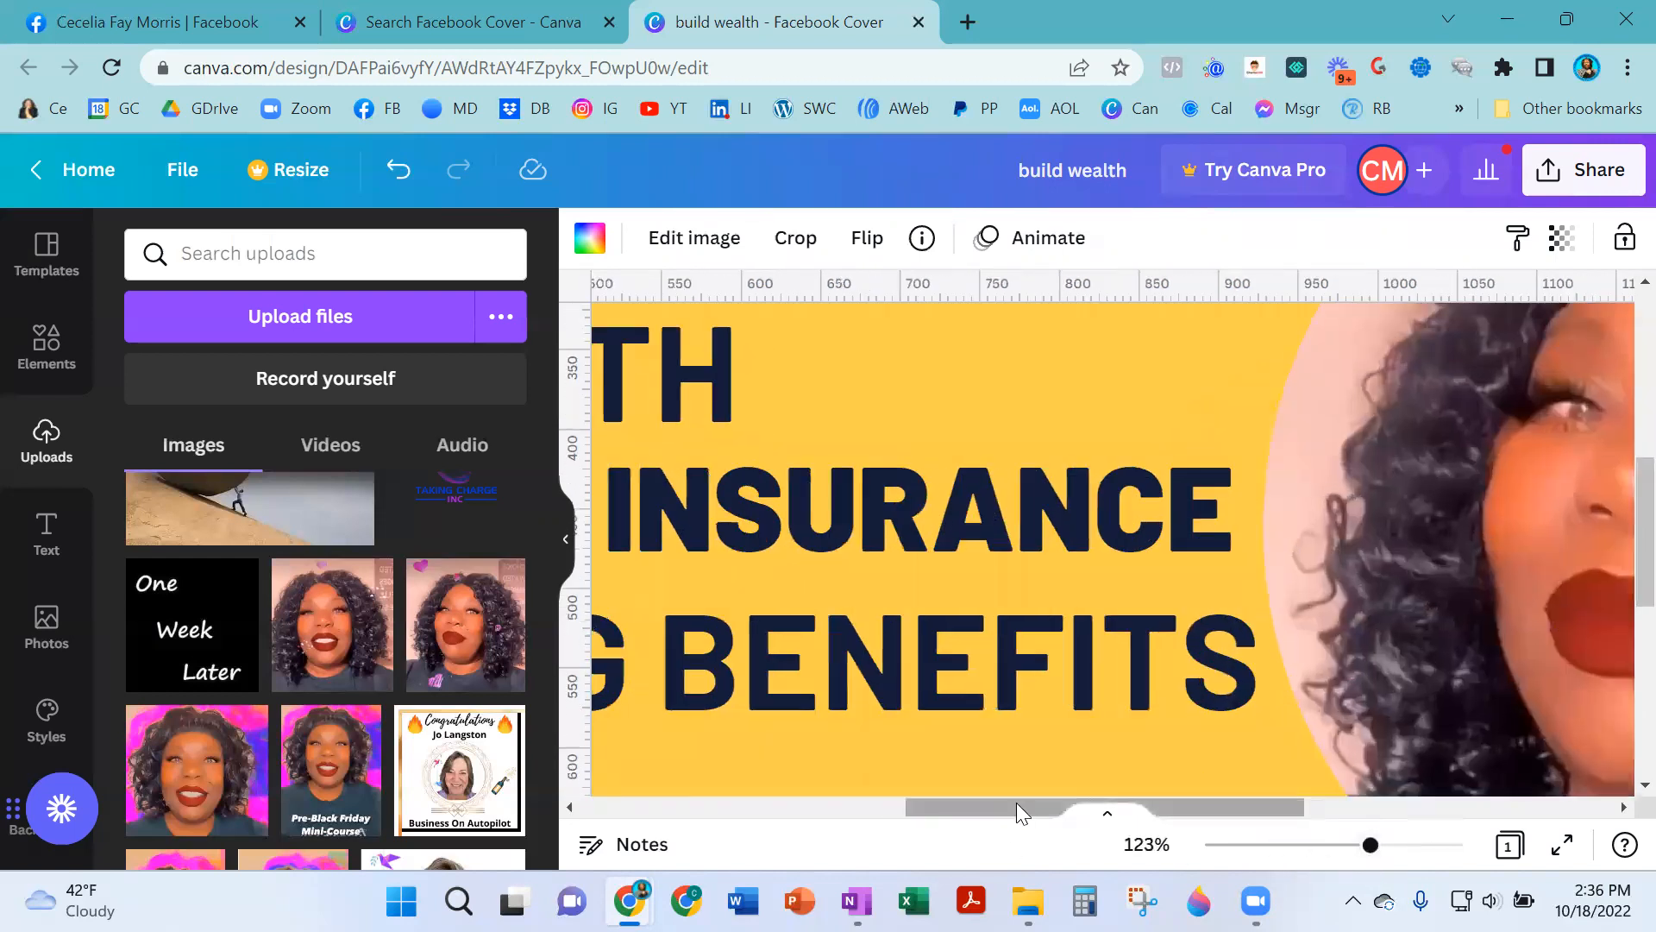
pyautogui.moveTo(907, 834); pyautogui.dragTo(701, 859)
pyautogui.click(1188, 392)
pyautogui.click(1014, 543)
pyautogui.moveTo(1015, 544)
pyautogui.mouseDown()
pyautogui.moveTo(1004, 559)
pyautogui.moveTo(1022, 553)
pyautogui.mouseUp()
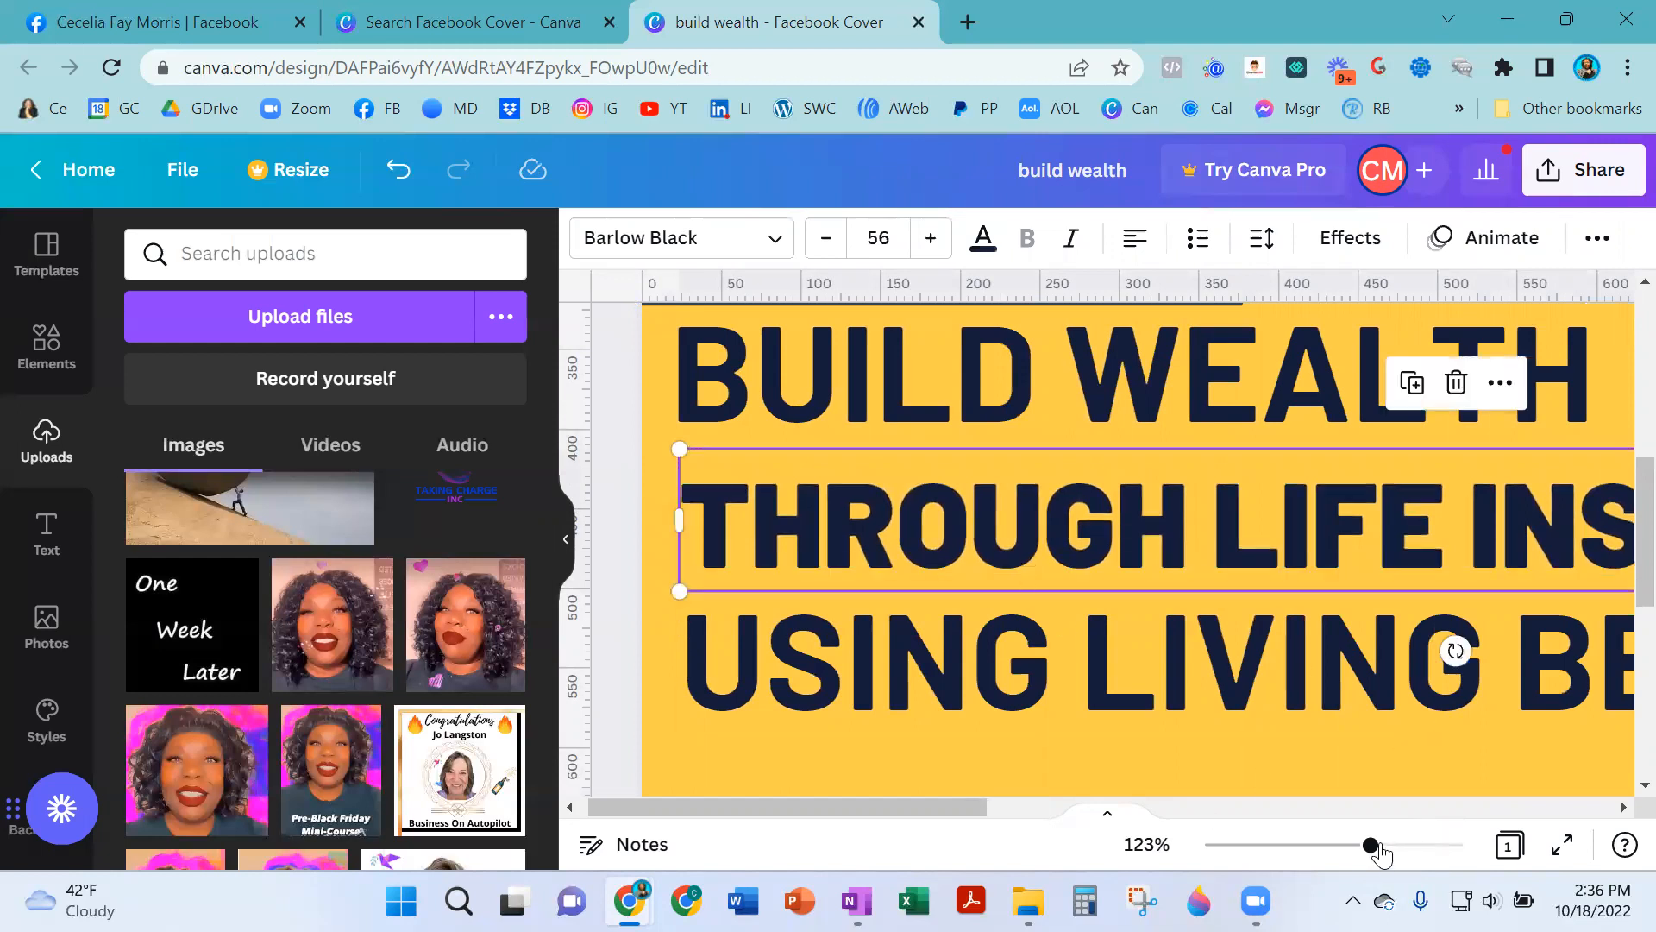
pyautogui.moveTo(1369, 848); pyautogui.dragTo(1277, 851)
pyautogui.click(1125, 679)
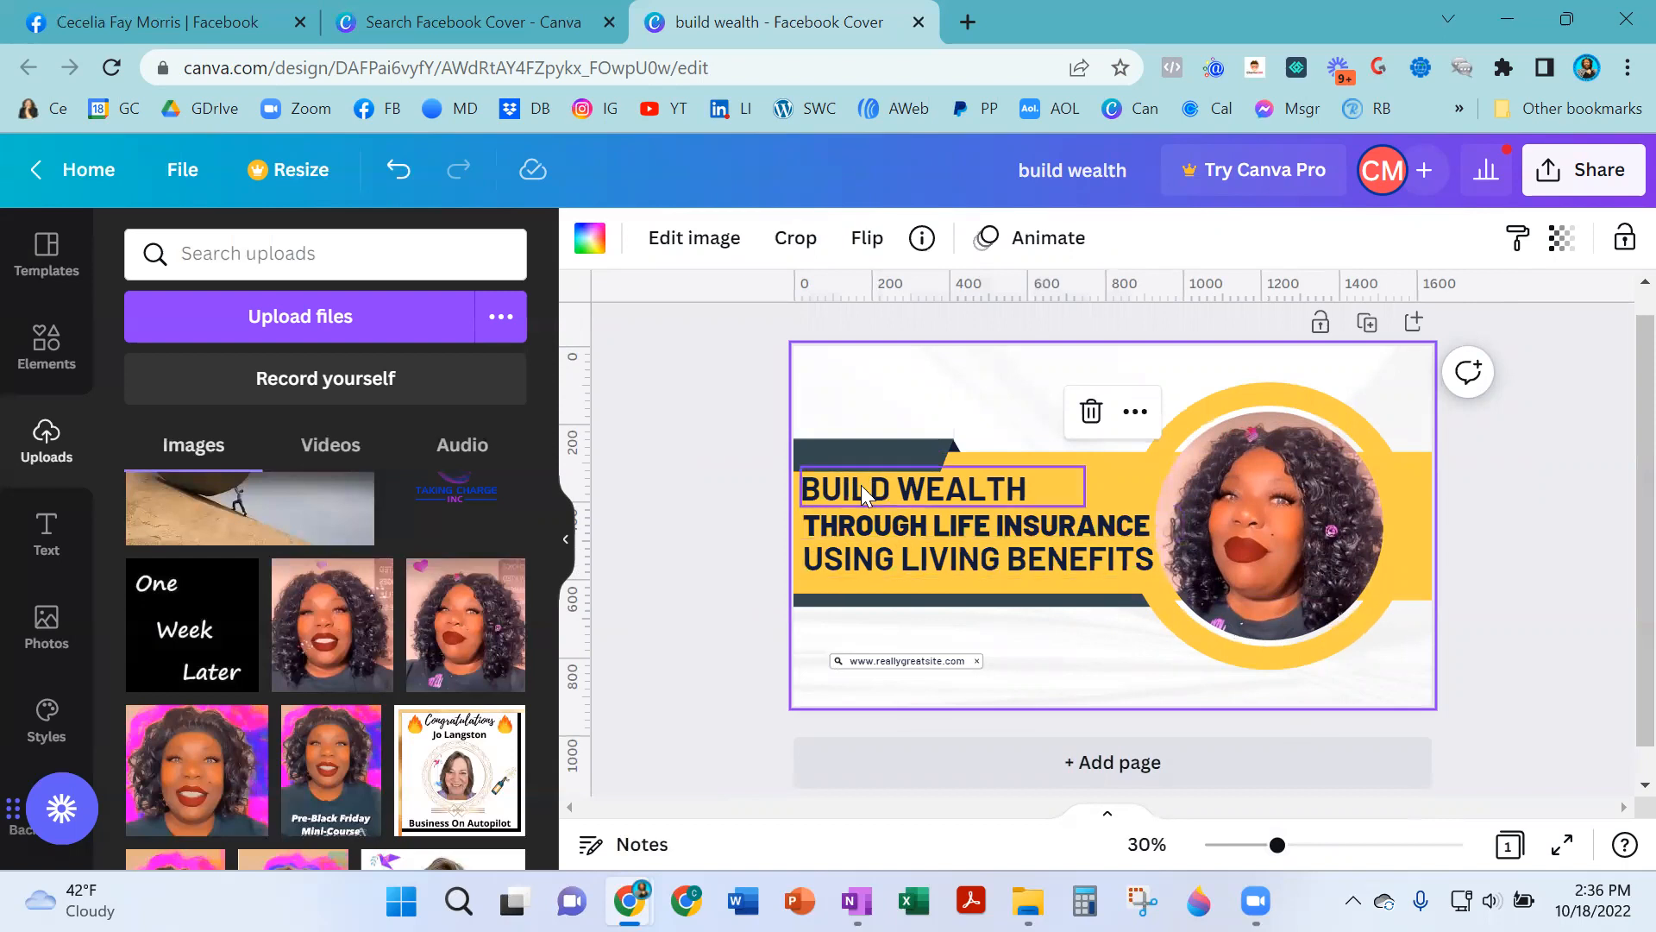
pyautogui.moveTo(1275, 845); pyautogui.dragTo(1320, 846)
pyautogui.moveTo(918, 809); pyautogui.dragTo(764, 809)
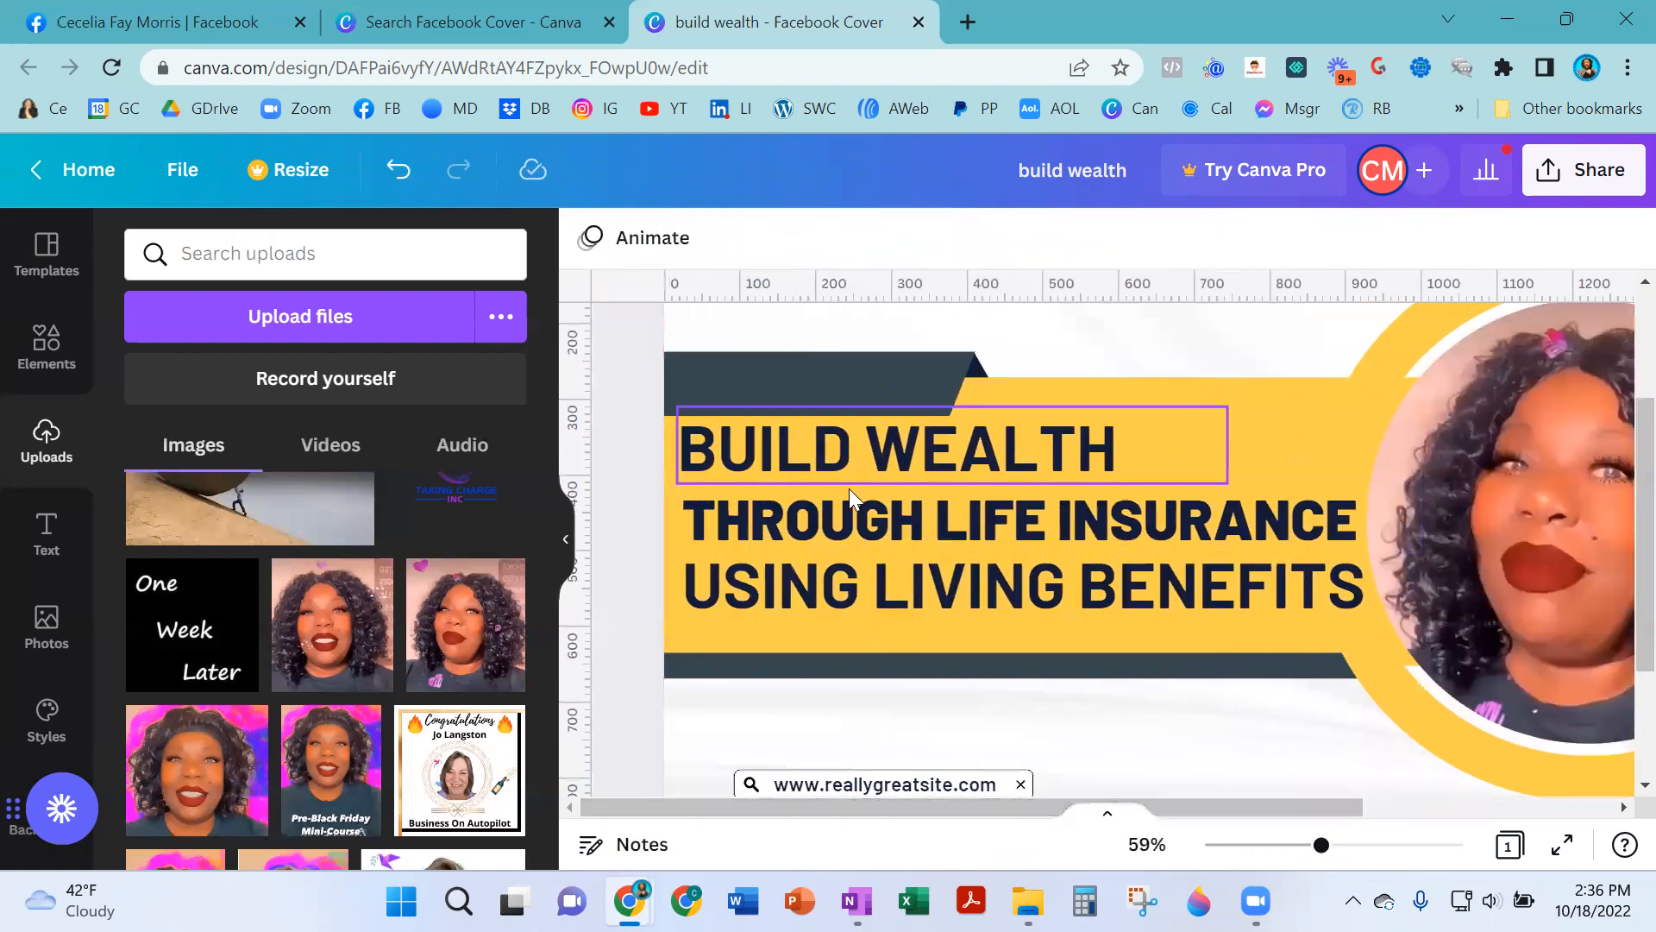
pyautogui.click(853, 457)
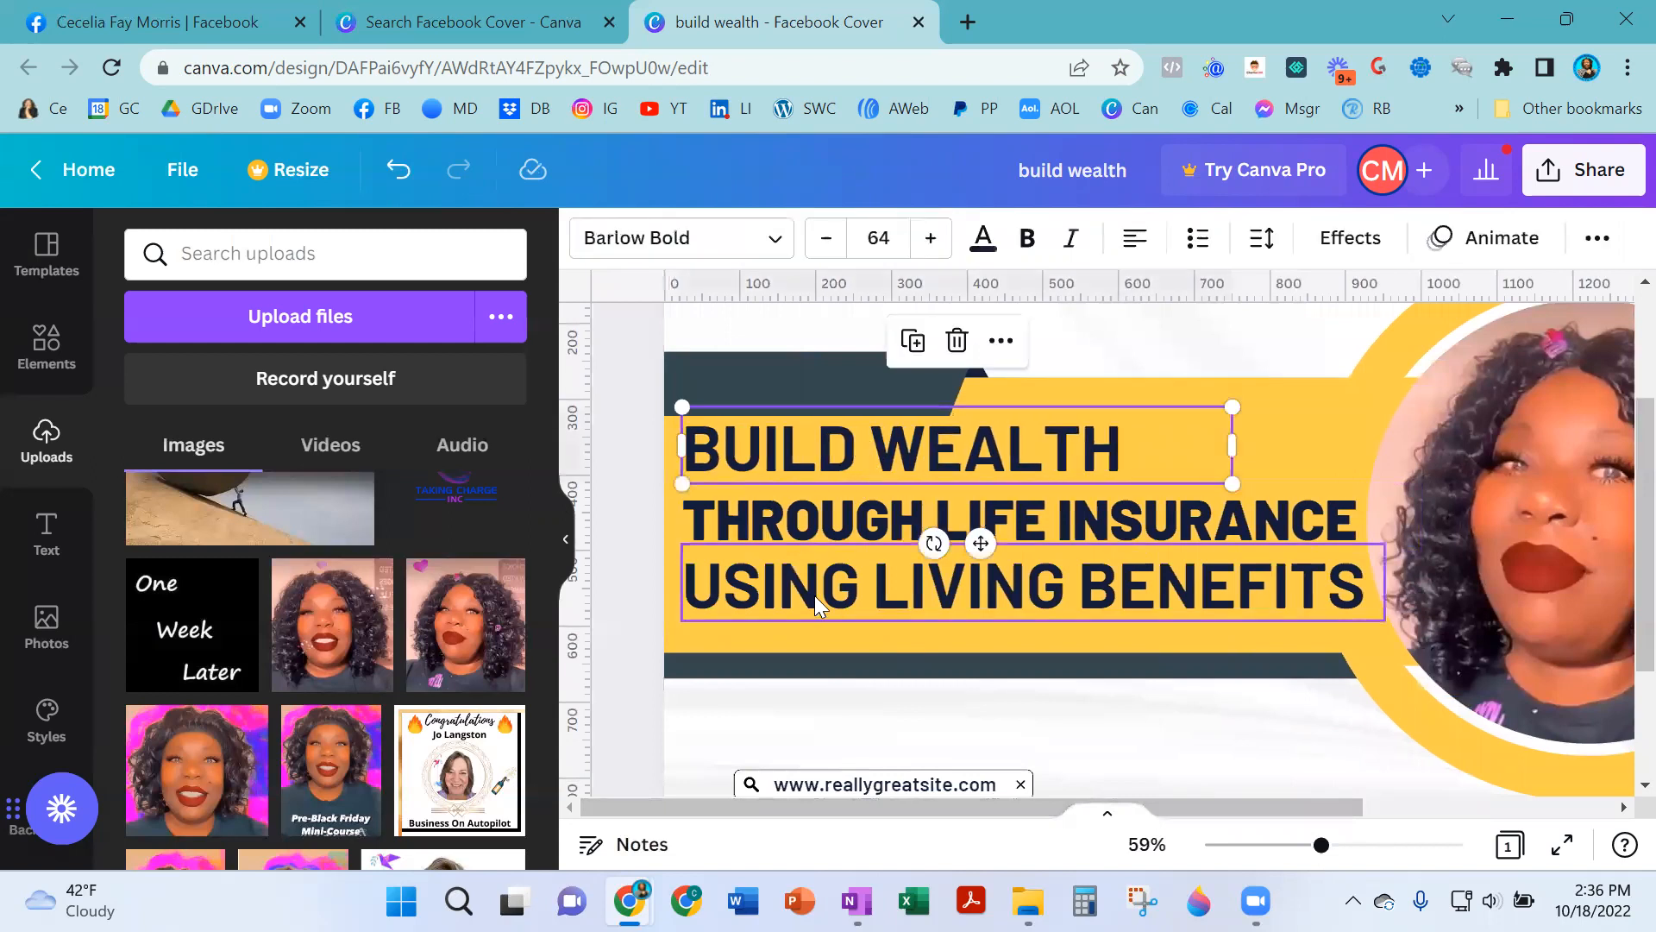
pyautogui.click(808, 633)
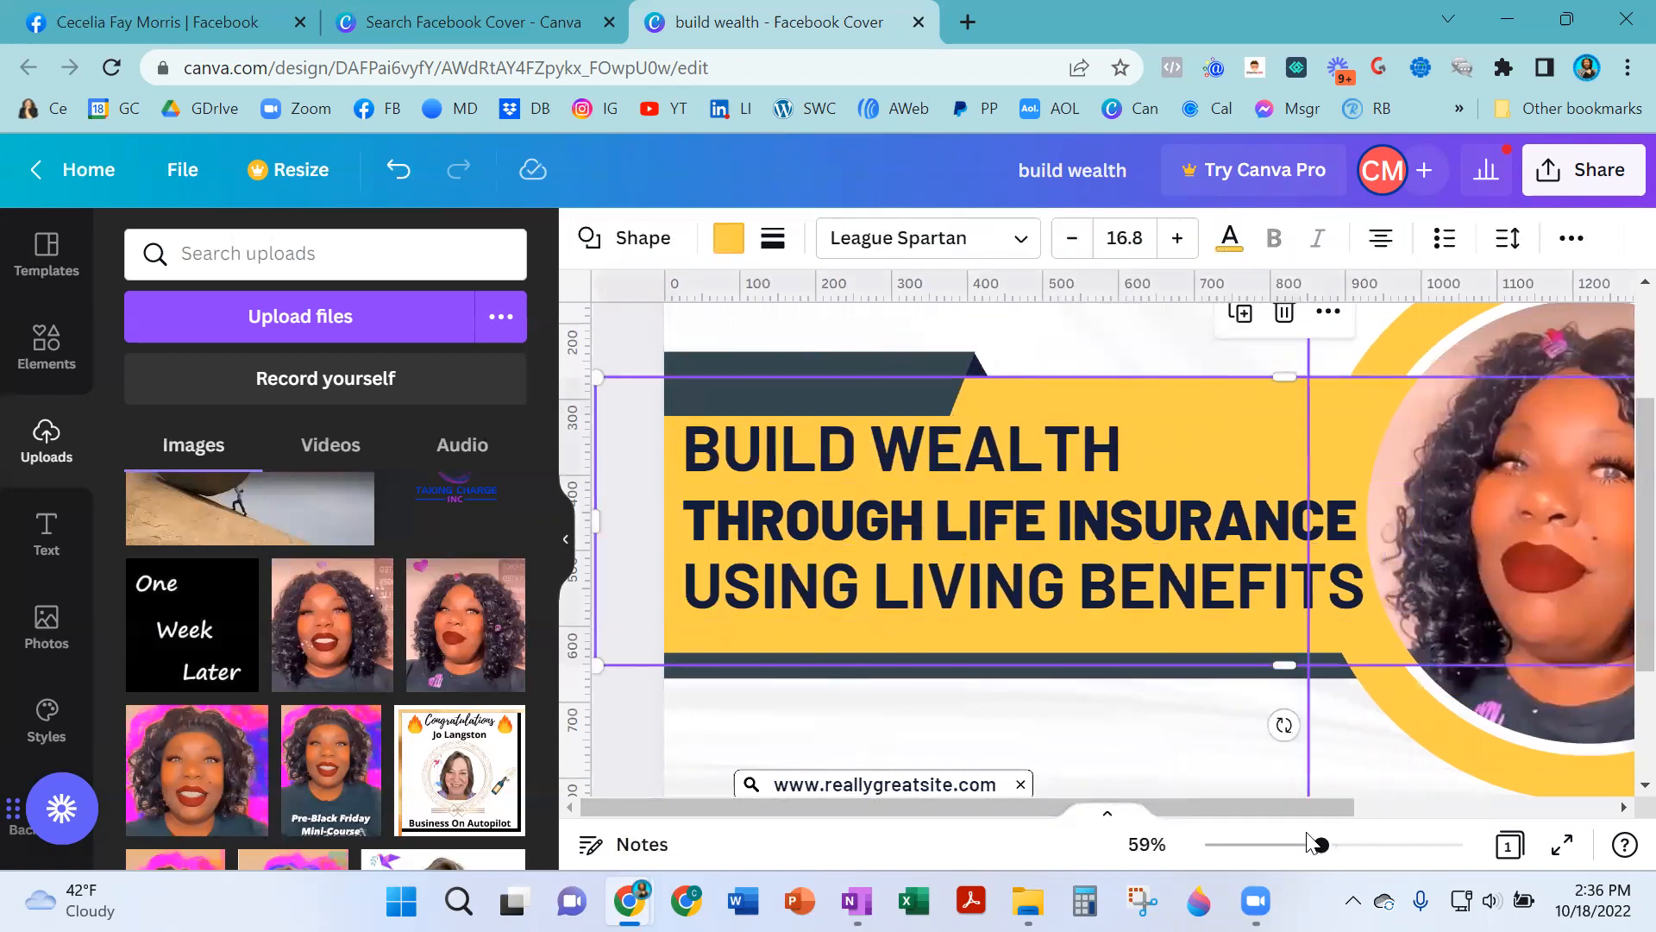
pyautogui.moveTo(1258, 871)
pyautogui.mouseDown()
pyautogui.moveTo(1242, 869)
pyautogui.moveTo(1271, 870)
pyautogui.mouseUp()
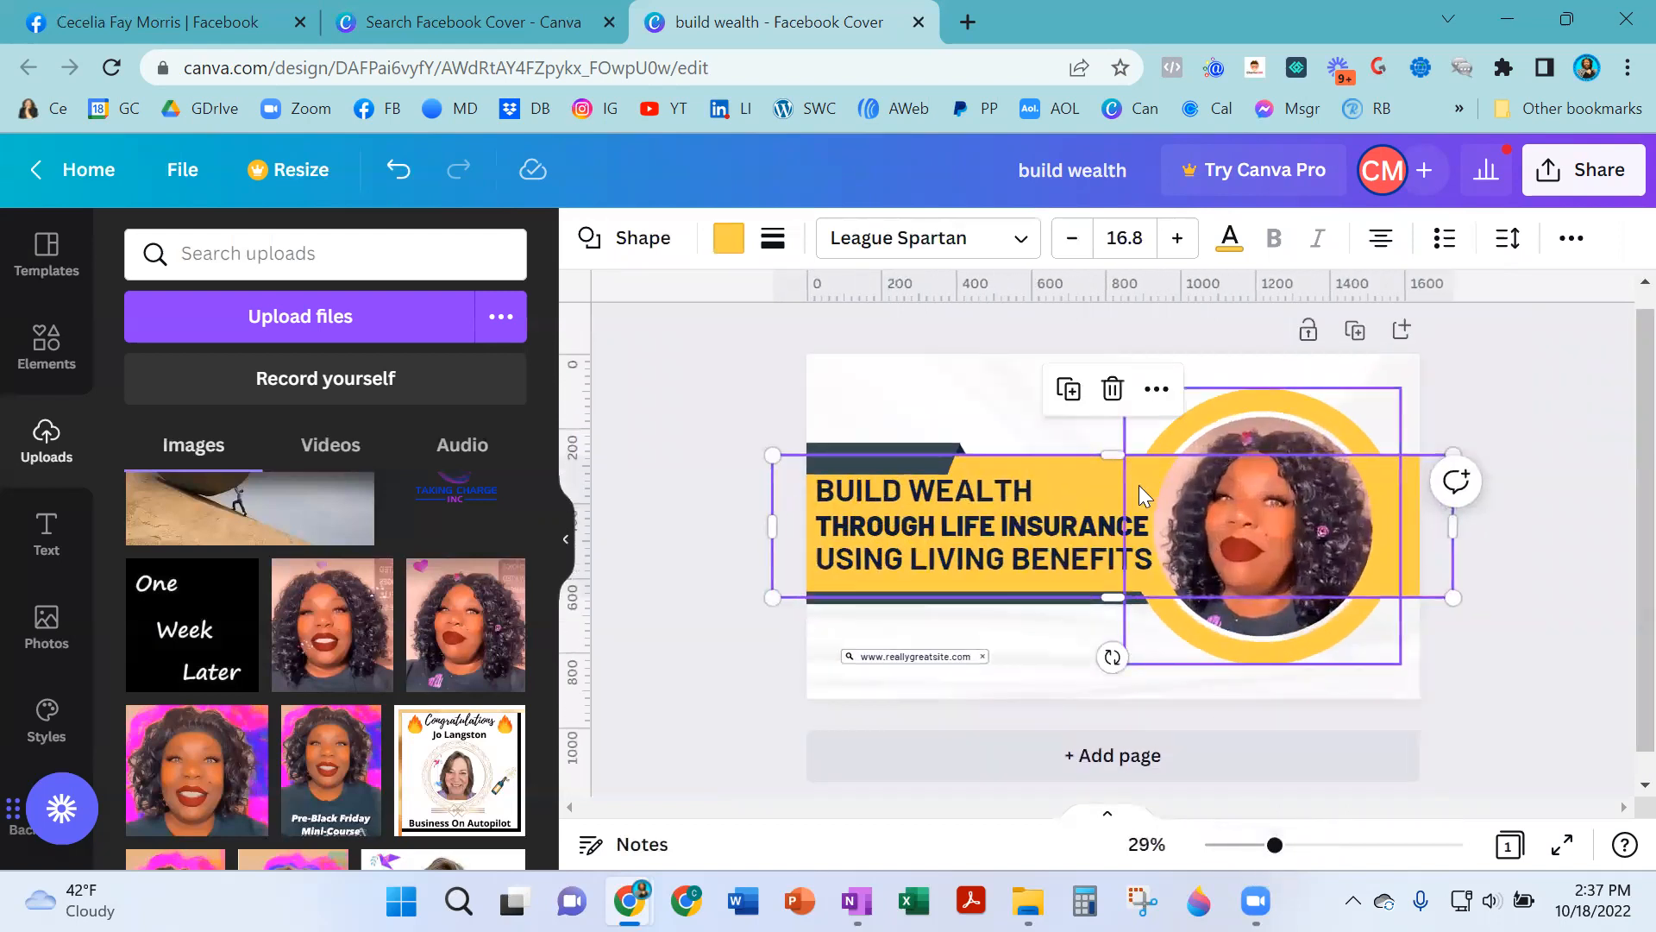
# - Recolor the ring around the portrait circle to blue
pyautogui.click(1206, 642)
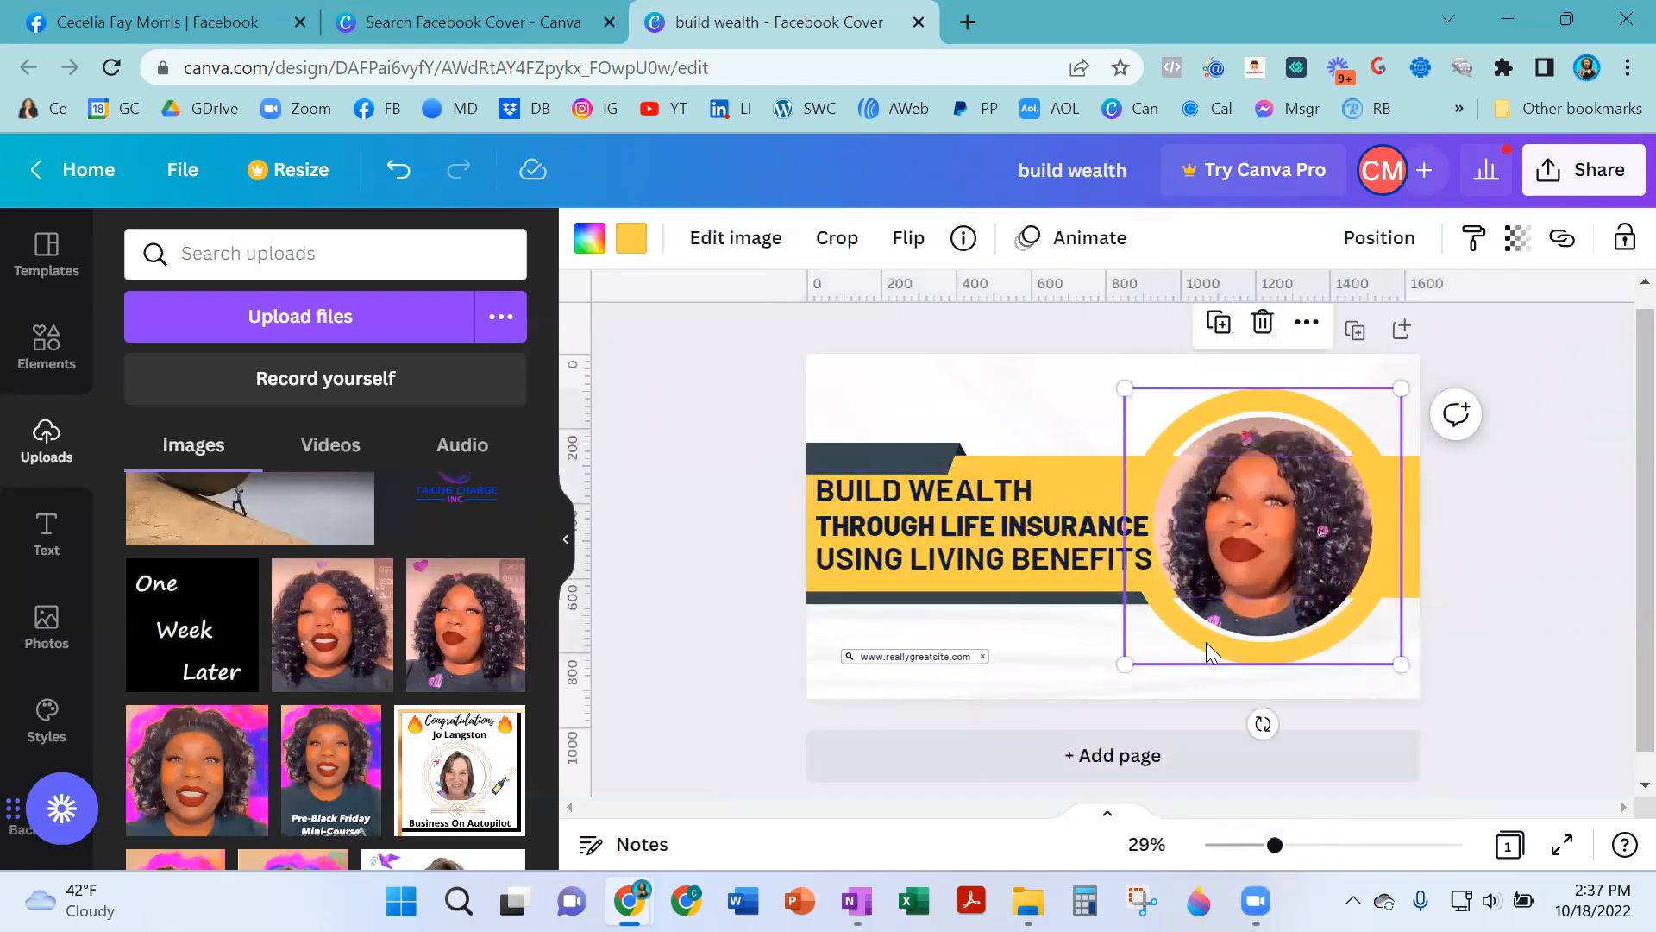
pyautogui.click(618, 245)
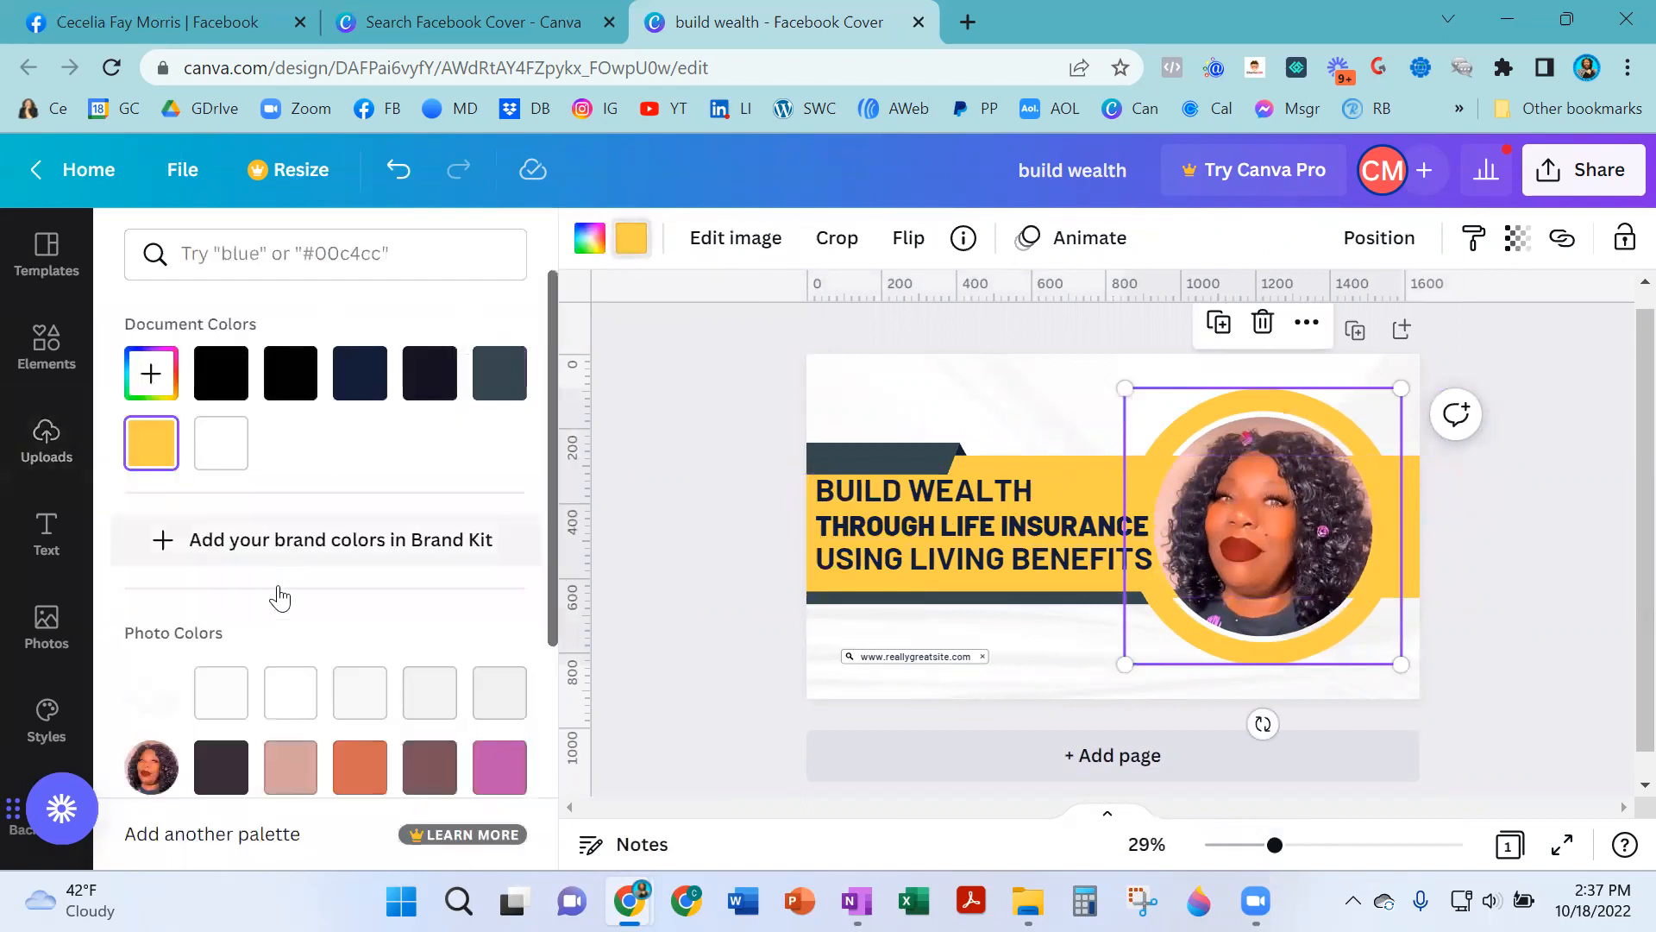
pyautogui.scroll(-4, 246, 615)
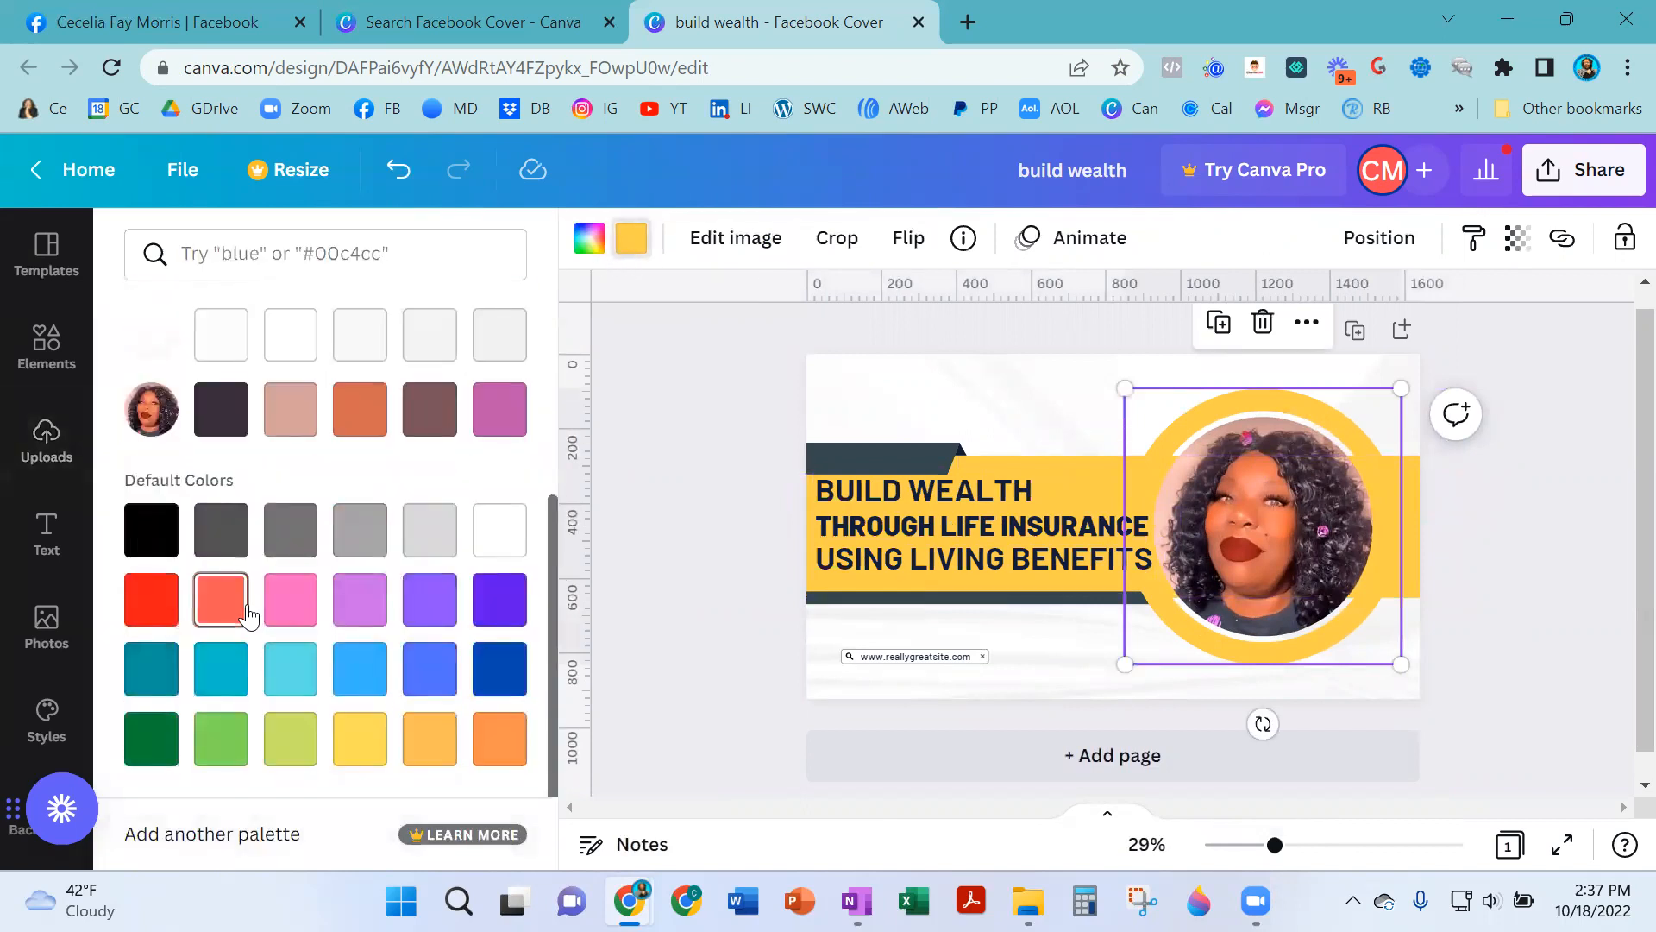
pyautogui.click(290, 669)
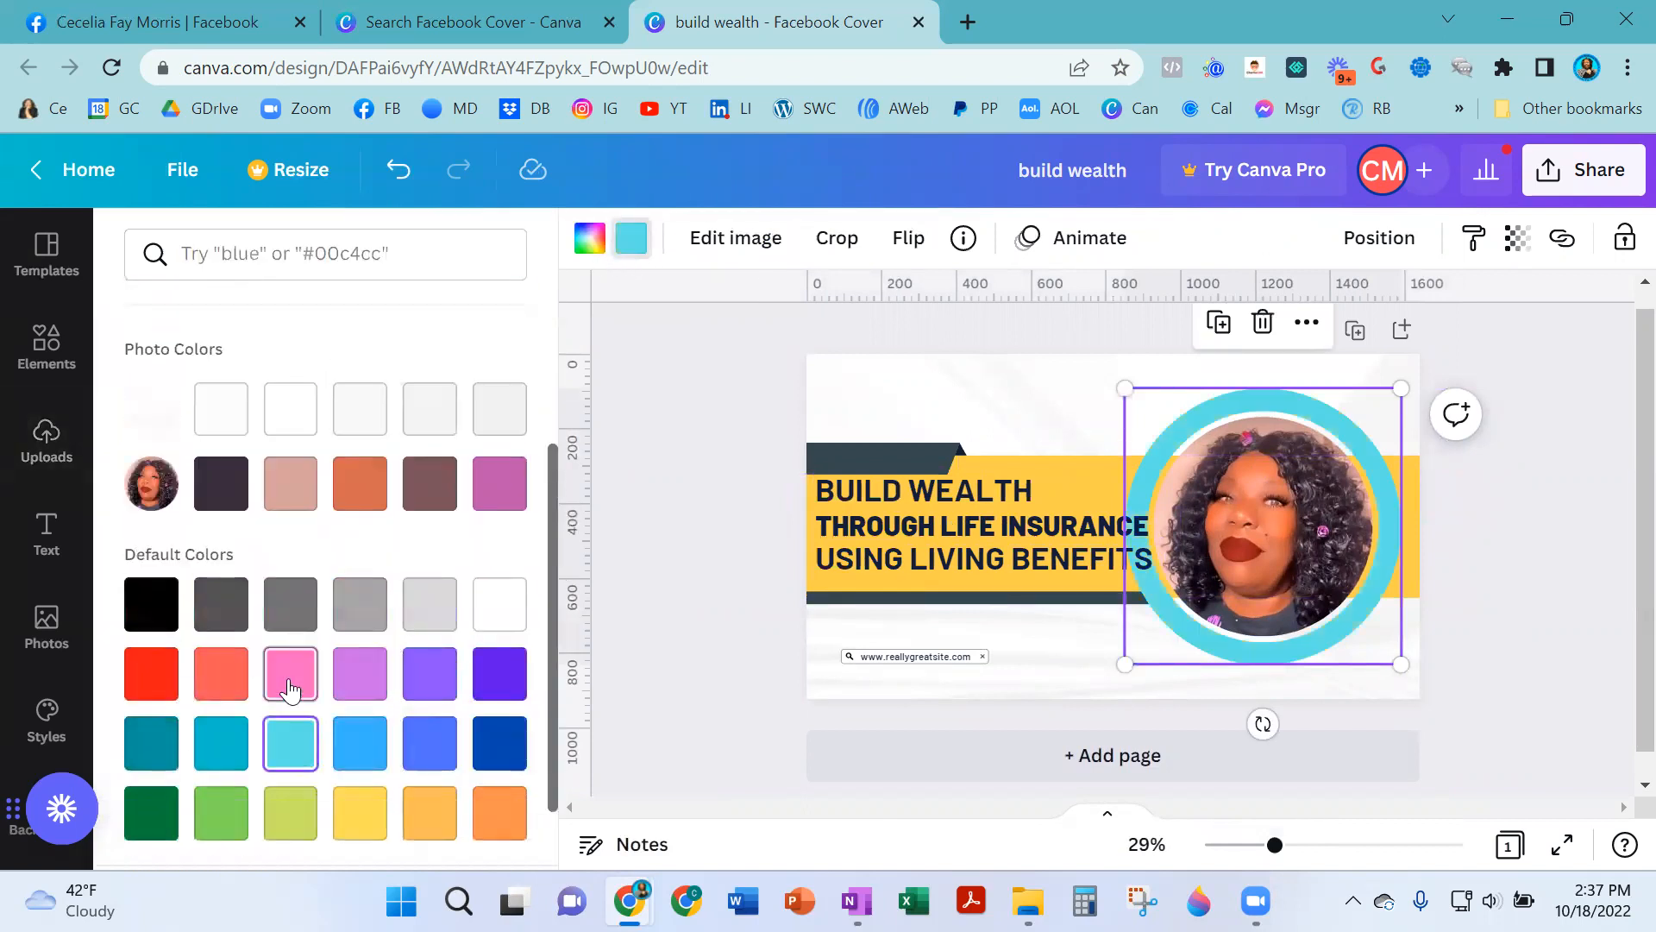
pyautogui.click(357, 752)
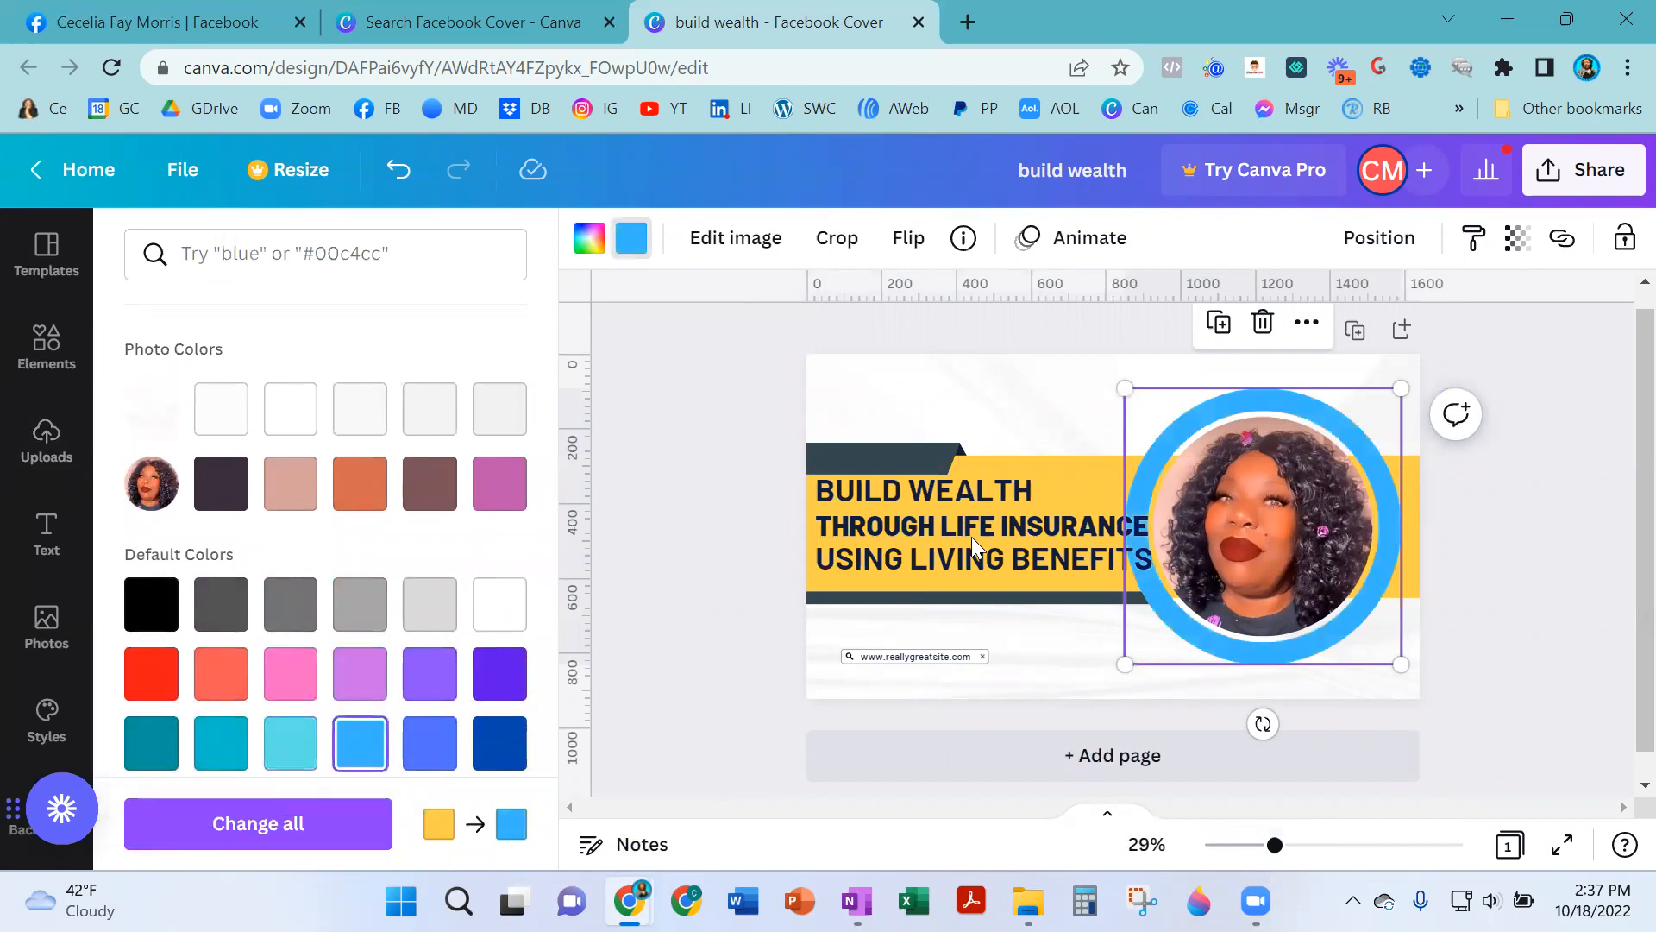
# - Change the yellow banner shape behind the heading to the same blue
pyautogui.click(1093, 474)
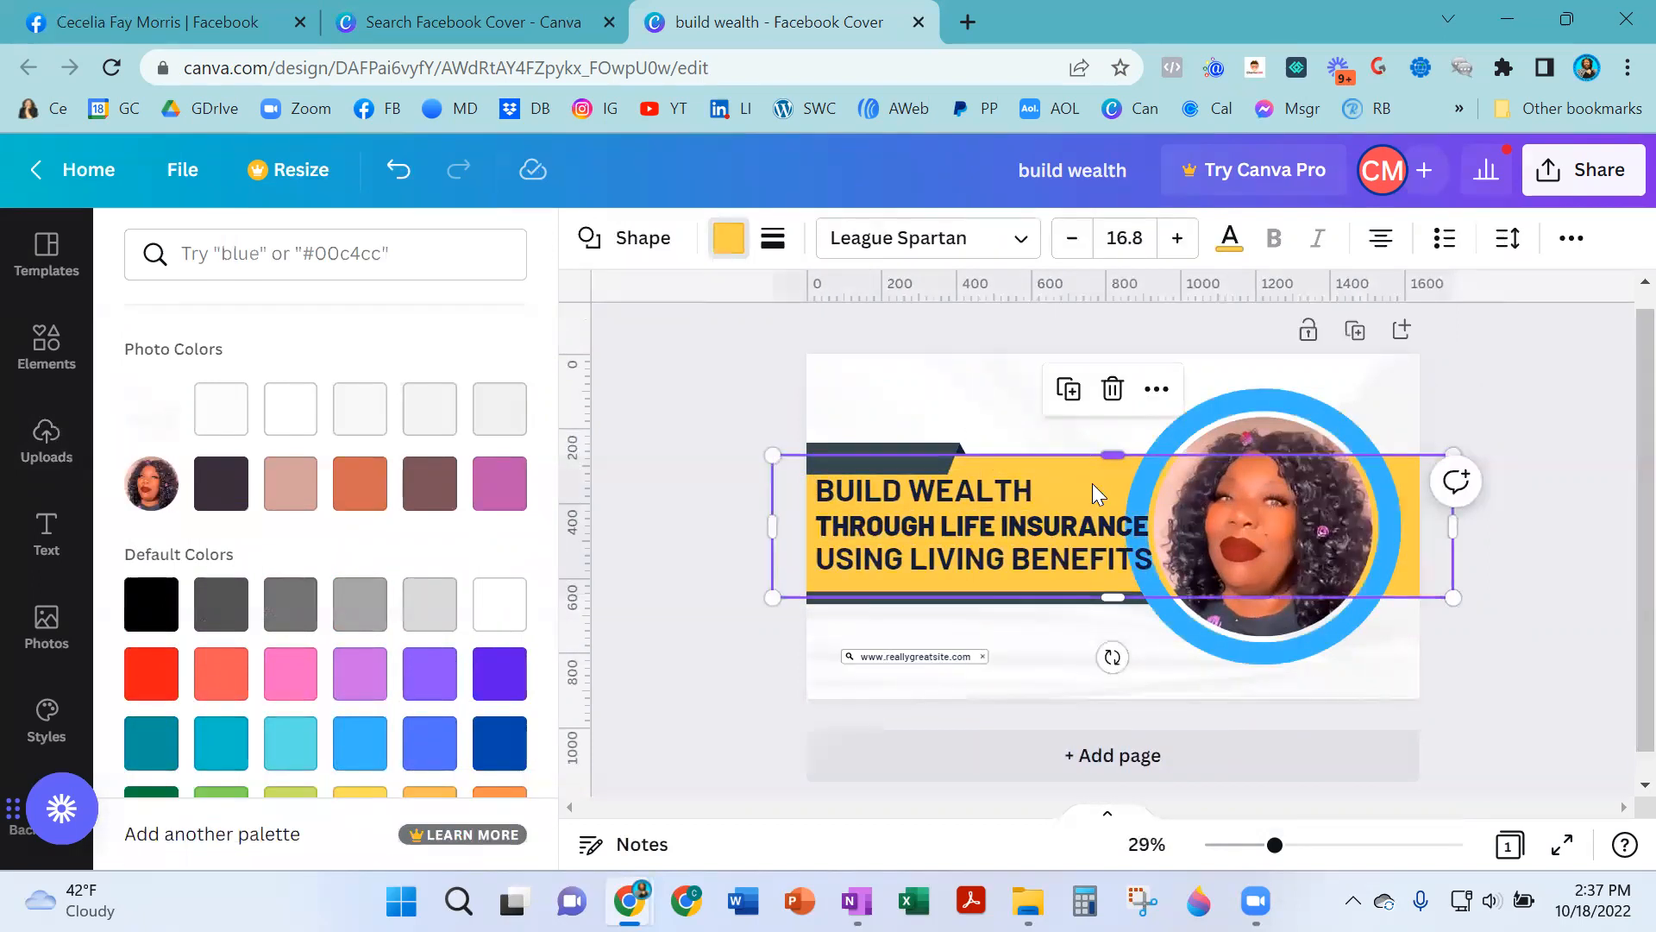
pyautogui.click(738, 244)
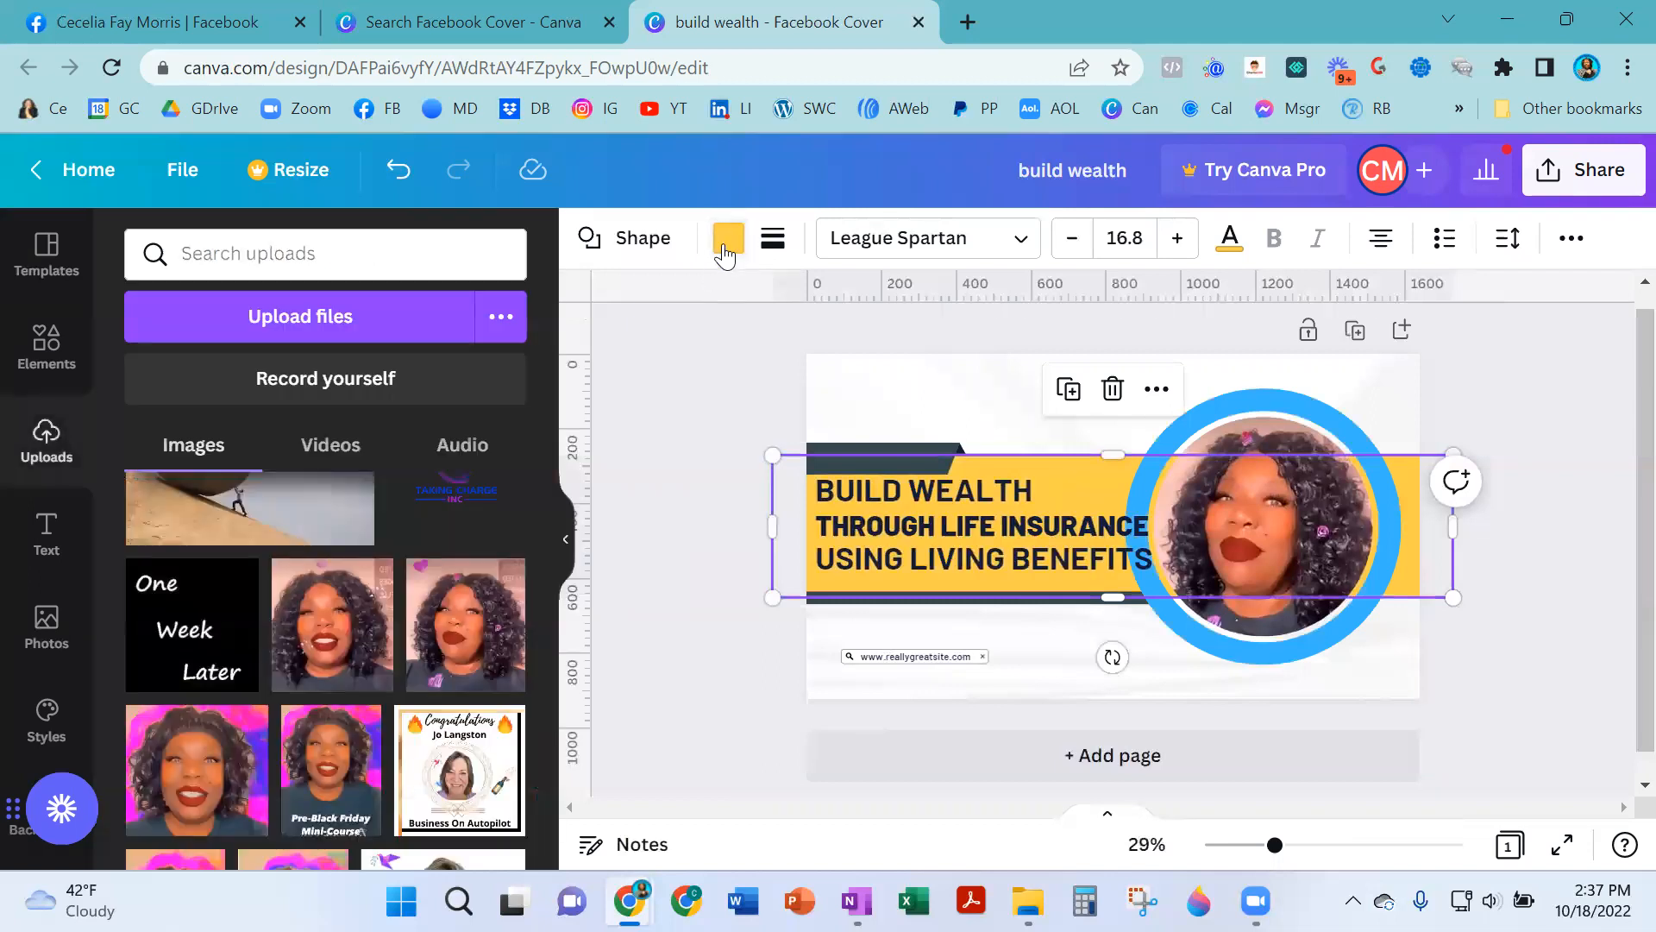
pyautogui.click(731, 241)
pyautogui.click(236, 442)
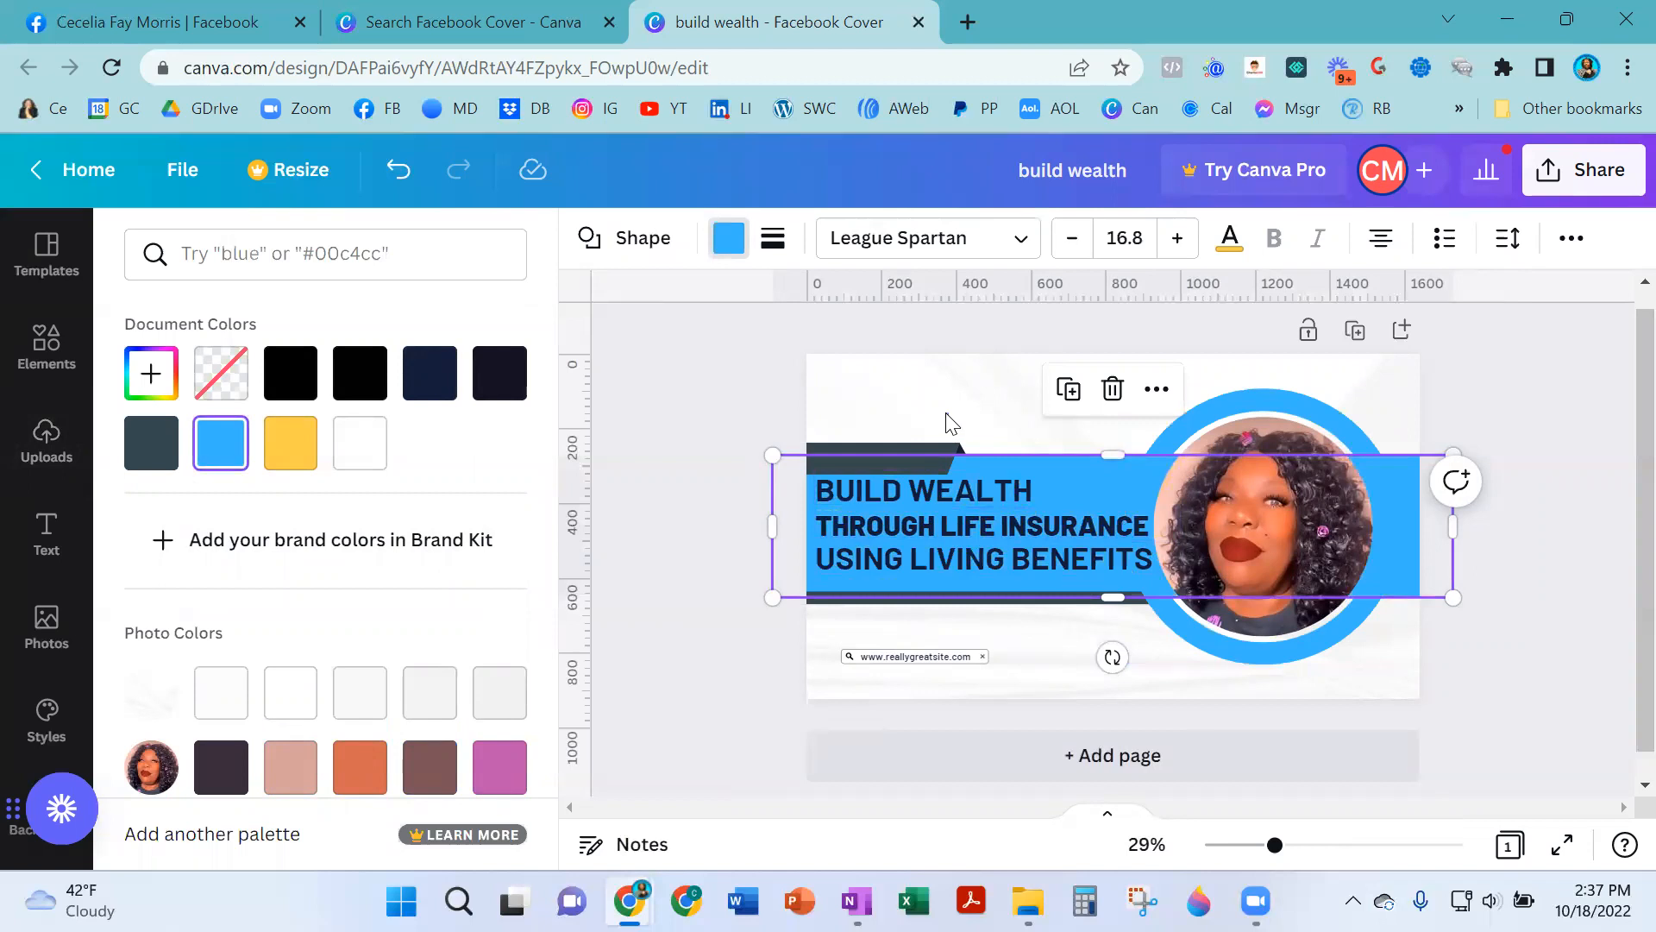
# - Try several colors on the dark slanted accent shape above the heading and settle on light green
pyautogui.click(918, 430)
pyautogui.click(901, 450)
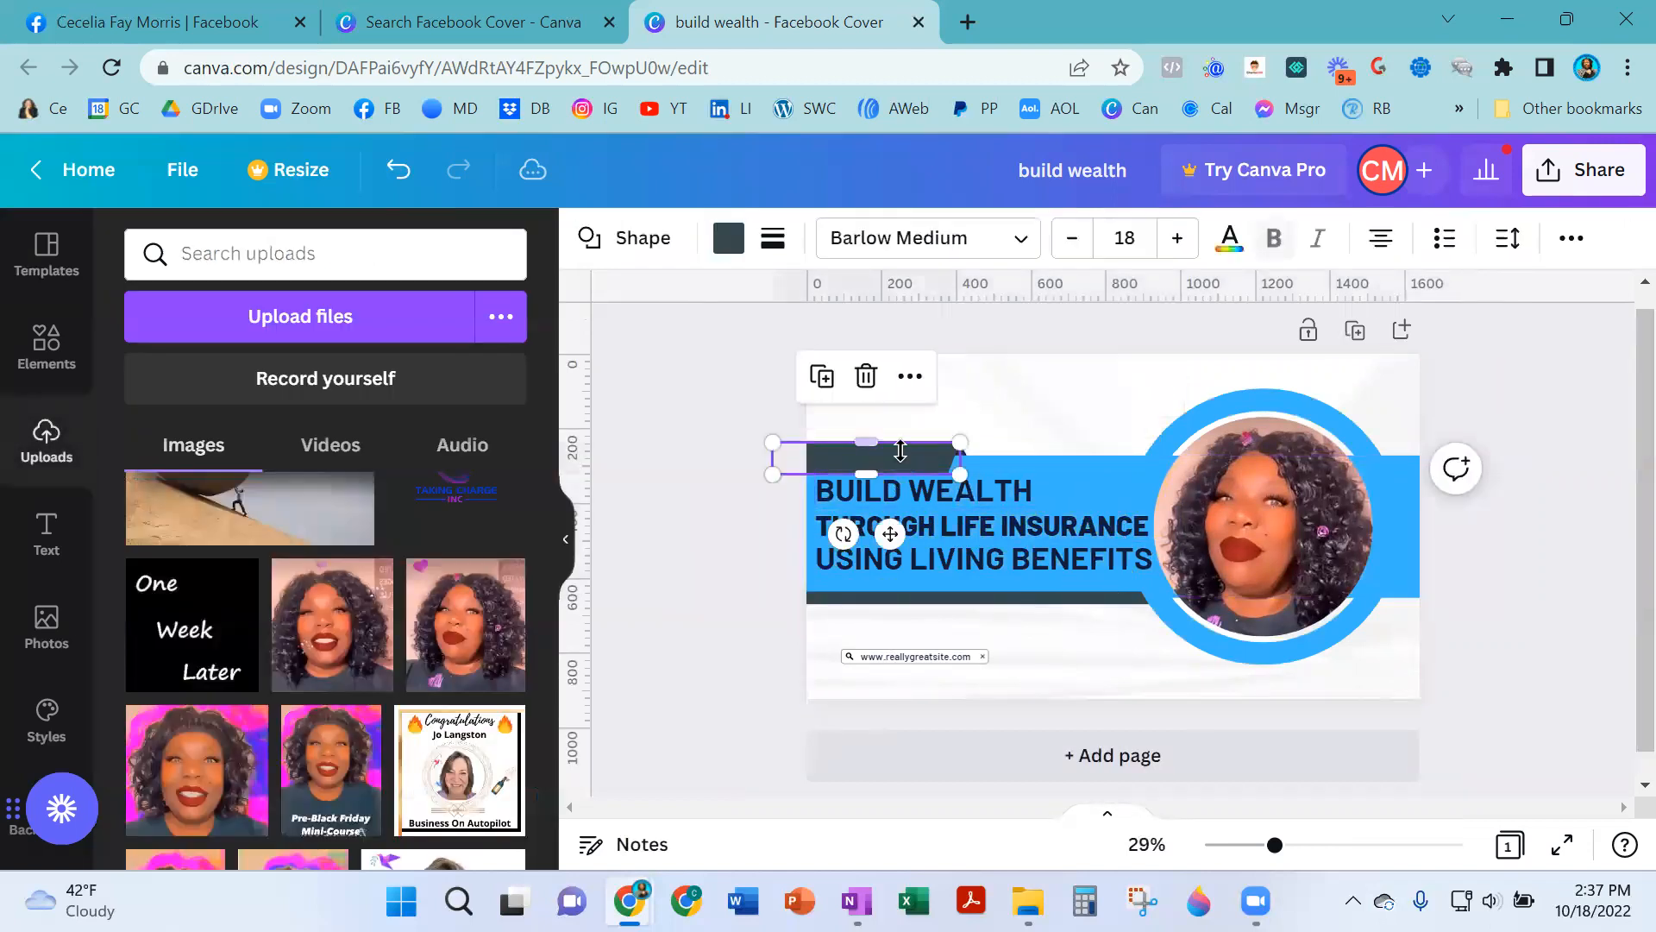
pyautogui.click(728, 247)
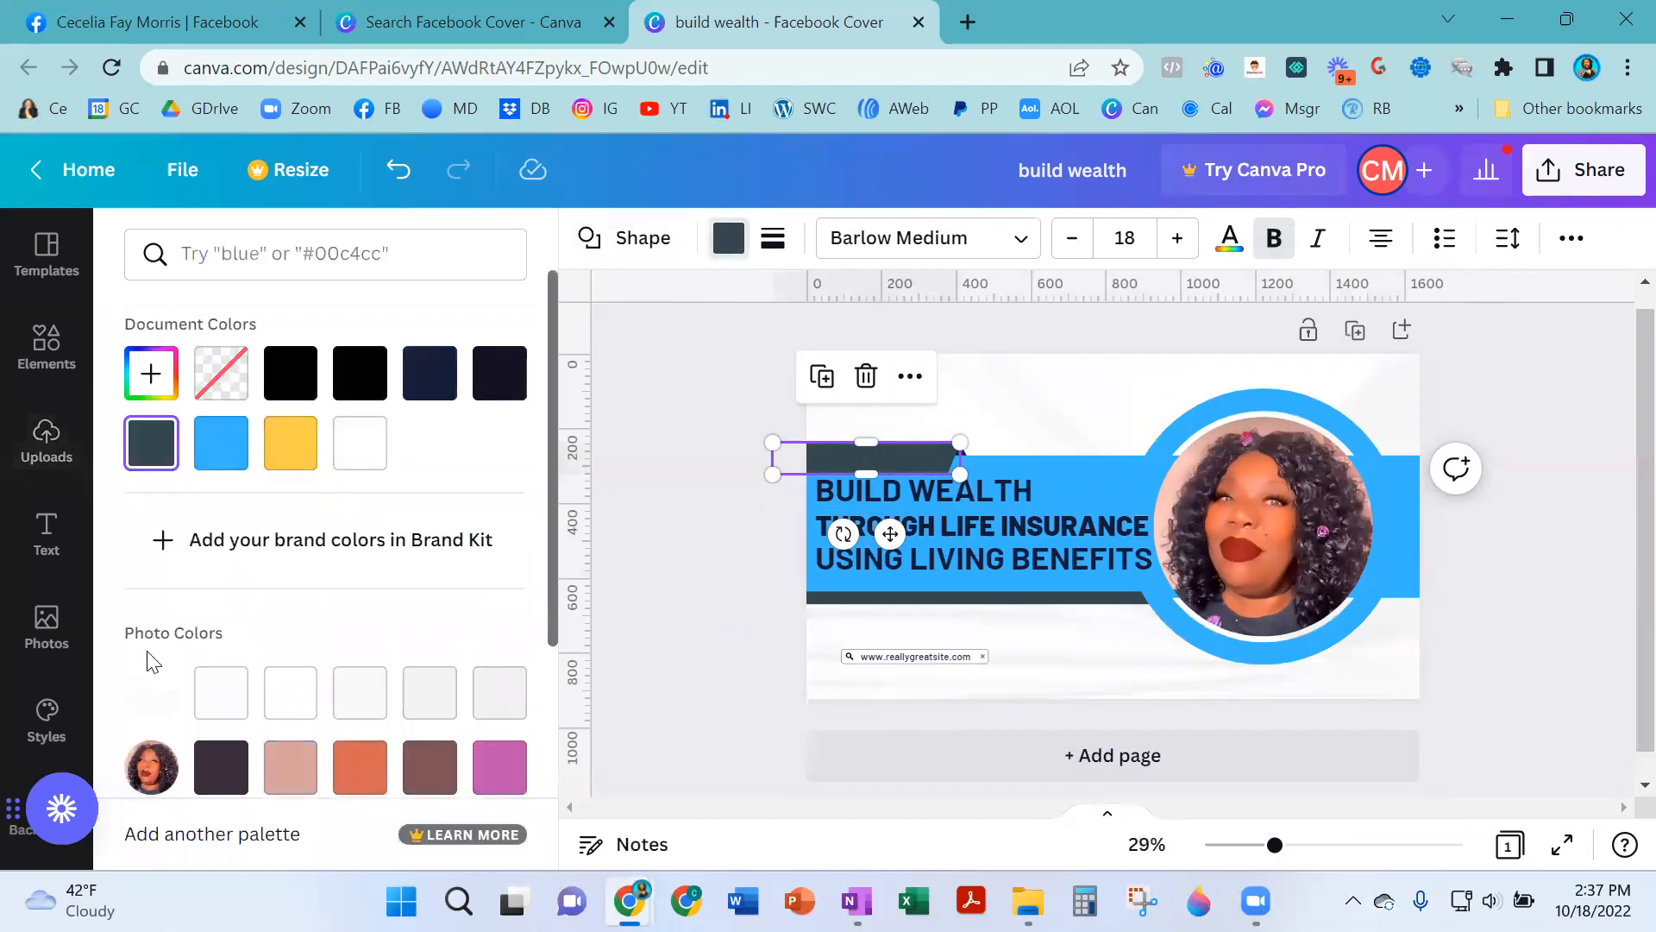
pyautogui.scroll(-3, 308, 640)
pyautogui.scroll(-1, 190, 549)
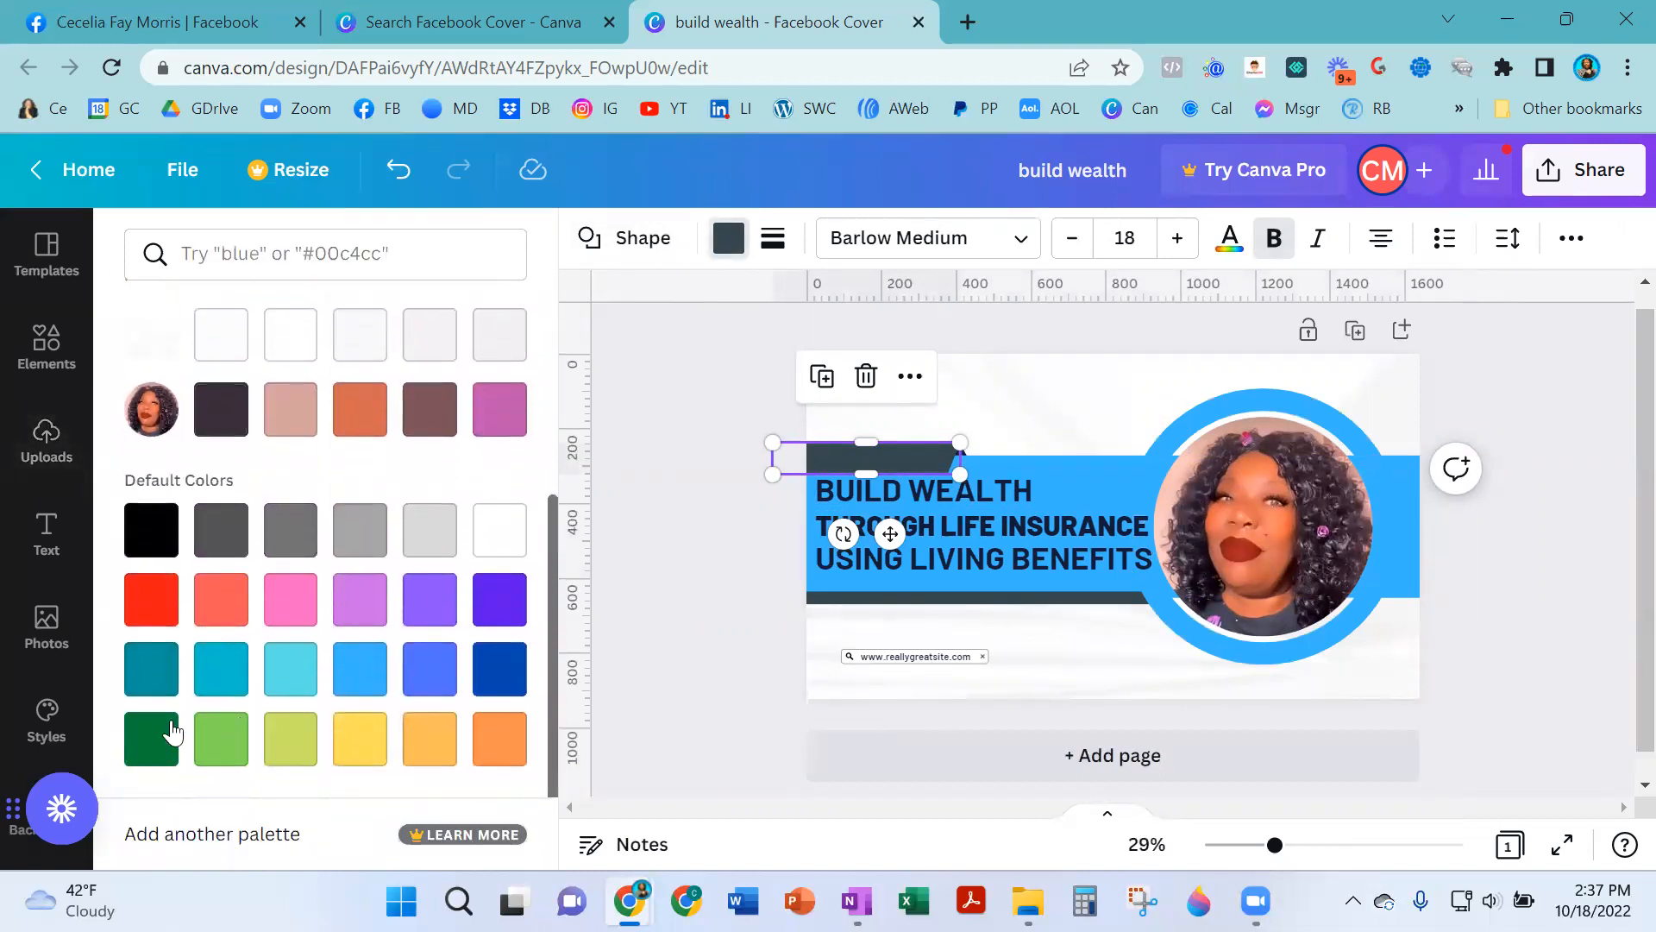
pyautogui.click(149, 663)
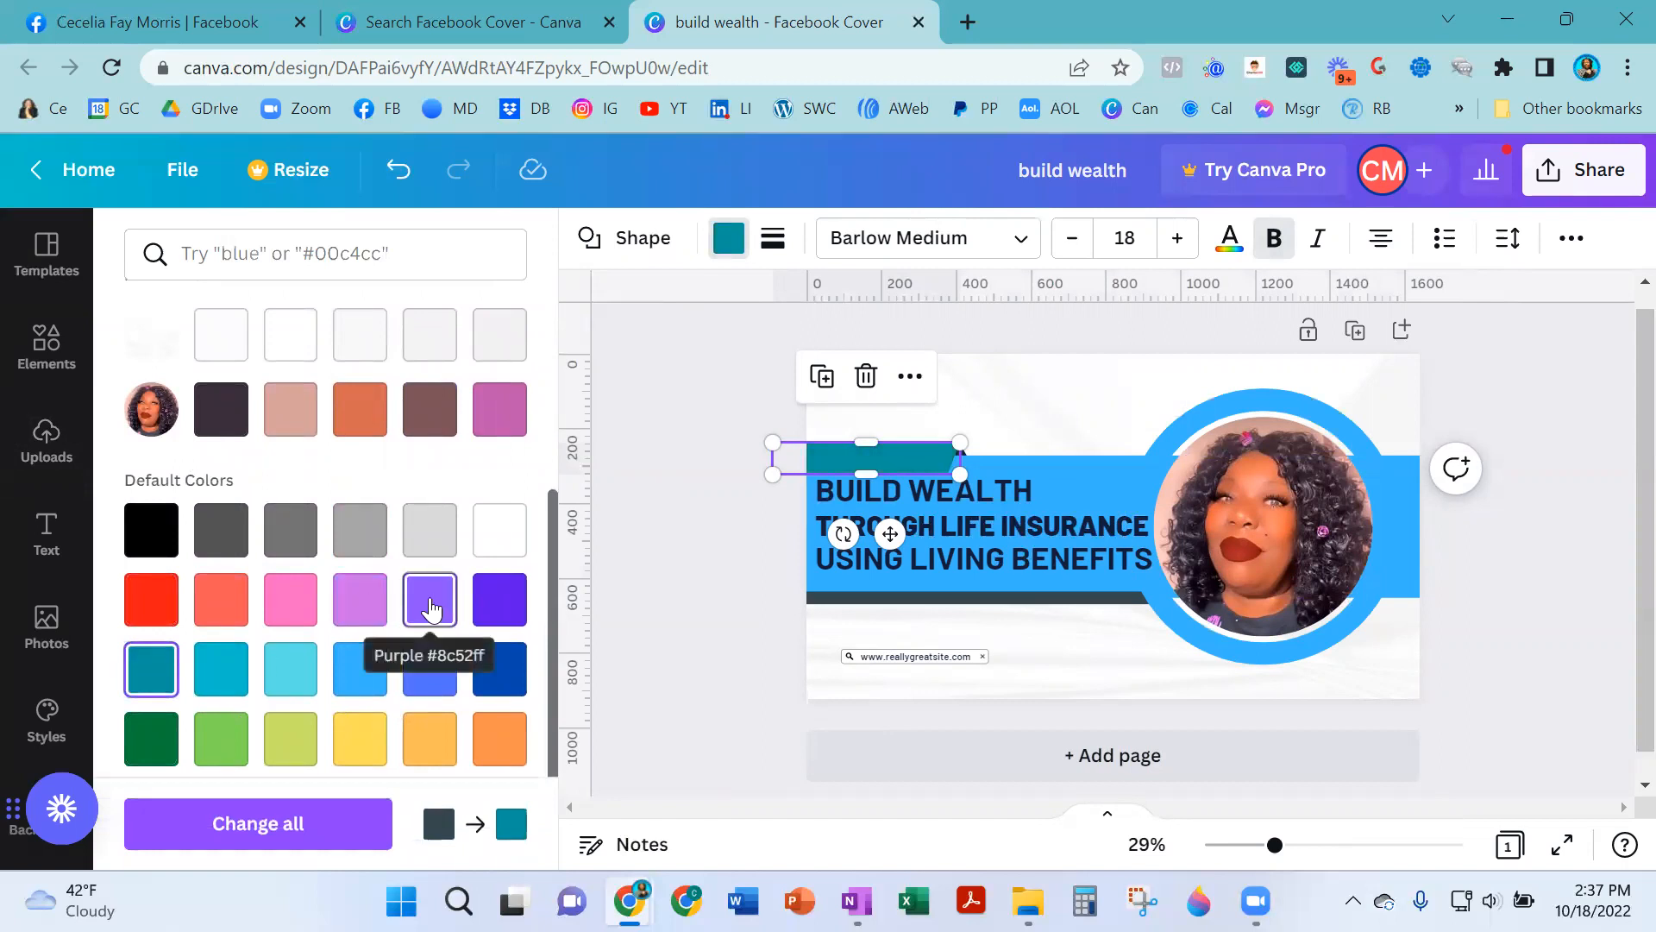
pyautogui.scroll(-1, 415, 723)
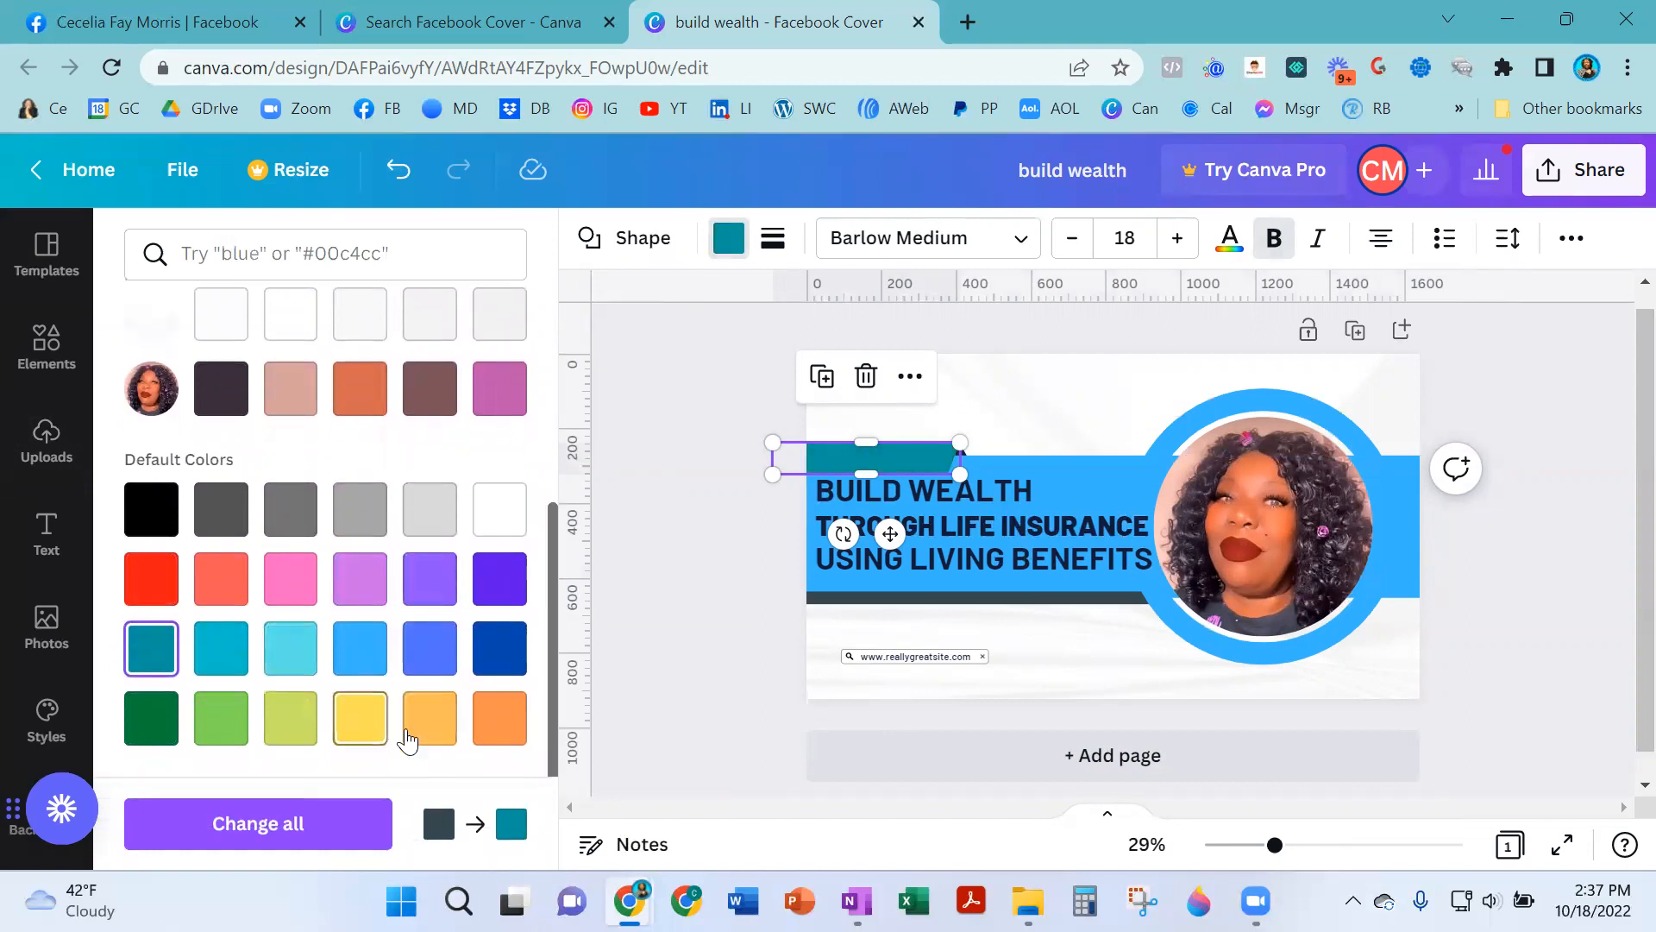
pyautogui.click(487, 731)
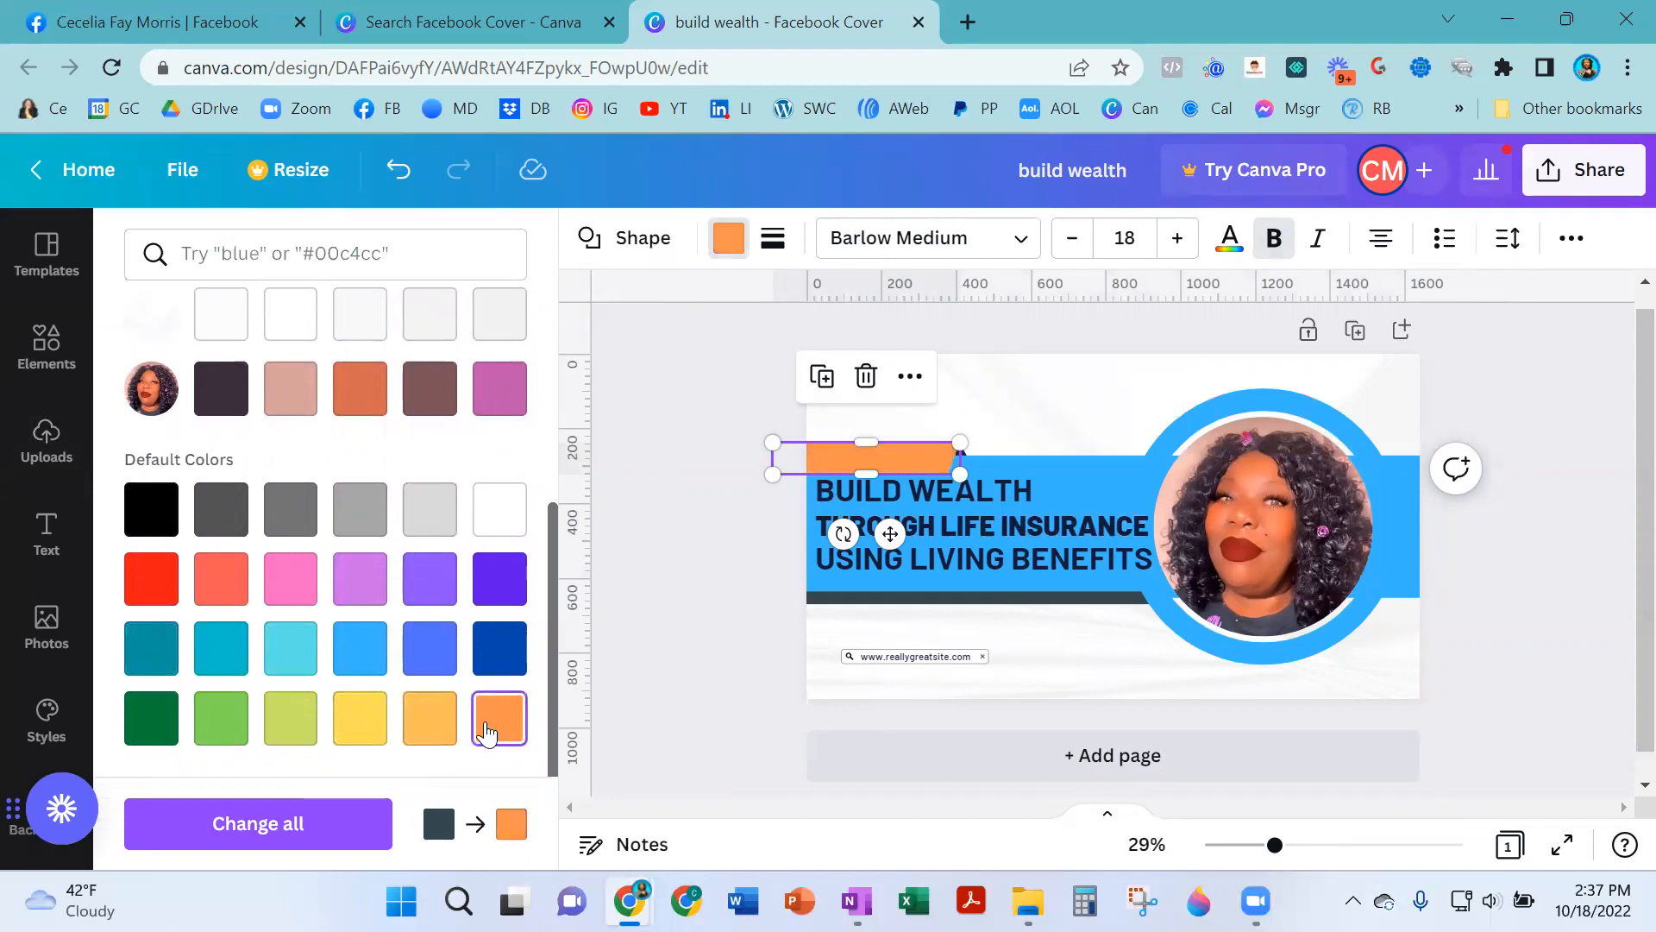
pyautogui.click(445, 726)
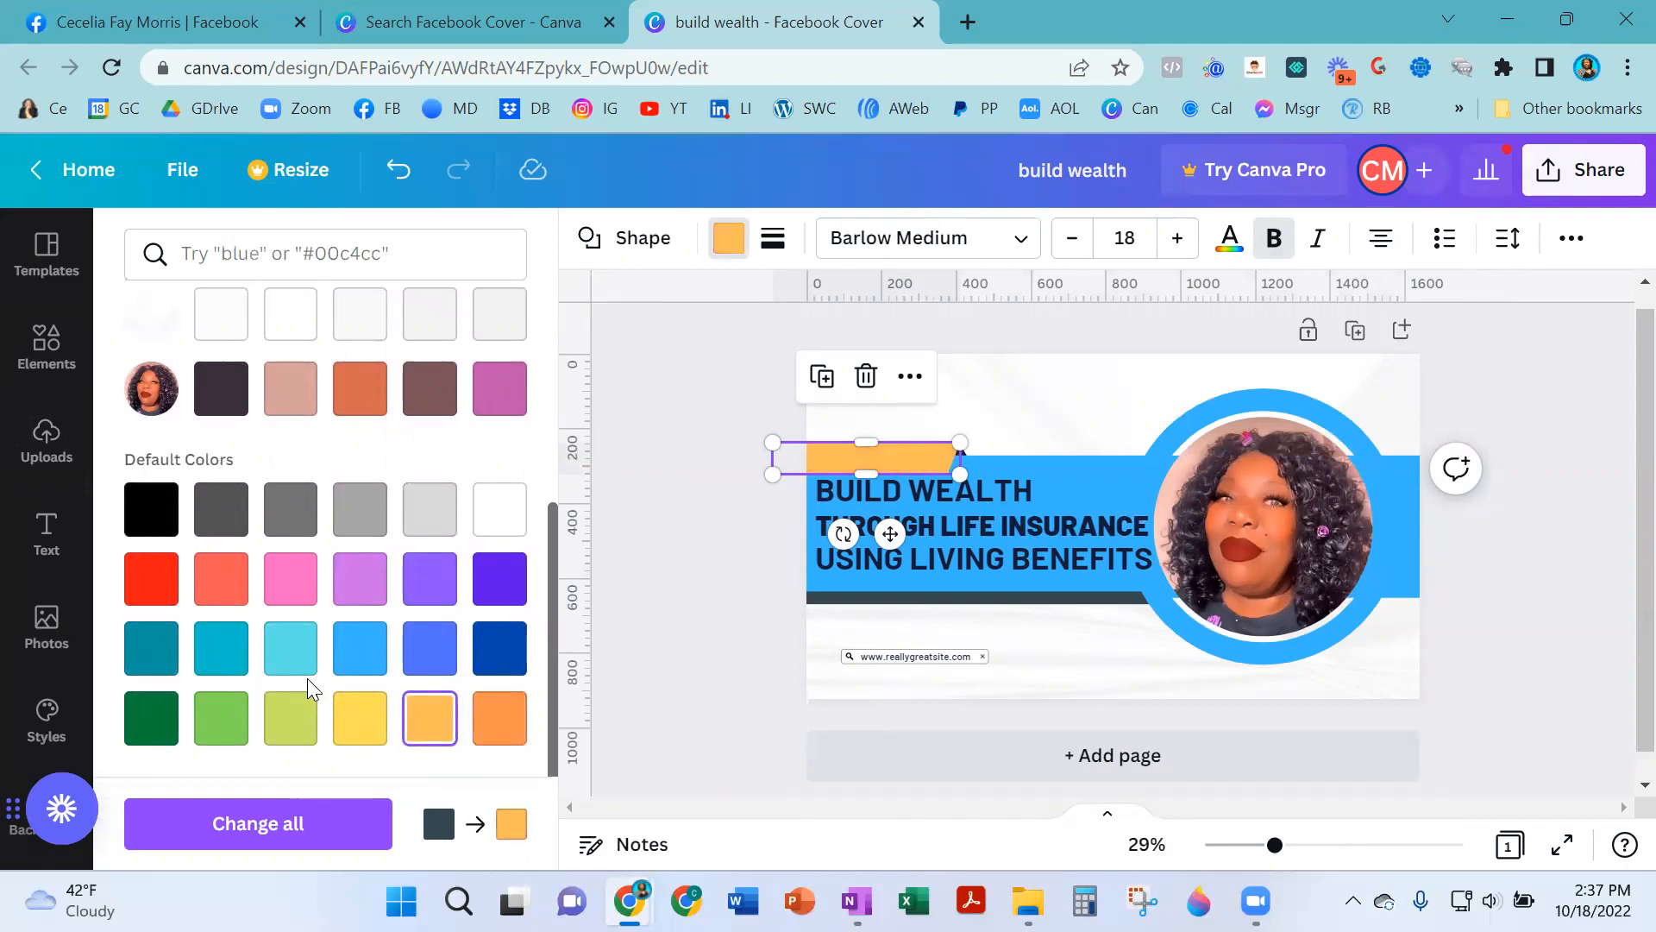
pyautogui.click(216, 720)
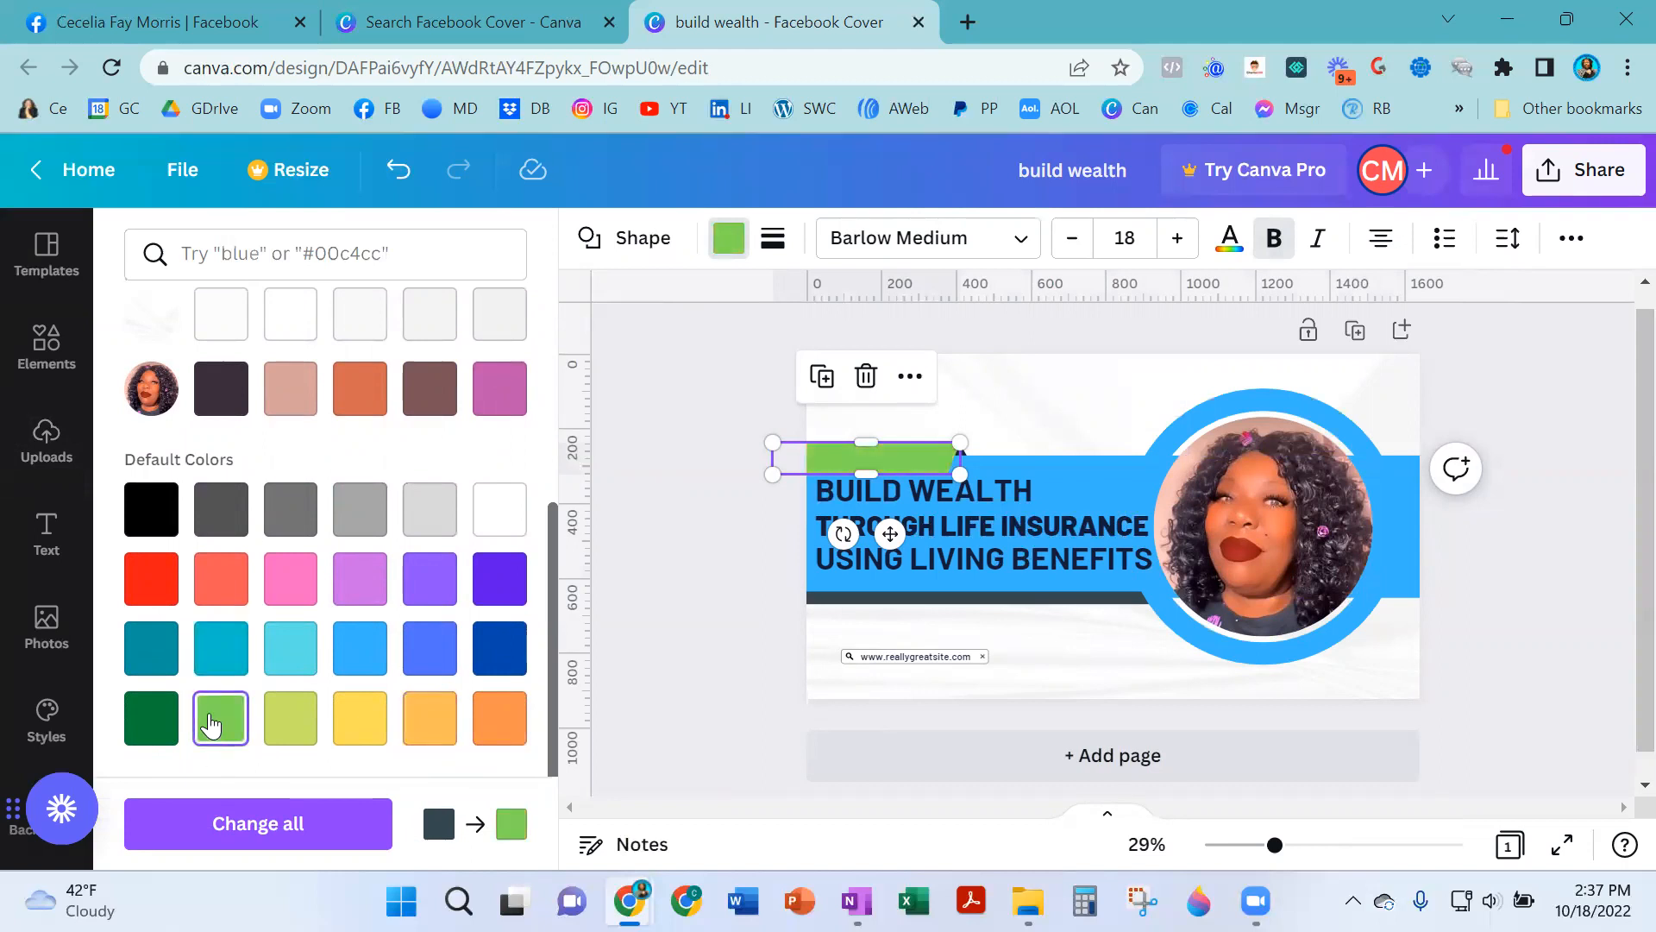
pyautogui.click(153, 726)
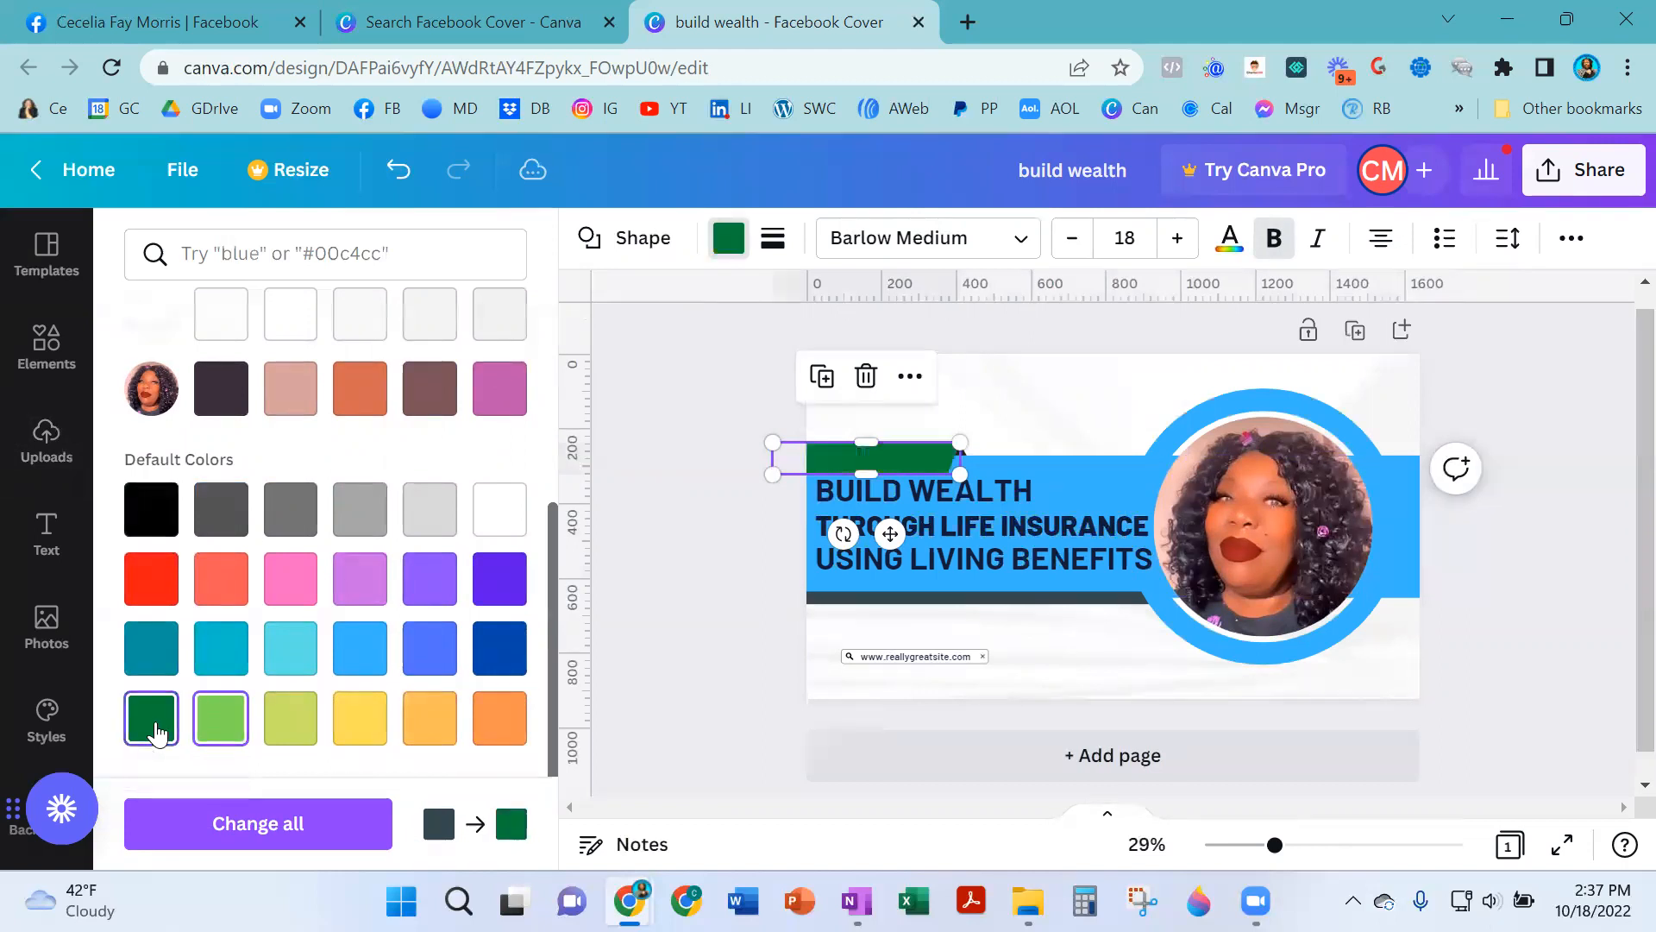
pyautogui.click(163, 662)
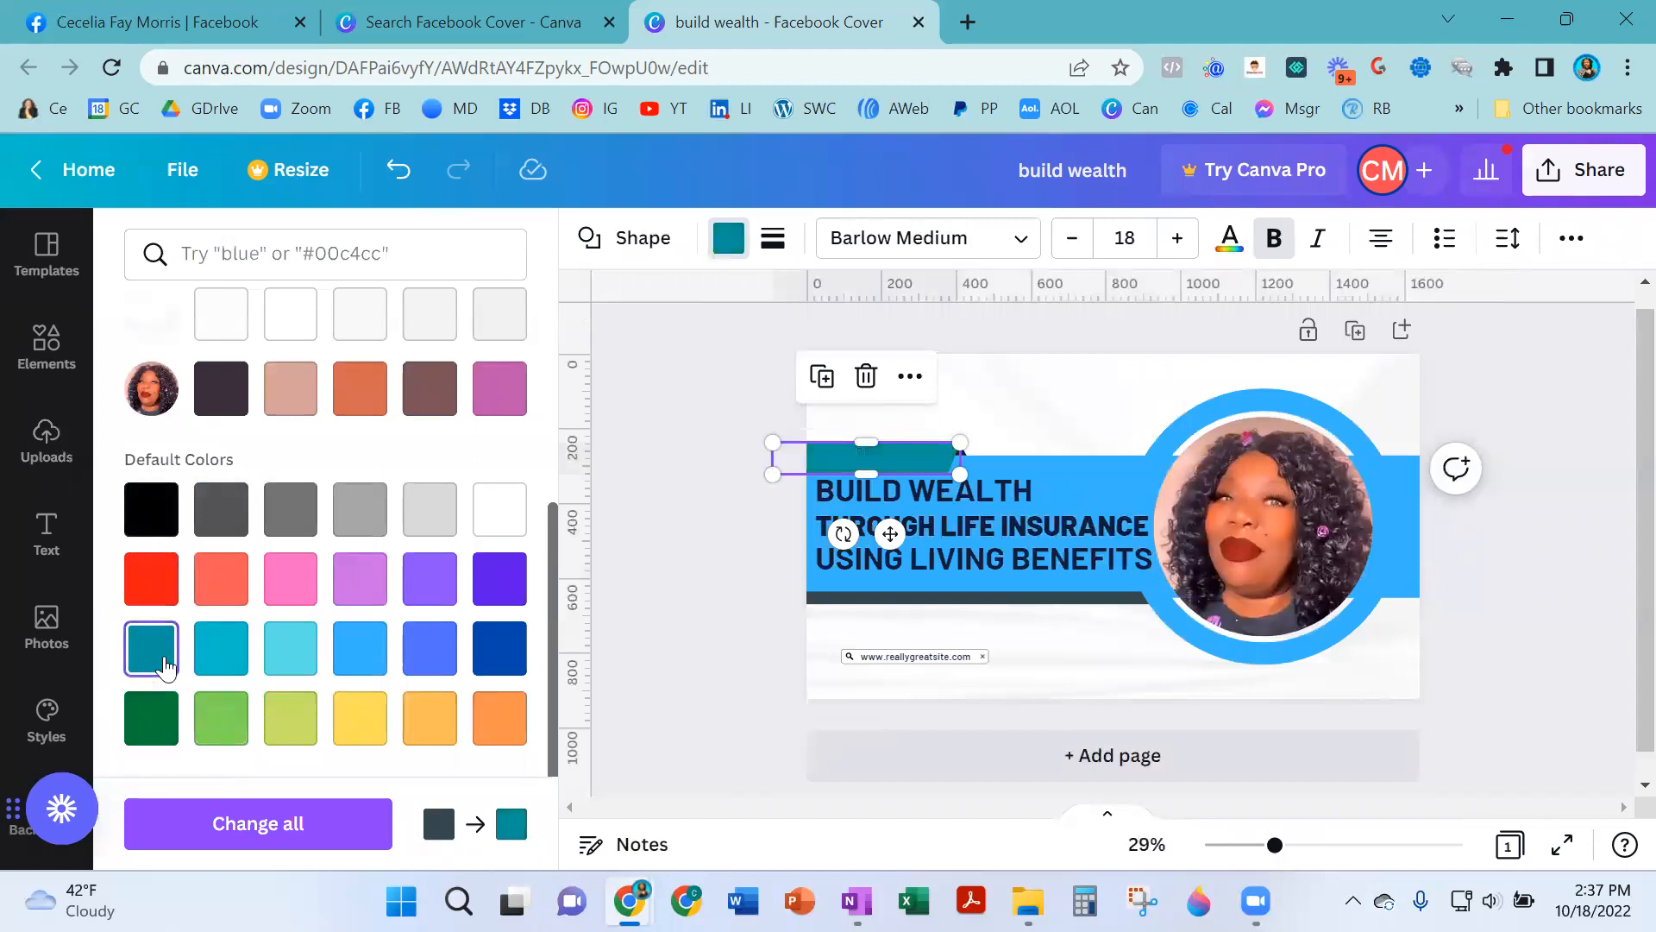
pyautogui.click(298, 729)
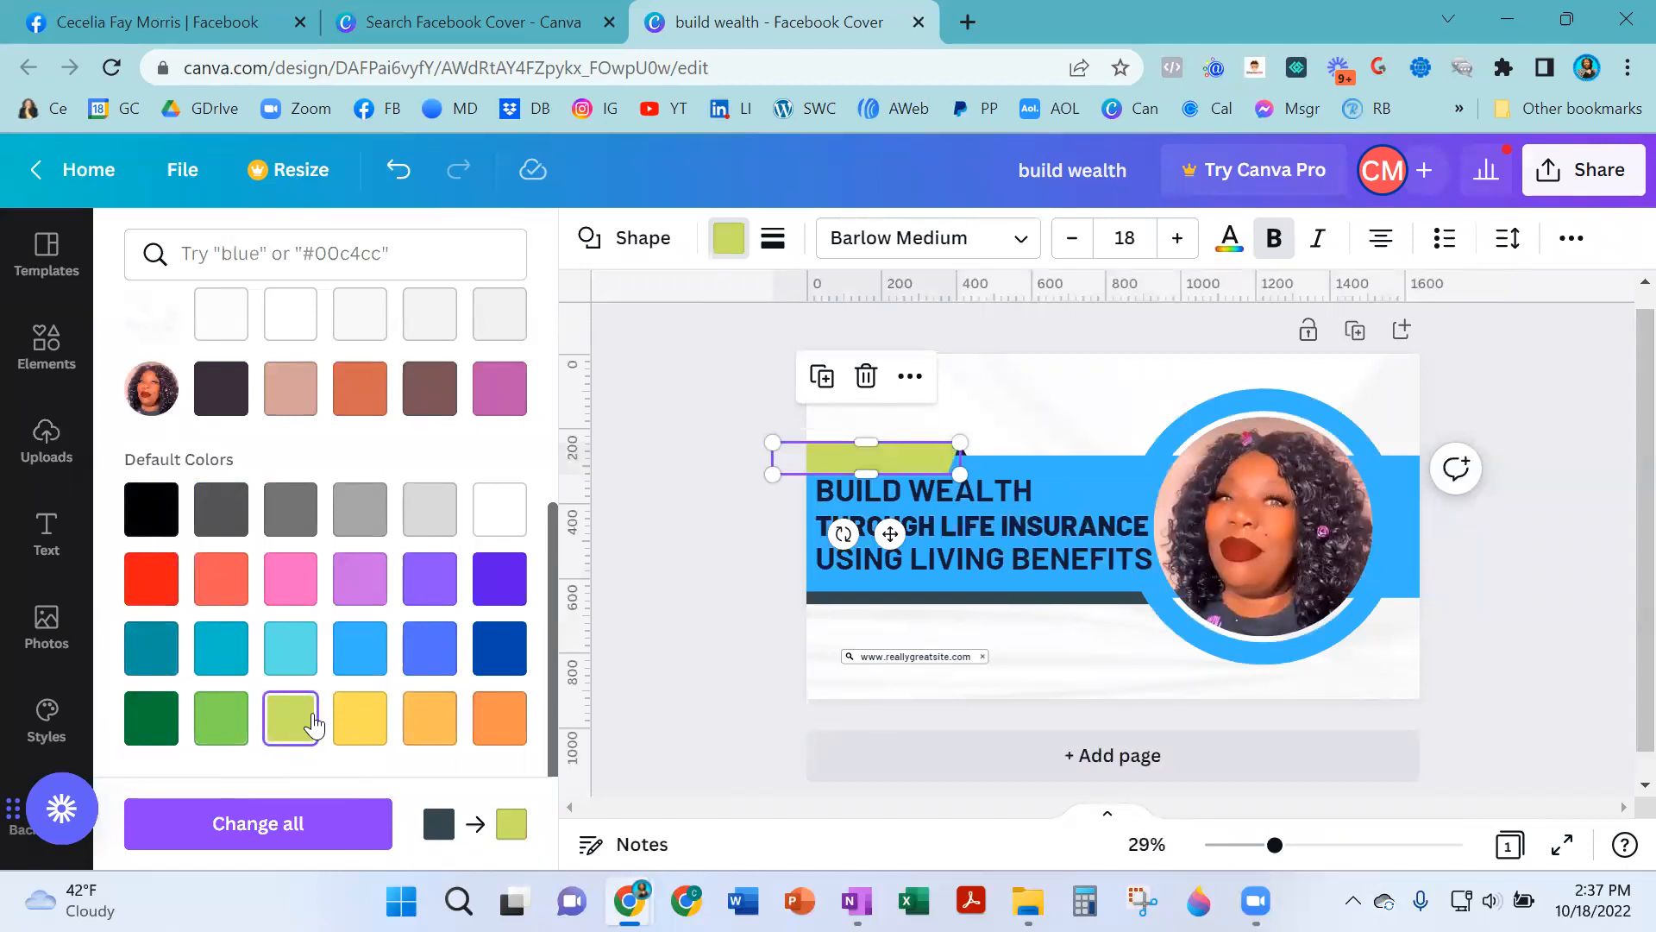
pyautogui.click(209, 729)
# - Recolor the dark stripe below the banner to the same light green
pyautogui.click(1005, 597)
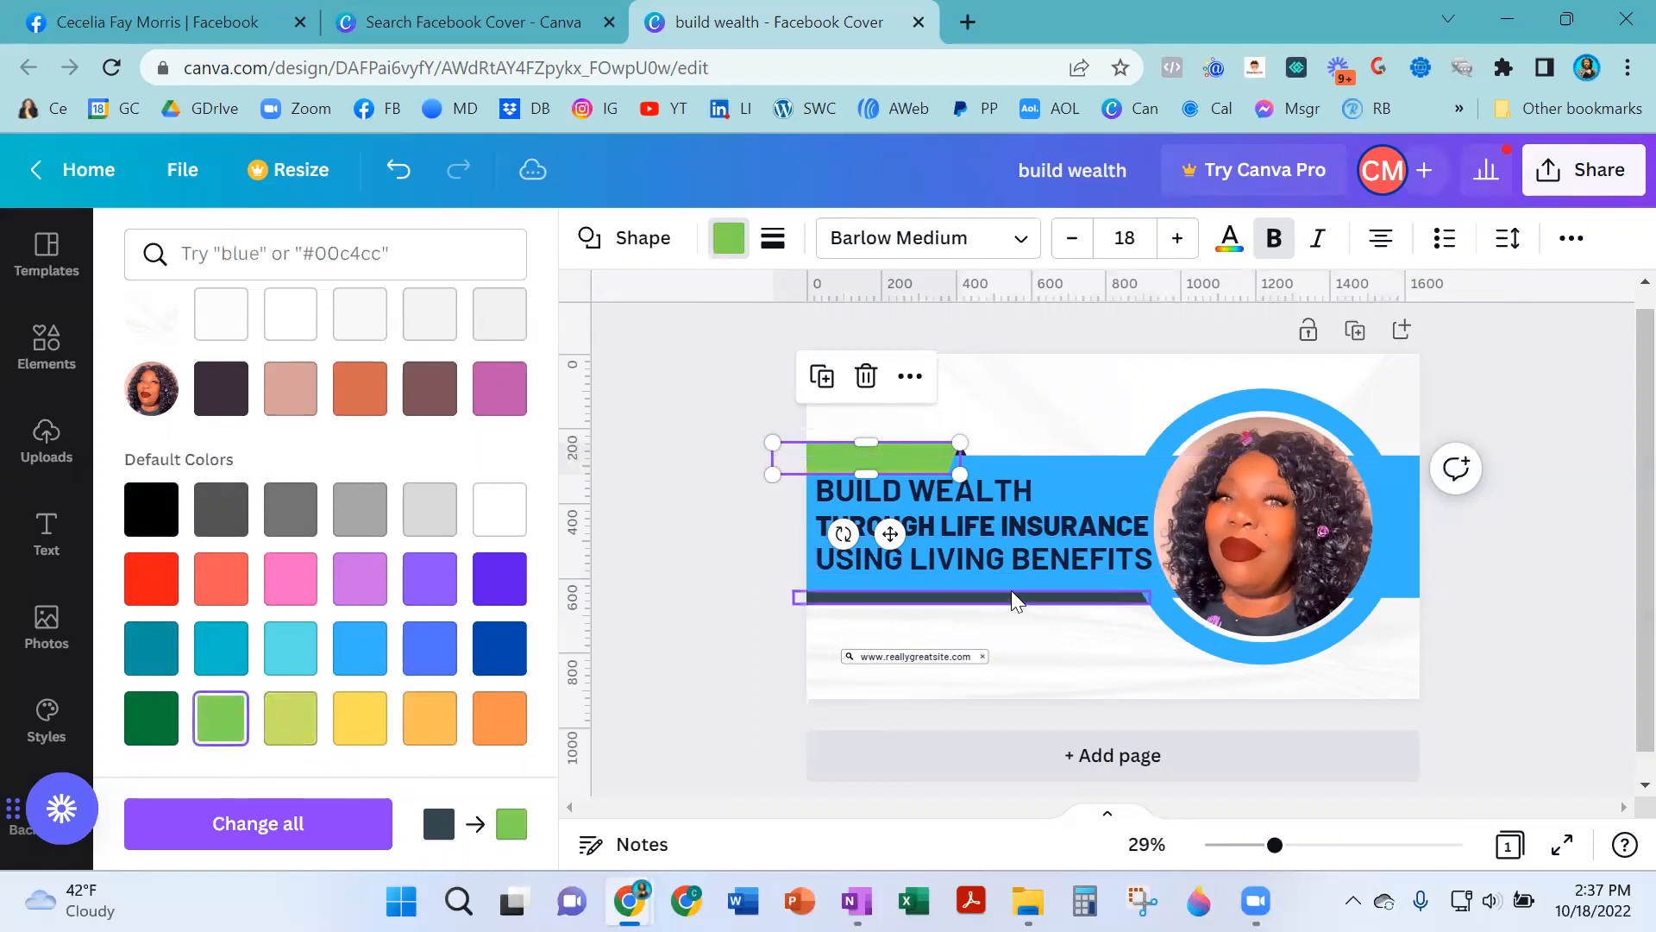
pyautogui.scroll(4, 234, 474)
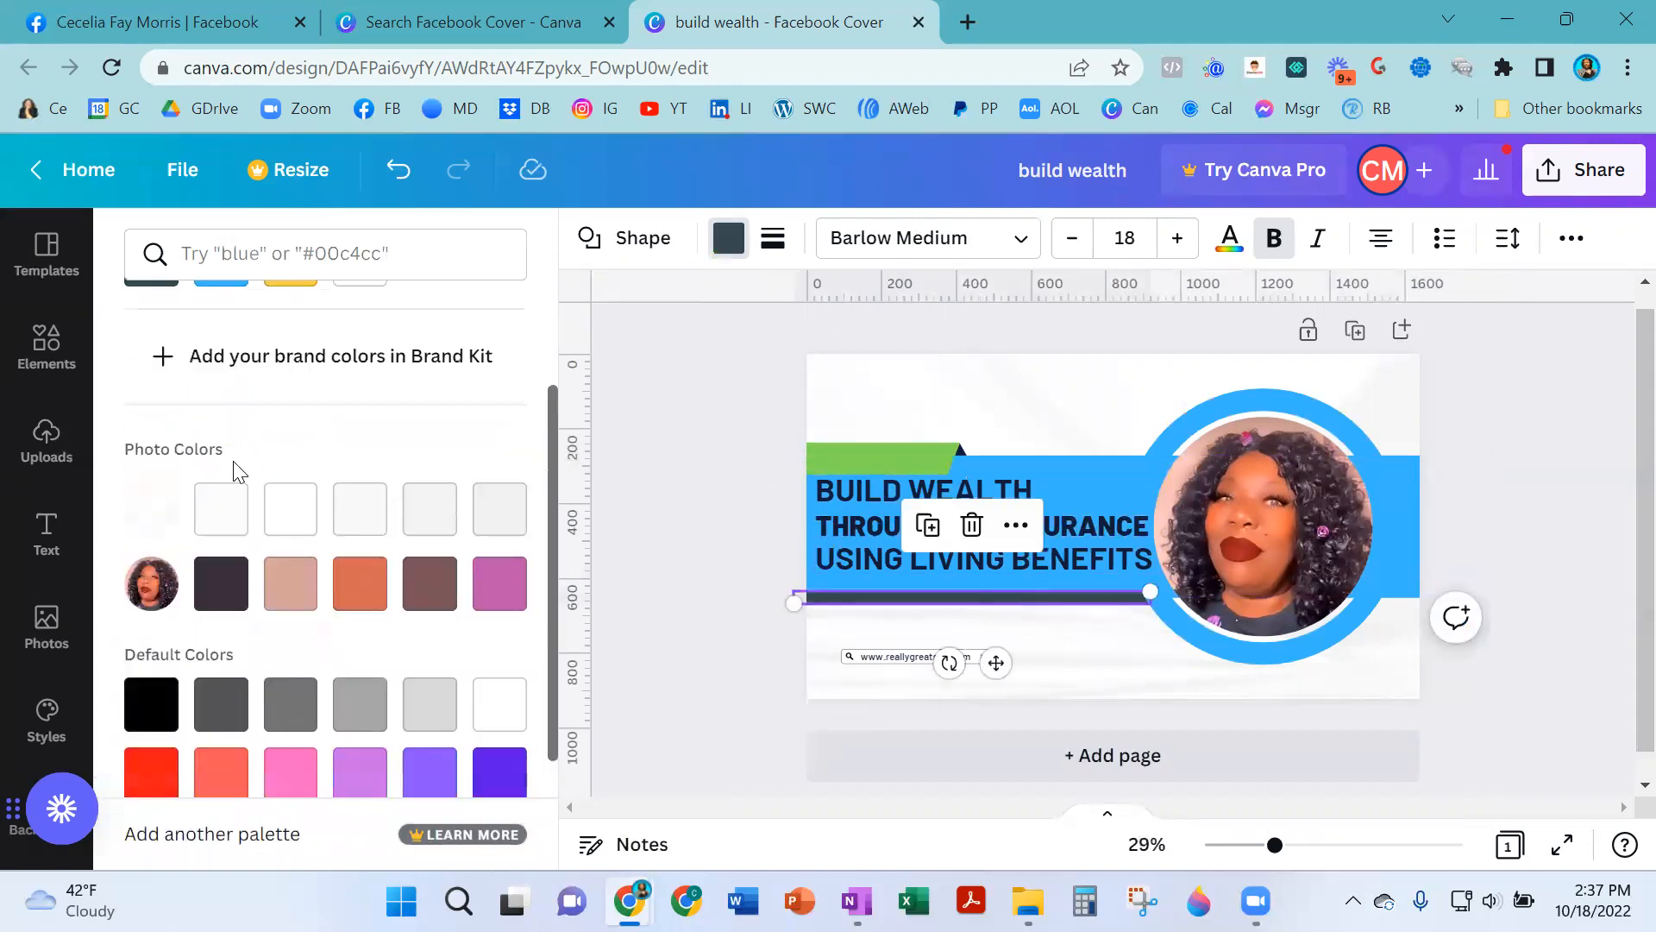
pyautogui.scroll(-4, 325, 658)
pyautogui.click(222, 742)
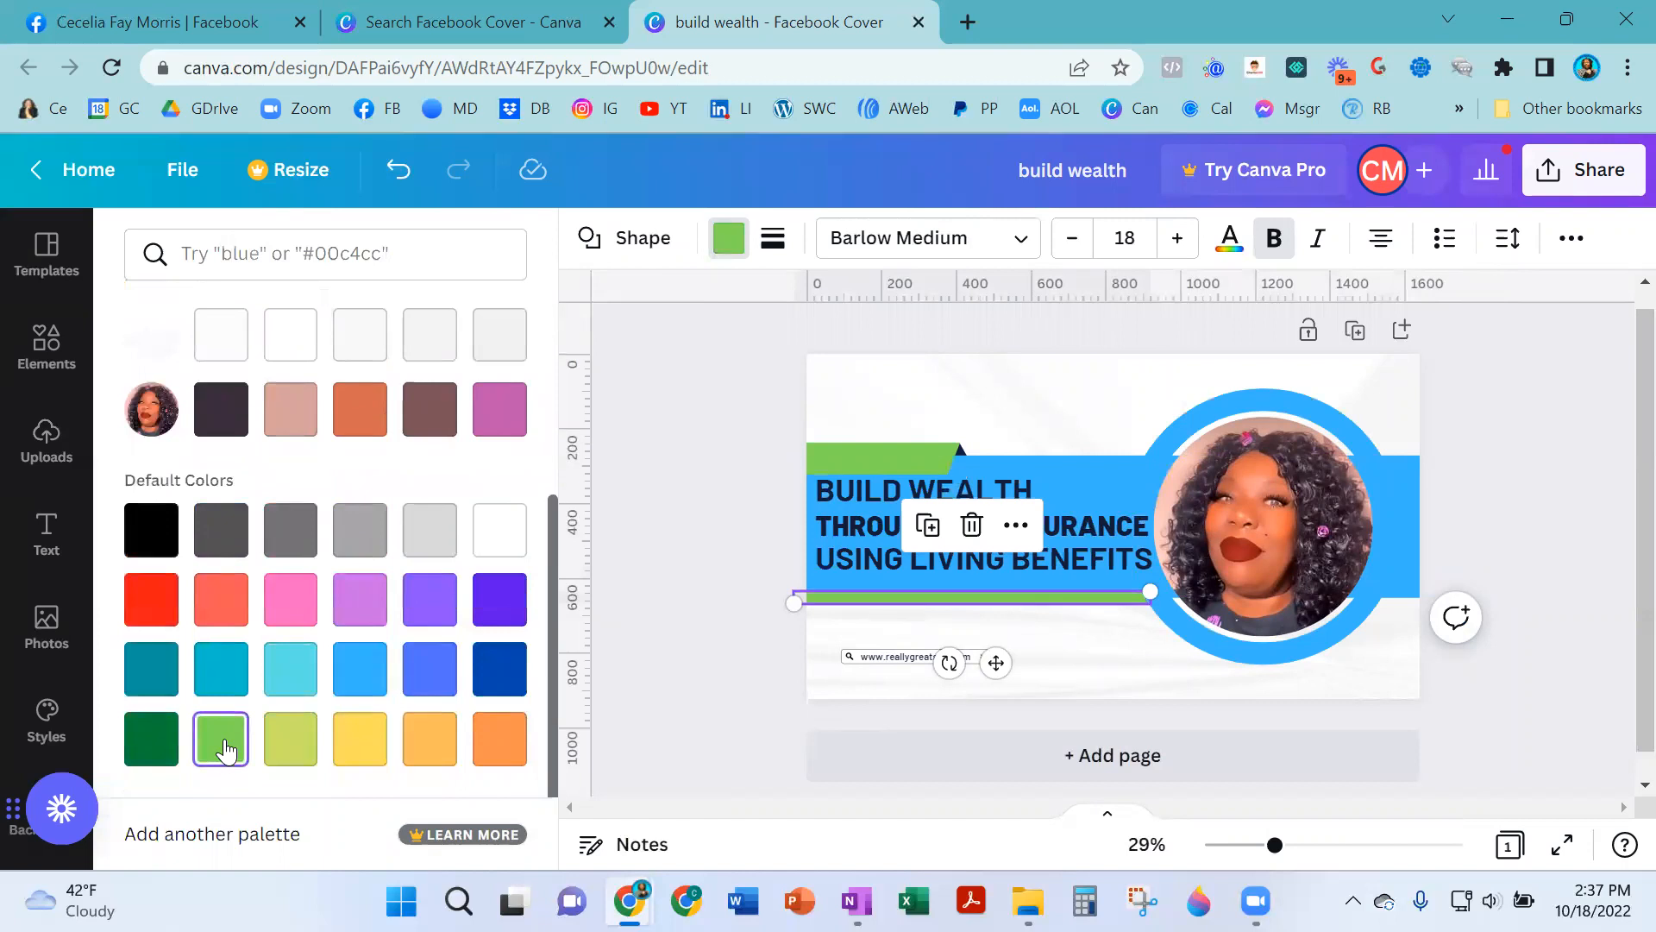
pyautogui.press('Escape')
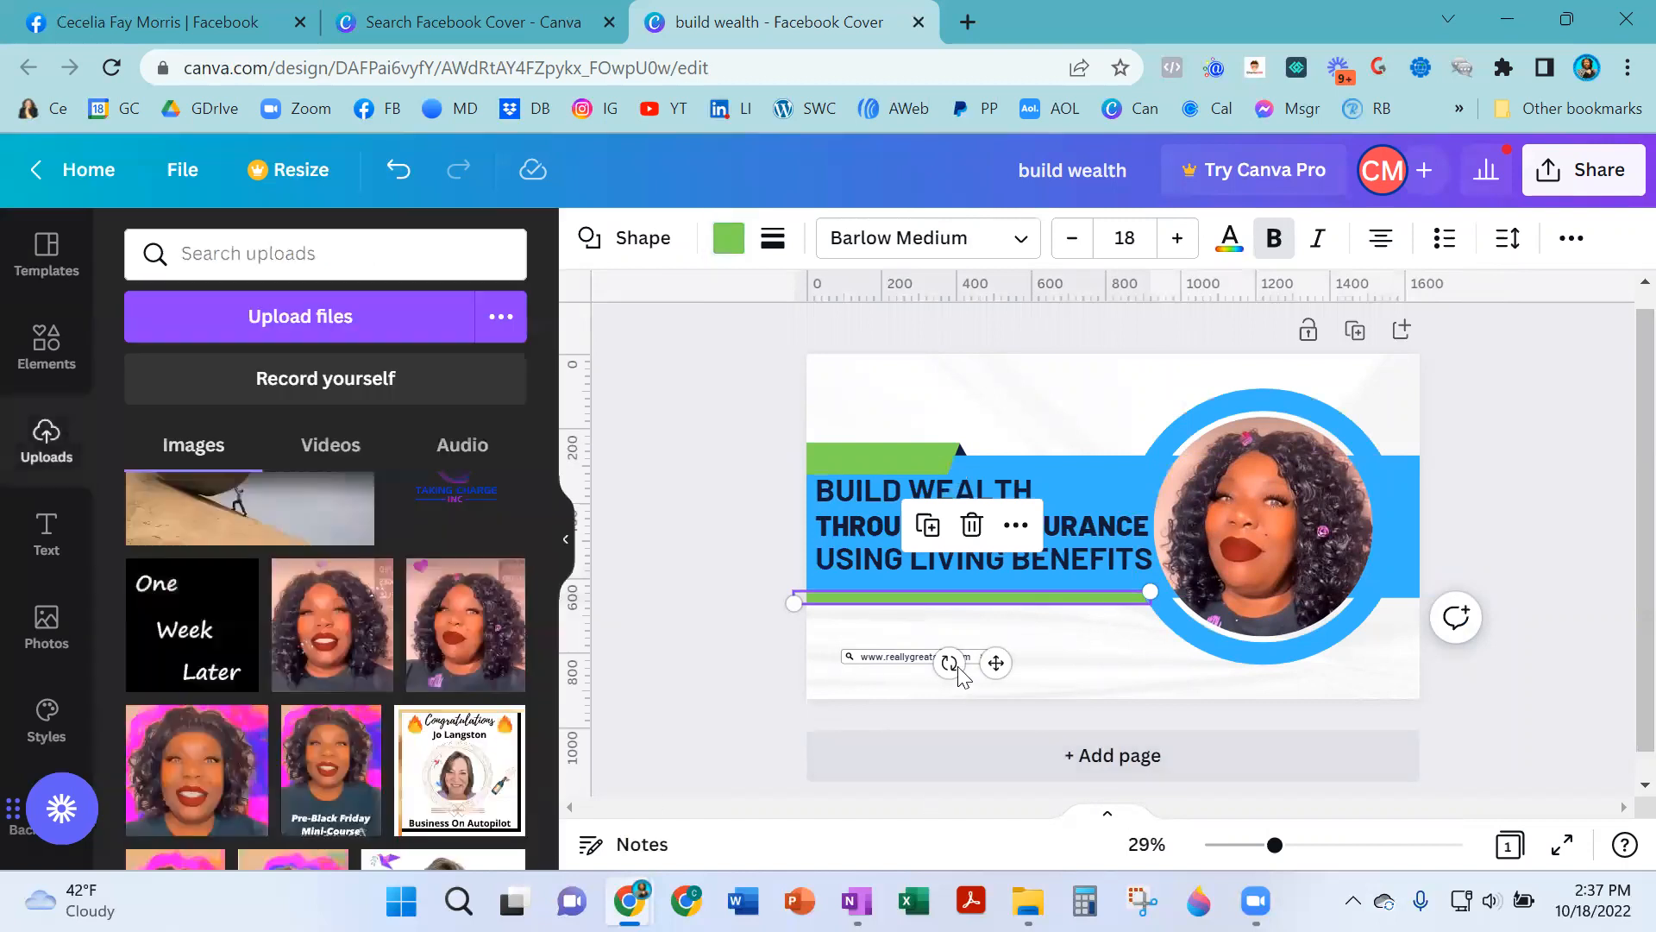
# - Delete the website text and the search-bar graphic beneath the banner
pyautogui.click(897, 657)
pyautogui.press('Delete')
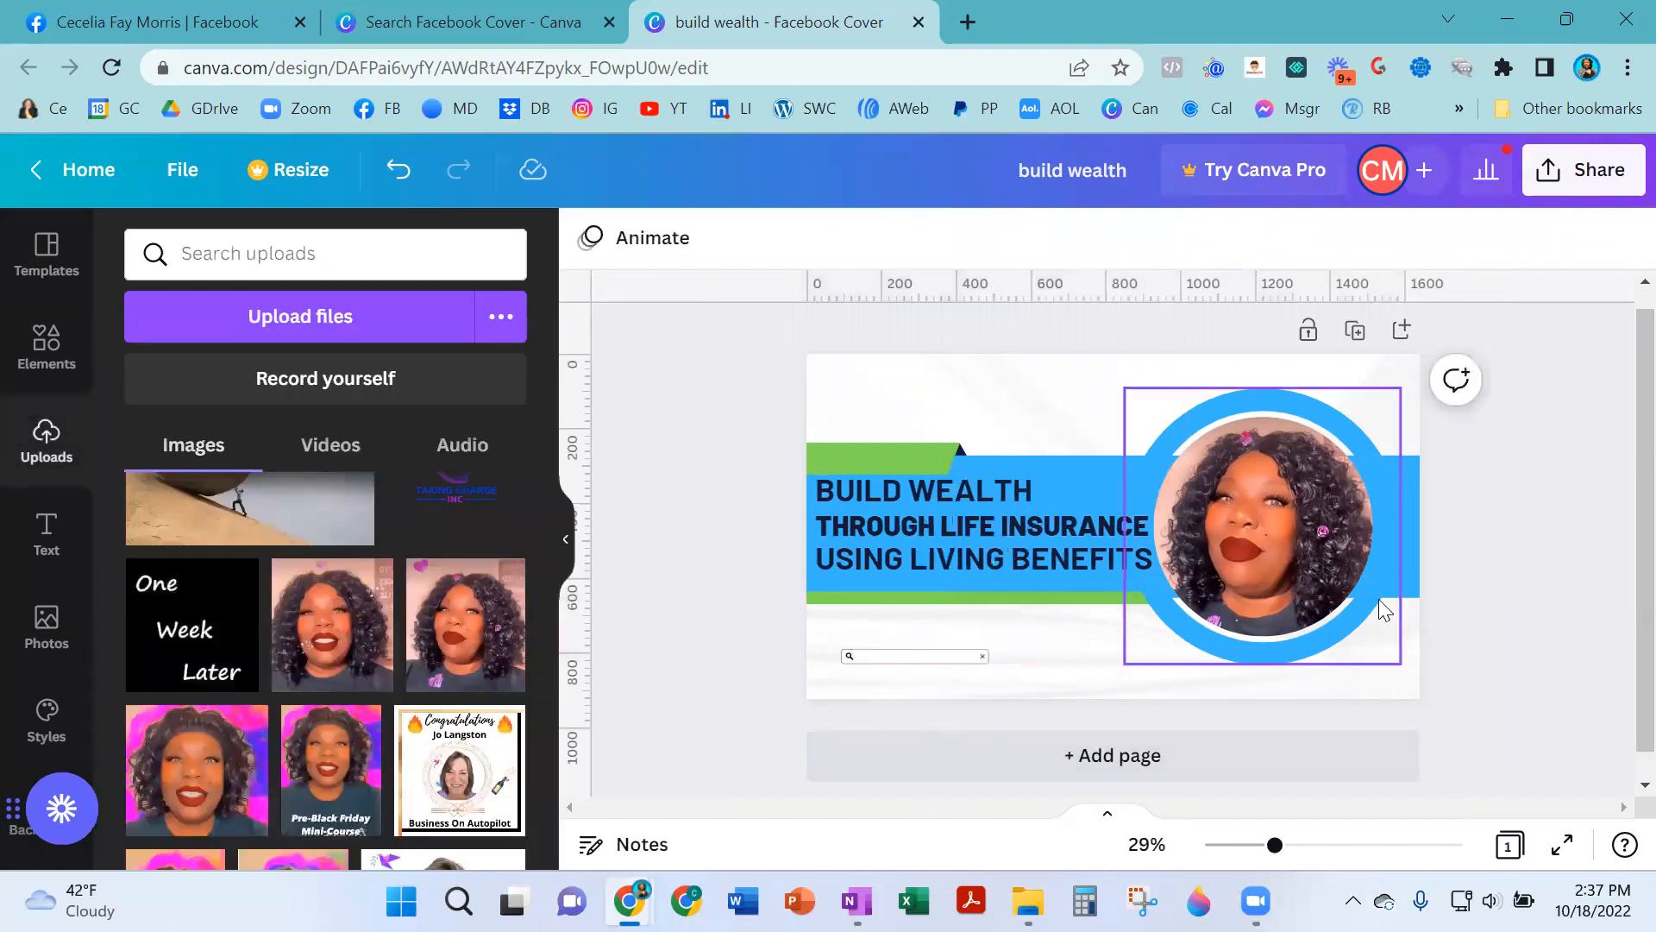
pyautogui.click(921, 660)
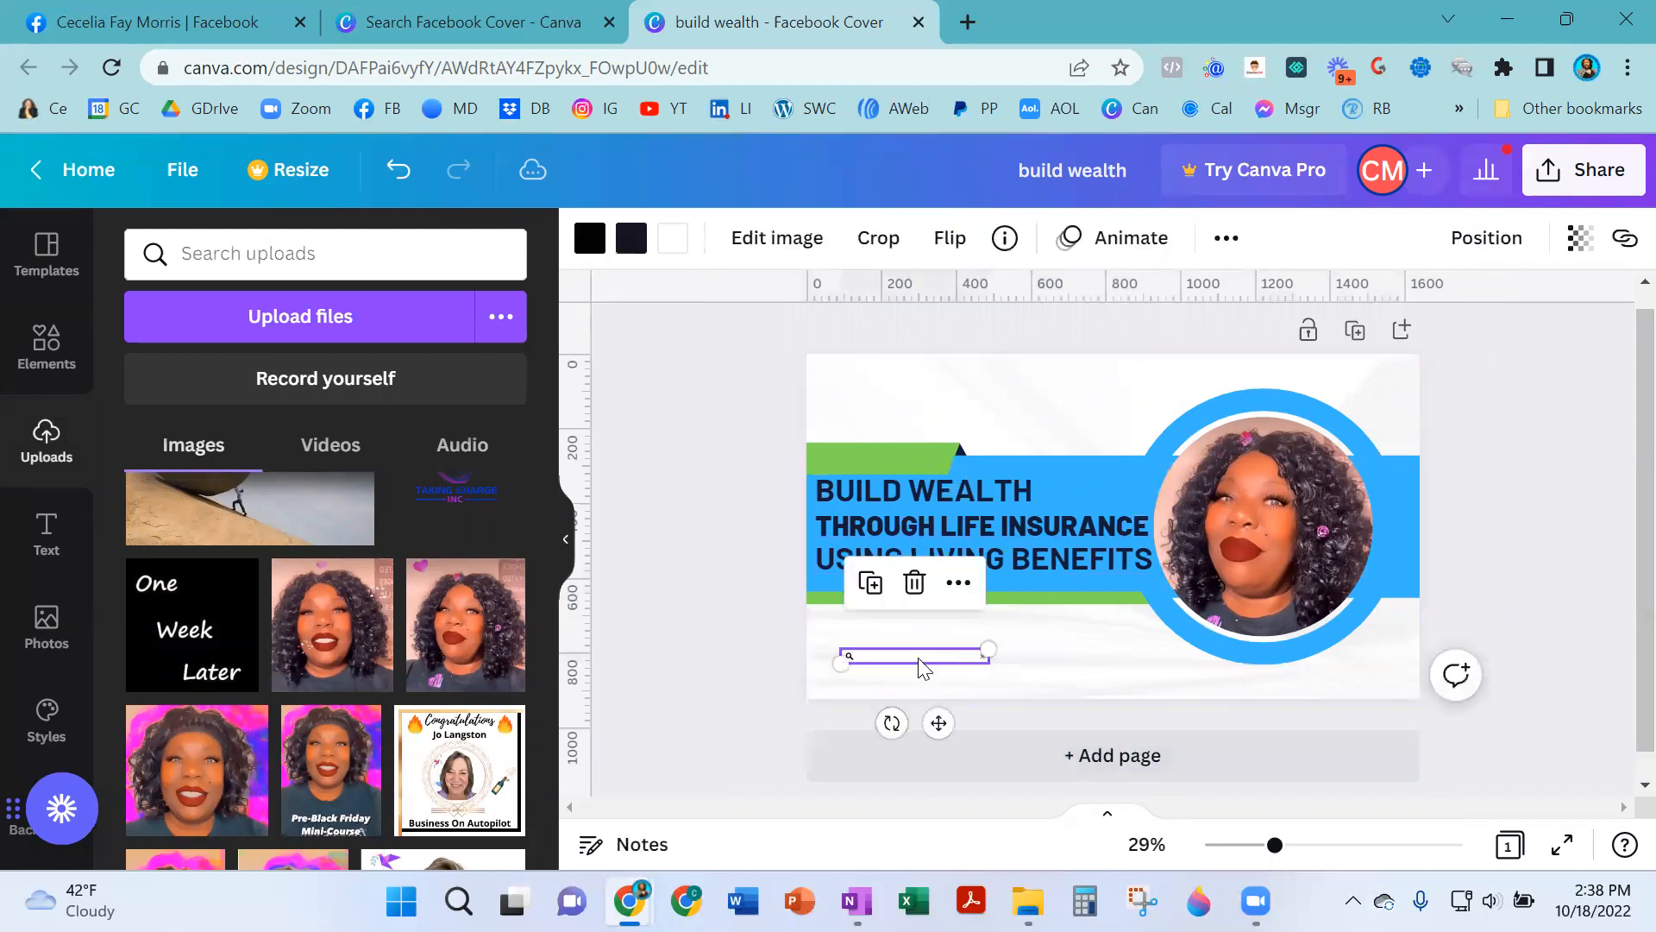
pyautogui.press('Delete')
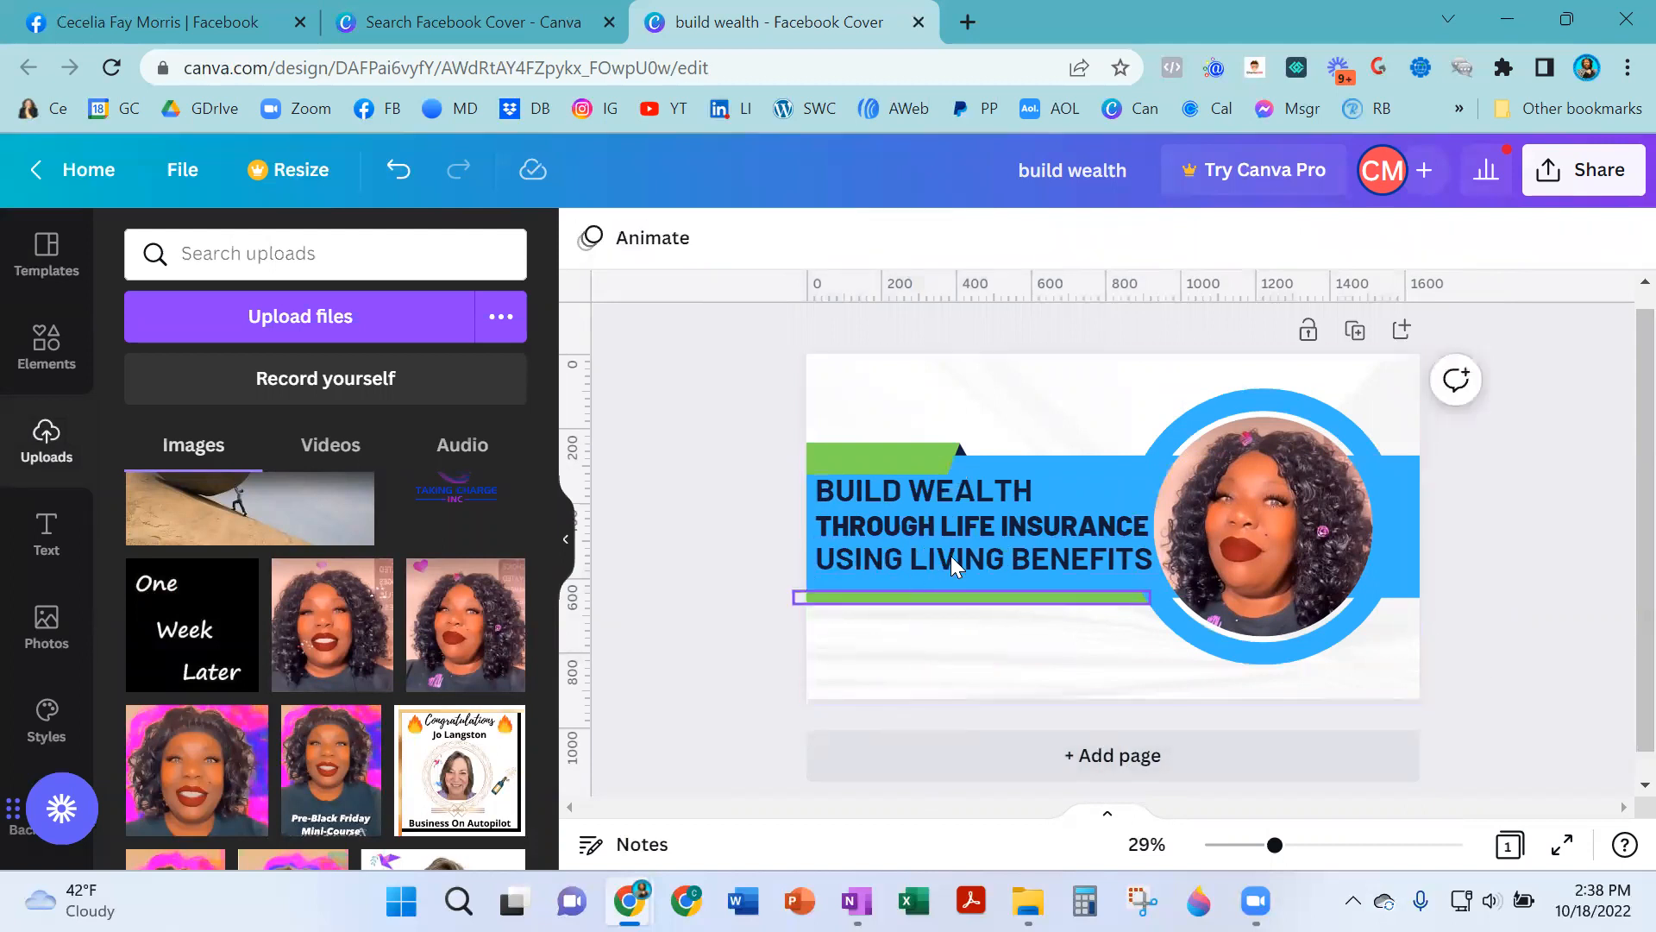
# - Duplicate the 'BUILD WEALTH' heading line, move the copy to the top of the cover, and rewrite it as the owner's first name followed by ', YOUR LIFE INSURANCE SPECIALIST'
pyautogui.click(922, 490)
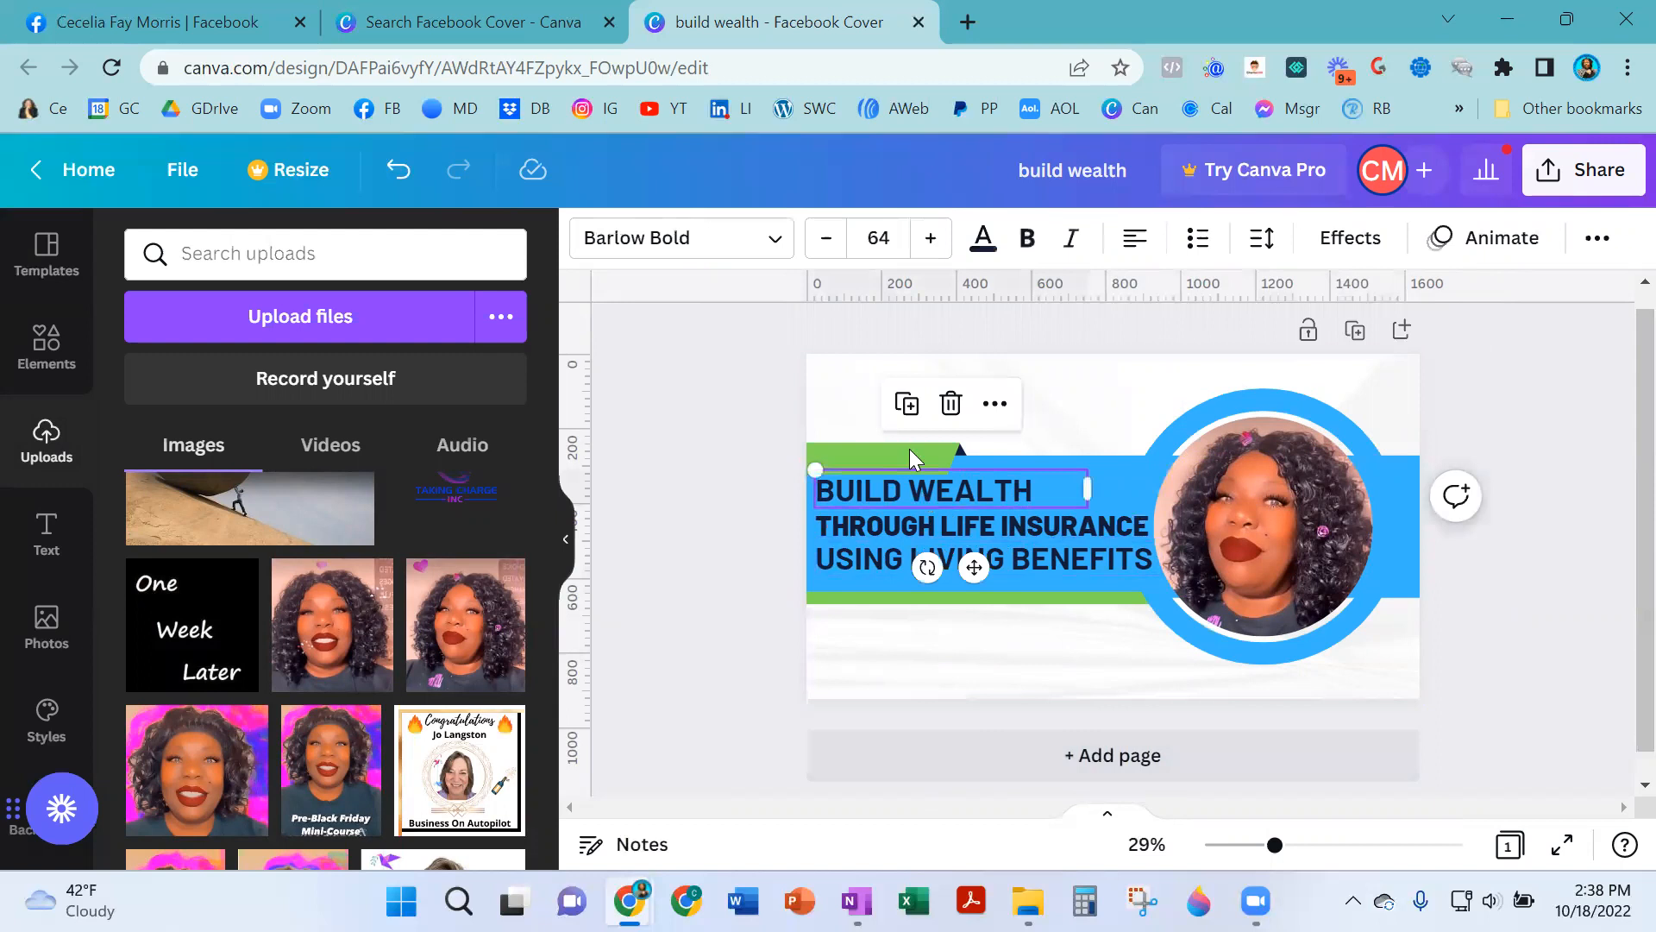
pyautogui.click(905, 406)
pyautogui.moveTo(976, 569); pyautogui.dragTo(966, 444)
pyautogui.doubleClick(954, 391)
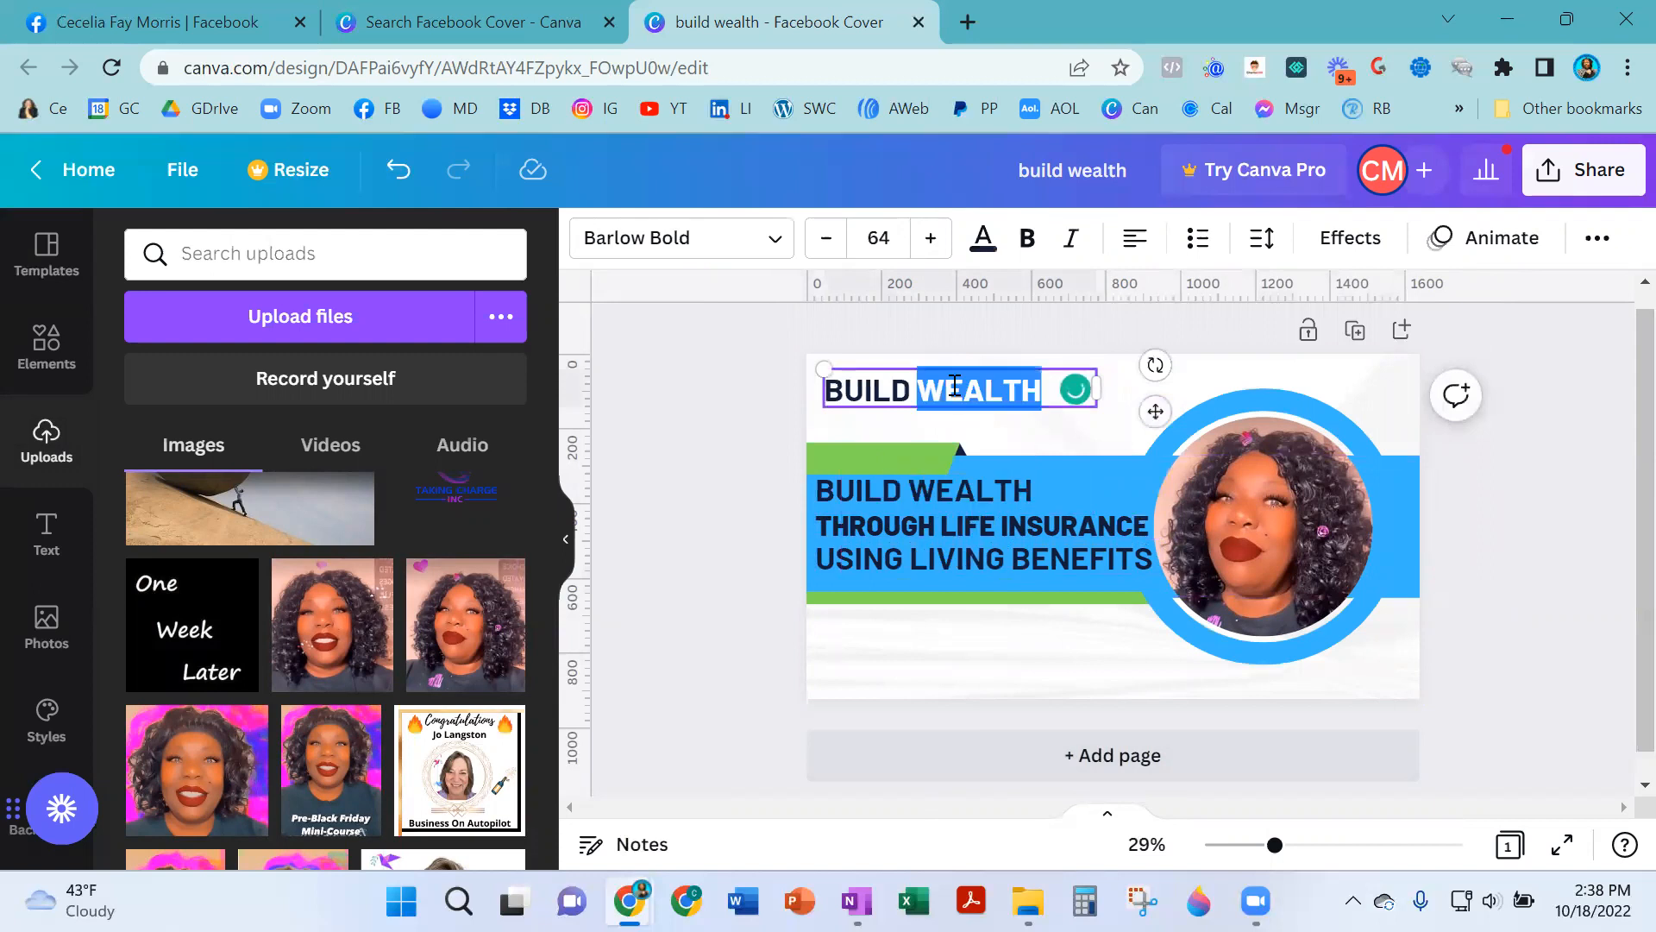
pyautogui.tripleClick(954, 385)
pyautogui.write('CECE')
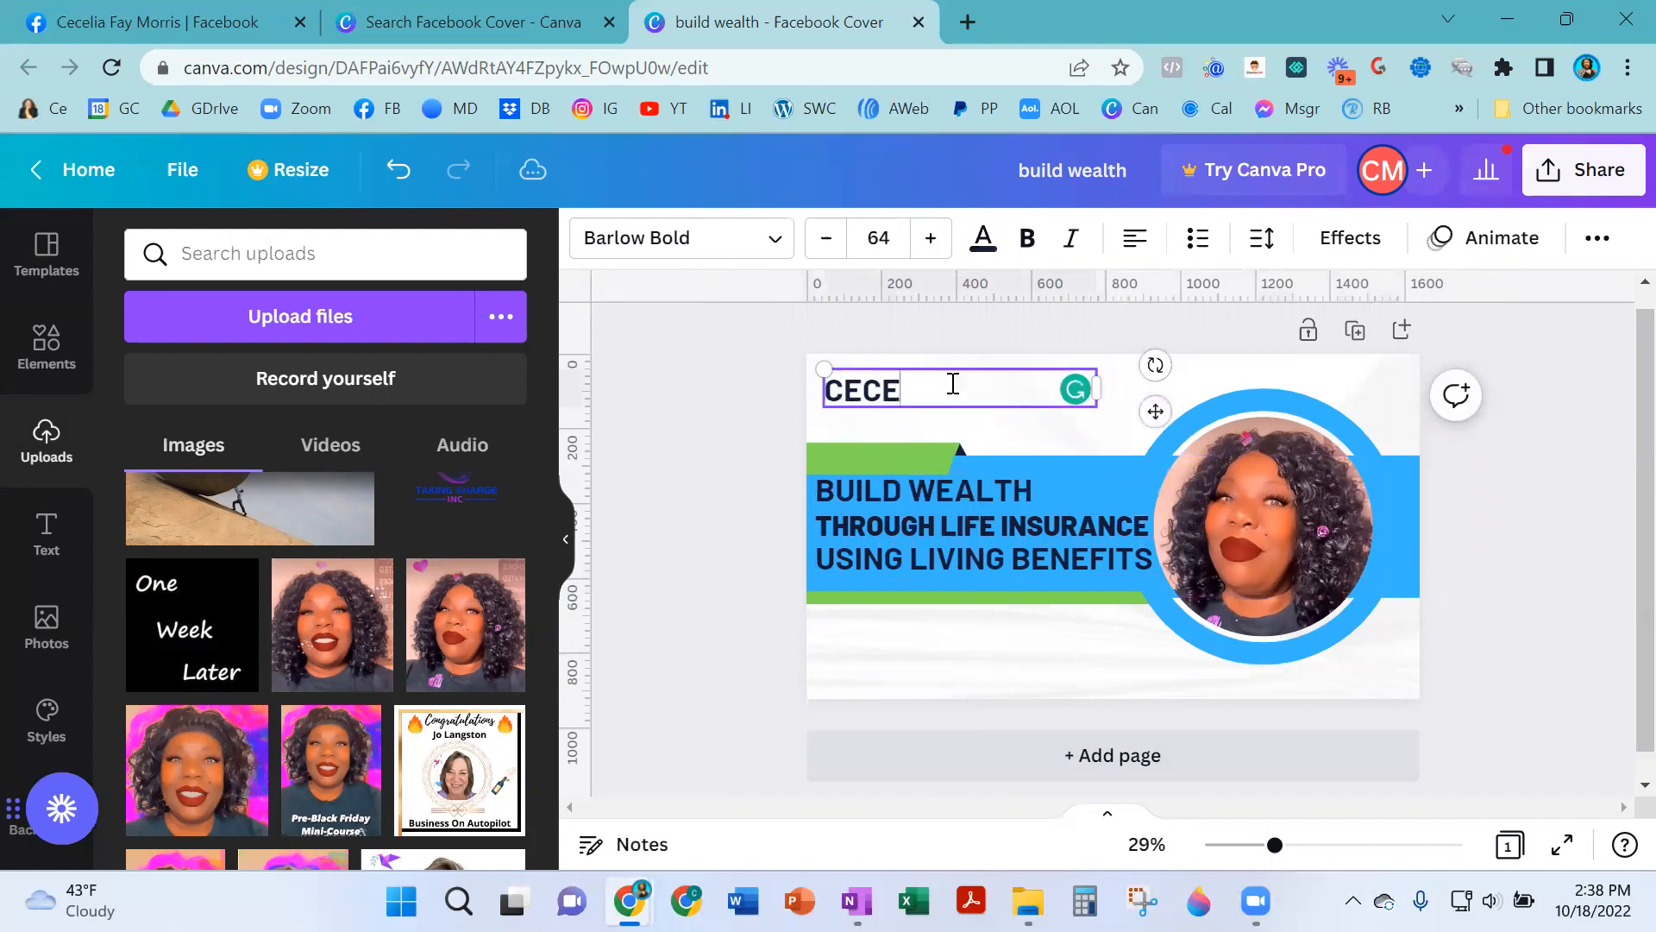
pyautogui.write('LIA, YOUR LIFE ')
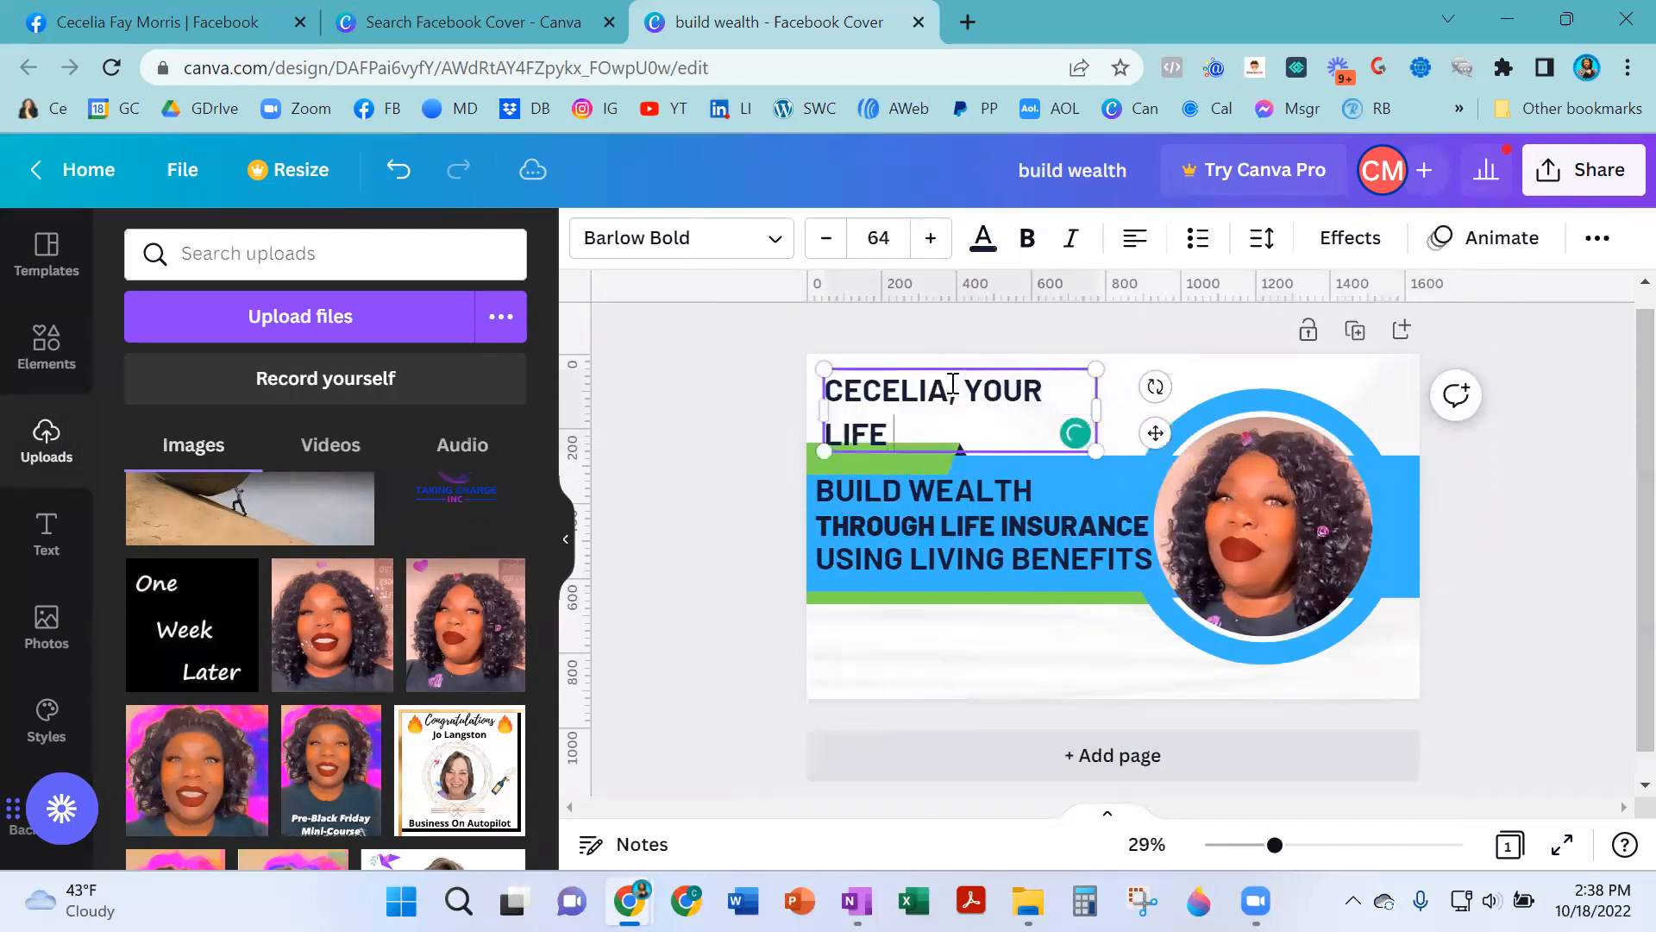
pyautogui.write('INSURANCE SPECIALIST')
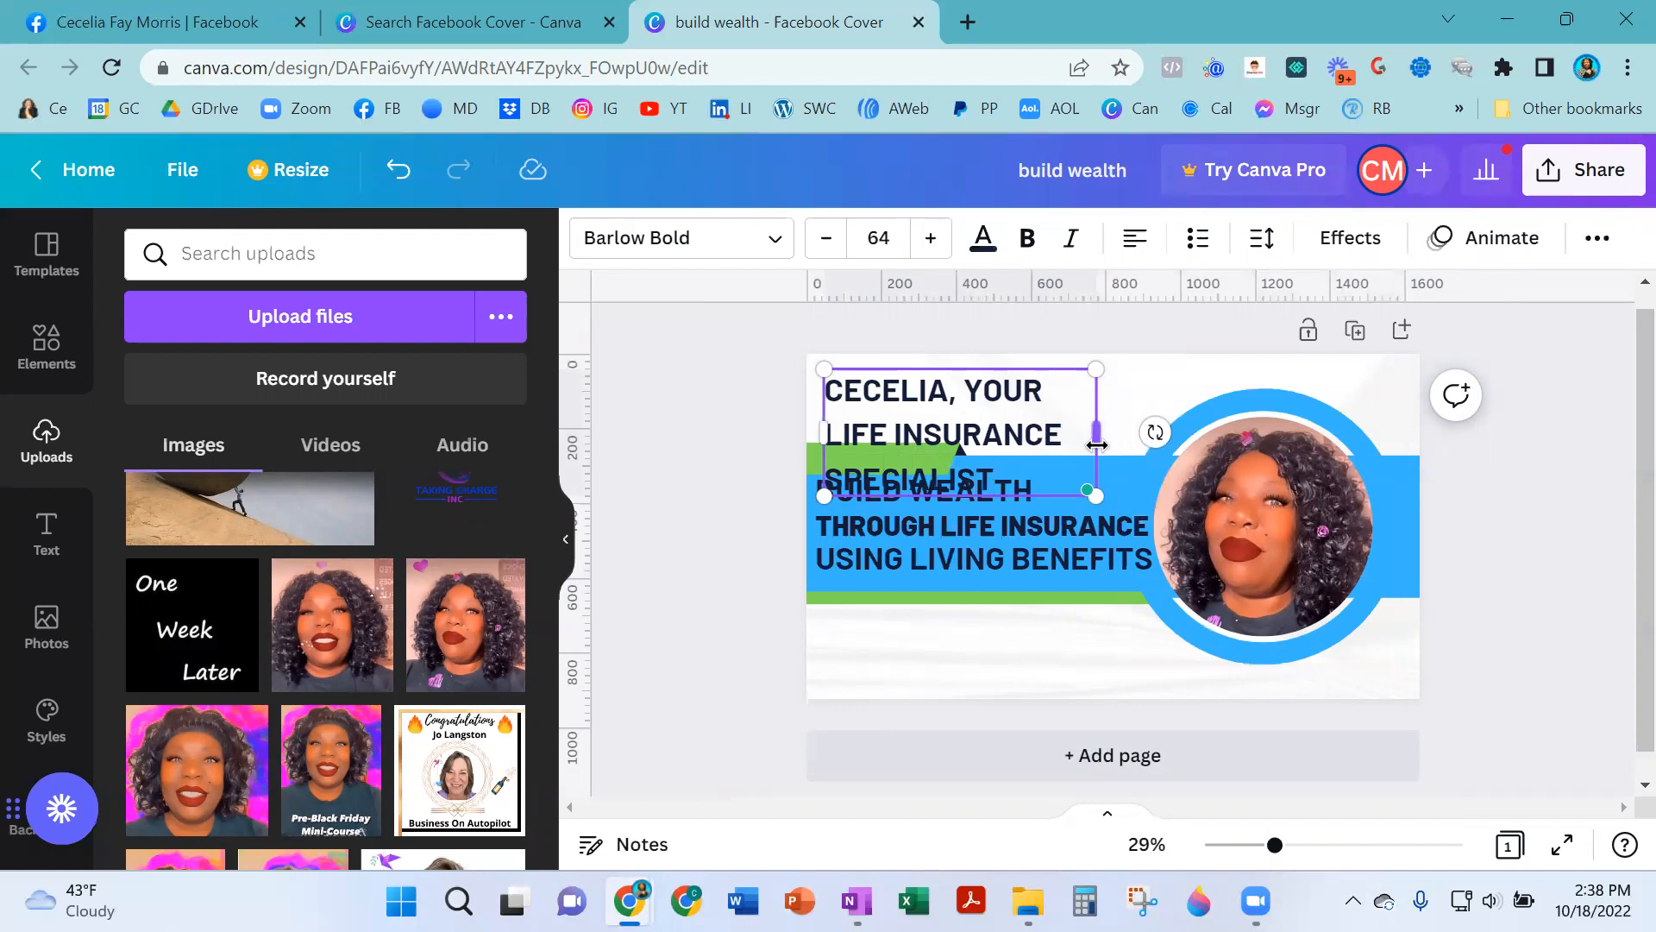
# - Stretch the new top text box across the full cover width and align it with the left edge
pyautogui.moveTo(1078, 446); pyautogui.dragTo(1419, 371)
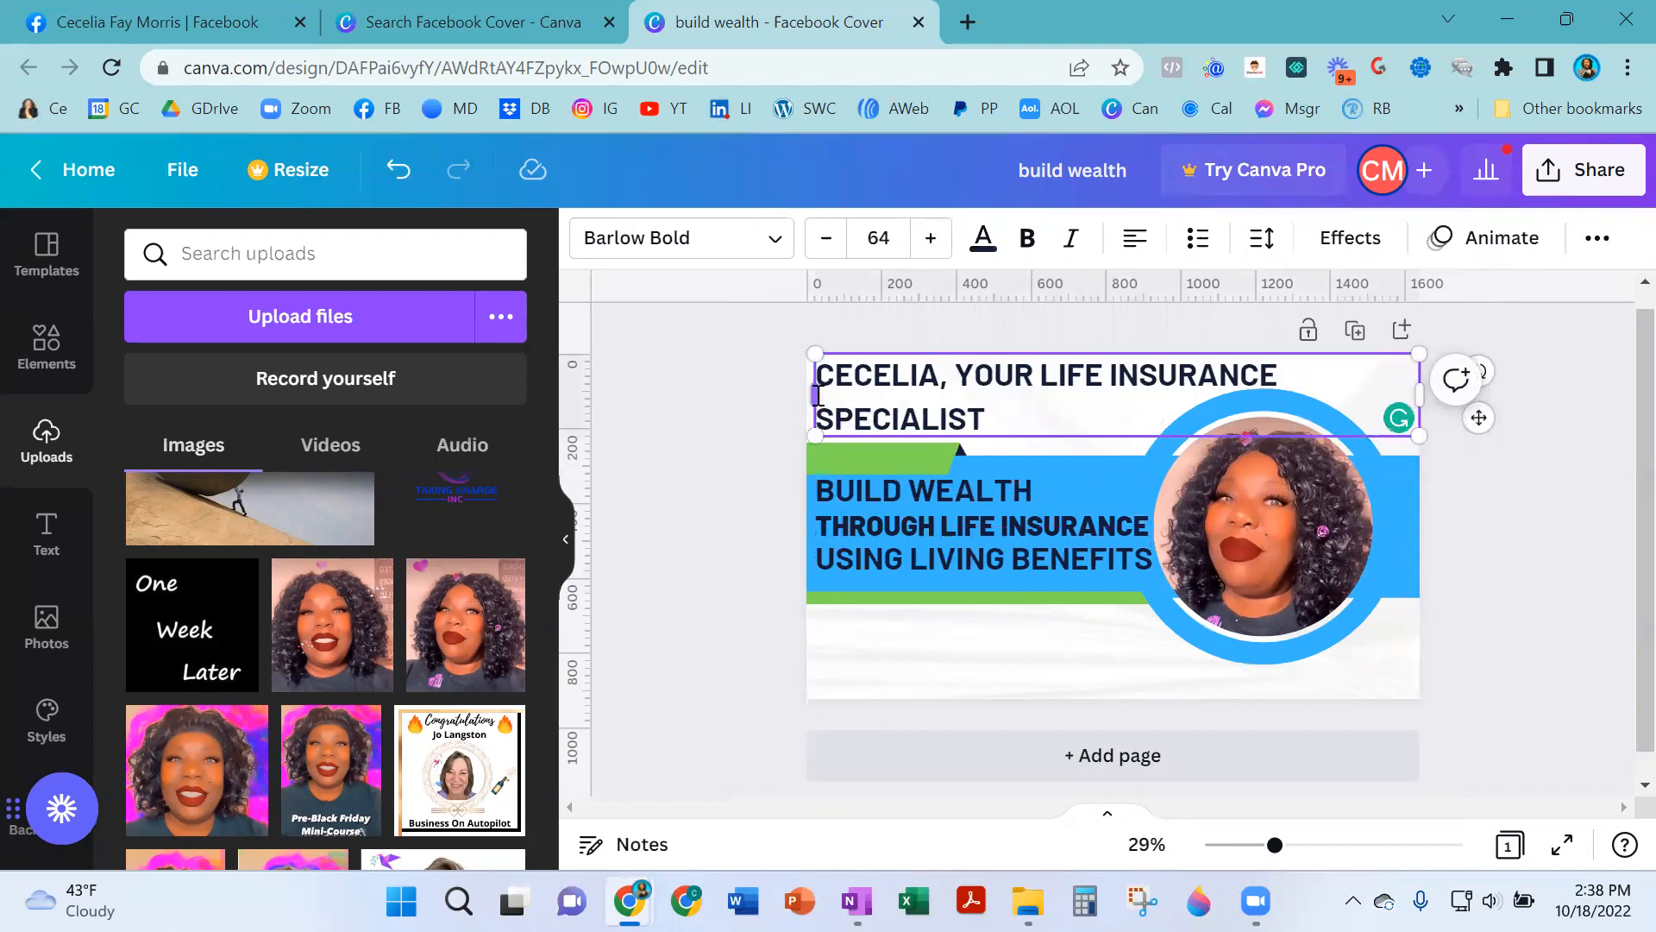
pyautogui.moveTo(810, 389); pyautogui.dragTo(806, 388)
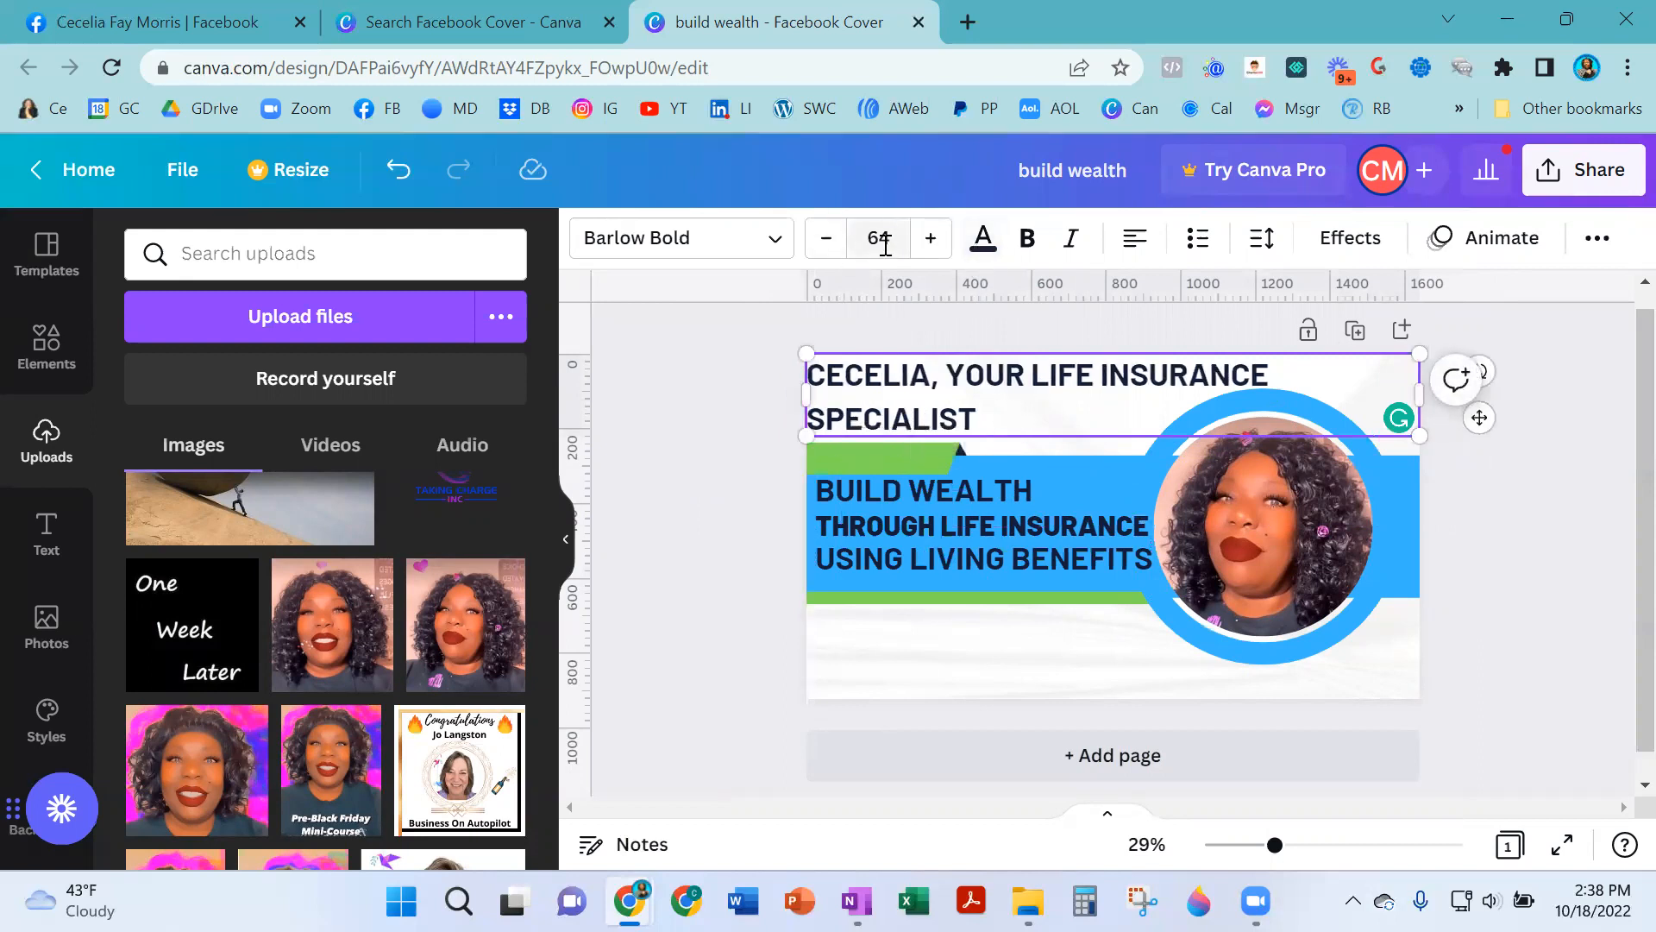
pyautogui.click(1507, 549)
pyautogui.click(1074, 397)
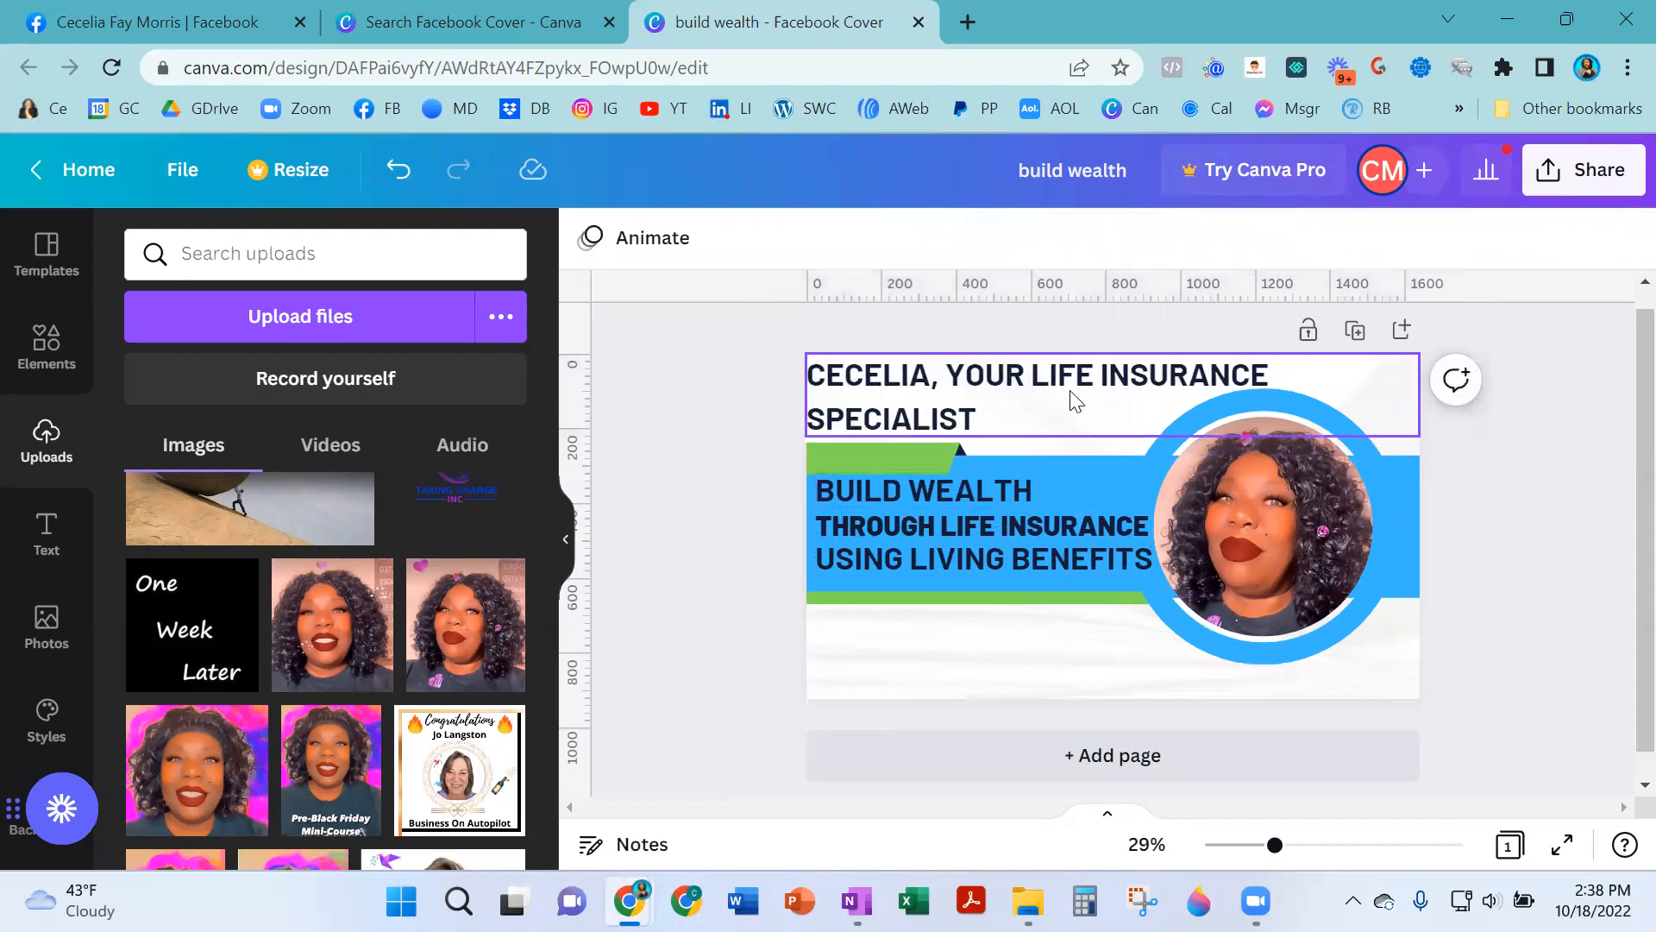
# - Set the top line's font size to 60
pyautogui.click(880, 244)
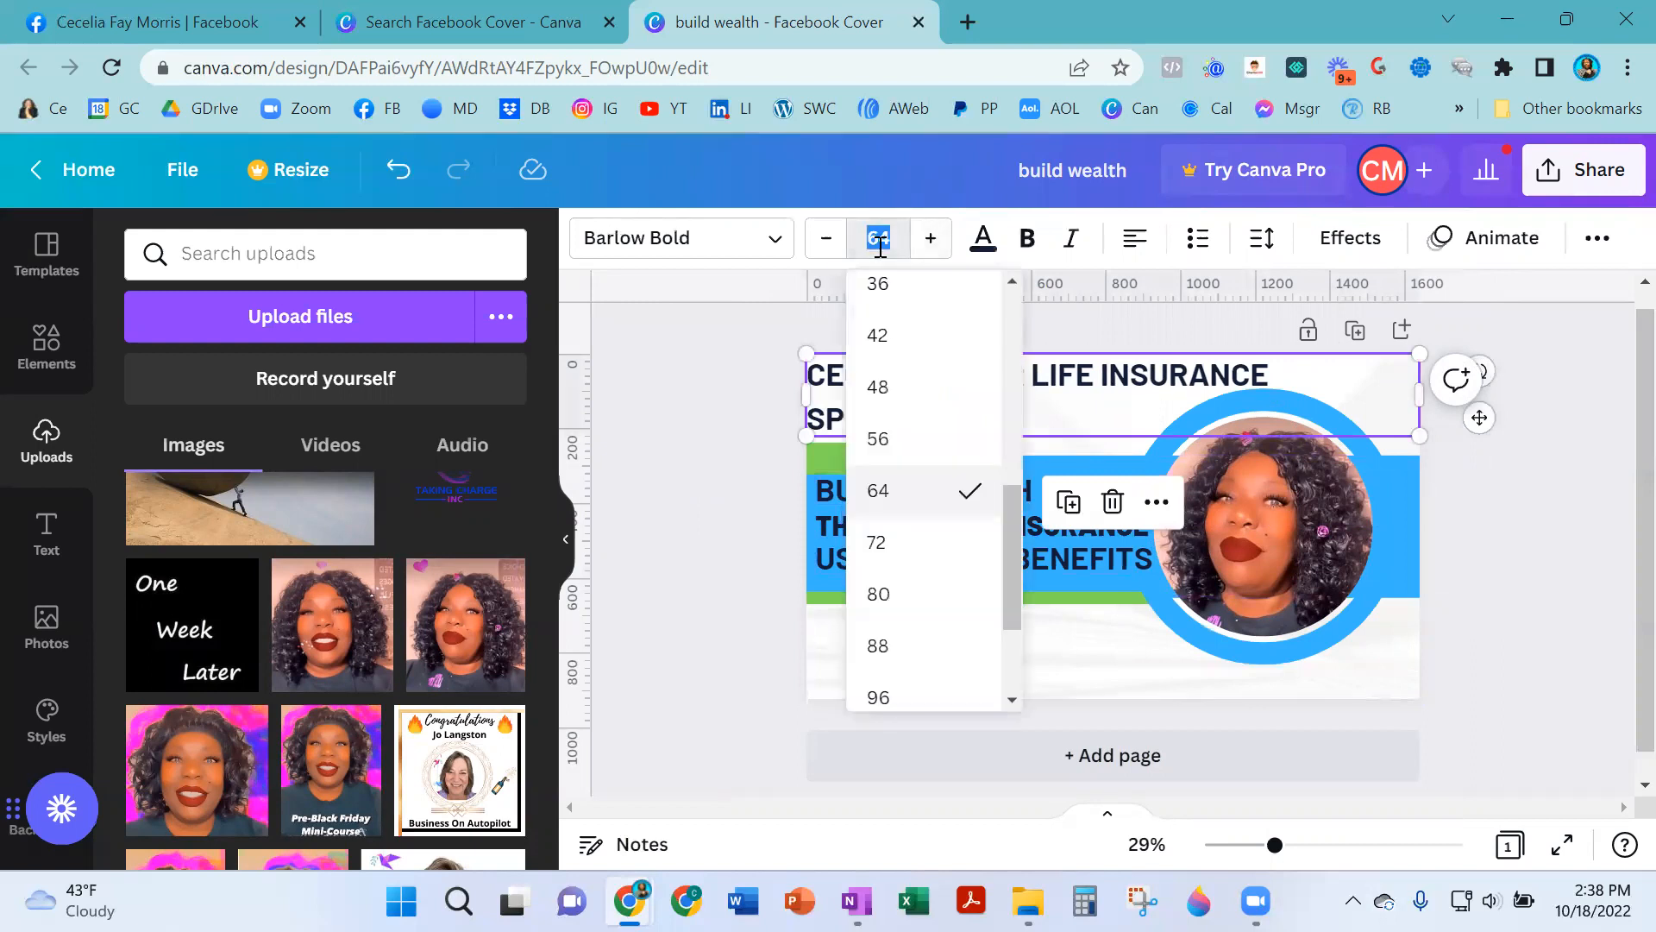
pyautogui.write('60')
pyautogui.press('Return')
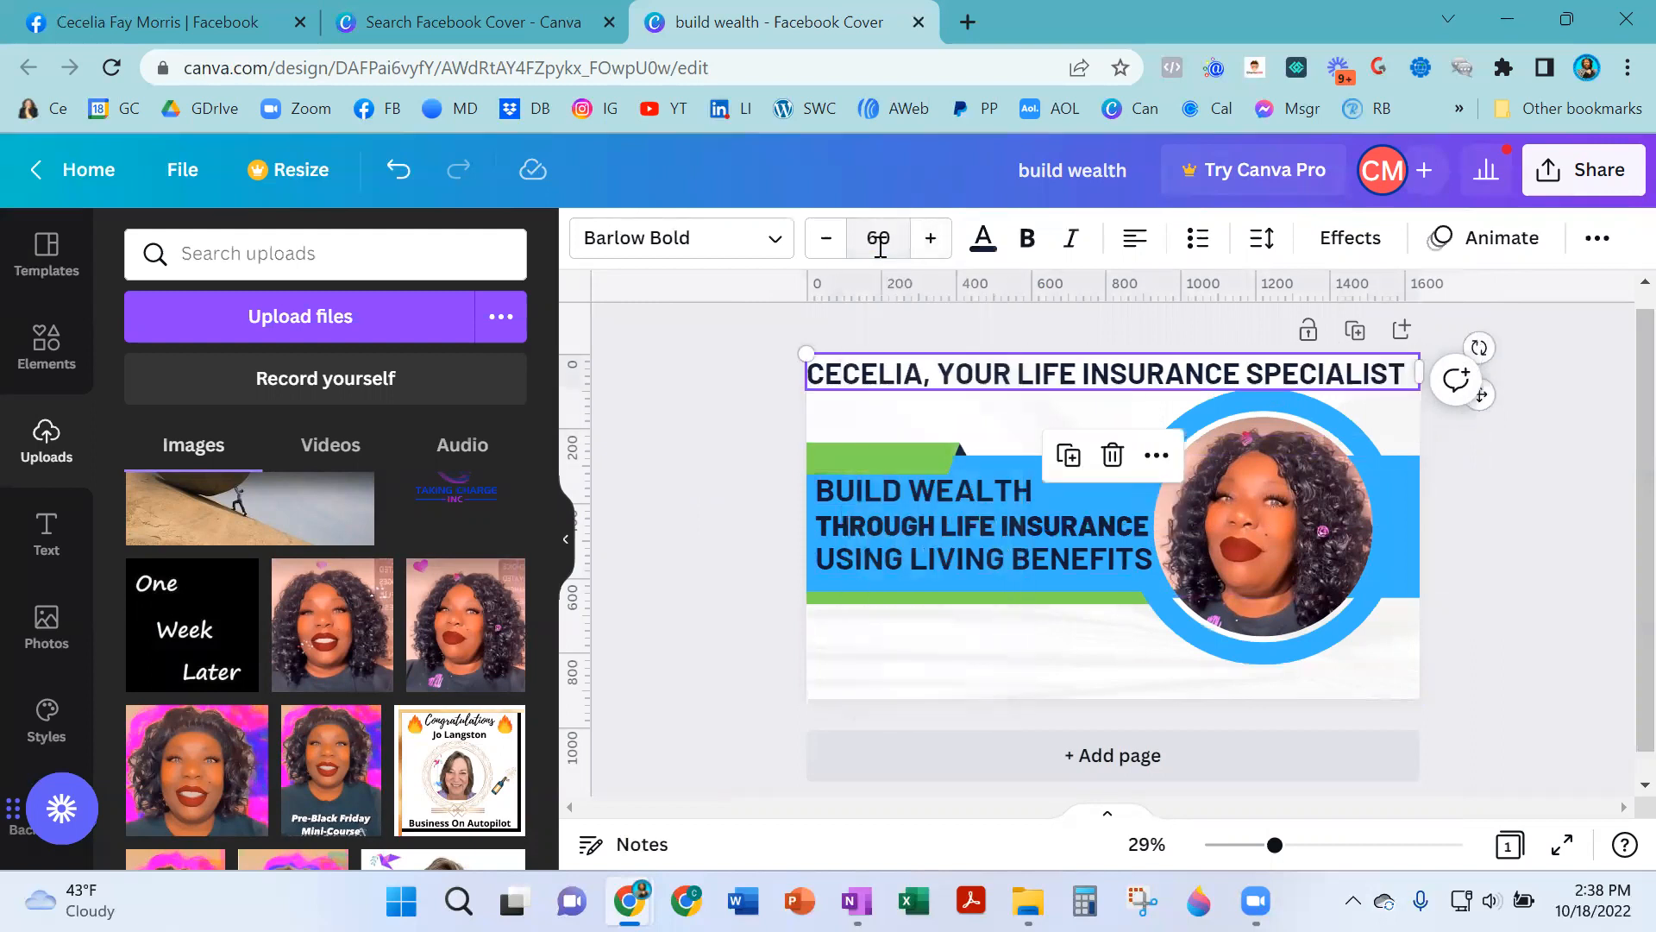
pyautogui.click(1433, 522)
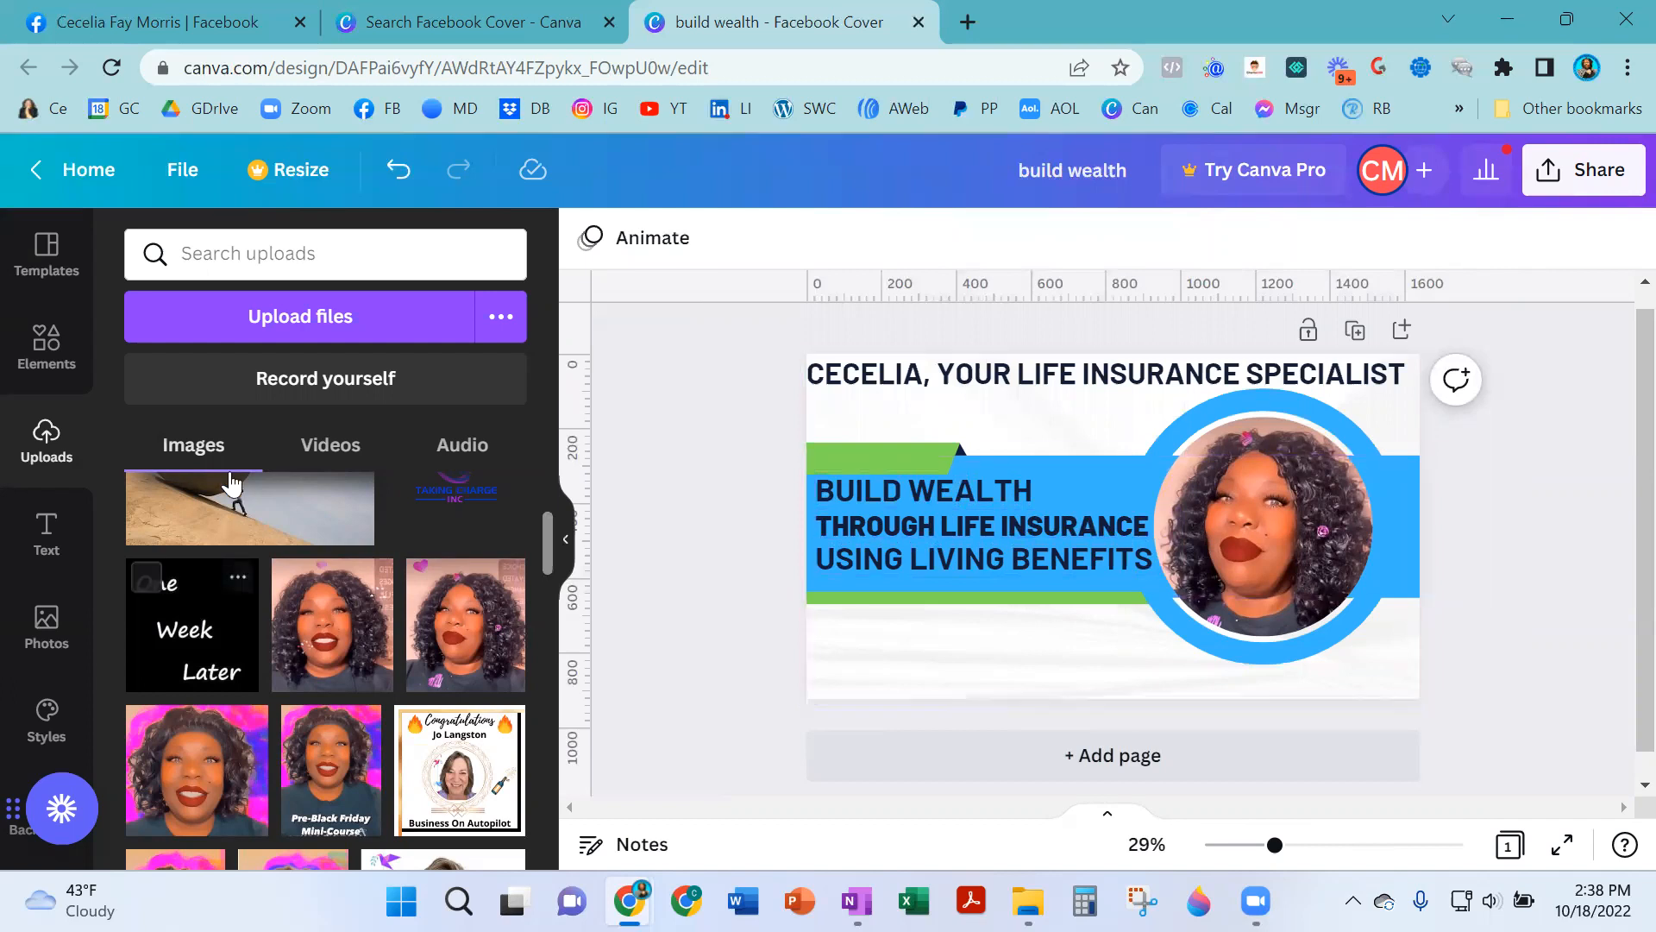
# - Add the orange gradient pill shape from recently used elements and place it below the banner
pyautogui.click(57, 334)
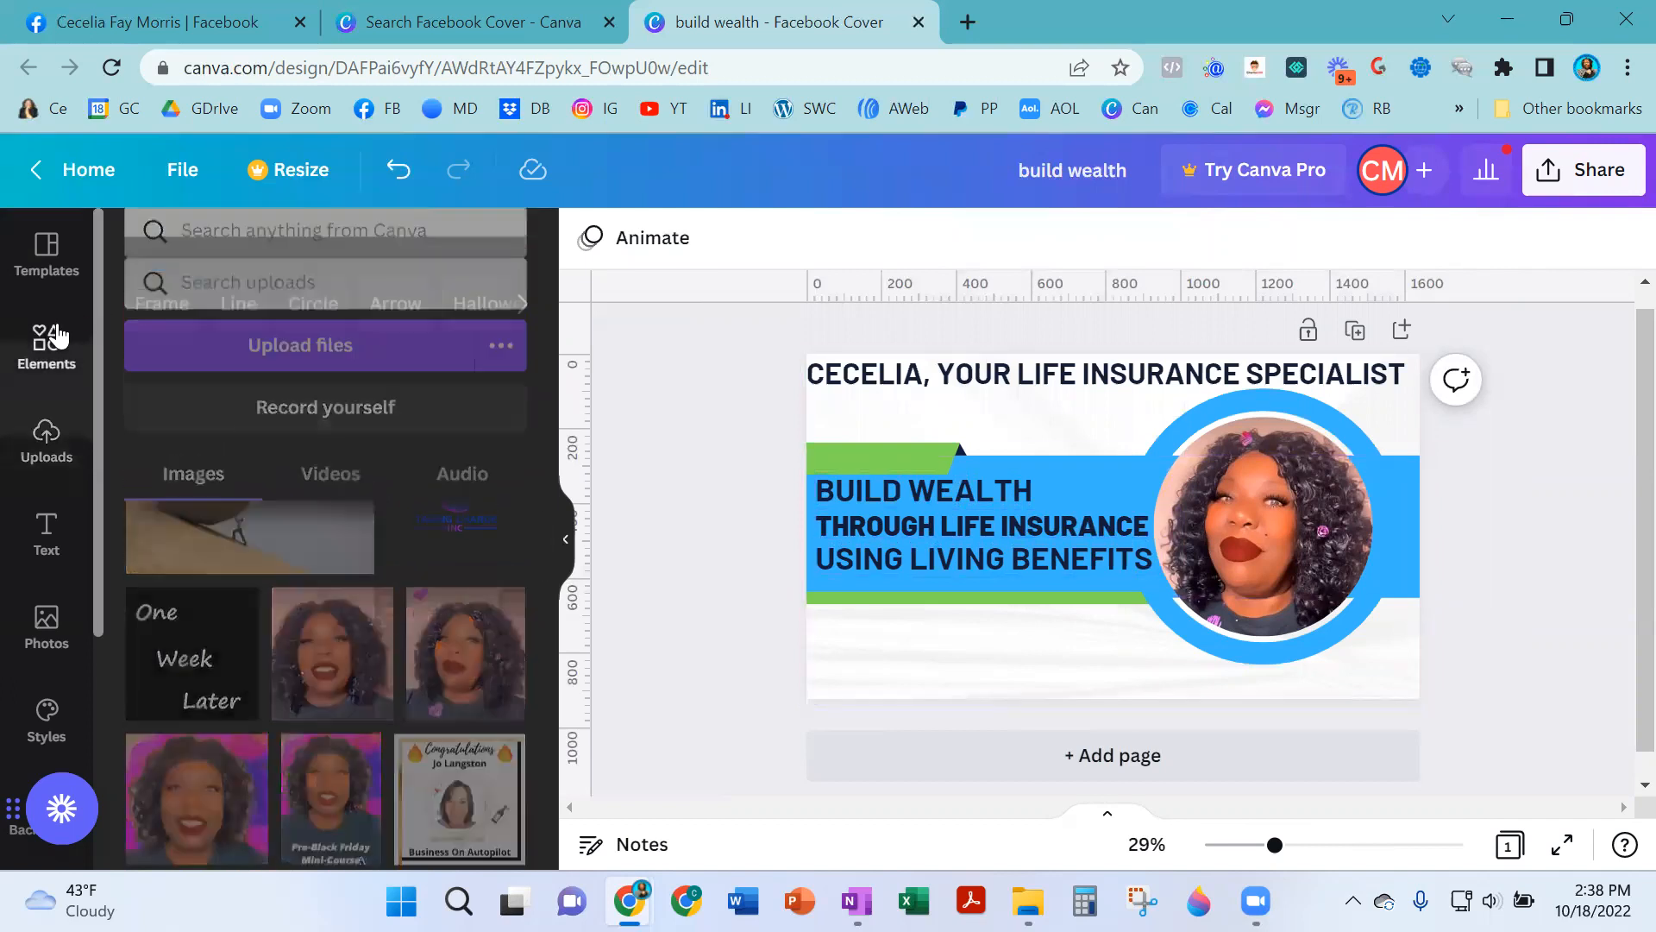
pyautogui.scroll(-3, 331, 509)
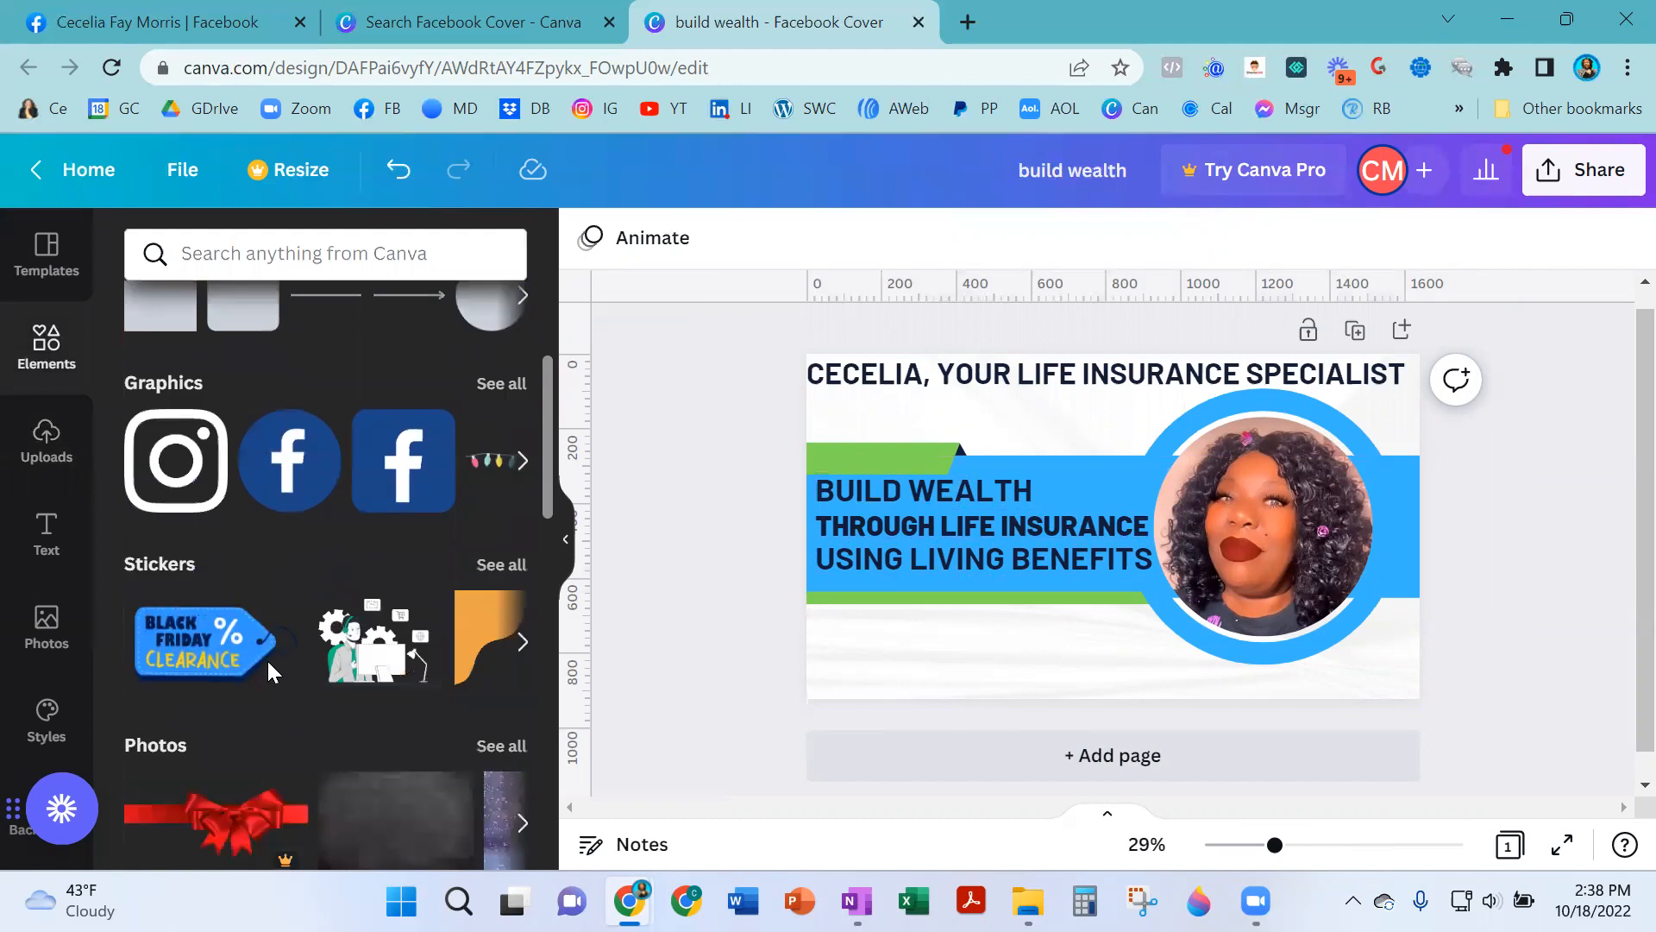
pyautogui.scroll(3, 307, 559)
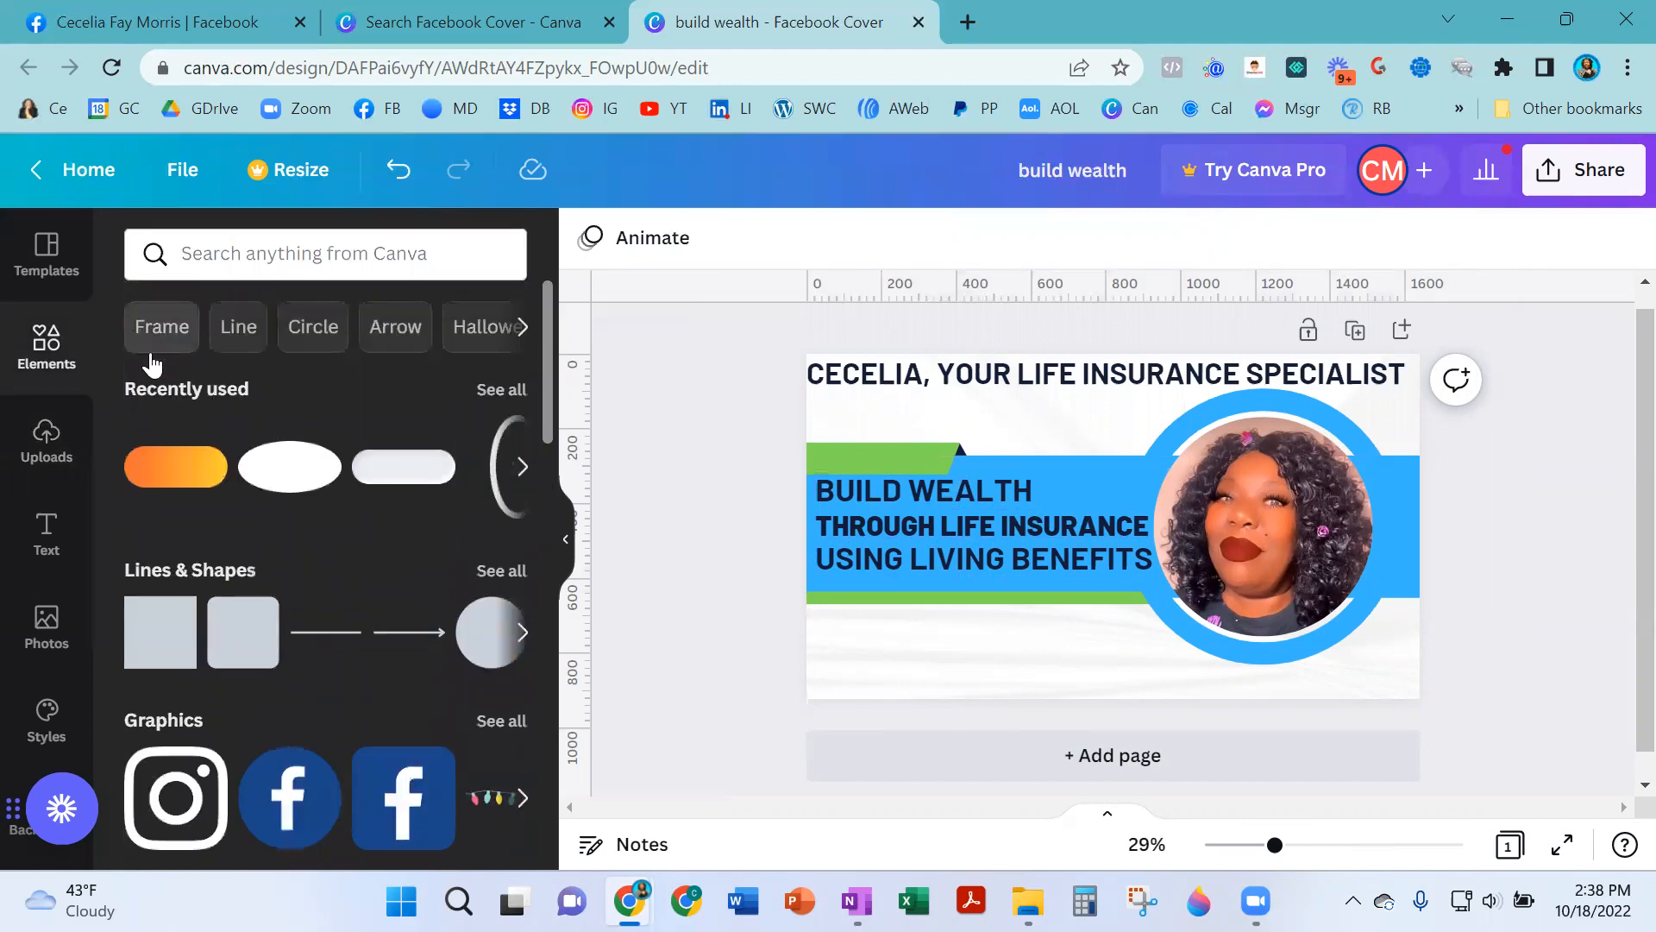
pyautogui.click(297, 332)
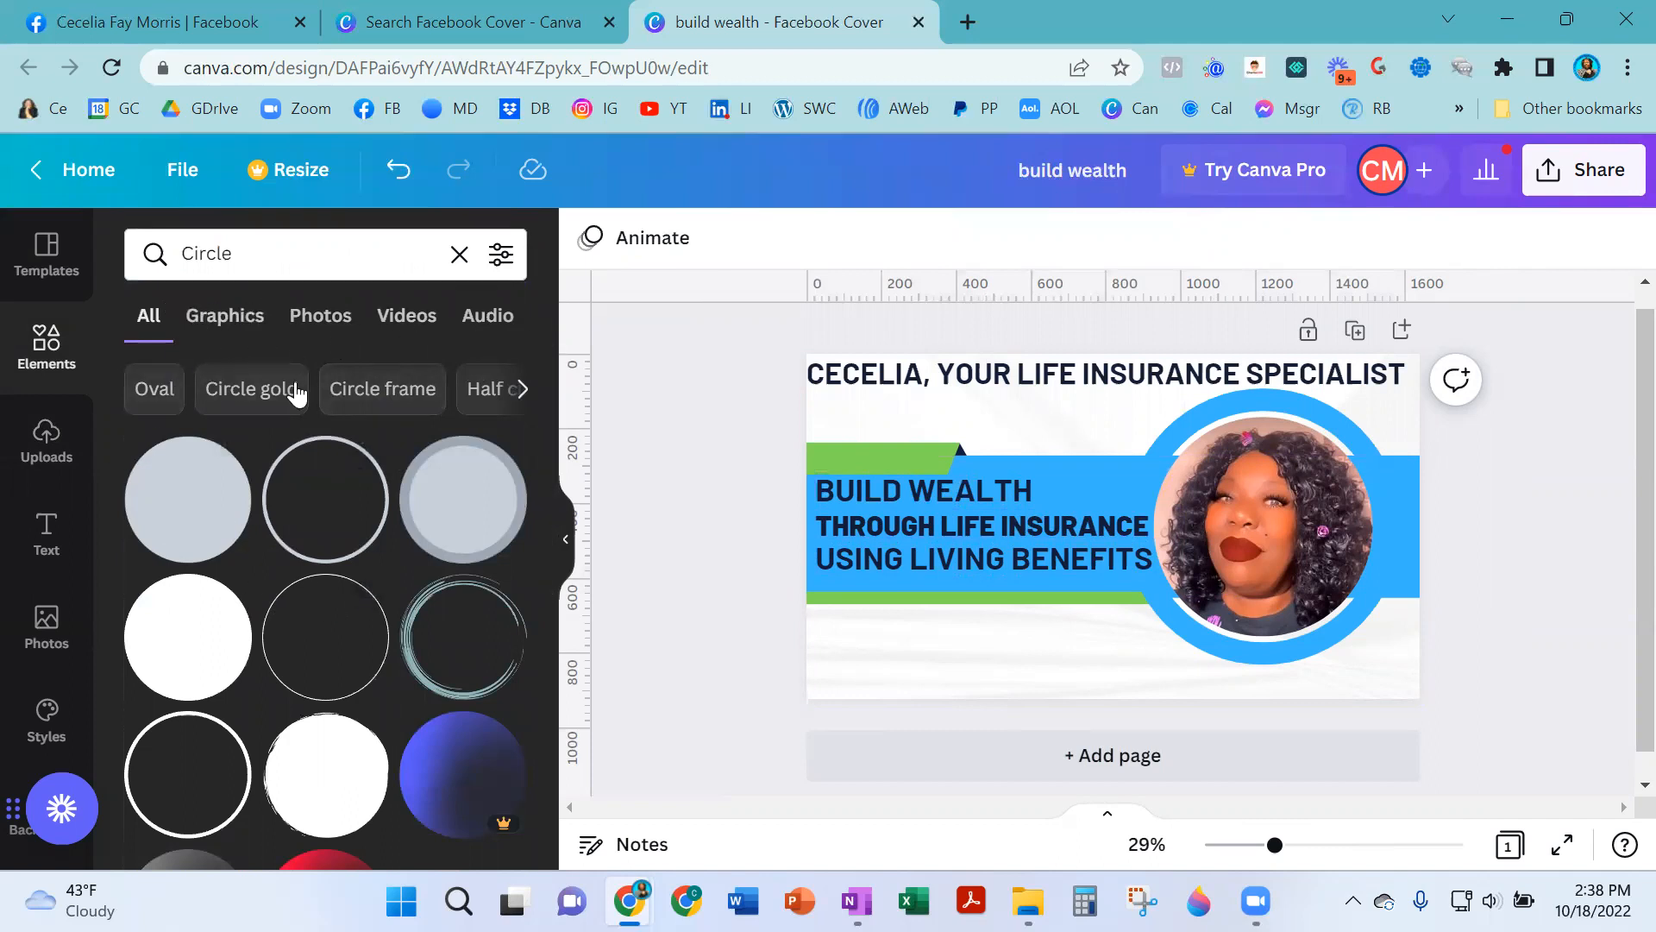
pyautogui.click(459, 255)
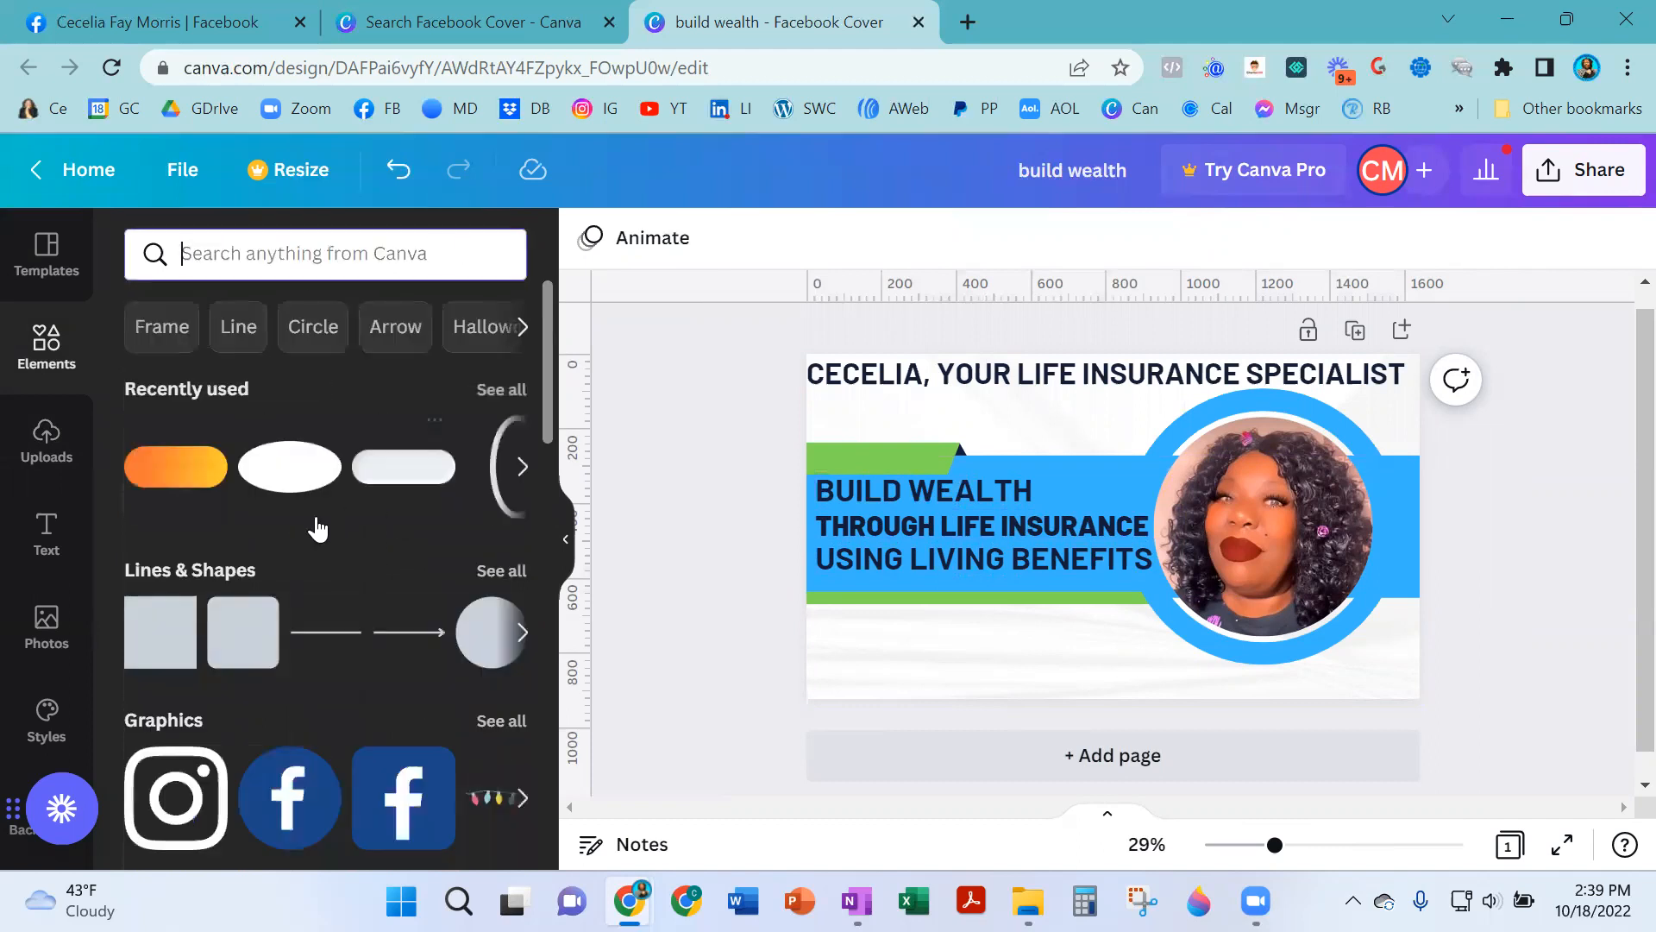
pyautogui.click(168, 468)
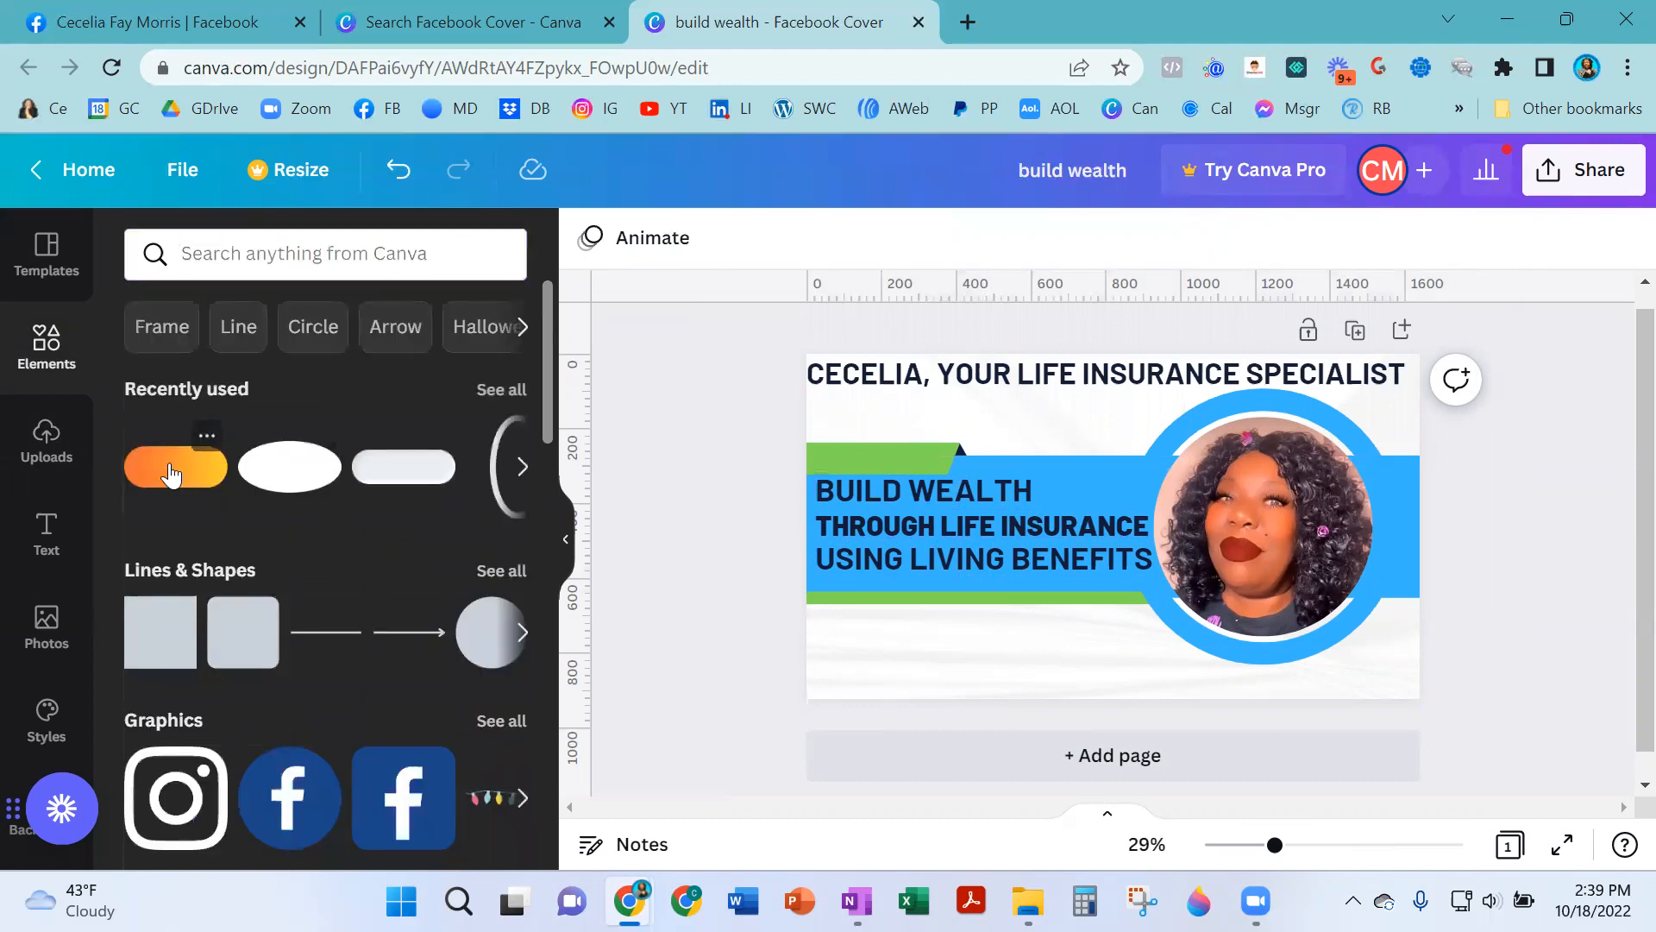
pyautogui.moveTo(1194, 521); pyautogui.dragTo(1104, 649)
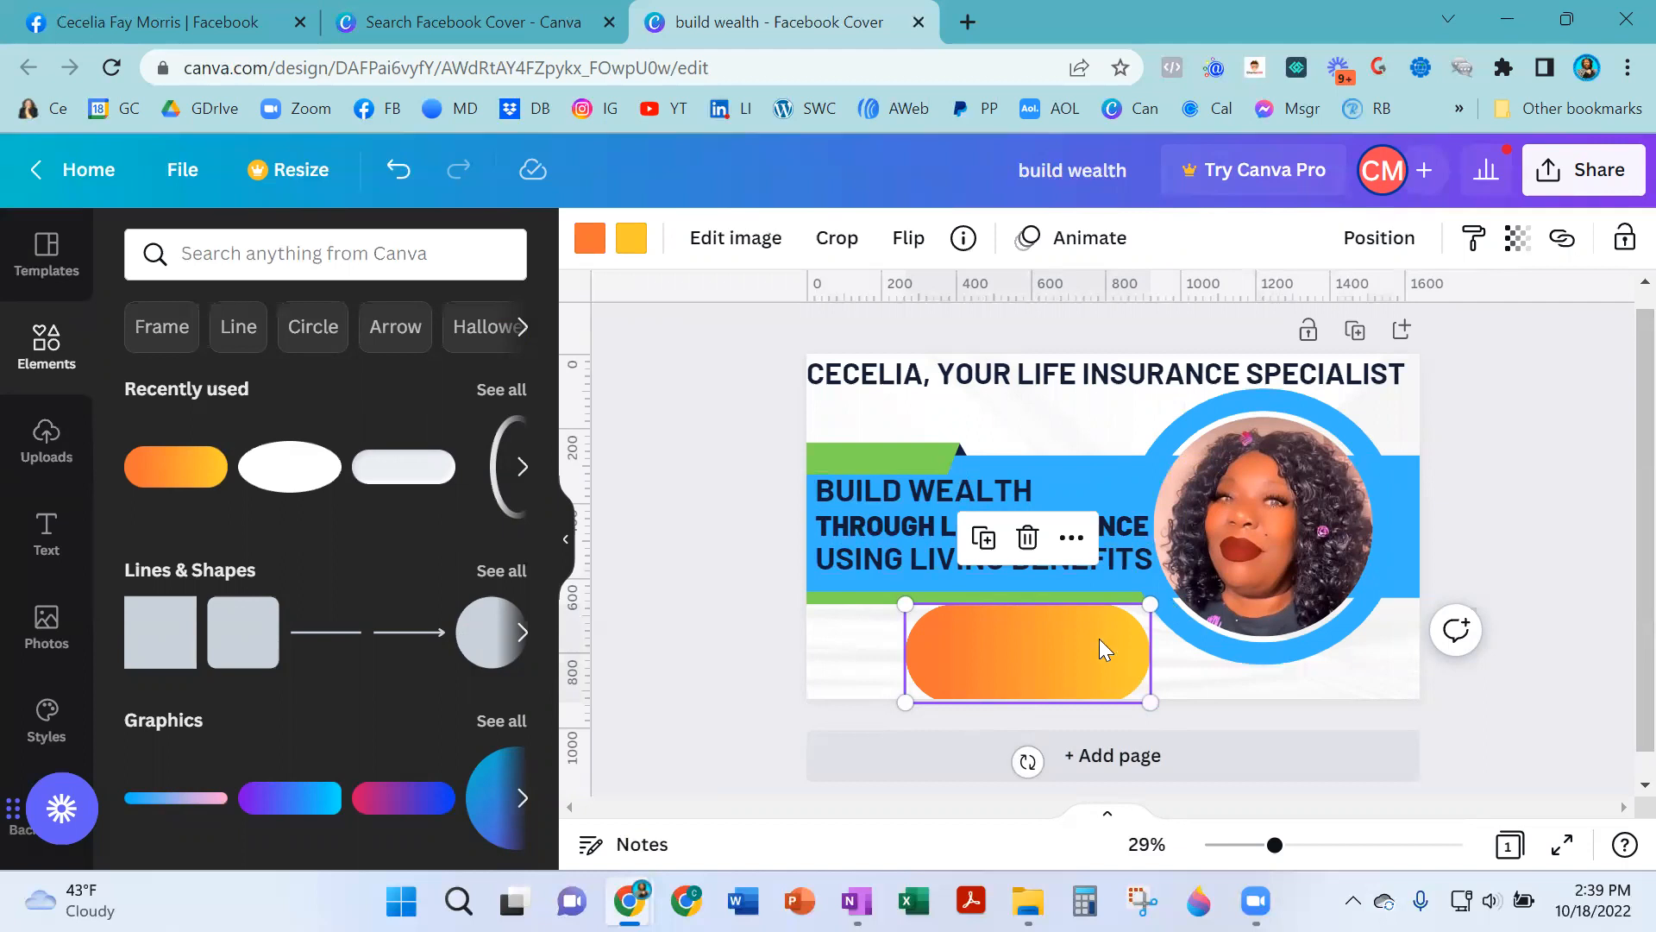
# - Change the pill's gradient colors to blue and light green
pyautogui.click(590, 239)
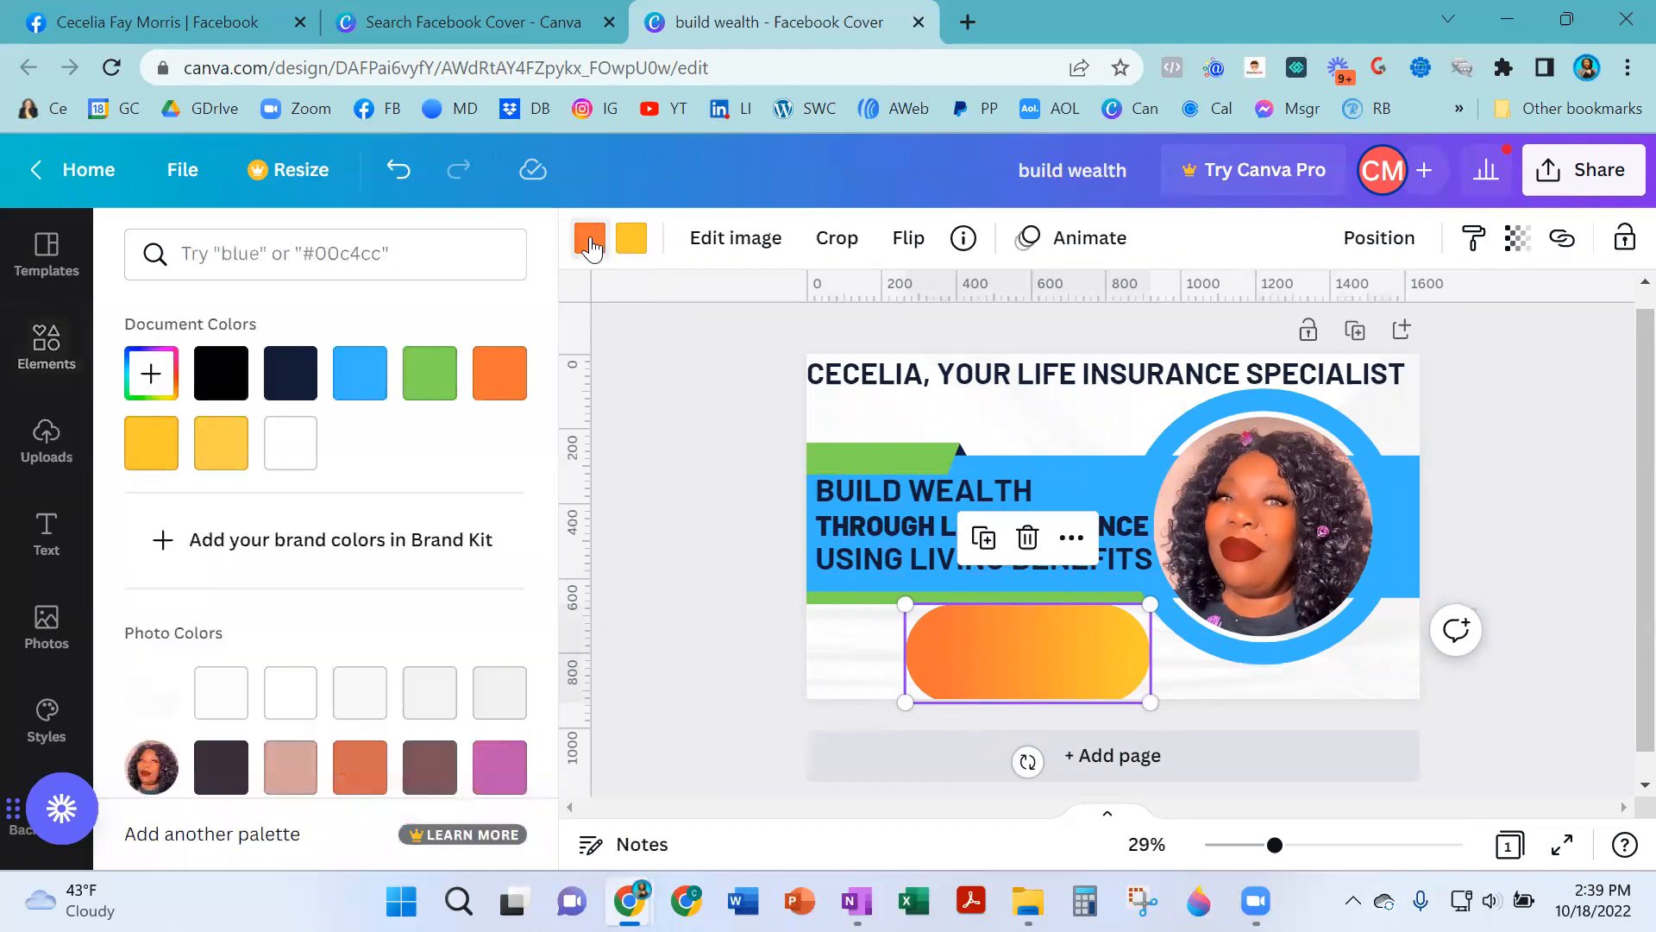
pyautogui.click(360, 383)
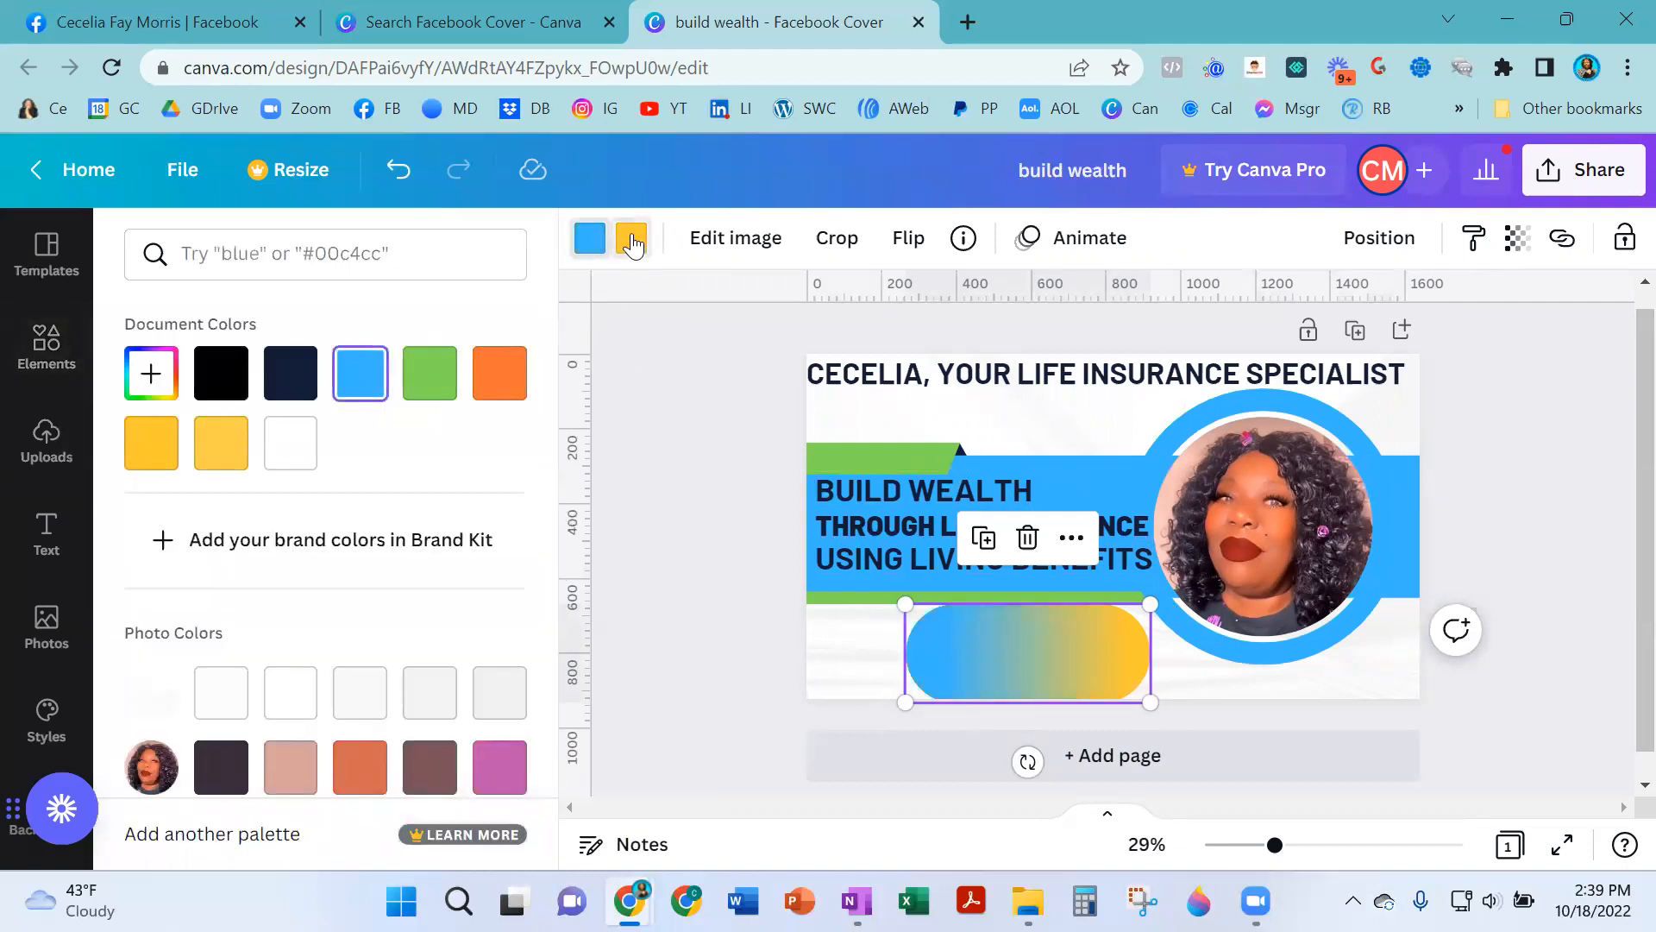
pyautogui.click(632, 241)
pyautogui.click(431, 386)
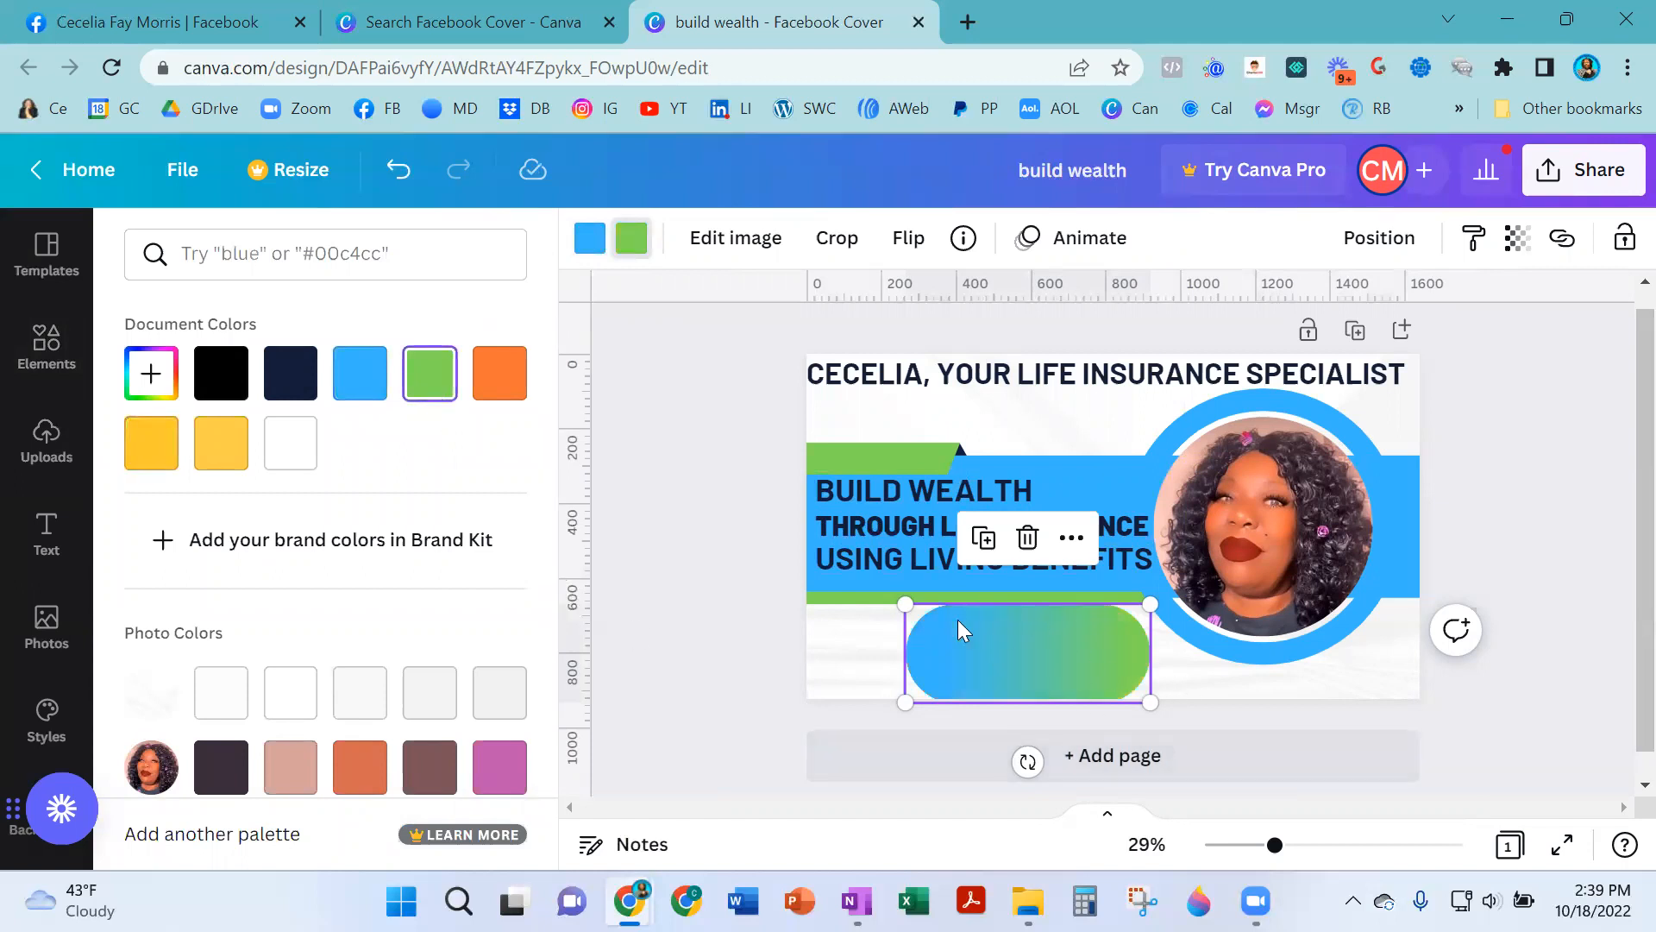
# - Shrink the gradient pill and position it centered below the green stripe
pyautogui.moveTo(921, 623); pyautogui.dragTo(971, 649)
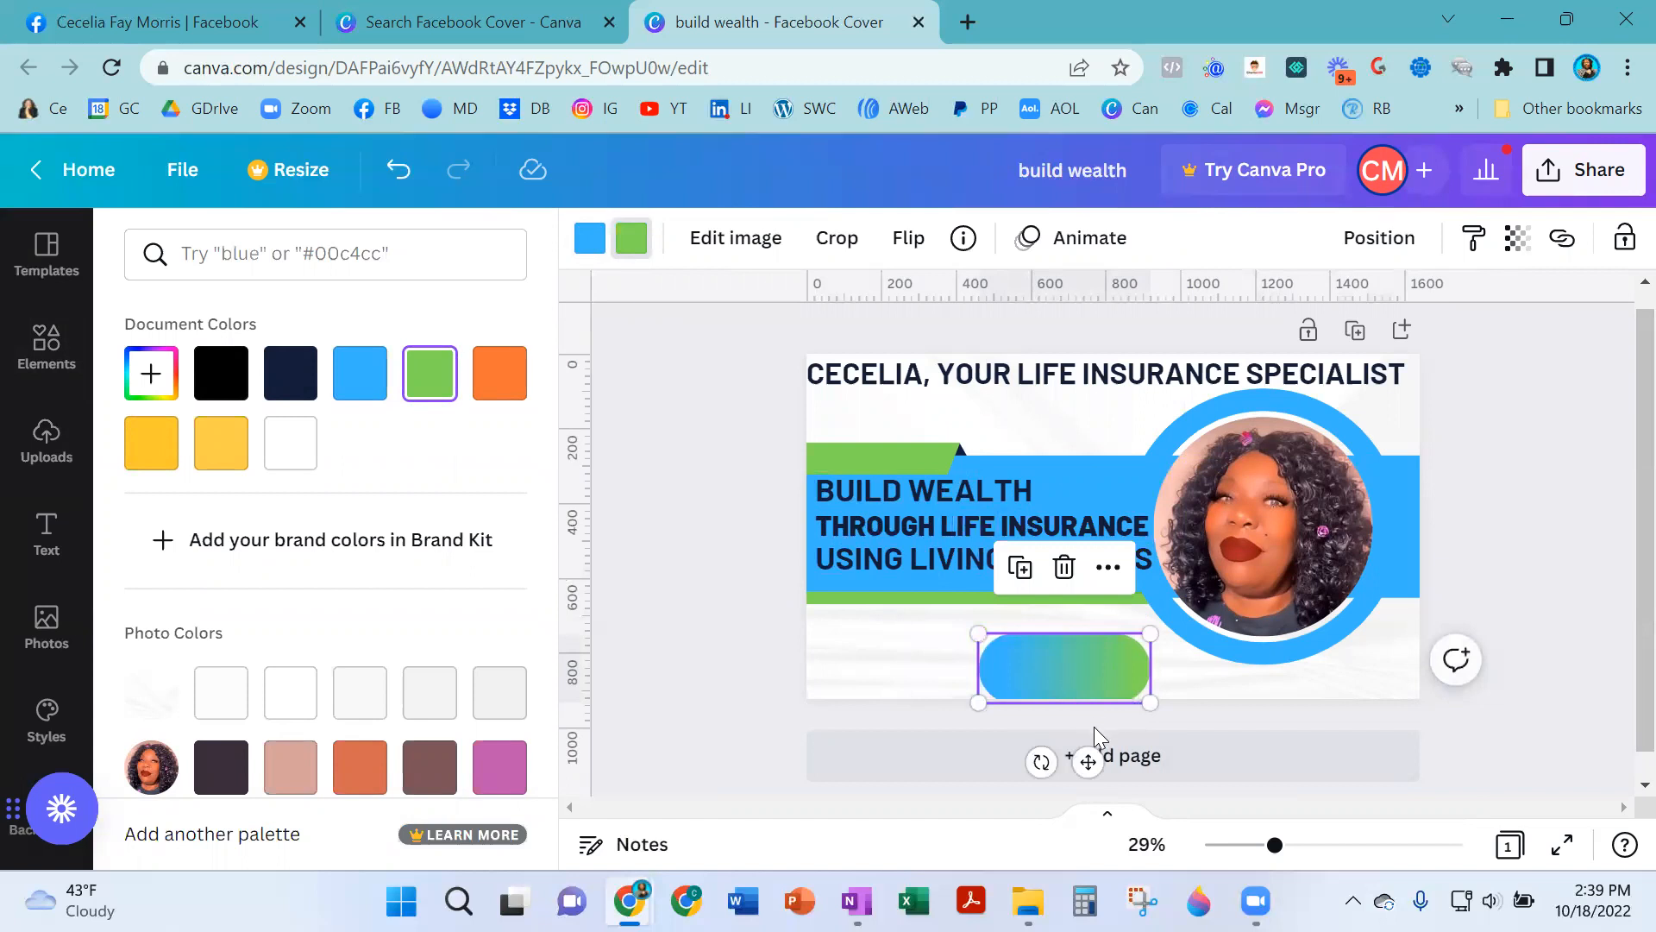
pyautogui.moveTo(1086, 760); pyautogui.dragTo(1074, 744)
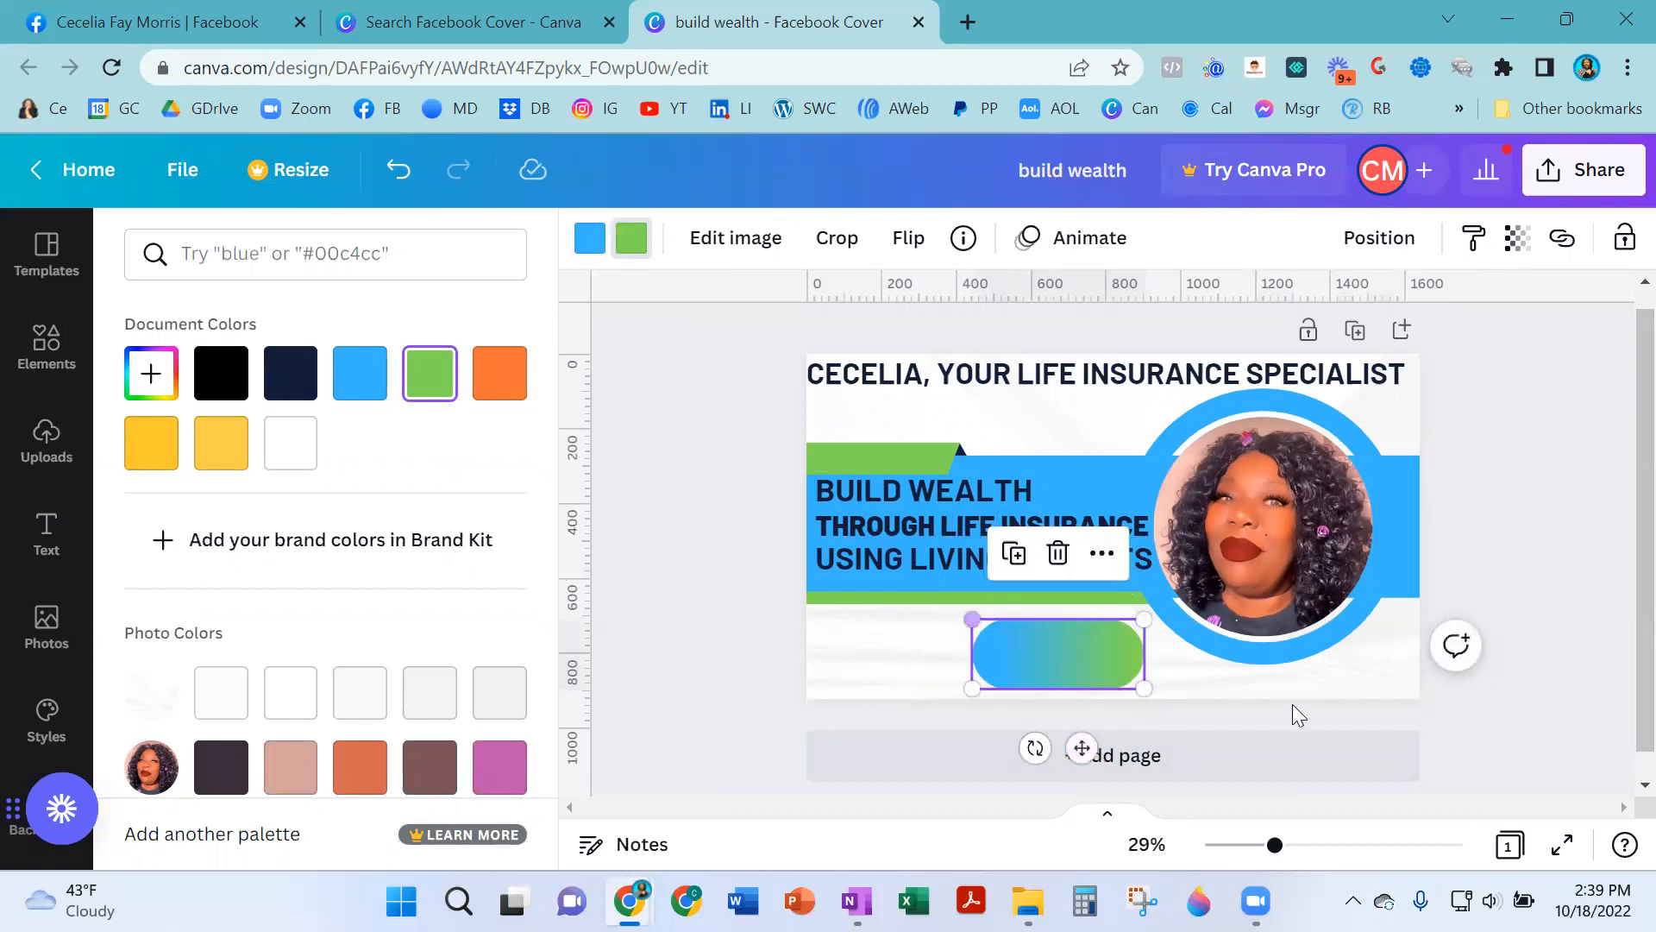
pyautogui.click(869, 638)
pyautogui.click(908, 661)
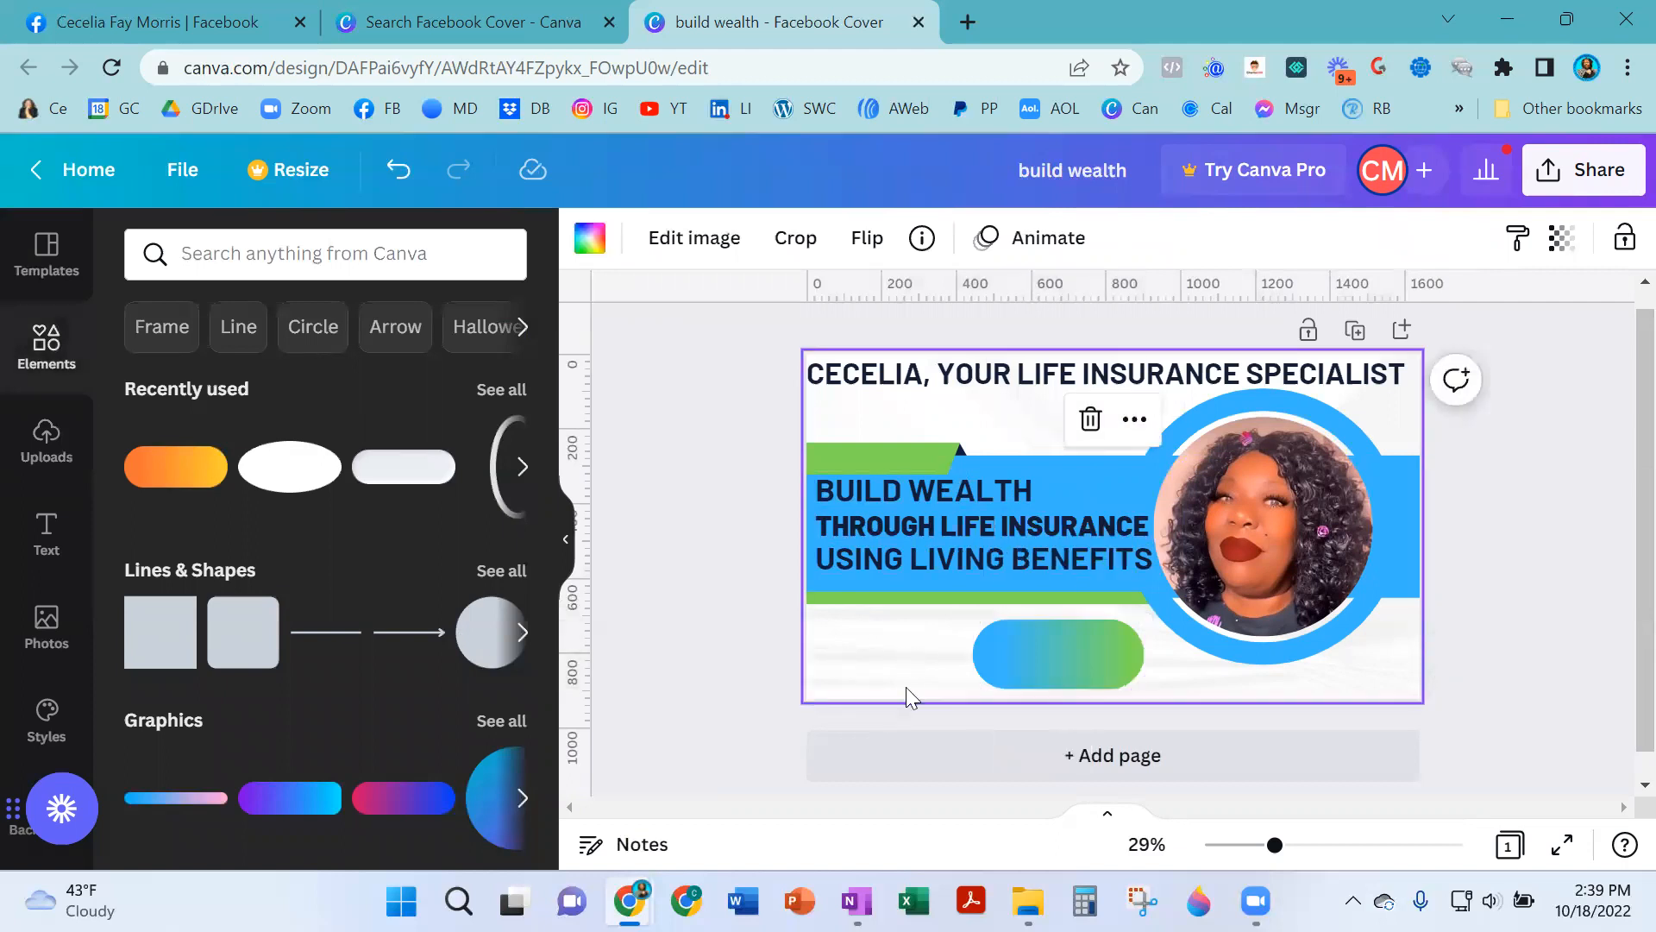
# - Compare the design with the current Facebook profile cover, viewing the profile as the public sees it
pyautogui.click(177, 19)
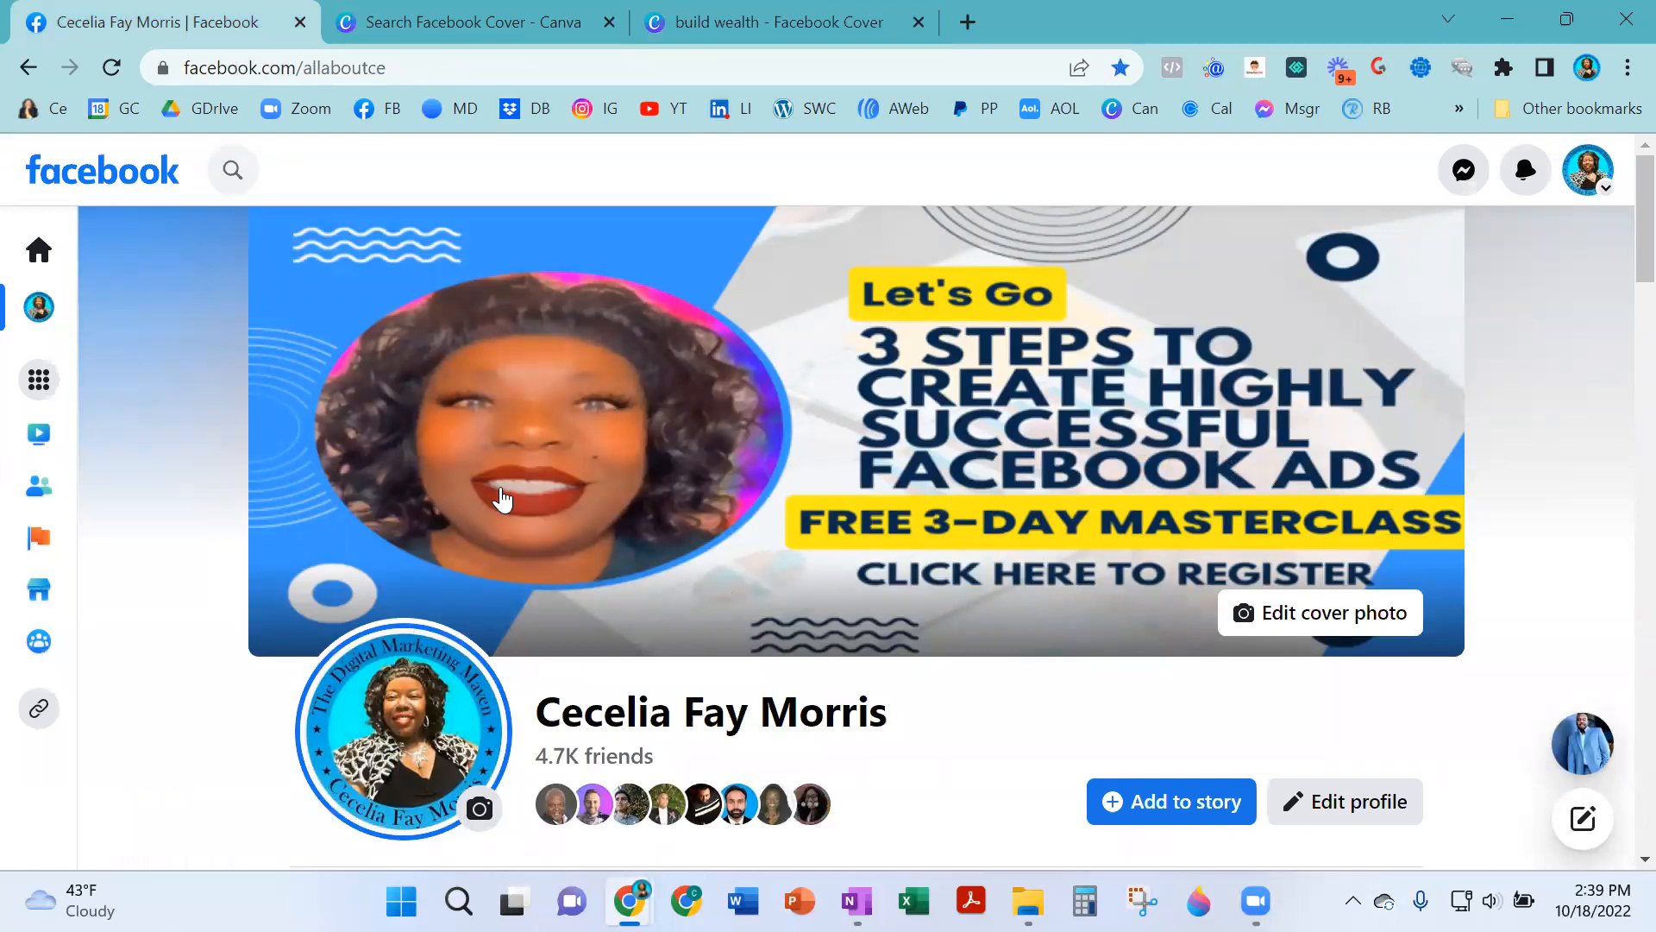
pyautogui.scroll(-3, 1507, 621)
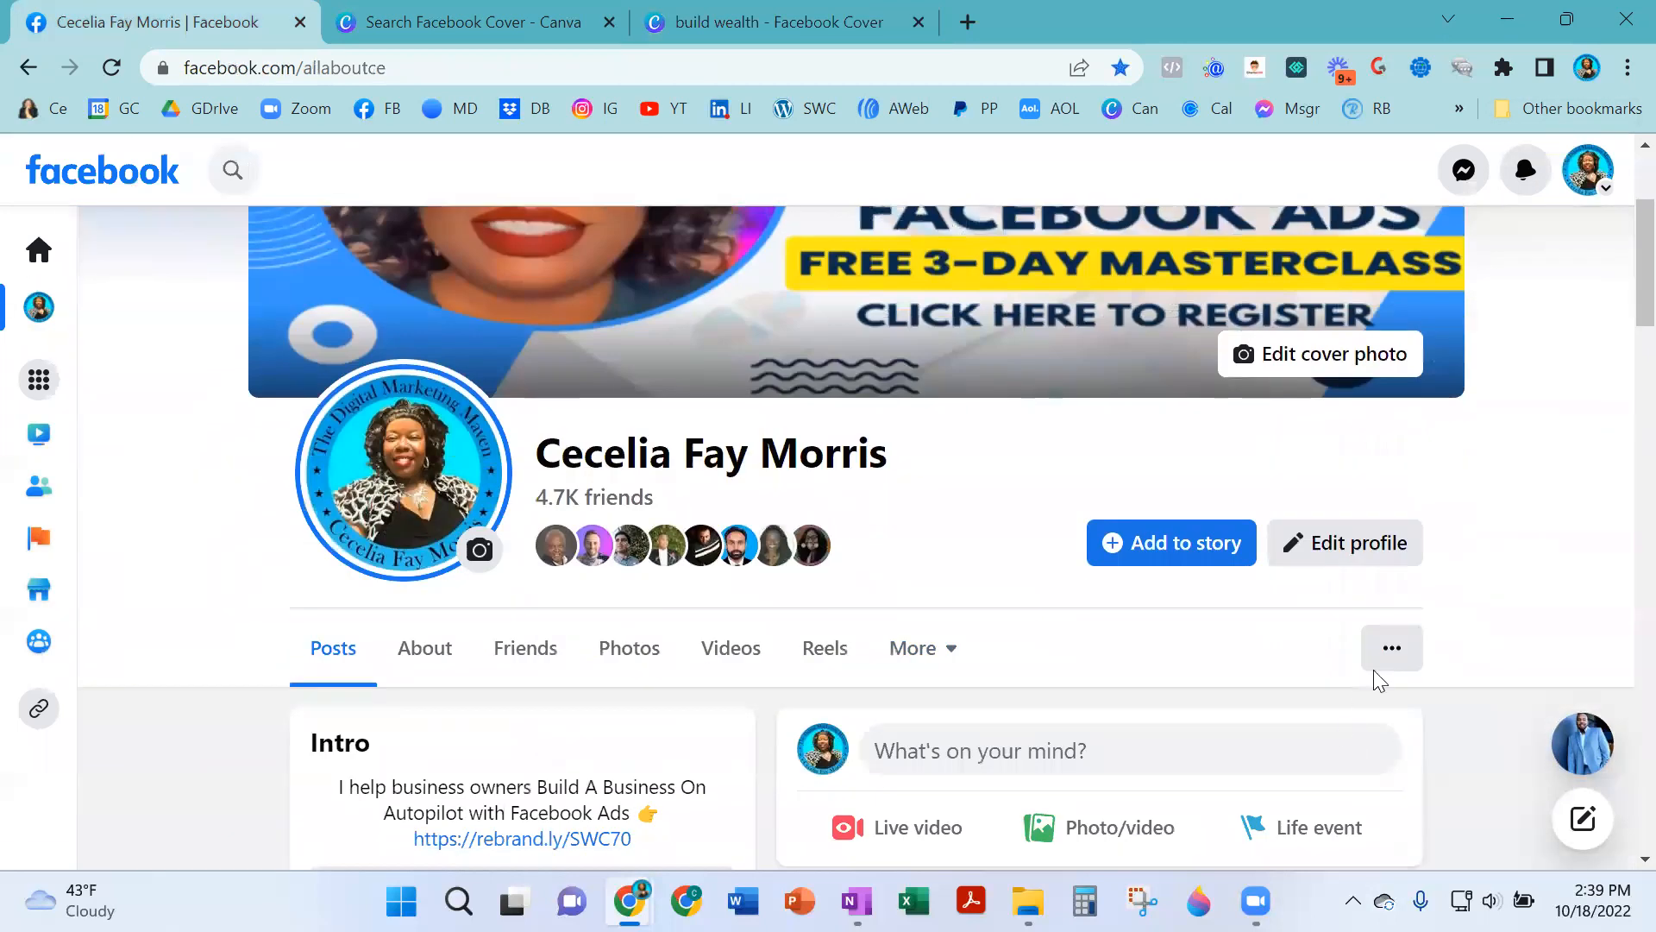
pyautogui.click(1399, 645)
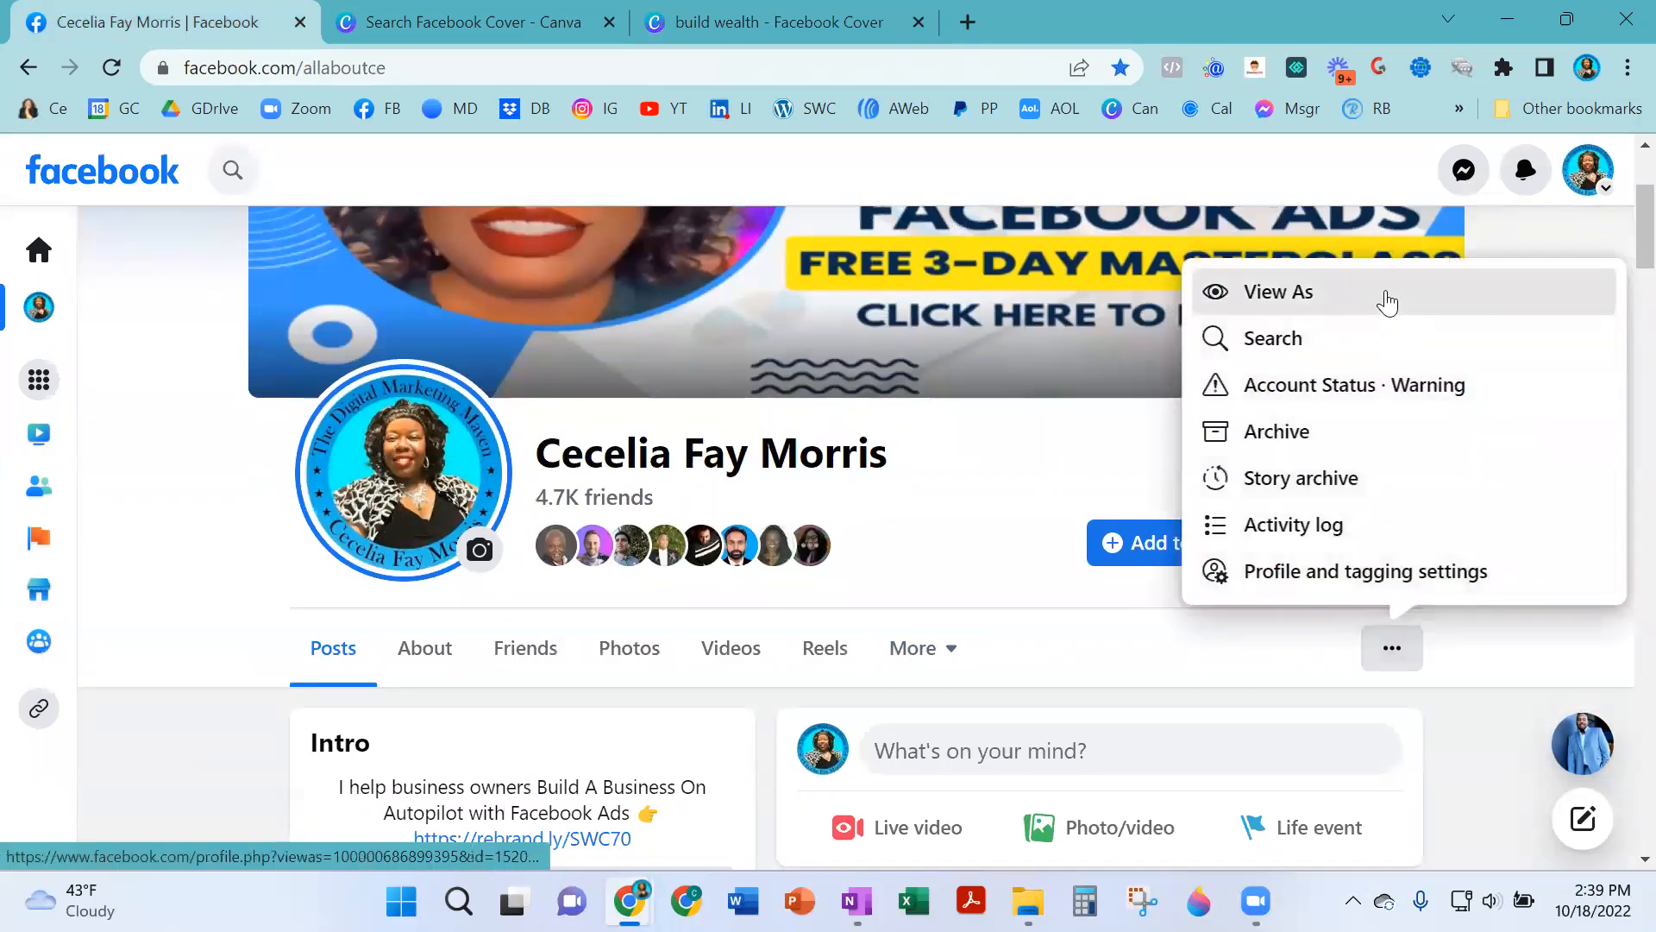
pyautogui.click(1388, 296)
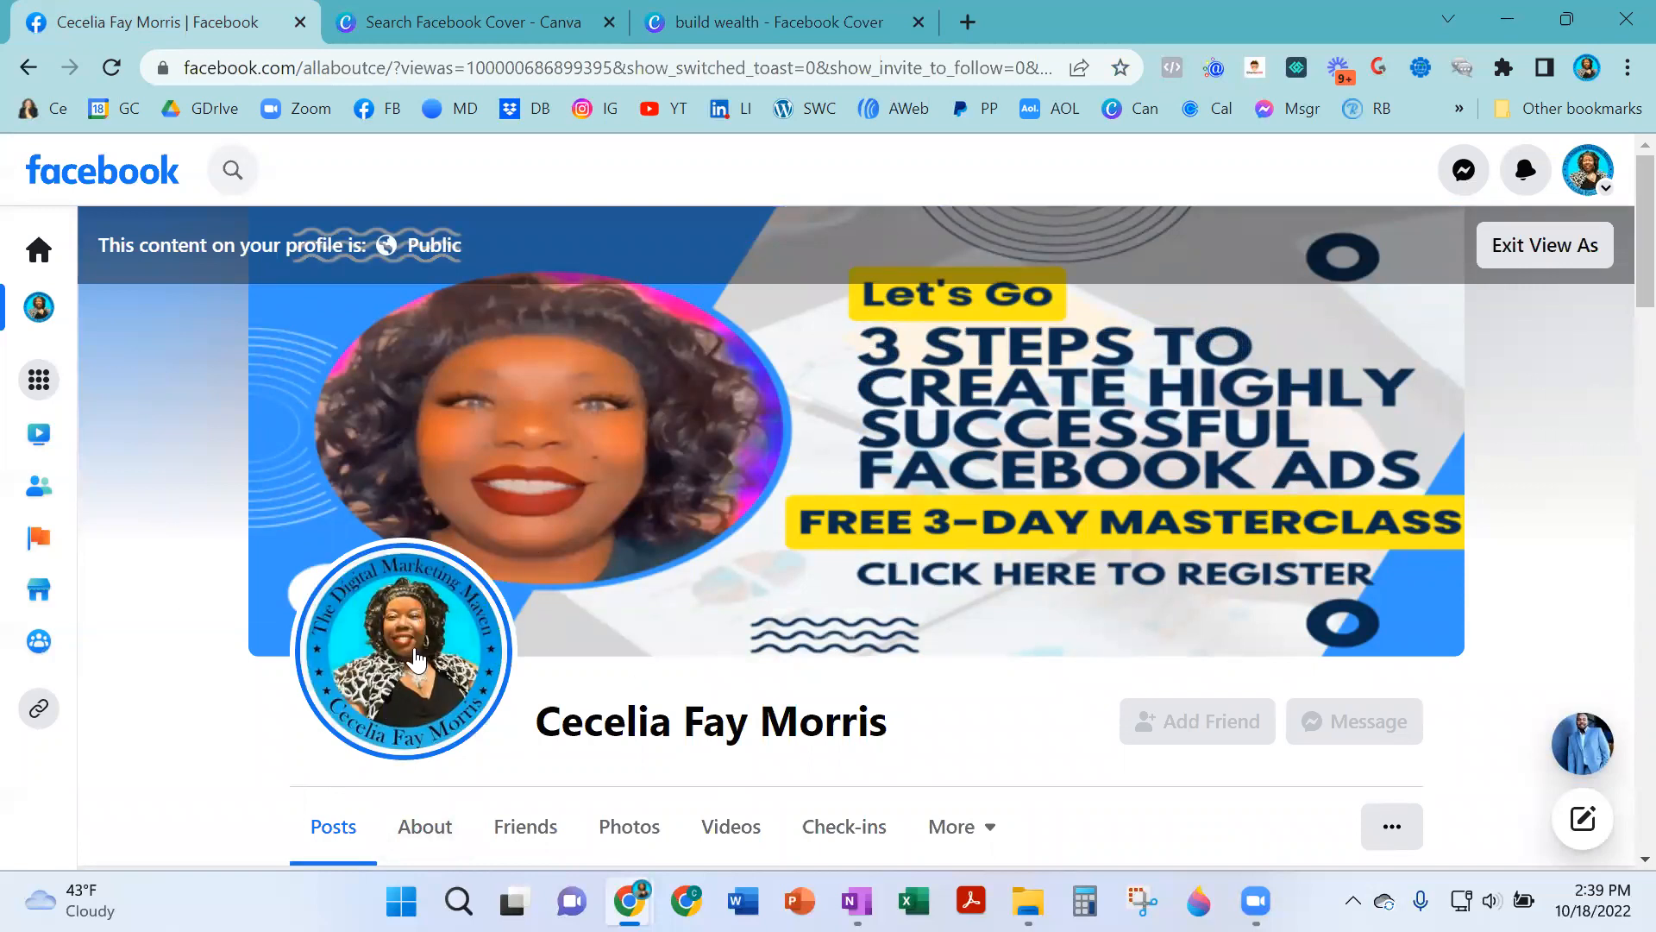
pyautogui.click(841, 23)
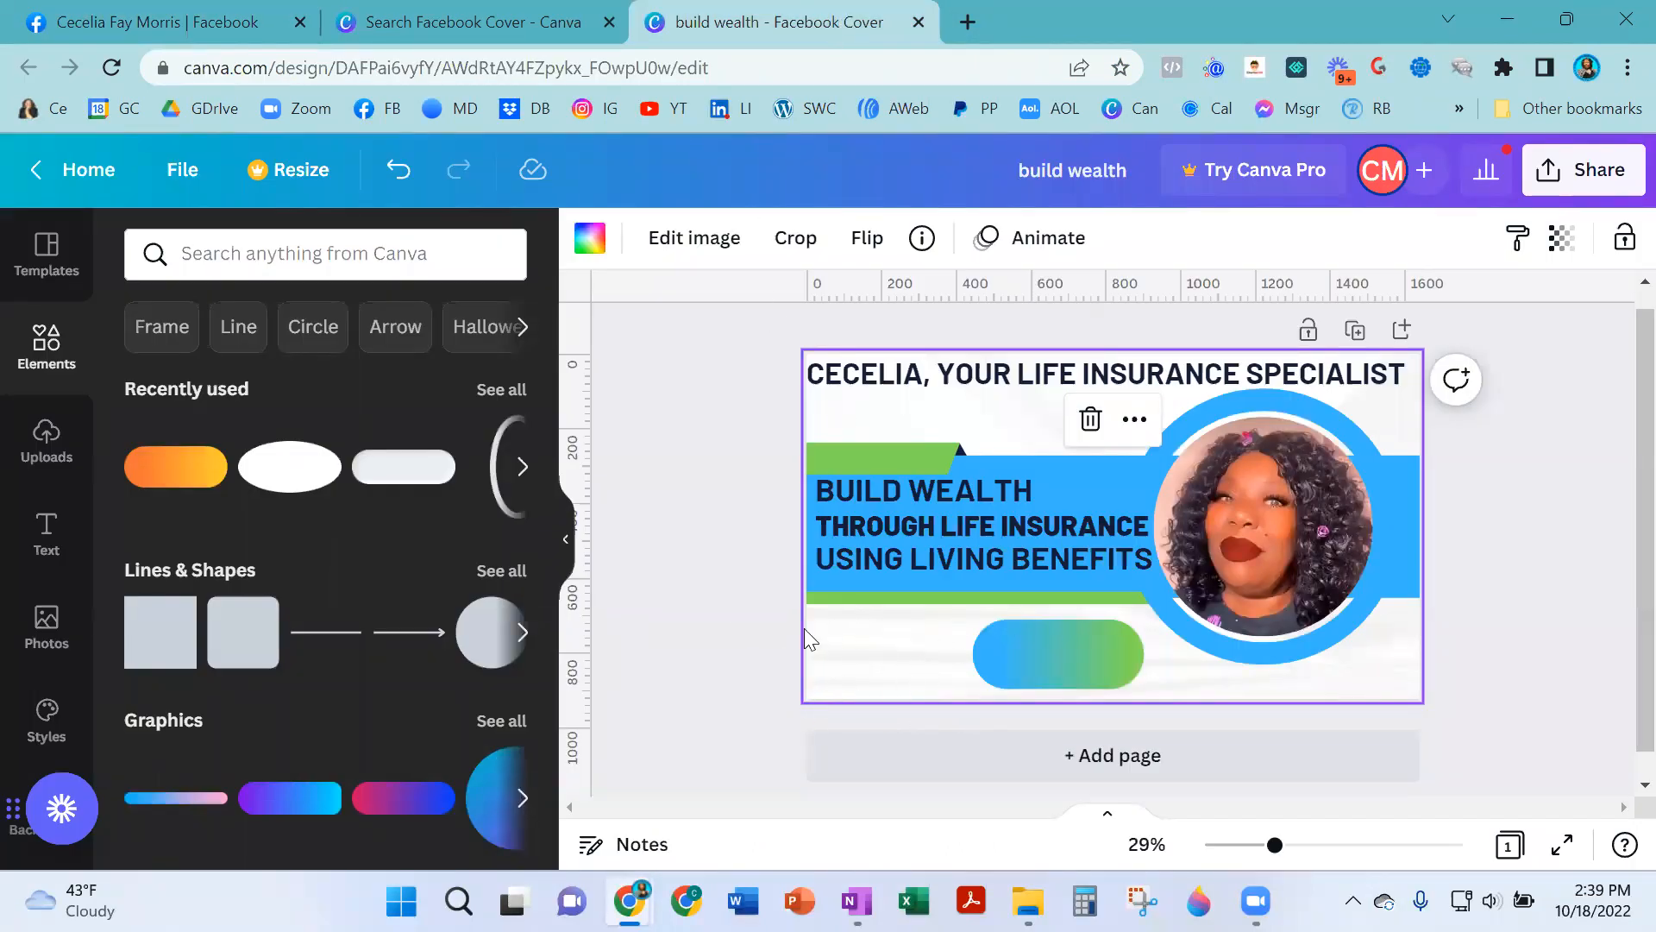
pyautogui.click(175, 12)
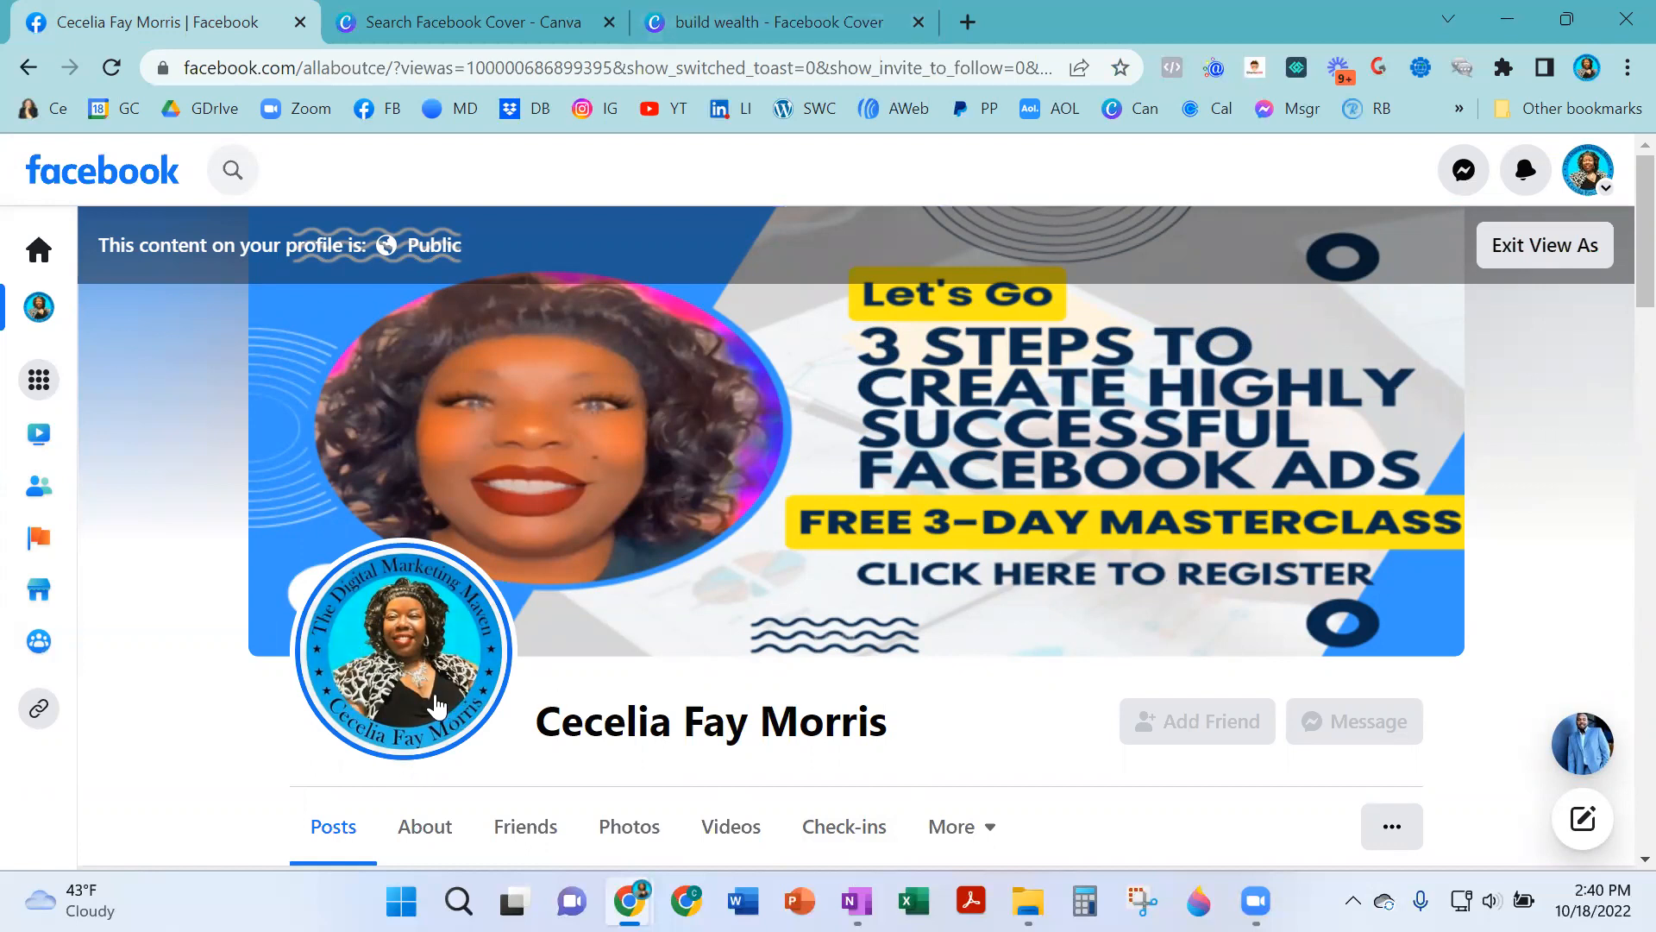
pyautogui.click(761, 25)
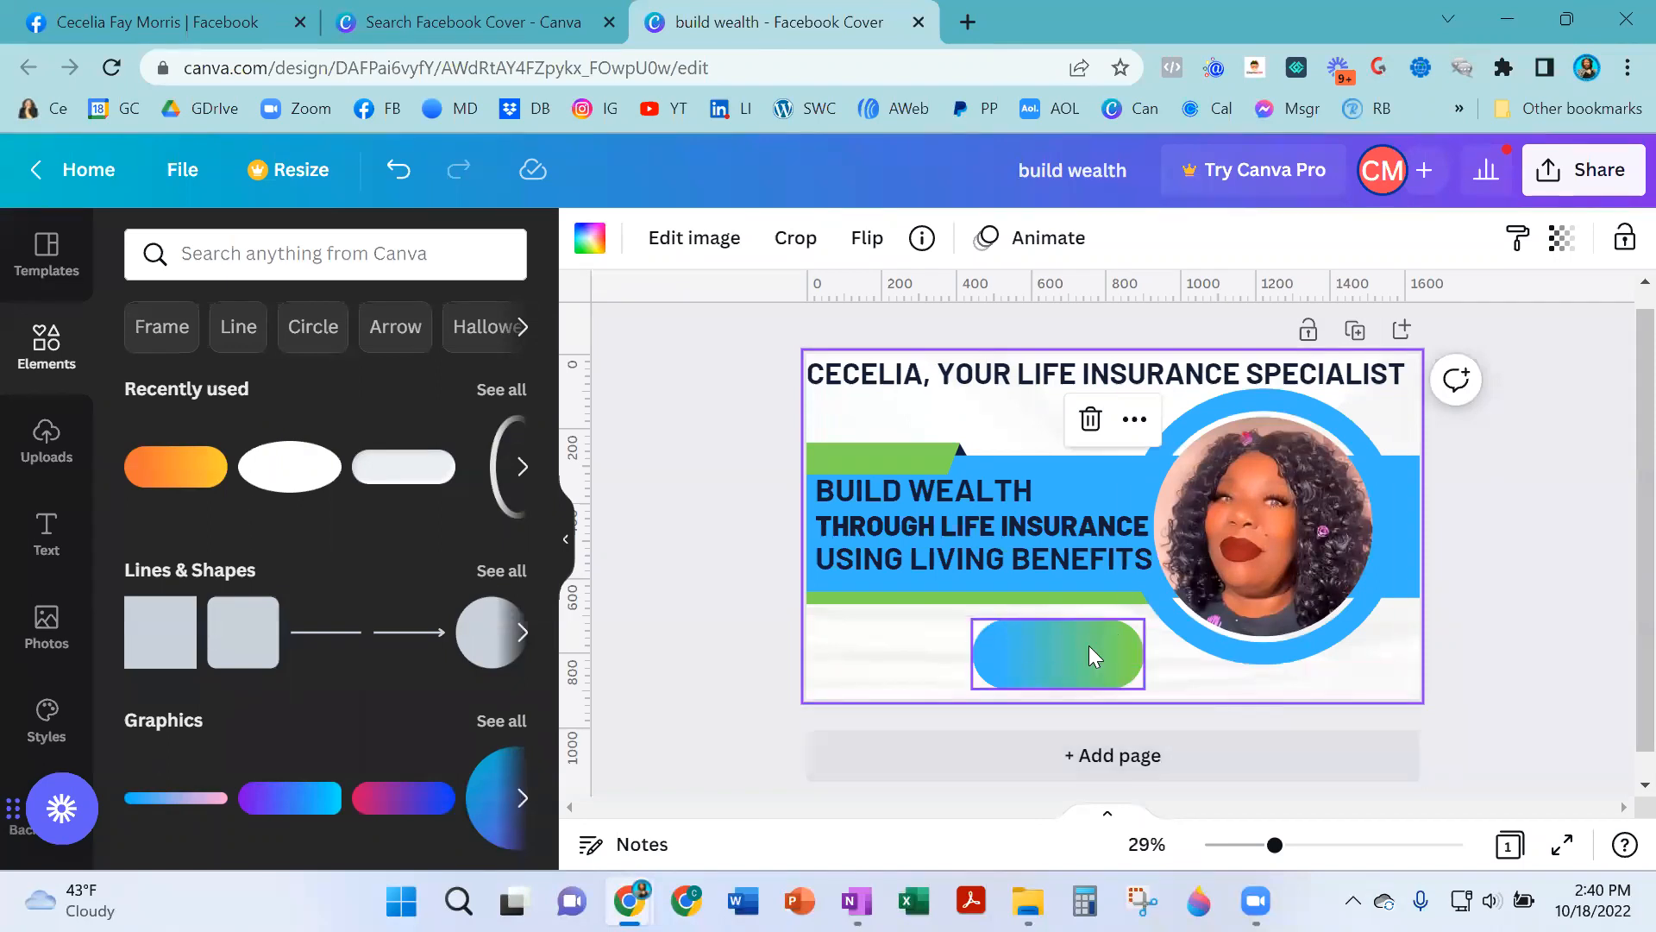
# - Duplicate the "USING LIVING BENEFITS" line onto the pill and change its text to "CLICK HERE FOR DETAILS"
pyautogui.click(988, 555)
pyautogui.click(940, 485)
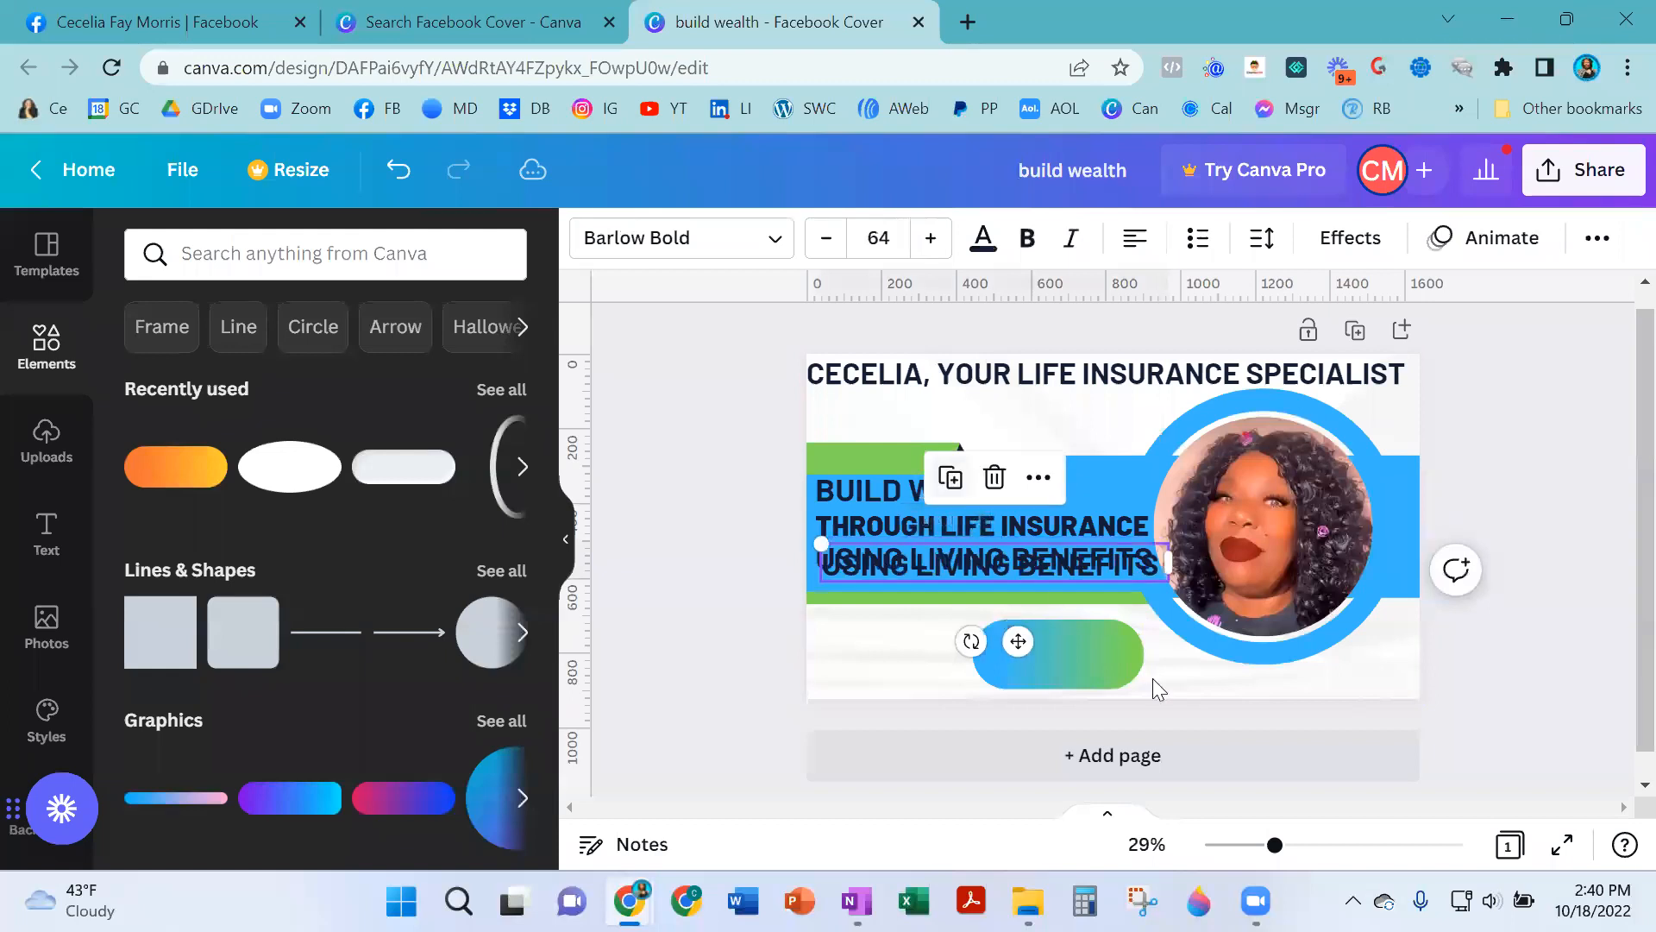
pyautogui.moveTo(1023, 640); pyautogui.dragTo(1094, 742)
pyautogui.doubleClick(1066, 668)
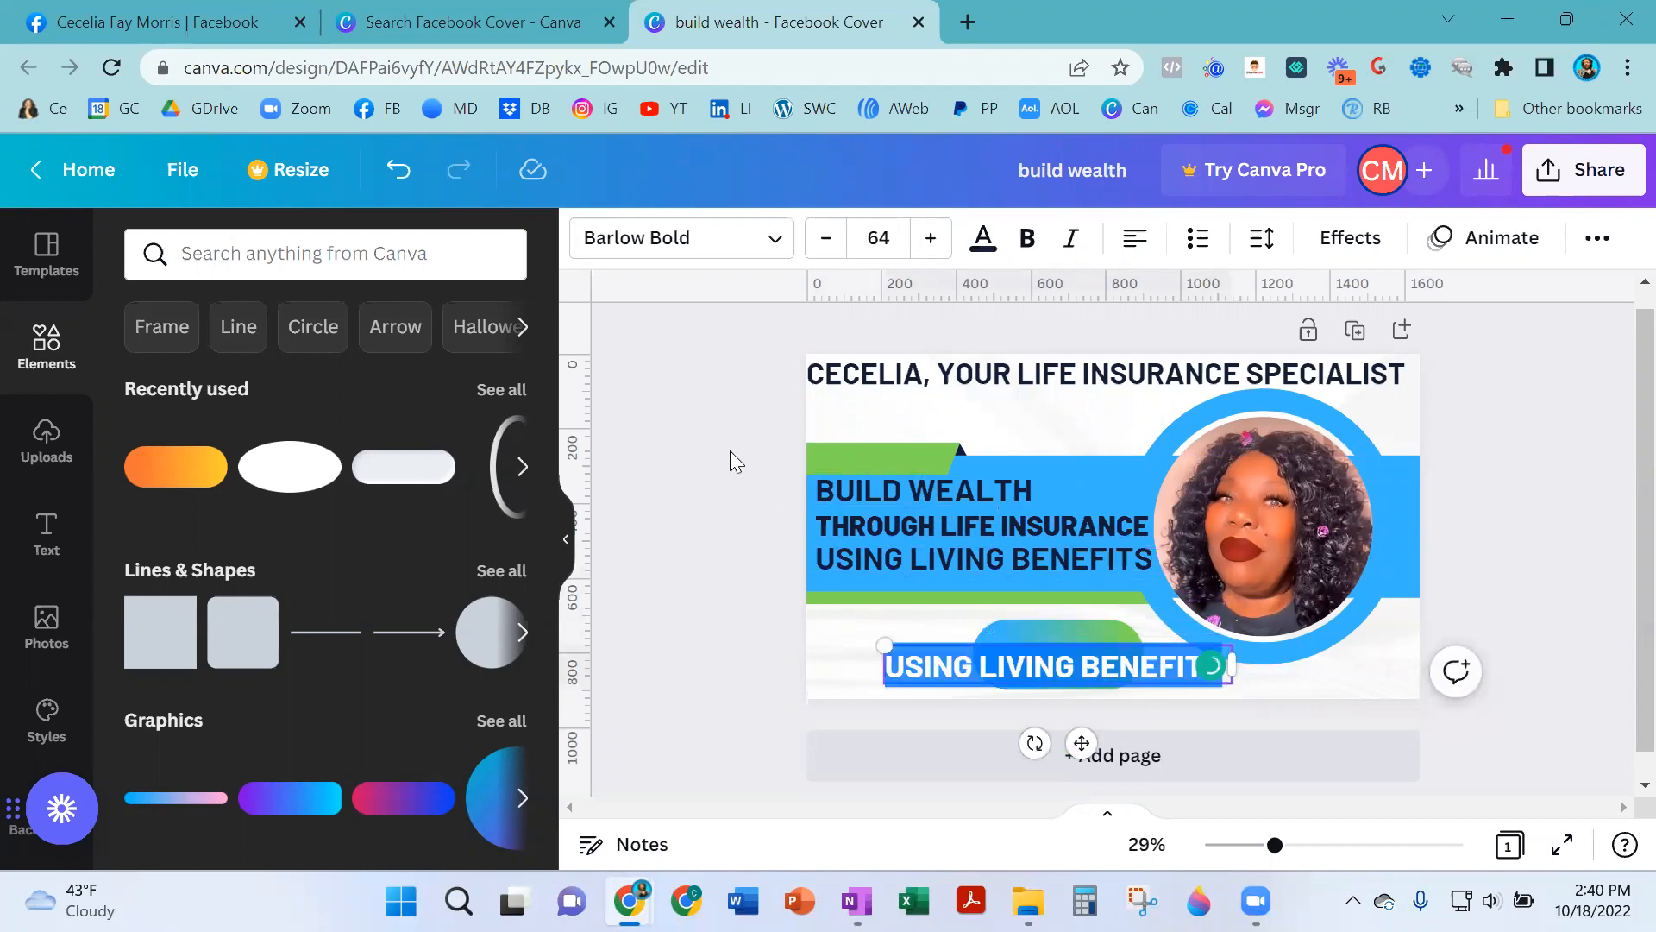
pyautogui.write('CLIK')
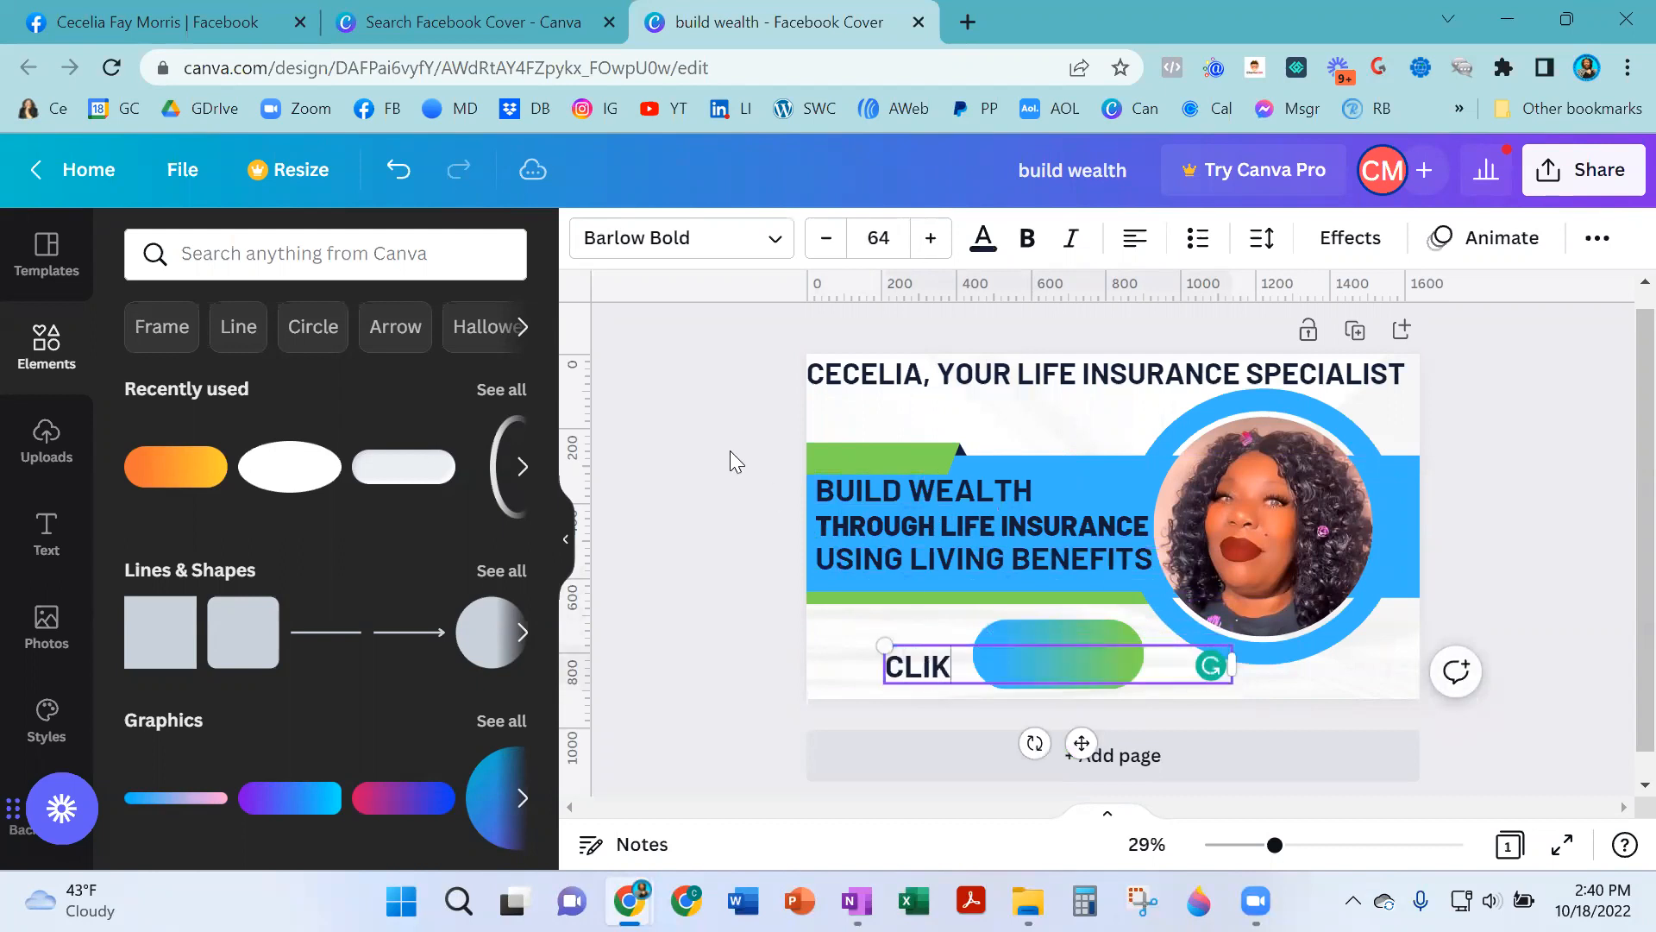
pyautogui.press('BackSpace')
pyautogui.write('CK HER FOR')
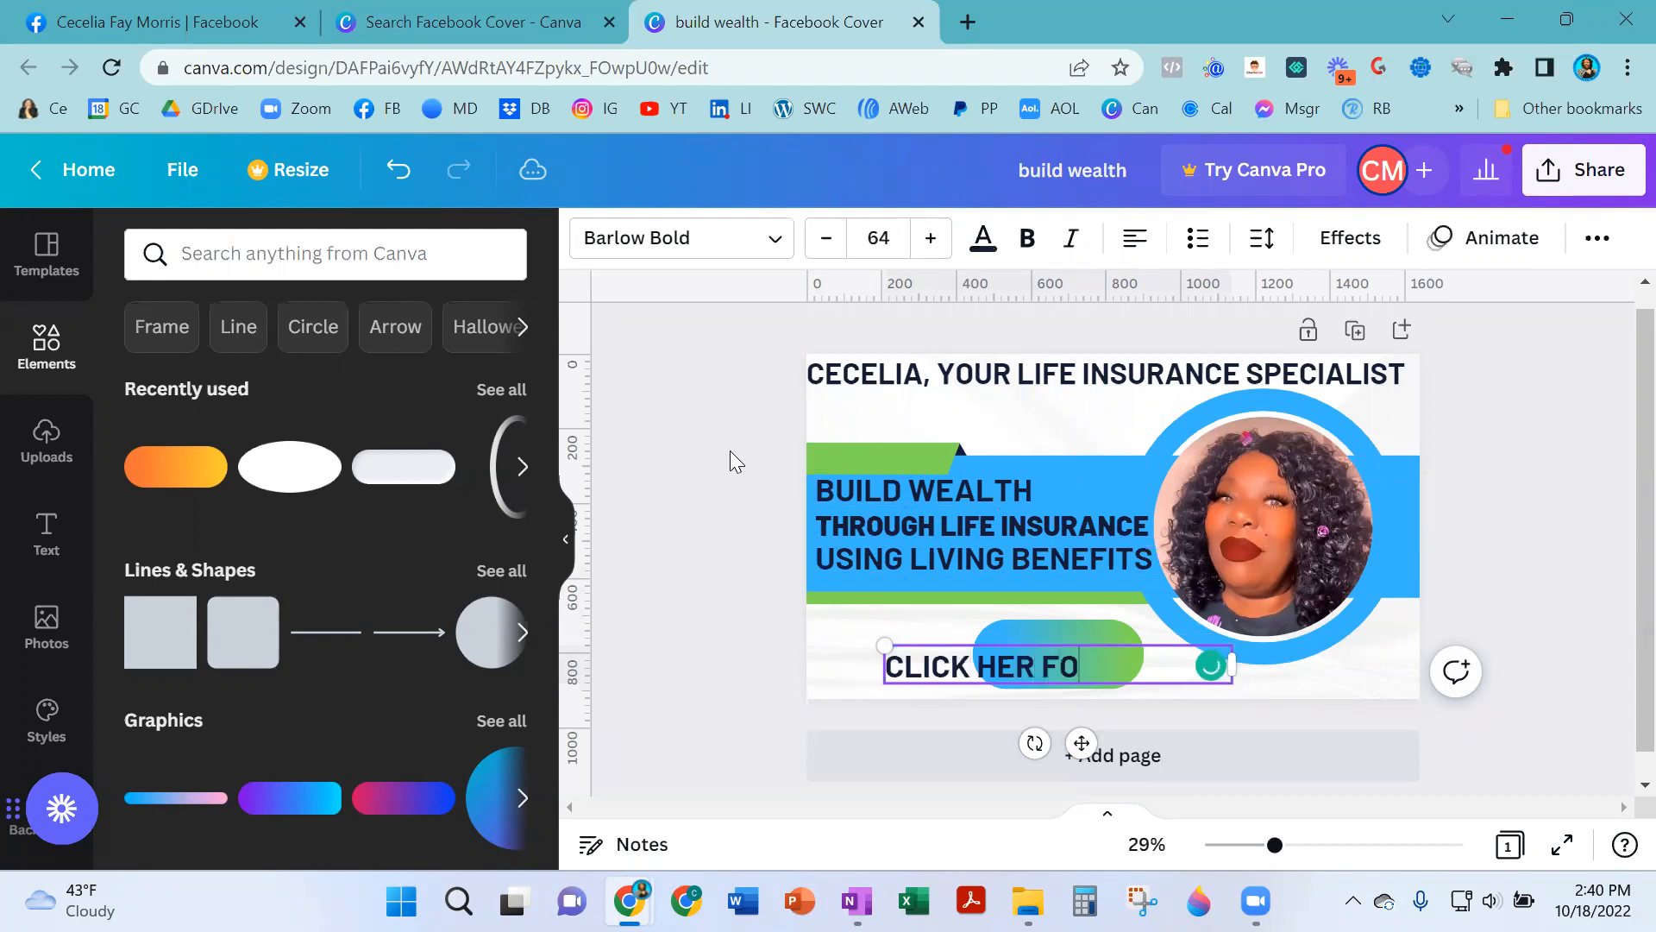
pyautogui.press('BackSpace')
pyautogui.press('BackSpace')
pyautogui.press('BackSpace')
pyautogui.press('BackSpace')
pyautogui.write('E FOR M')
pyautogui.press('BackSpace')
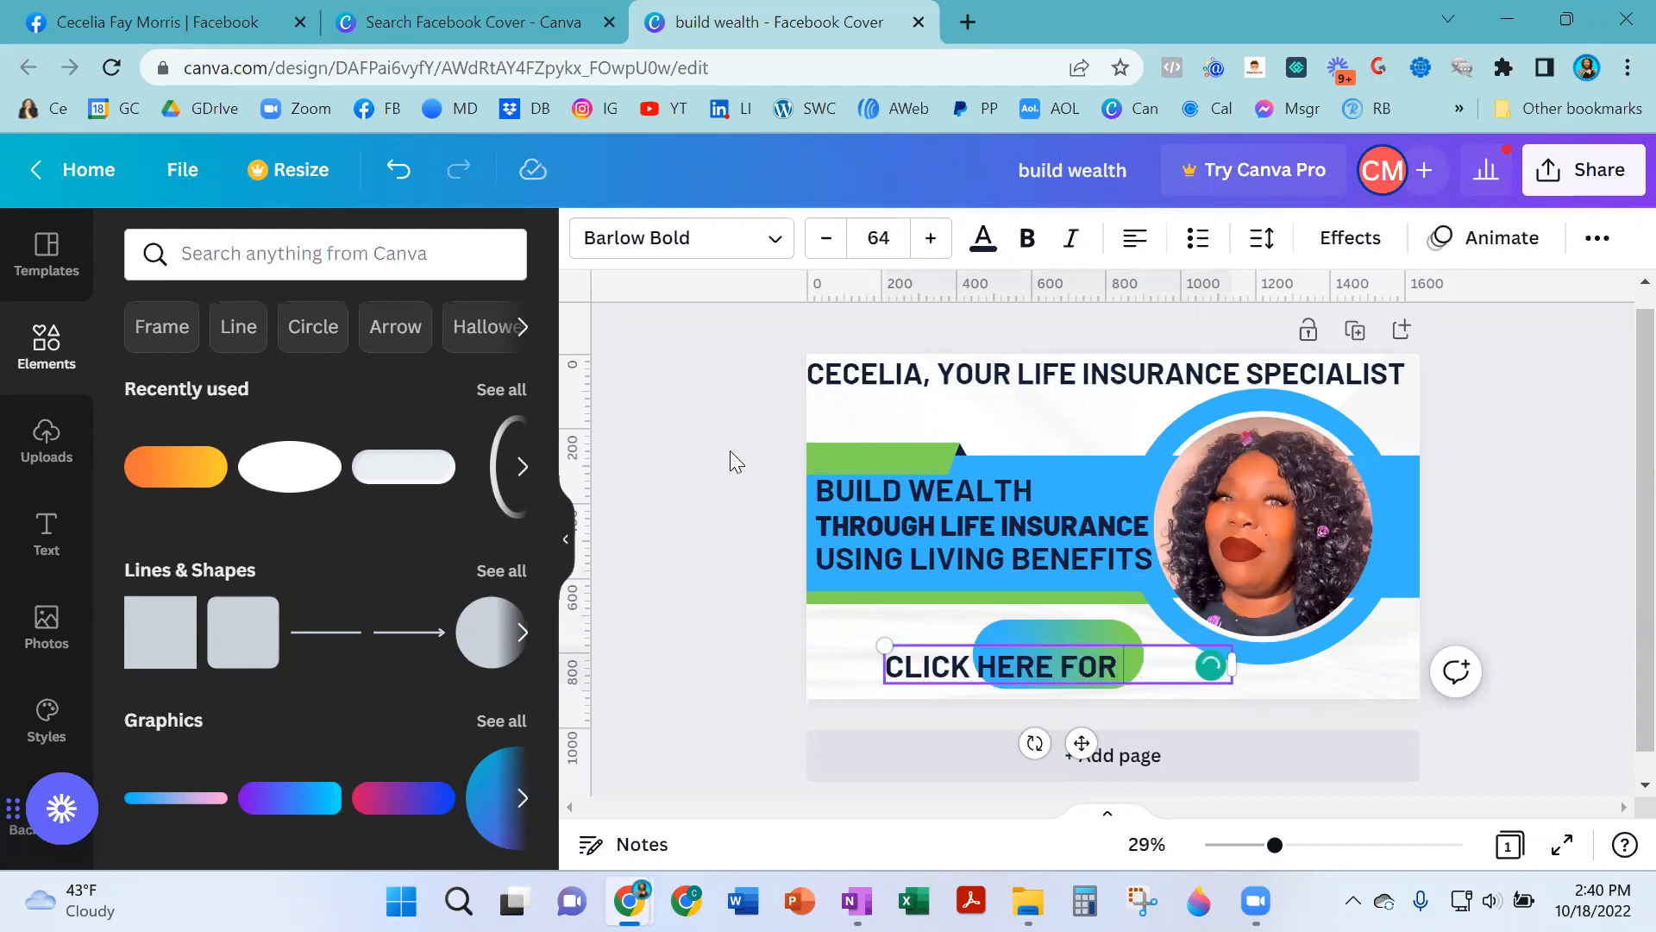
pyautogui.write('DETAILS')
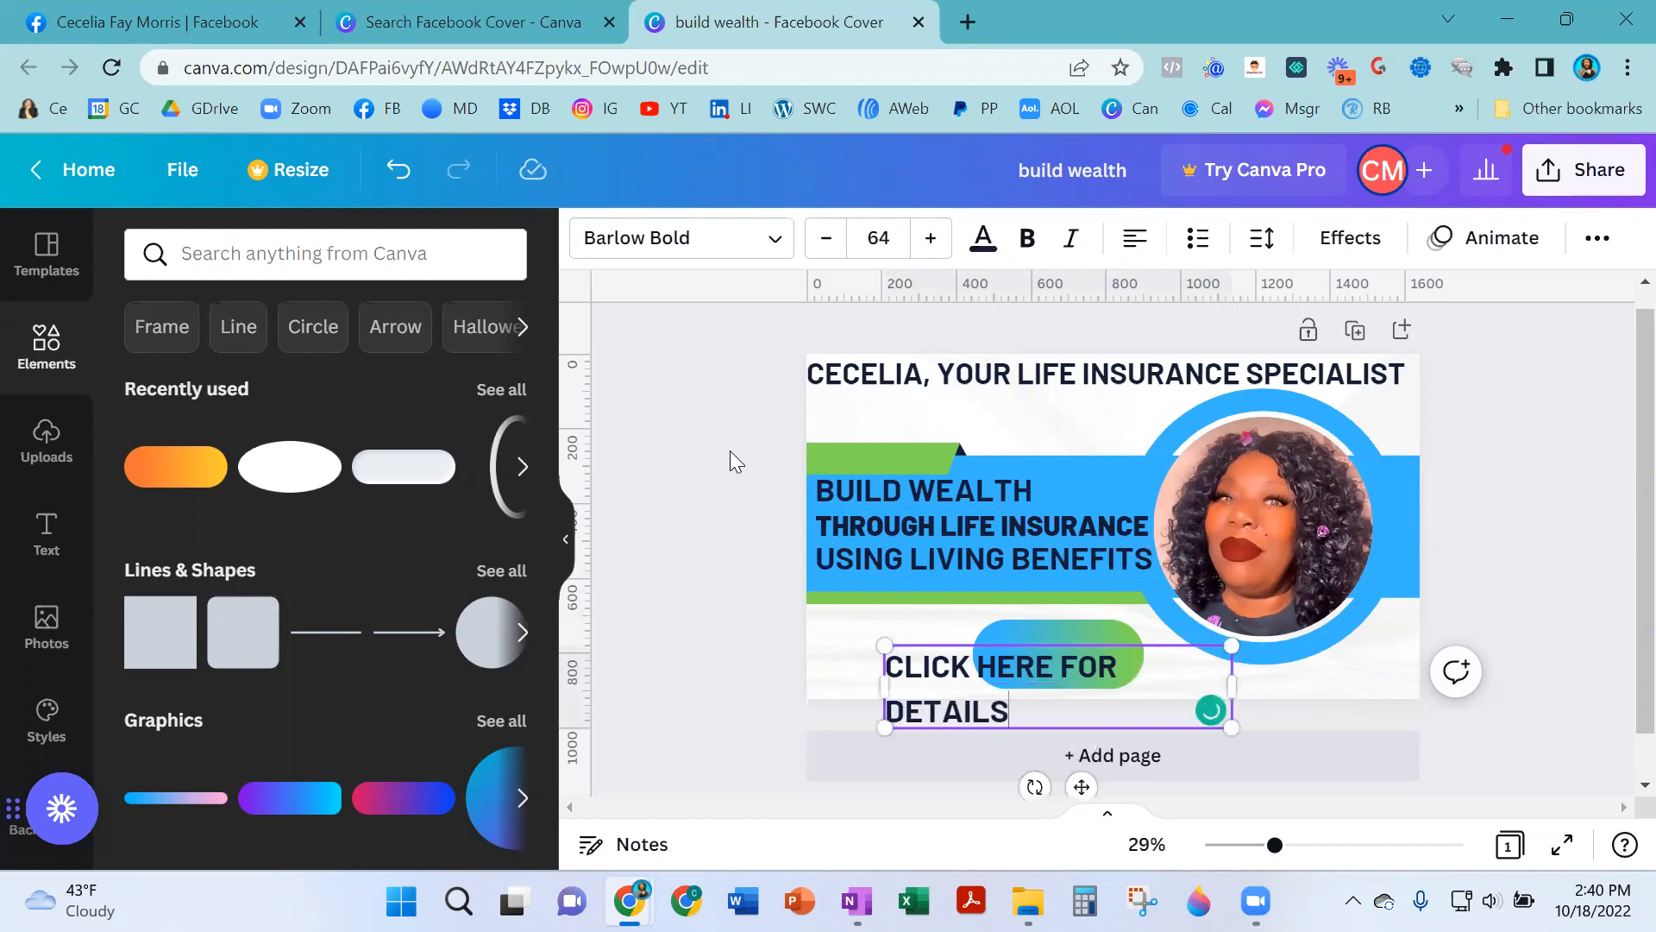
# - Narrow the button text box, move it over the pill, and center-align the text
pyautogui.click(1230, 684)
pyautogui.moveTo(1230, 684); pyautogui.dragTo(1126, 664)
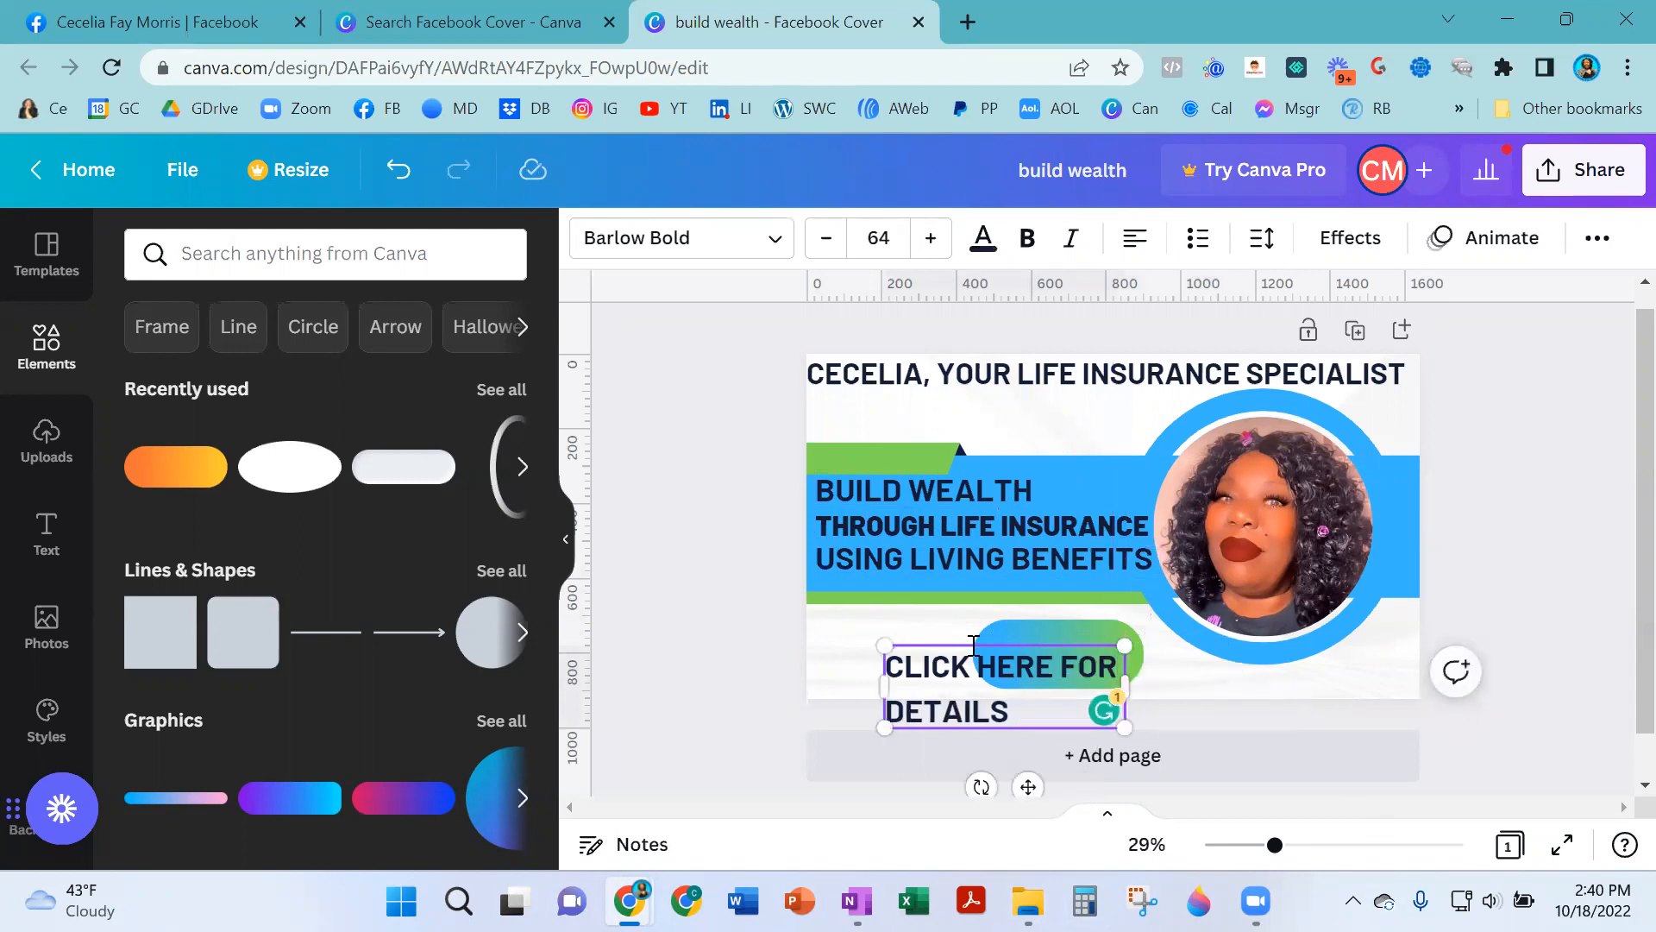
pyautogui.moveTo(1028, 786); pyautogui.dragTo(1105, 754)
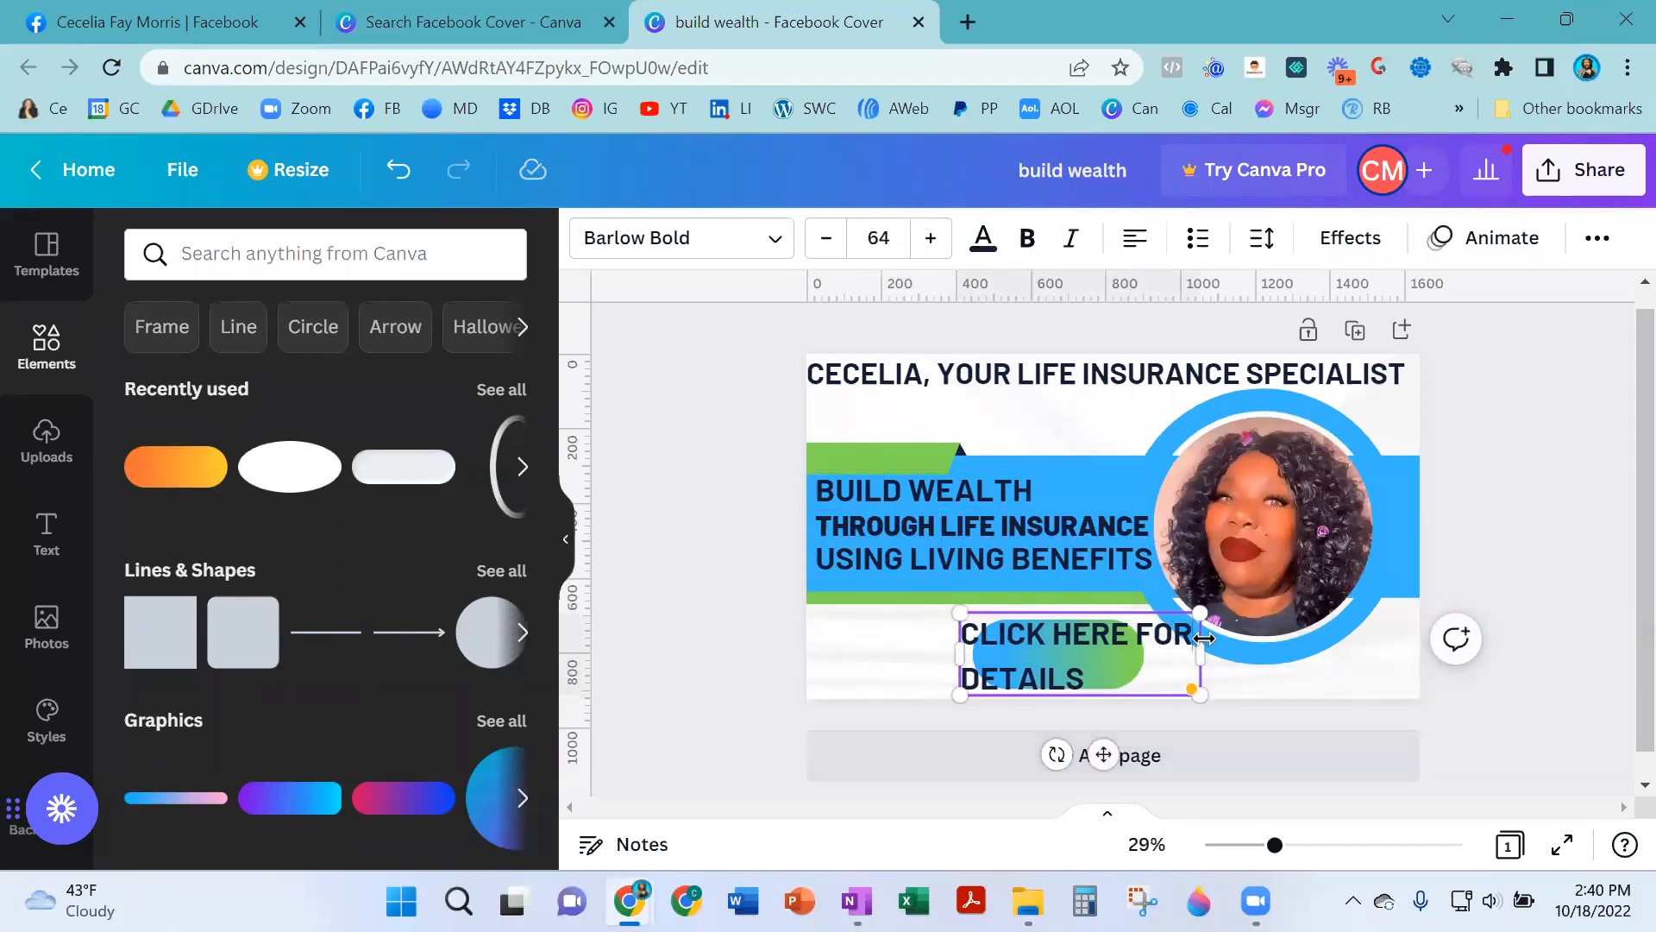
pyautogui.moveTo(1202, 647); pyautogui.dragTo(1180, 646)
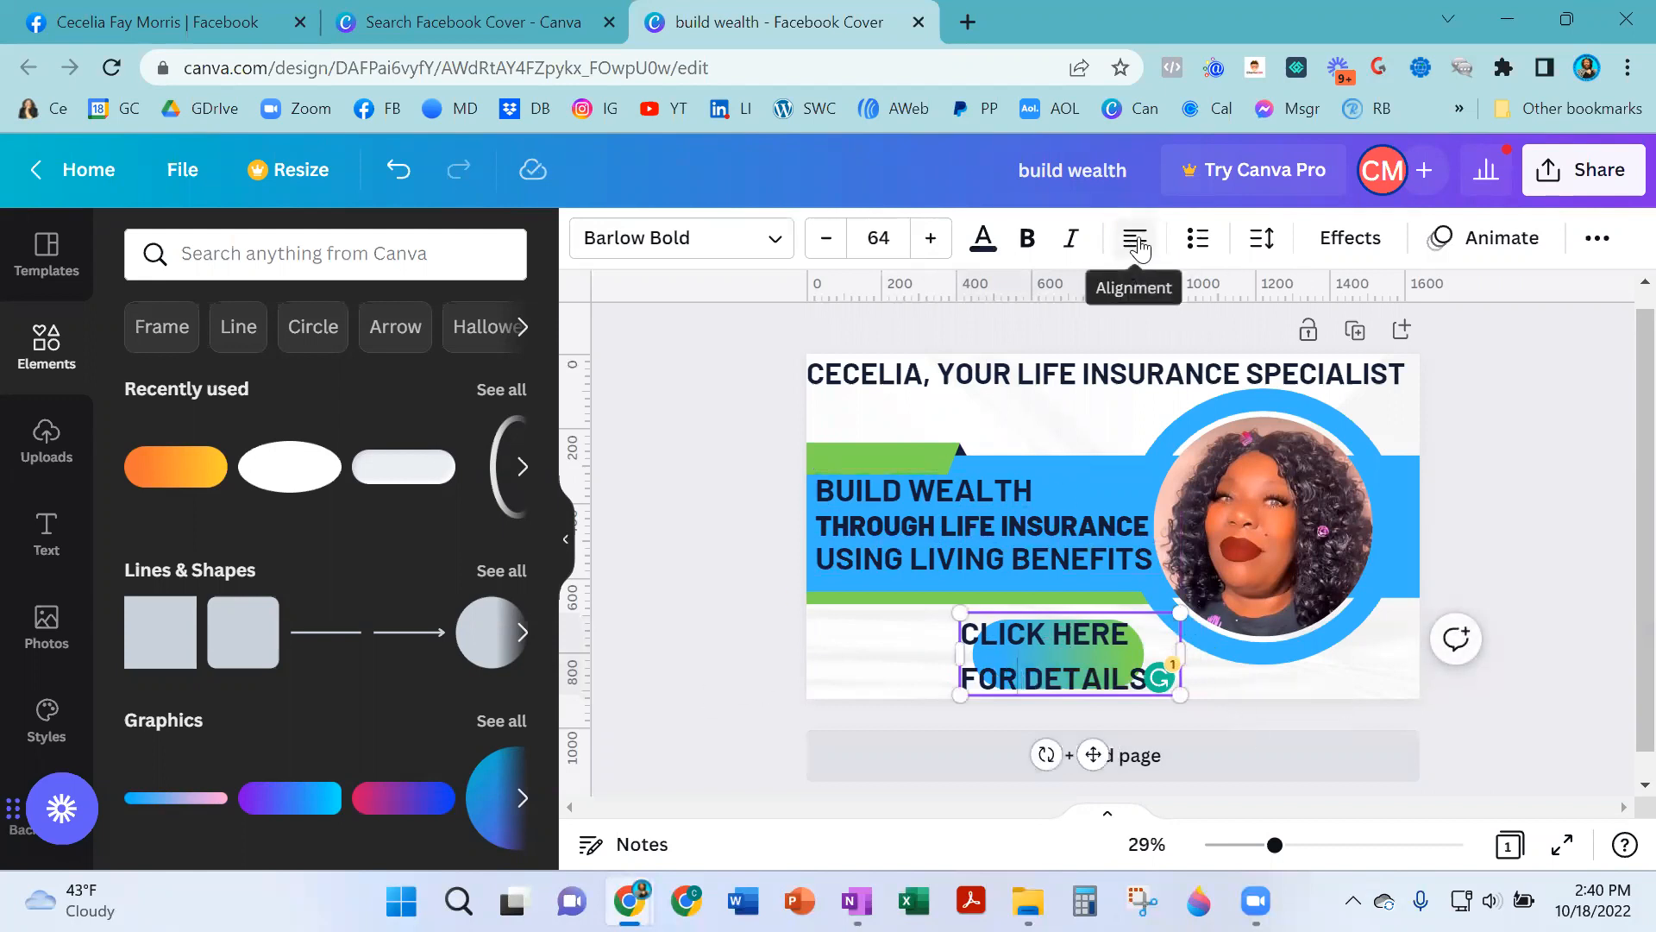
pyautogui.click(1376, 677)
pyautogui.click(1076, 631)
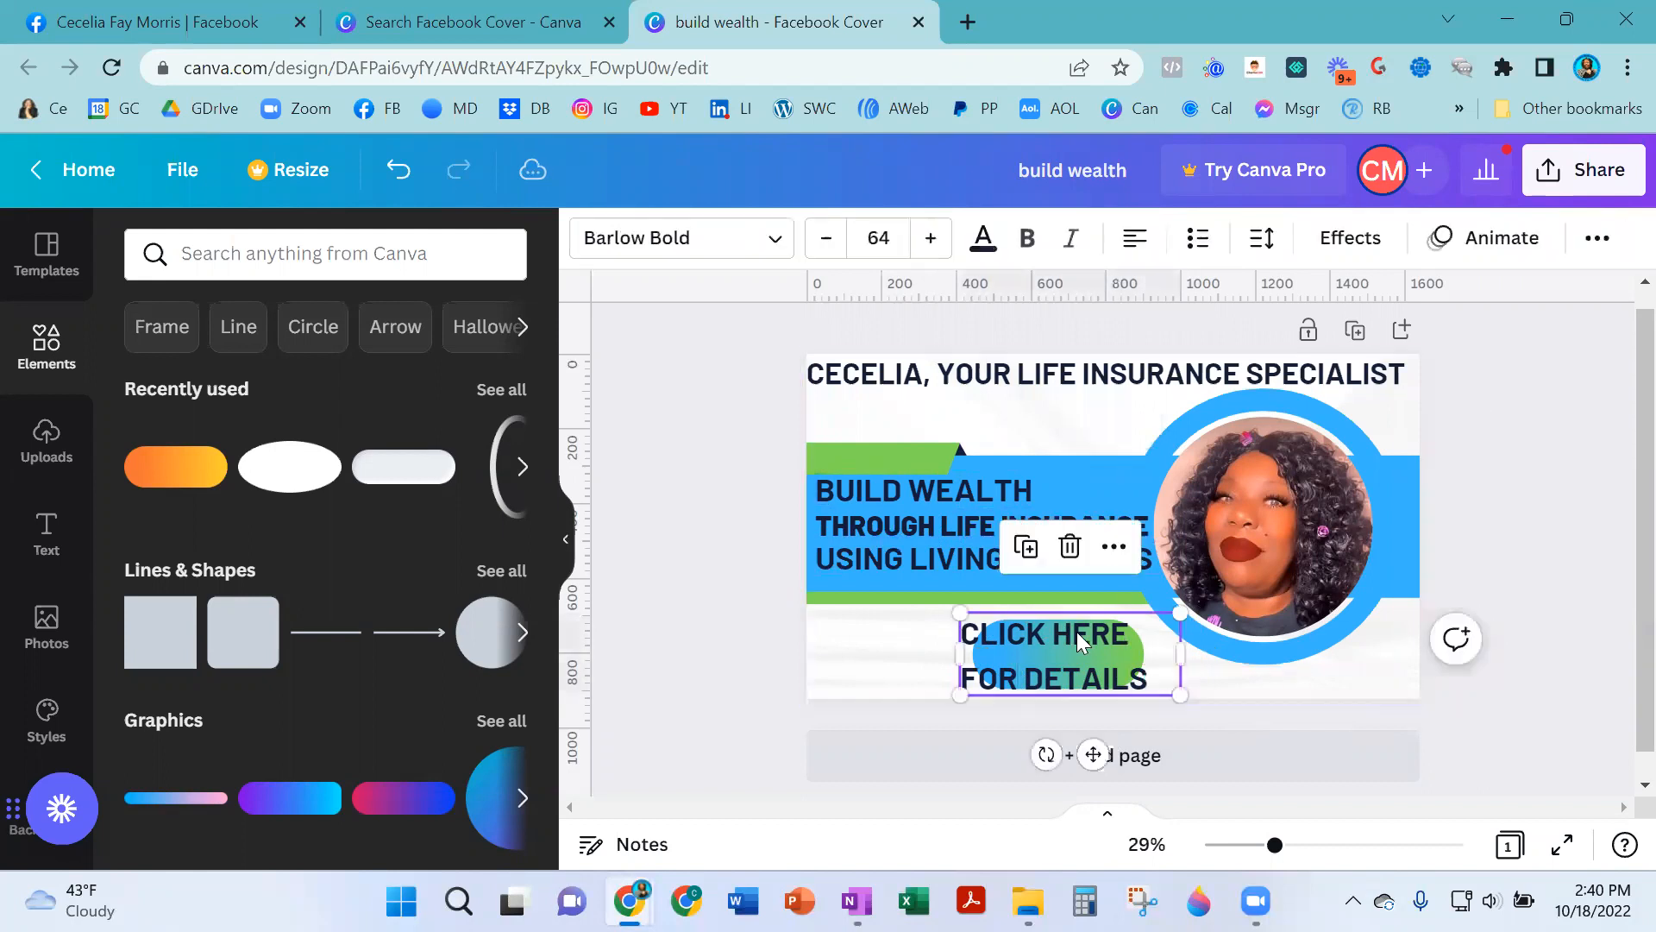
pyautogui.click(1135, 240)
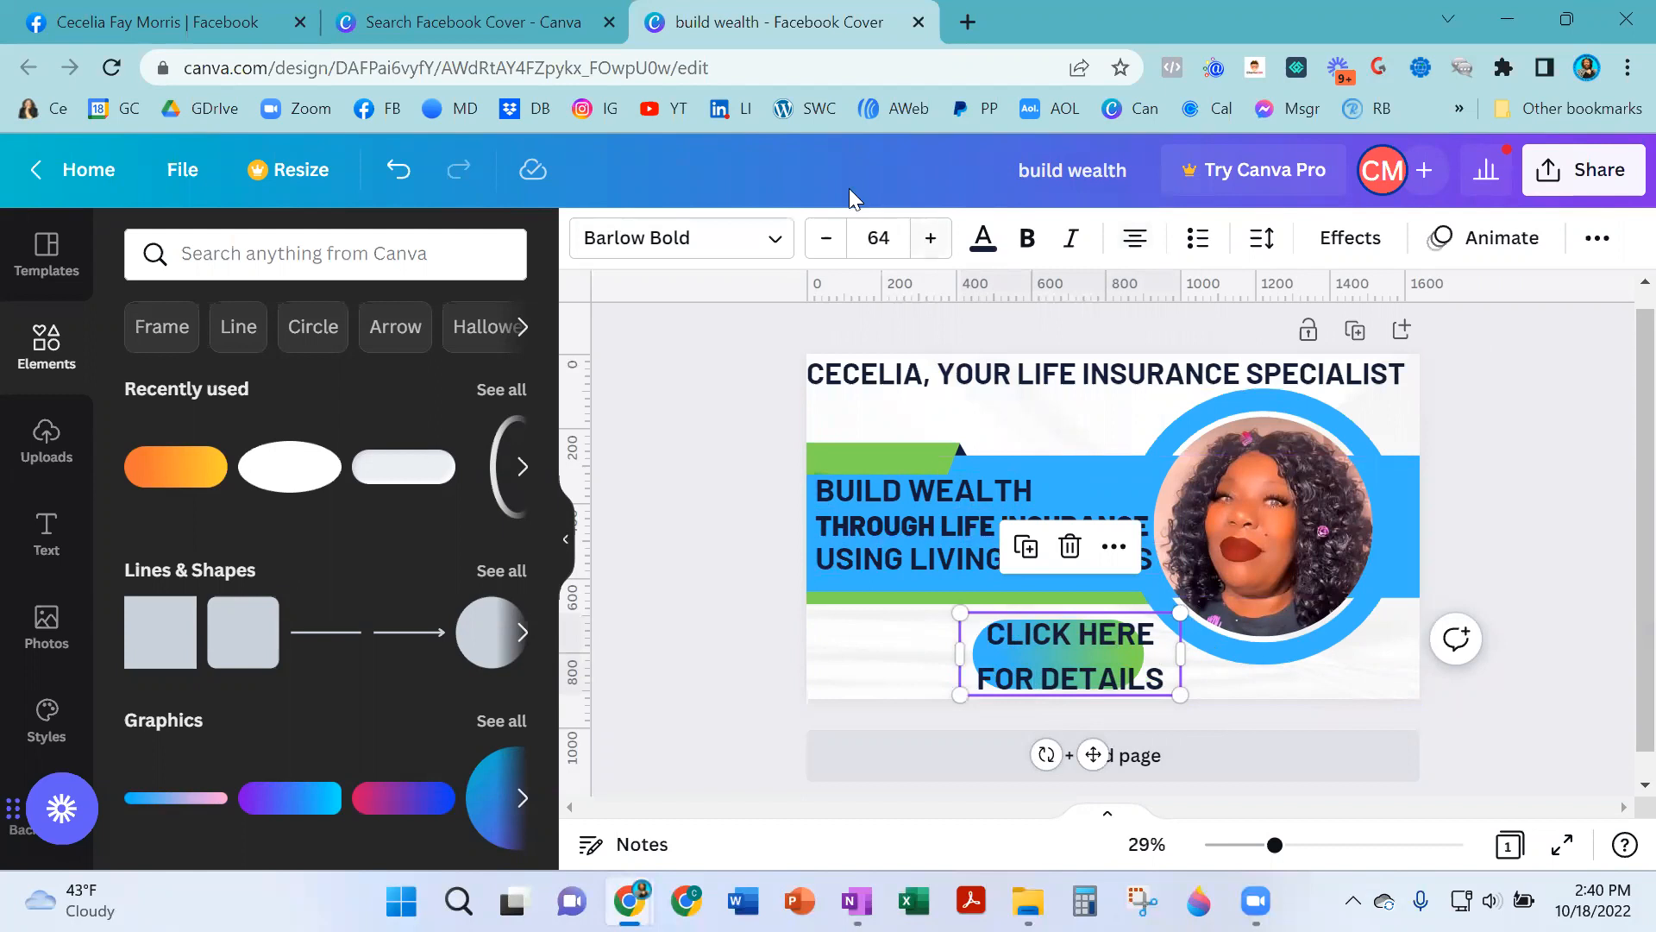
# - Set the button text size to 50 and fit the text box onto the pill
pyautogui.click(886, 232)
pyautogui.write('60')
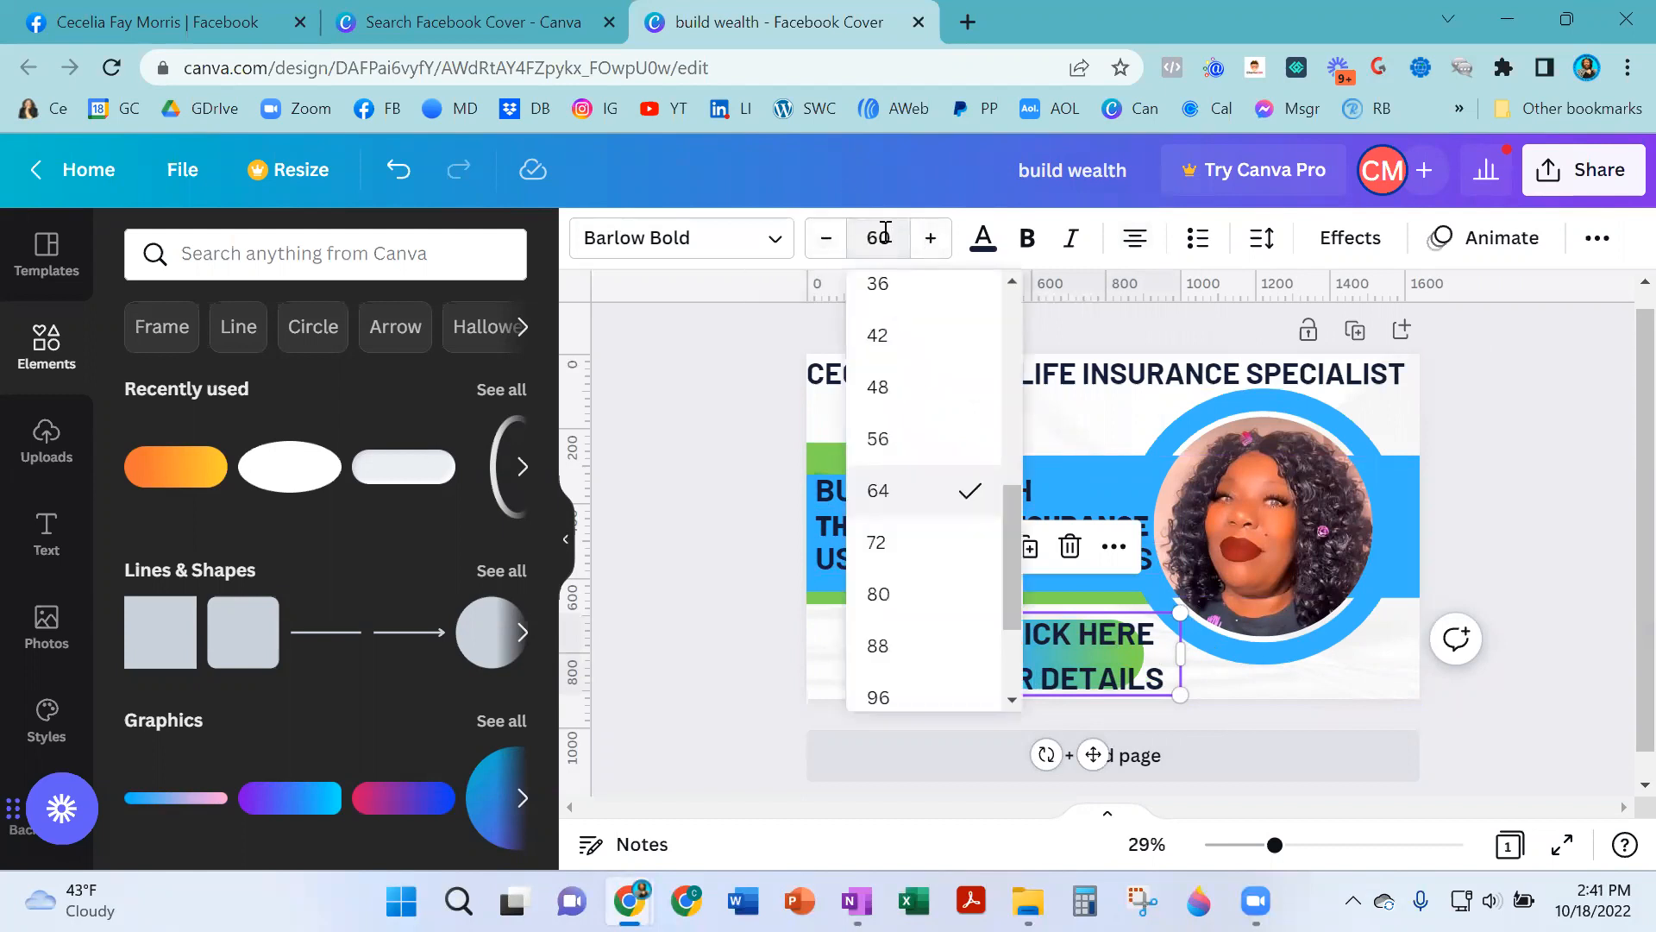
pyautogui.press('Return')
pyautogui.click(886, 233)
pyautogui.write('50')
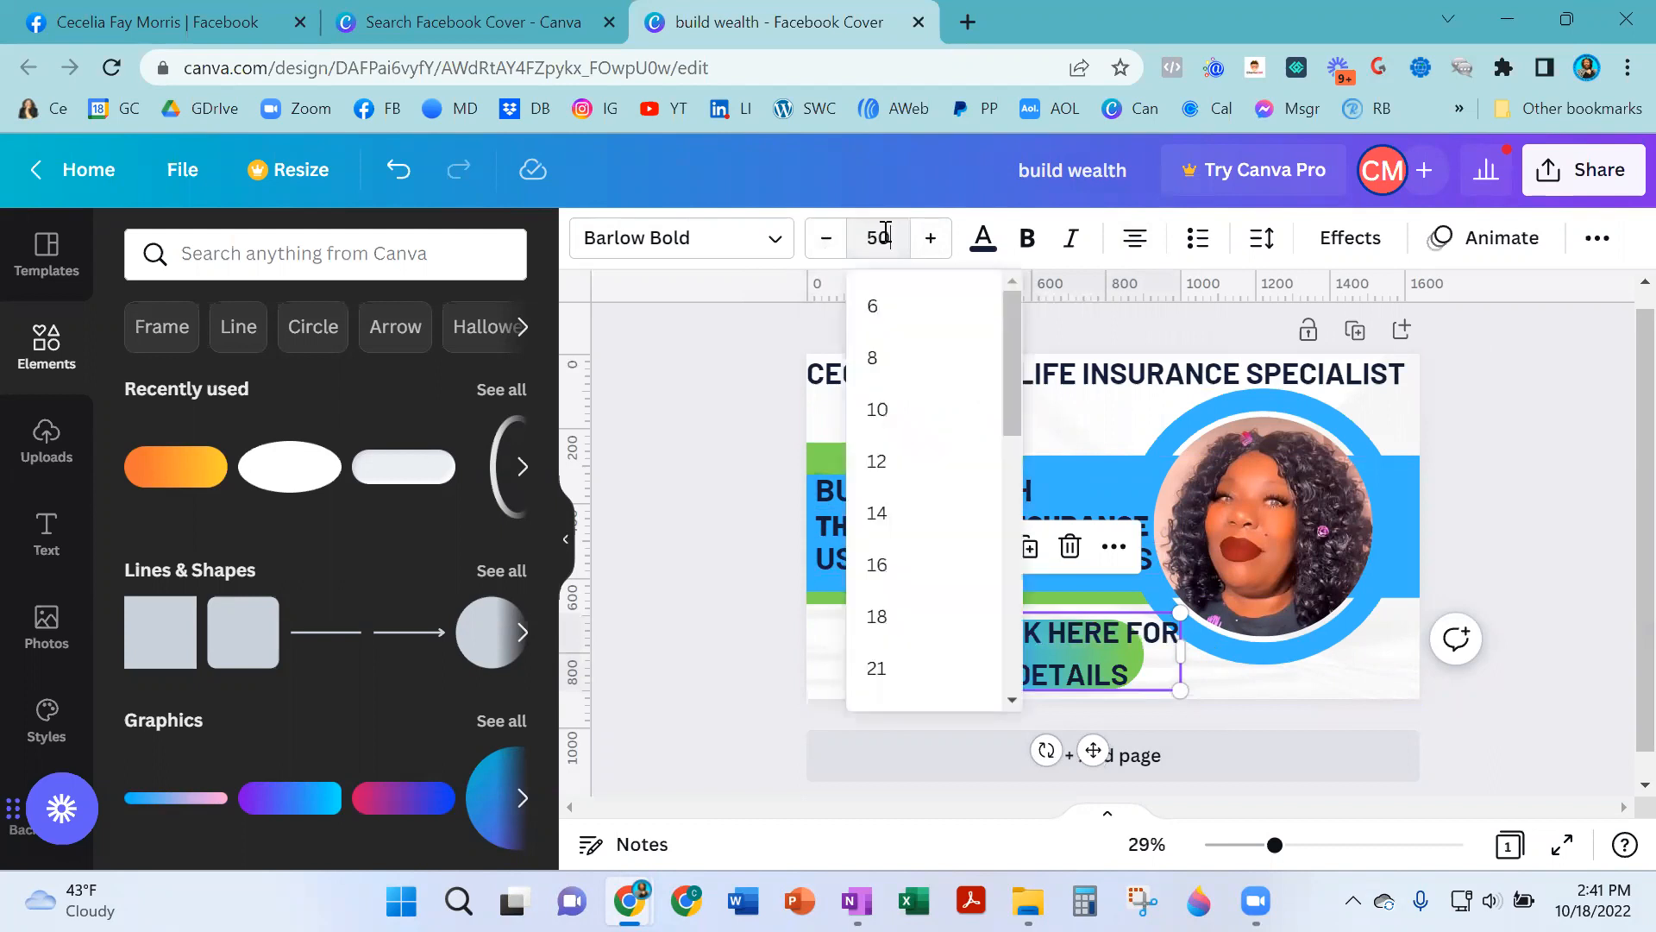
pyautogui.press('Return')
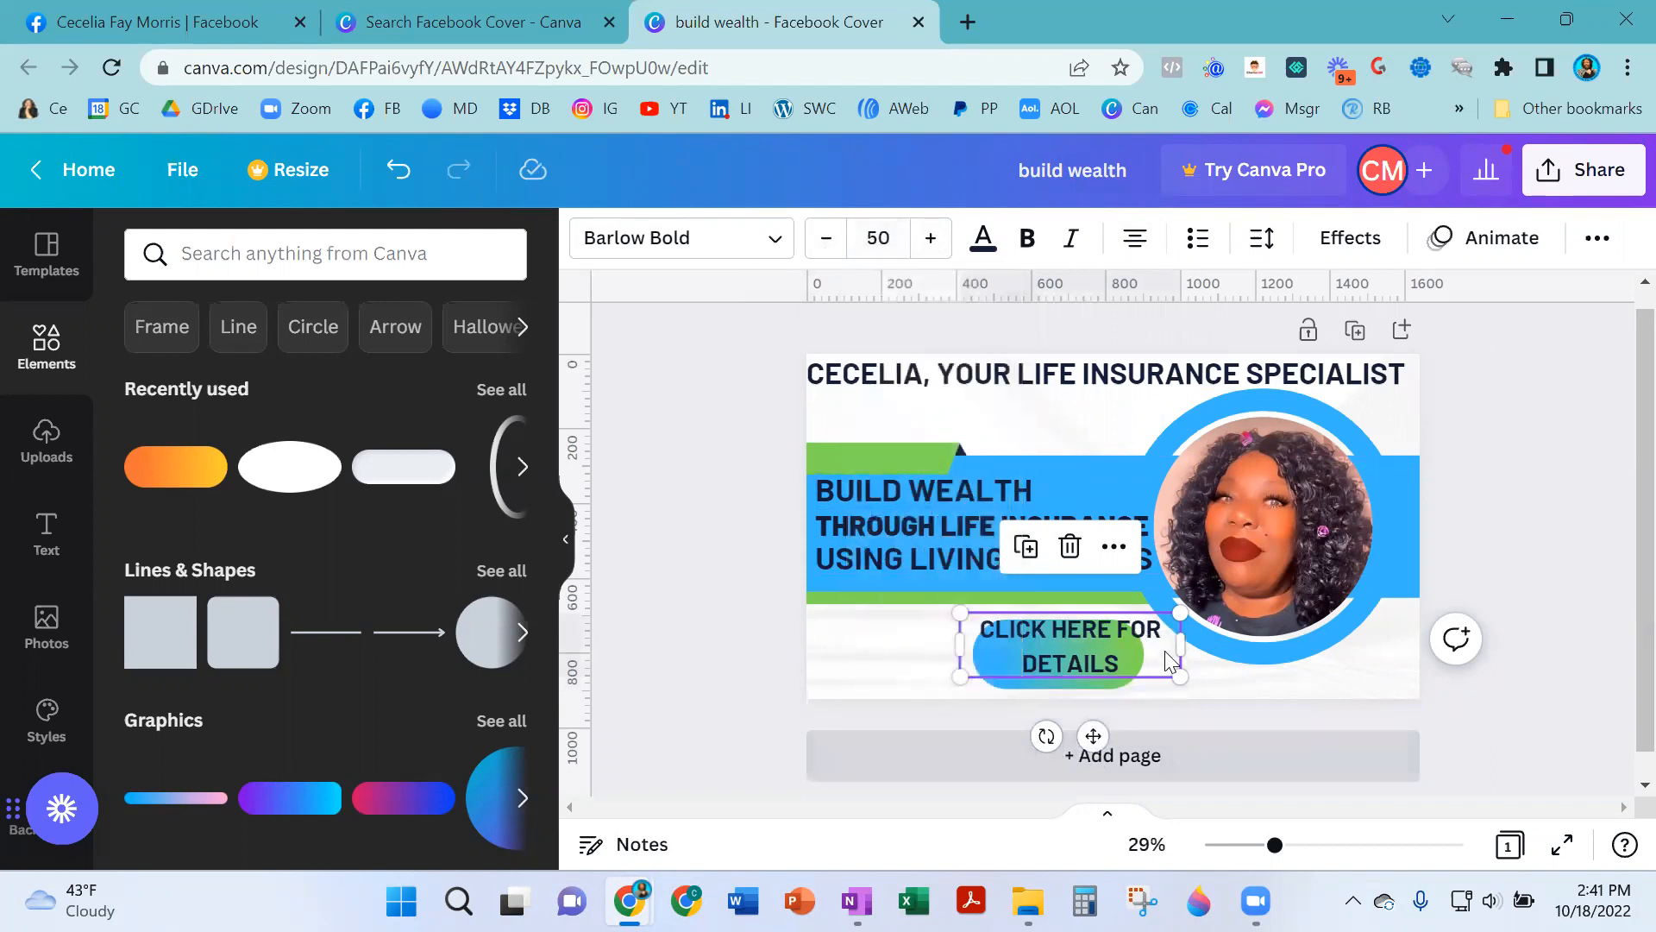
pyautogui.moveTo(1175, 641); pyautogui.dragTo(1155, 636)
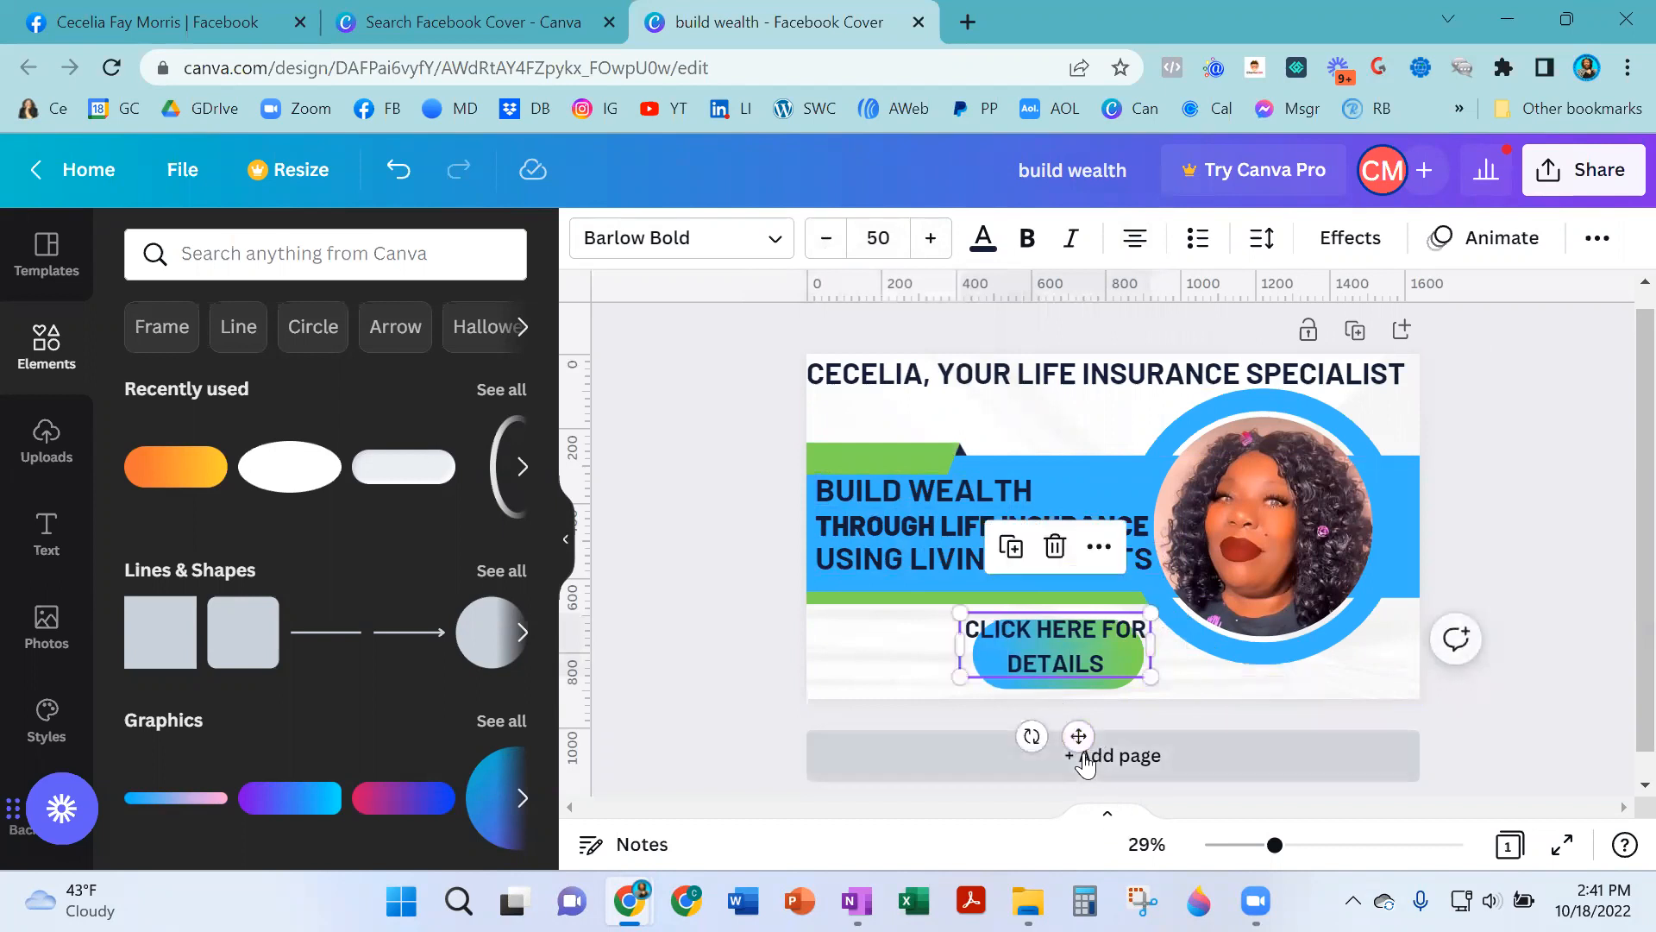
pyautogui.moveTo(1080, 735); pyautogui.dragTo(1090, 746)
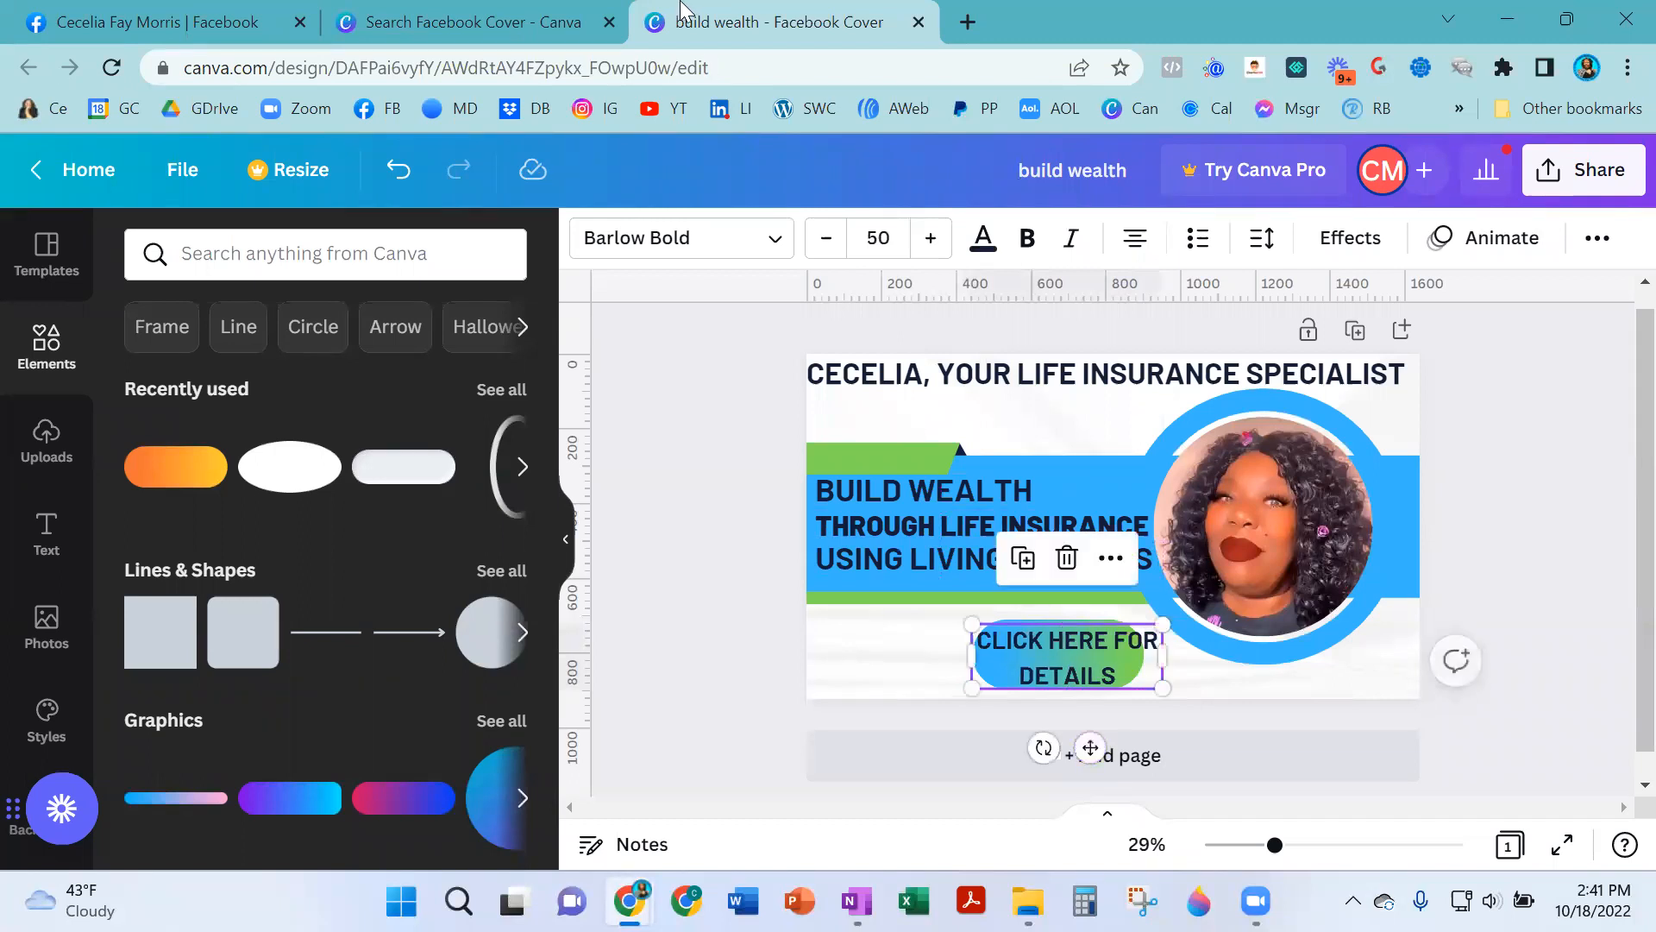
# - Set the button text size to 45 and nudge it into place on the pill
pyautogui.click(883, 238)
pyautogui.write('45')
pyautogui.press('Return')
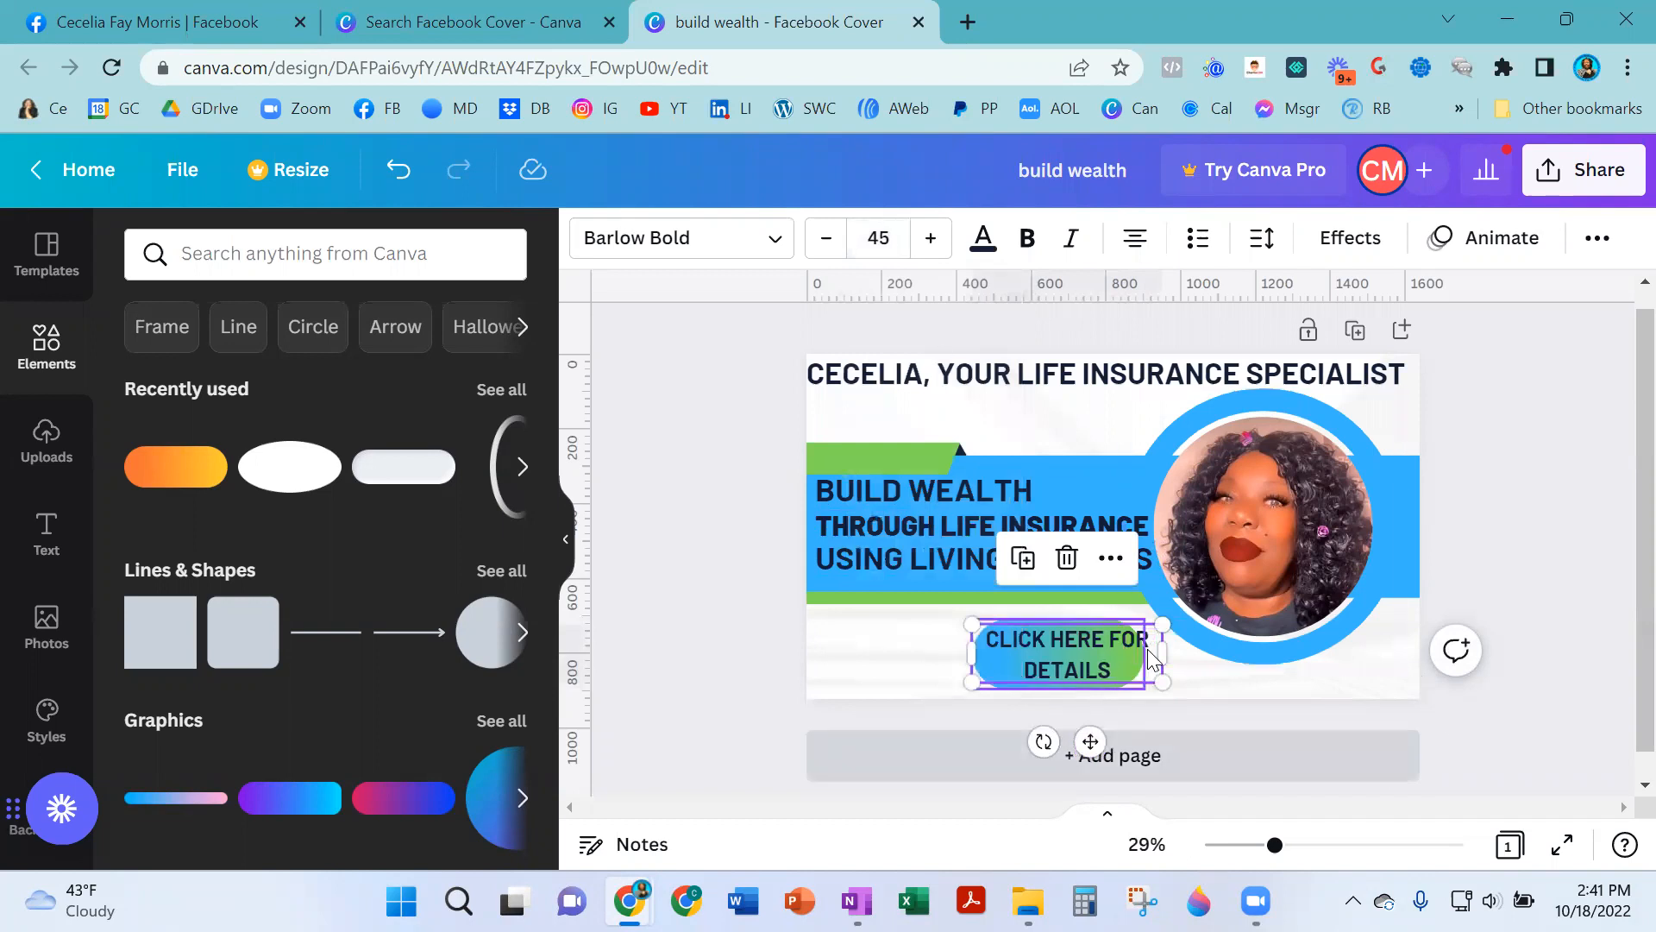
pyautogui.moveTo(1094, 742); pyautogui.dragTo(1091, 741)
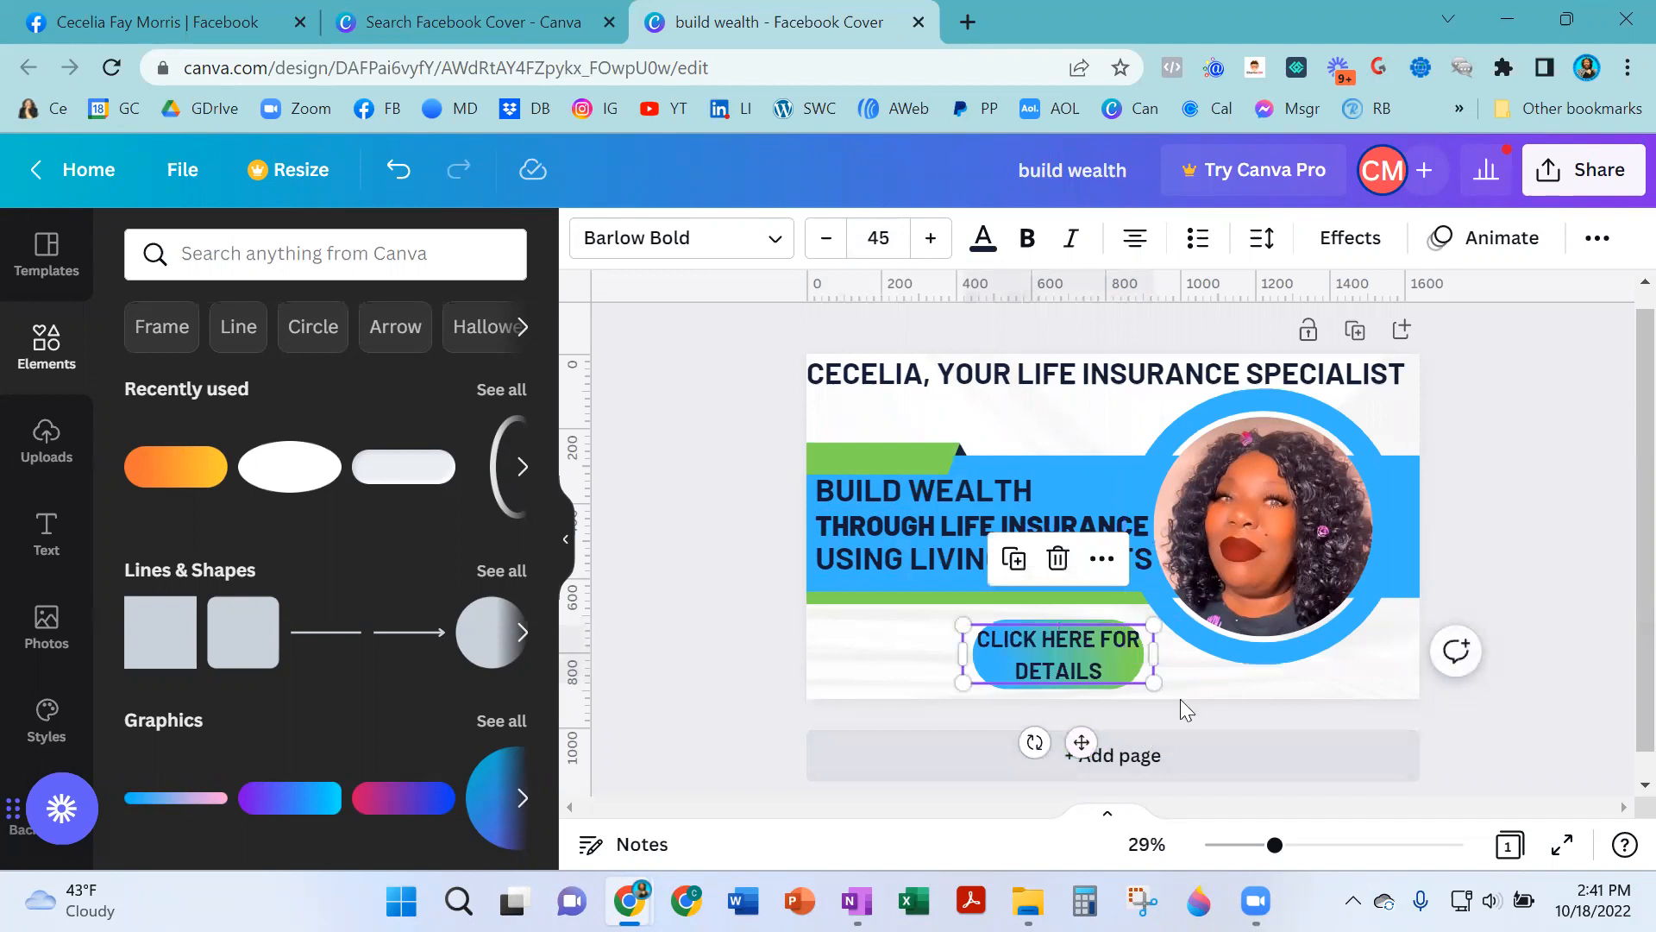
pyautogui.moveTo(1082, 742); pyautogui.dragTo(1084, 739)
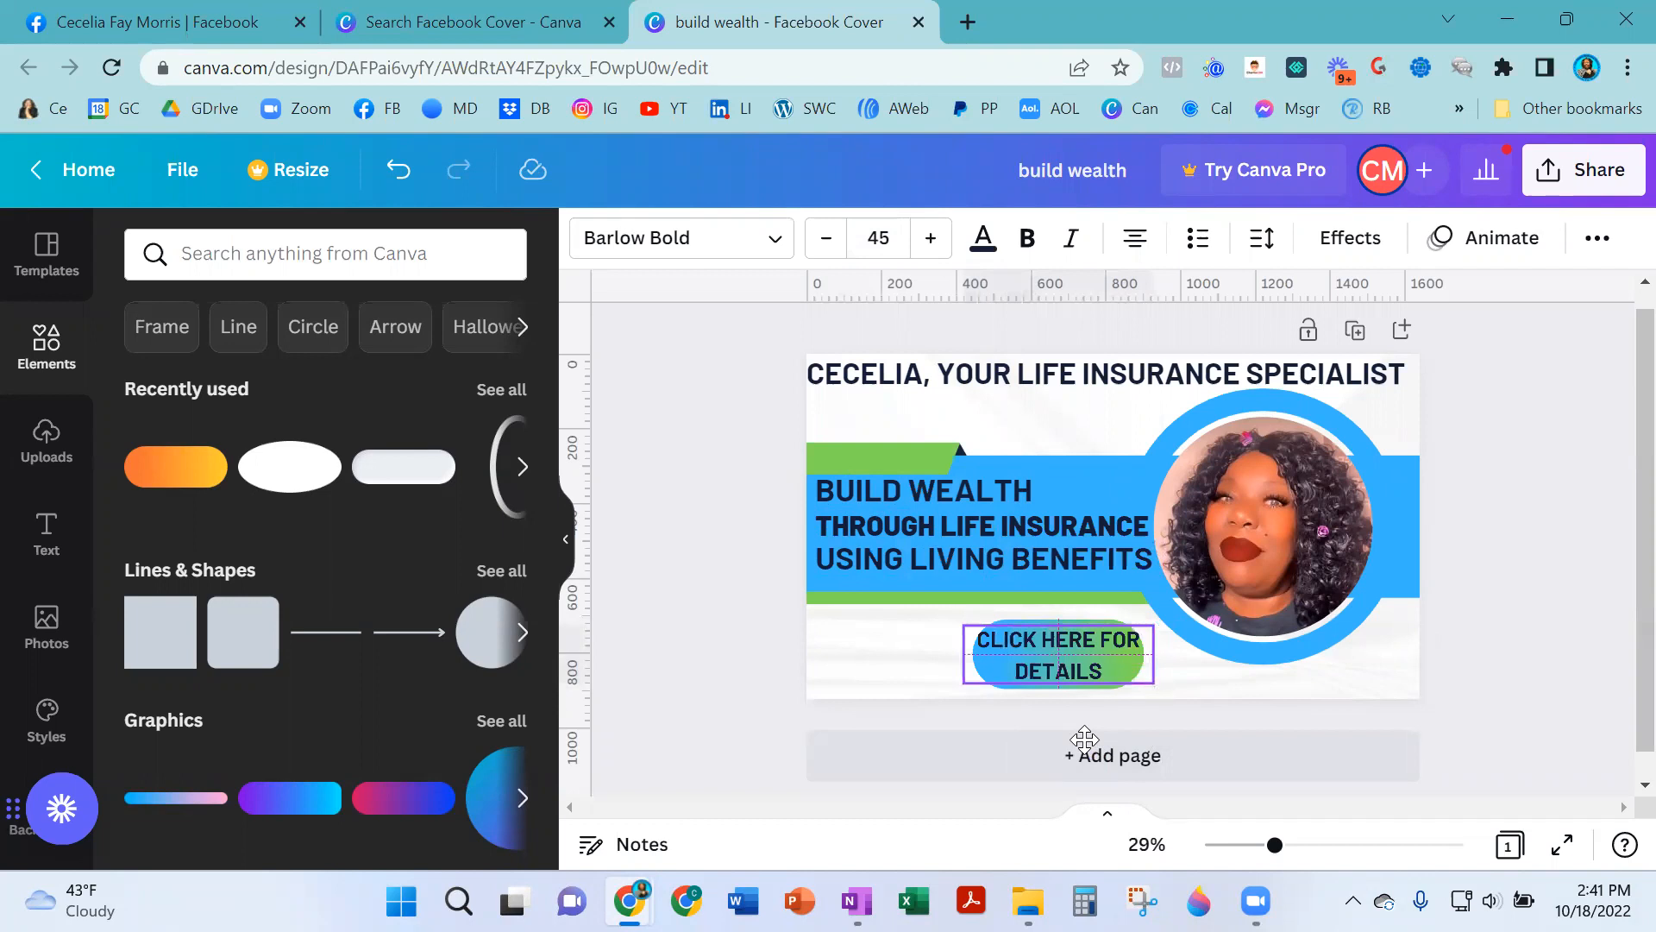
pyautogui.moveTo(1084, 739); pyautogui.dragTo(1084, 739)
# - Enlarge the gradient pill slightly and center the button text on it
pyautogui.click(1246, 683)
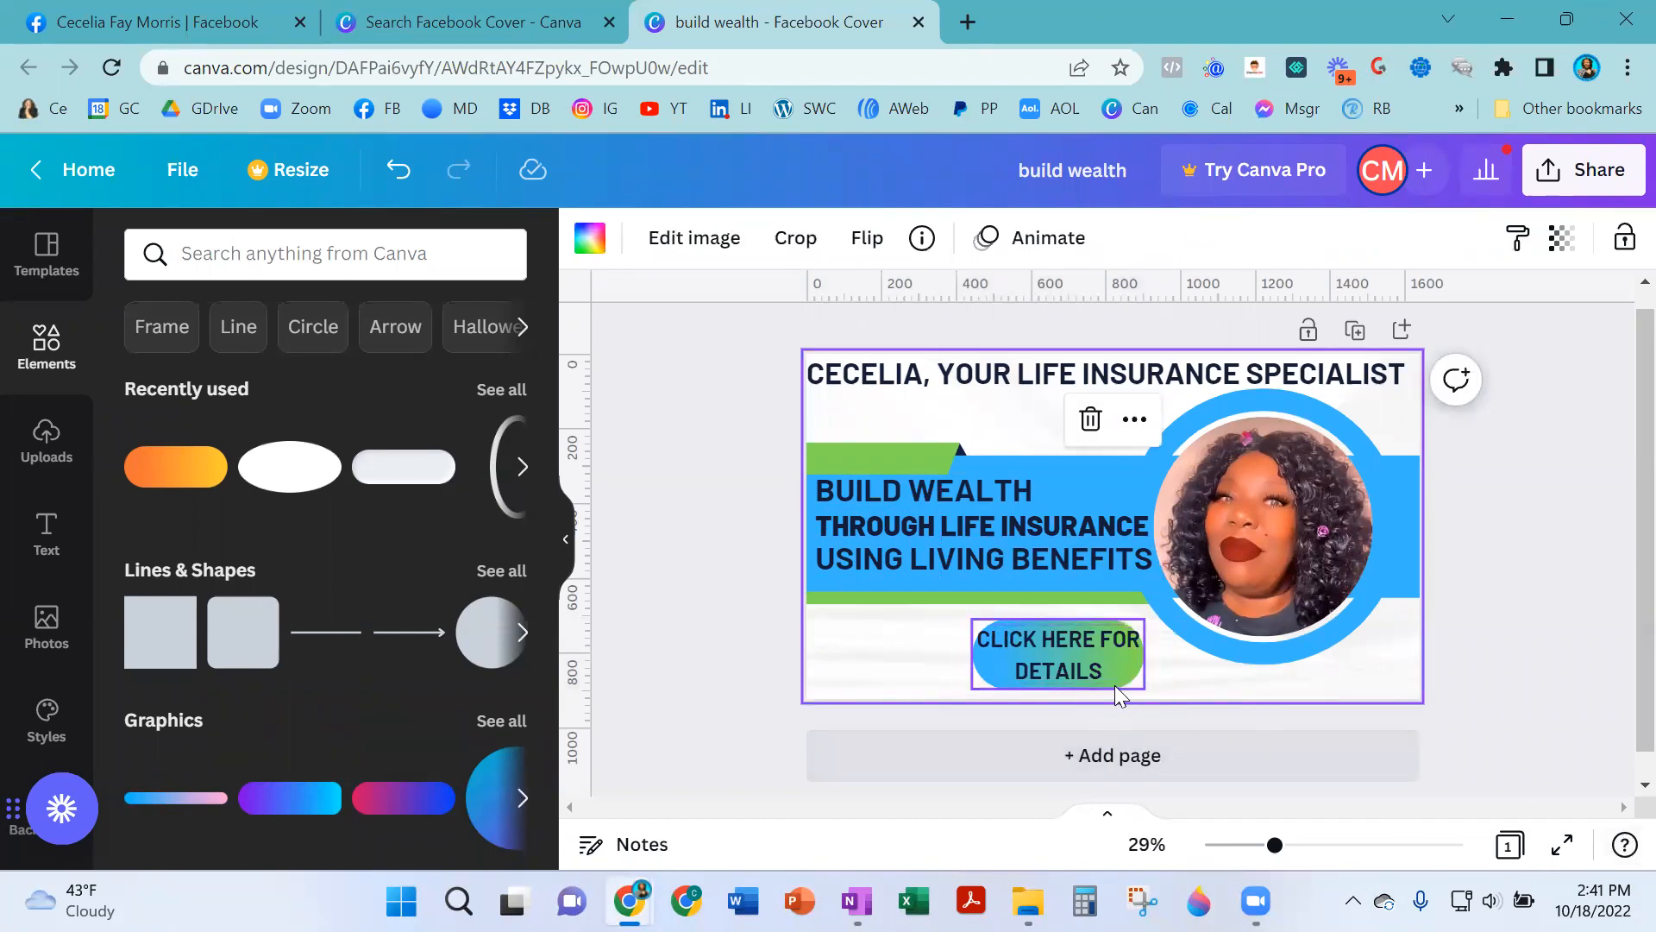
pyautogui.click(1085, 619)
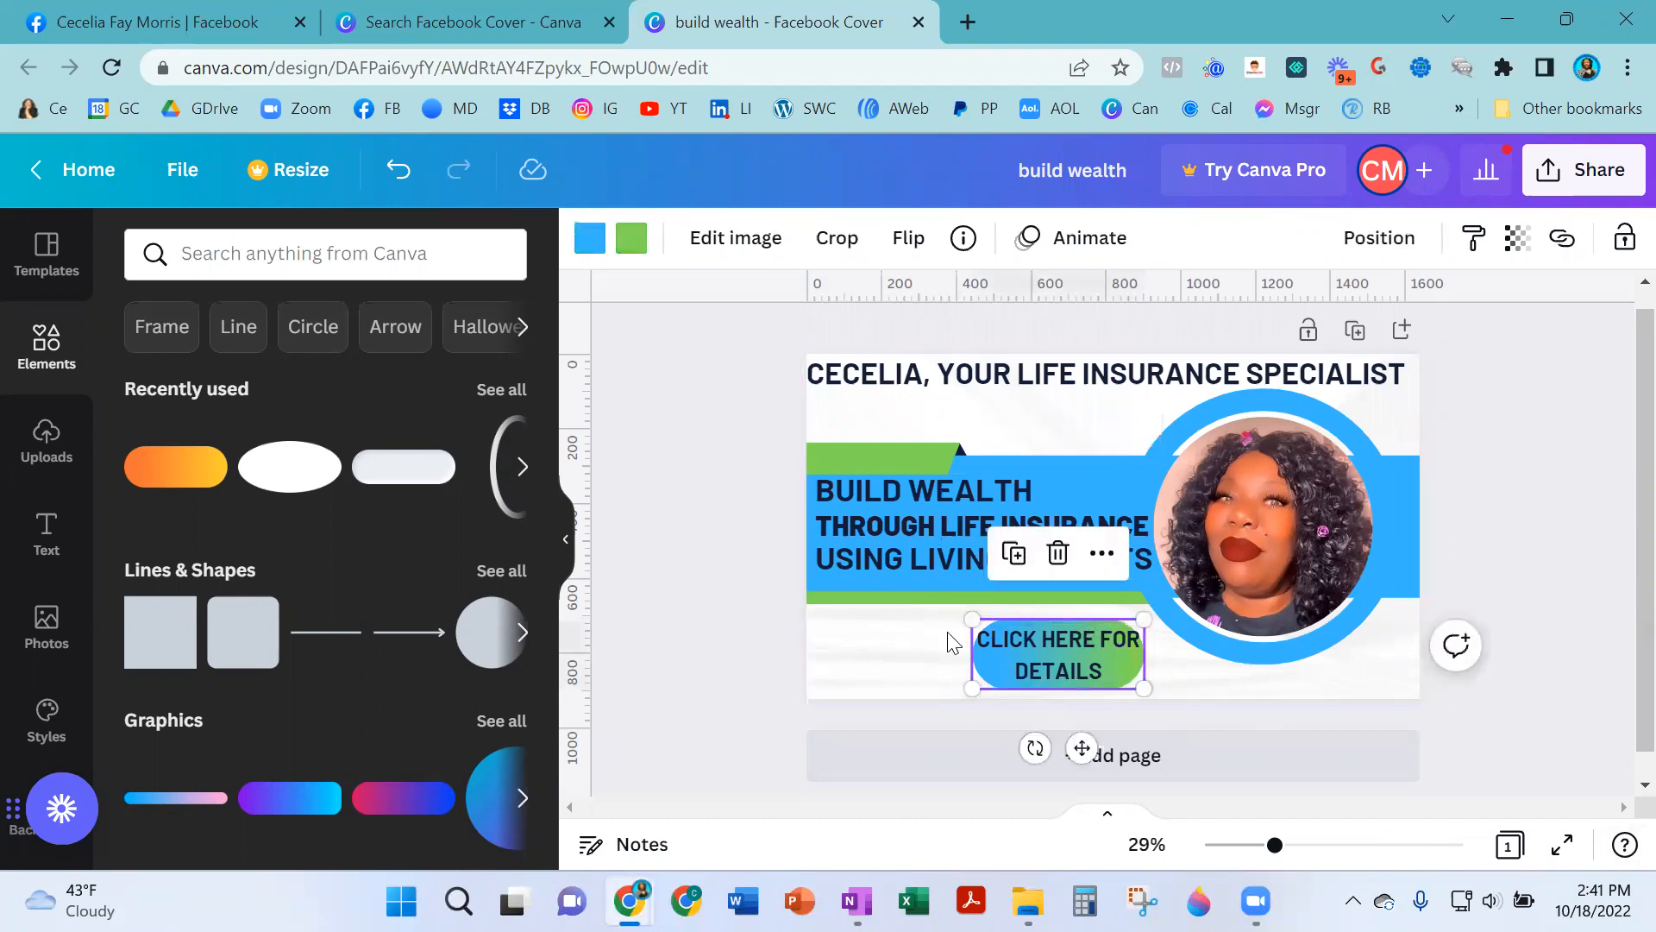
pyautogui.moveTo(967, 614); pyautogui.dragTo(960, 614)
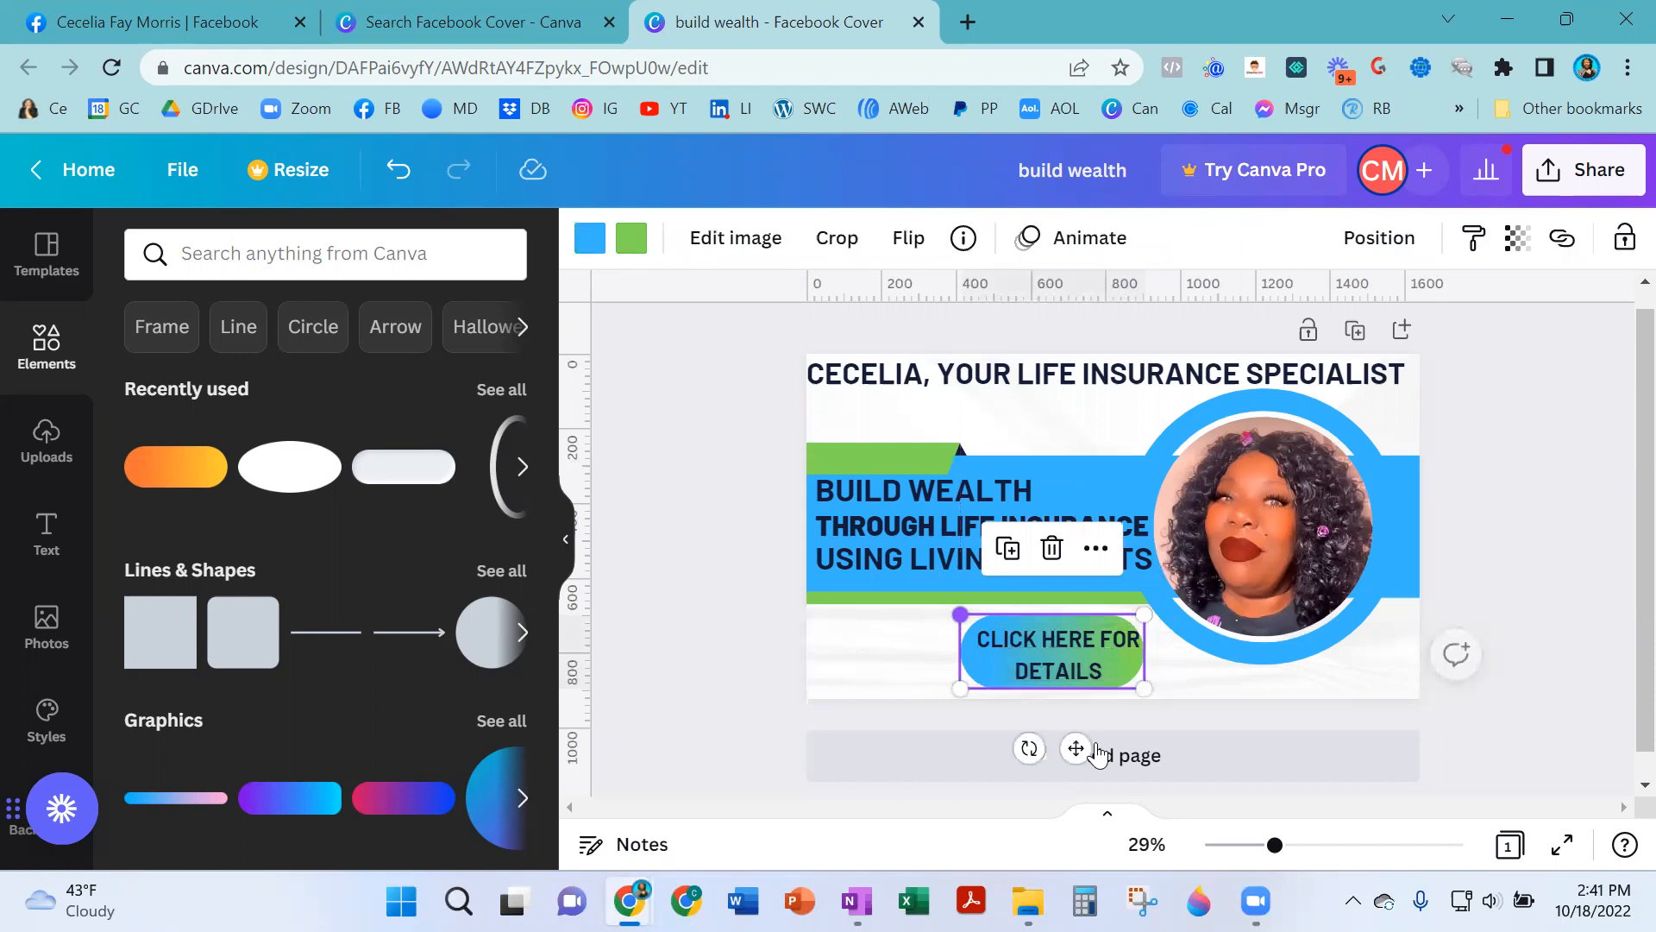
pyautogui.click(1071, 649)
pyautogui.moveTo(1059, 660); pyautogui.dragTo(1052, 656)
pyautogui.click(1215, 681)
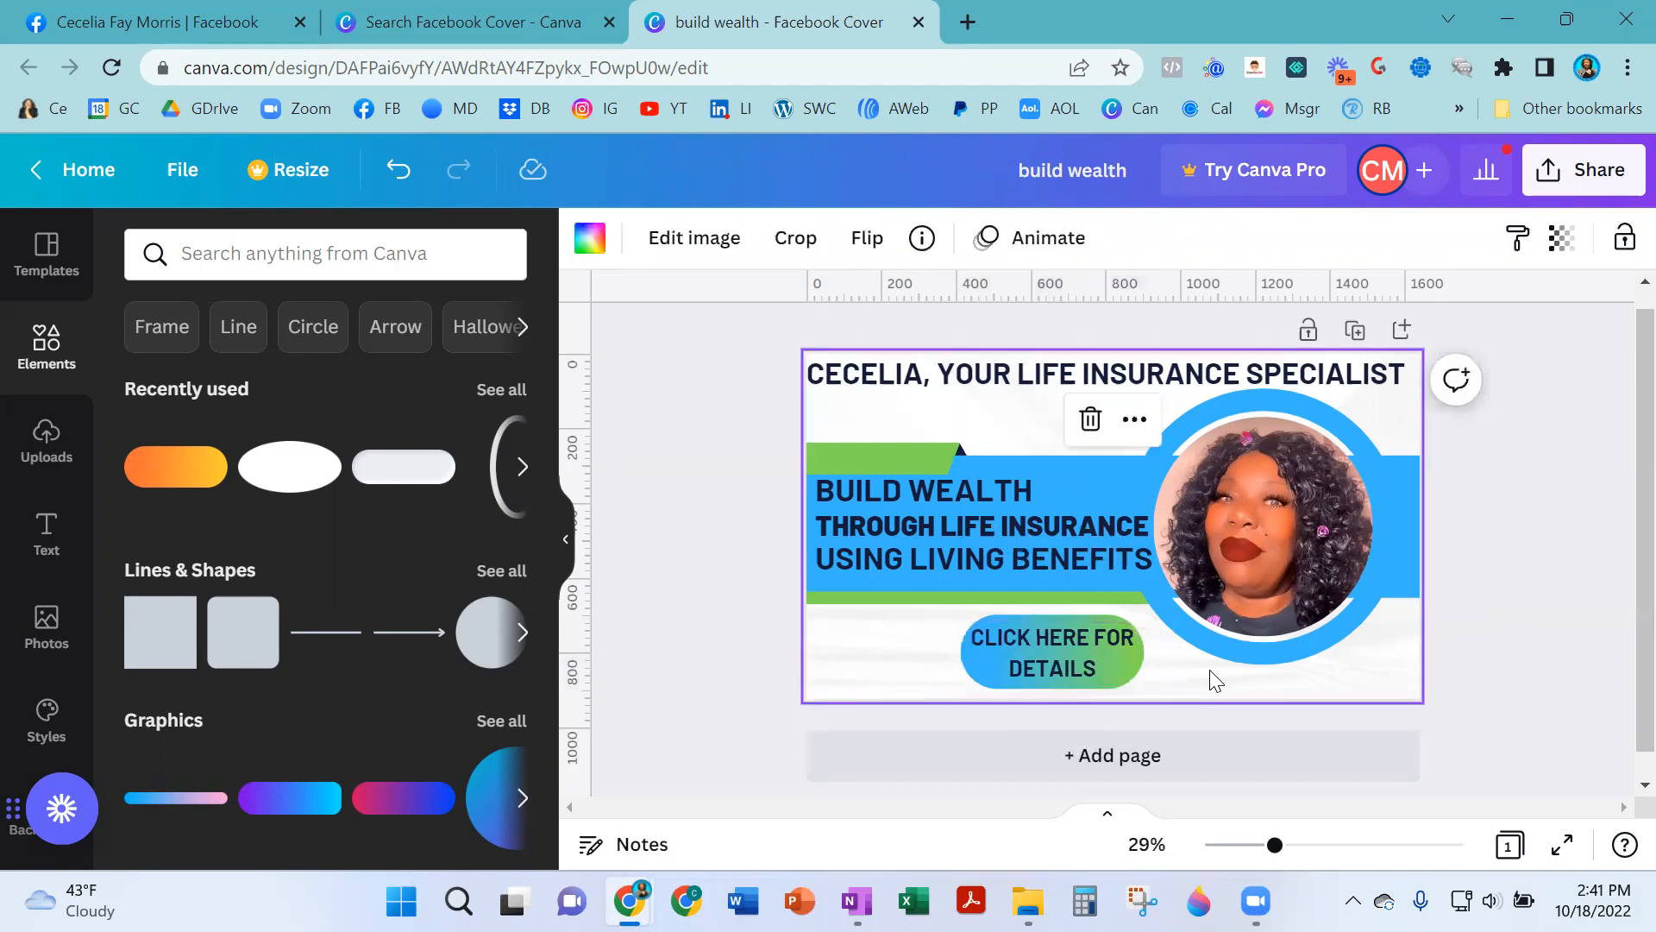
# - Download the finished cover design as a PNG file
pyautogui.click(1504, 622)
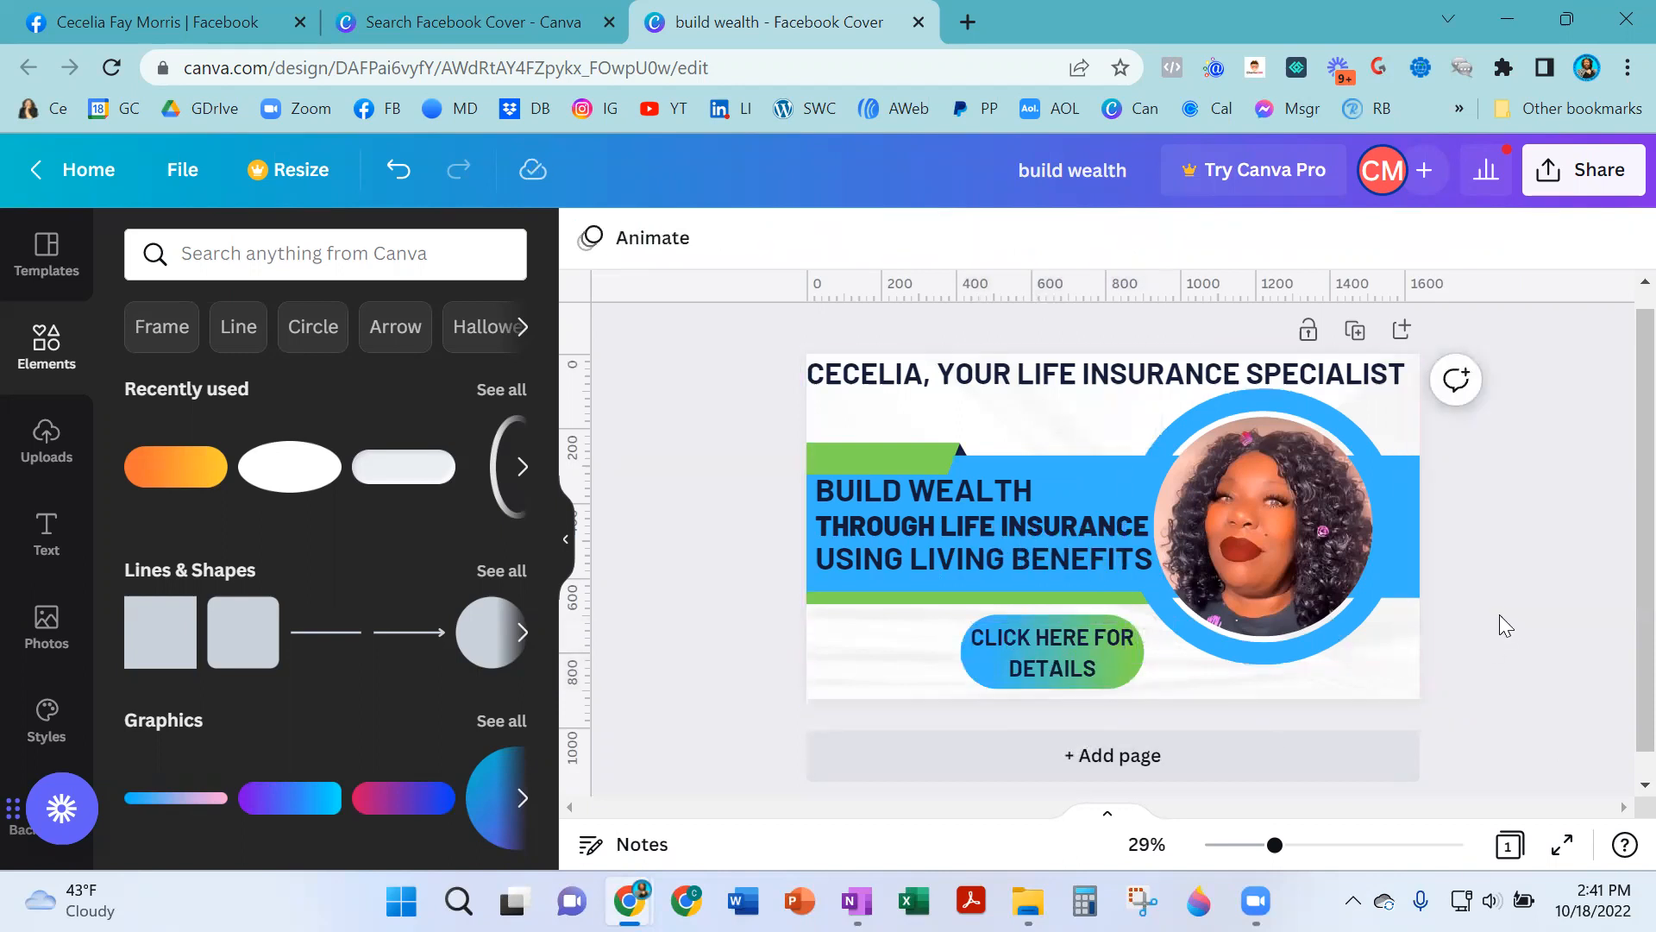
pyautogui.click(1571, 179)
pyautogui.scroll(-3, 1354, 500)
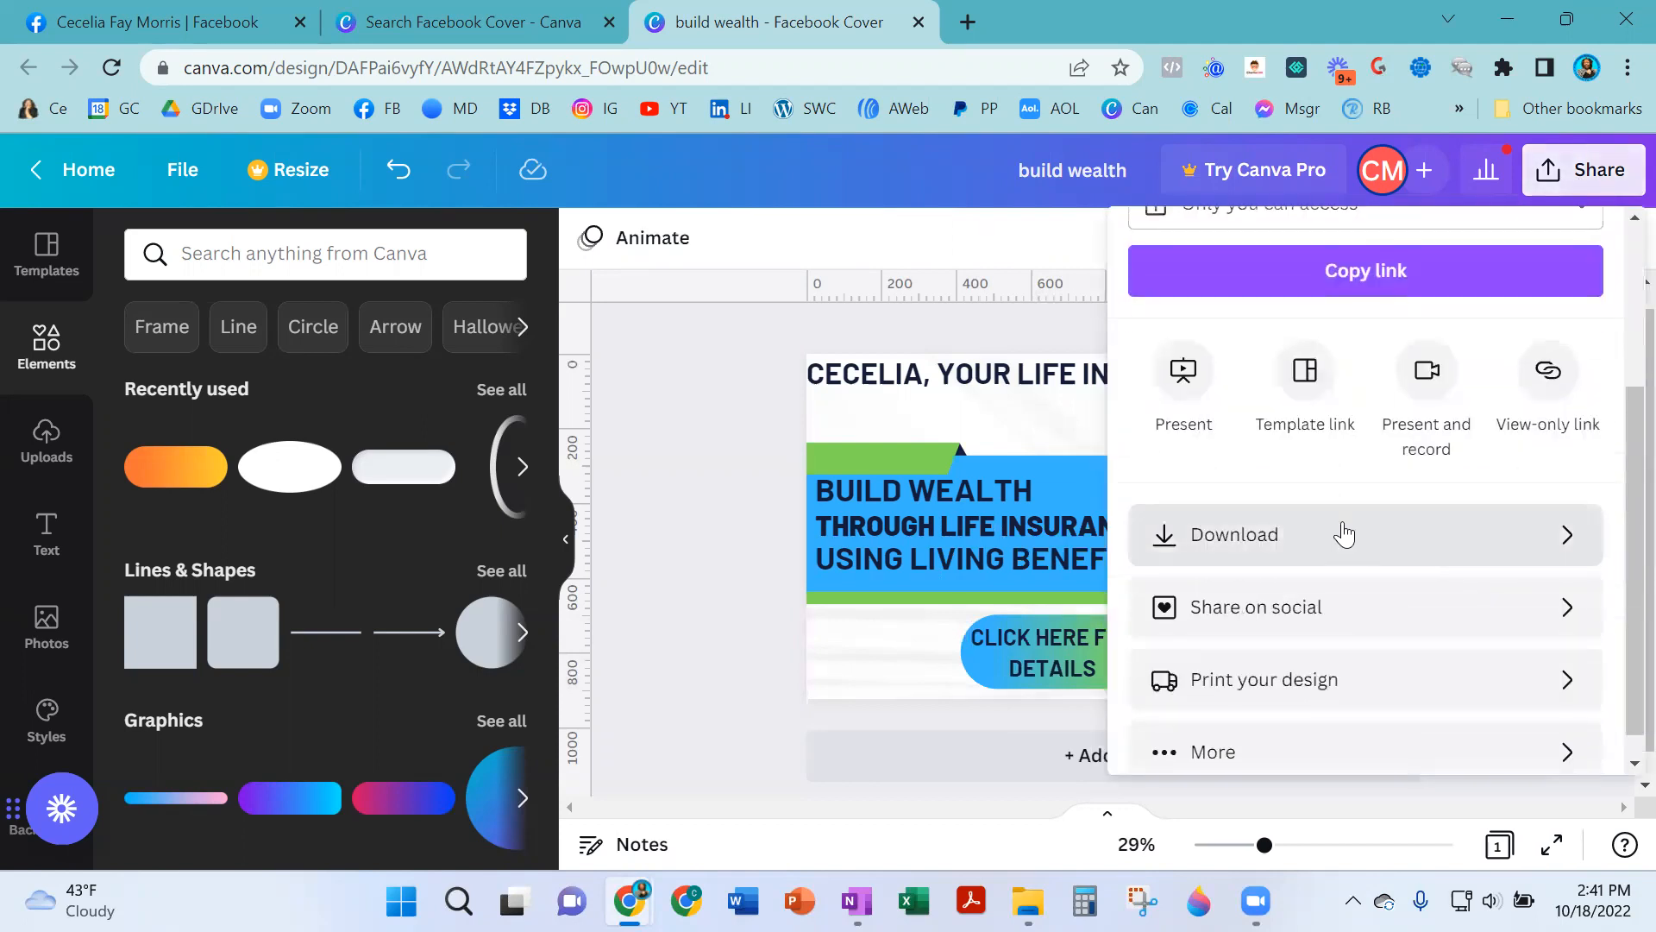
pyautogui.click(1346, 532)
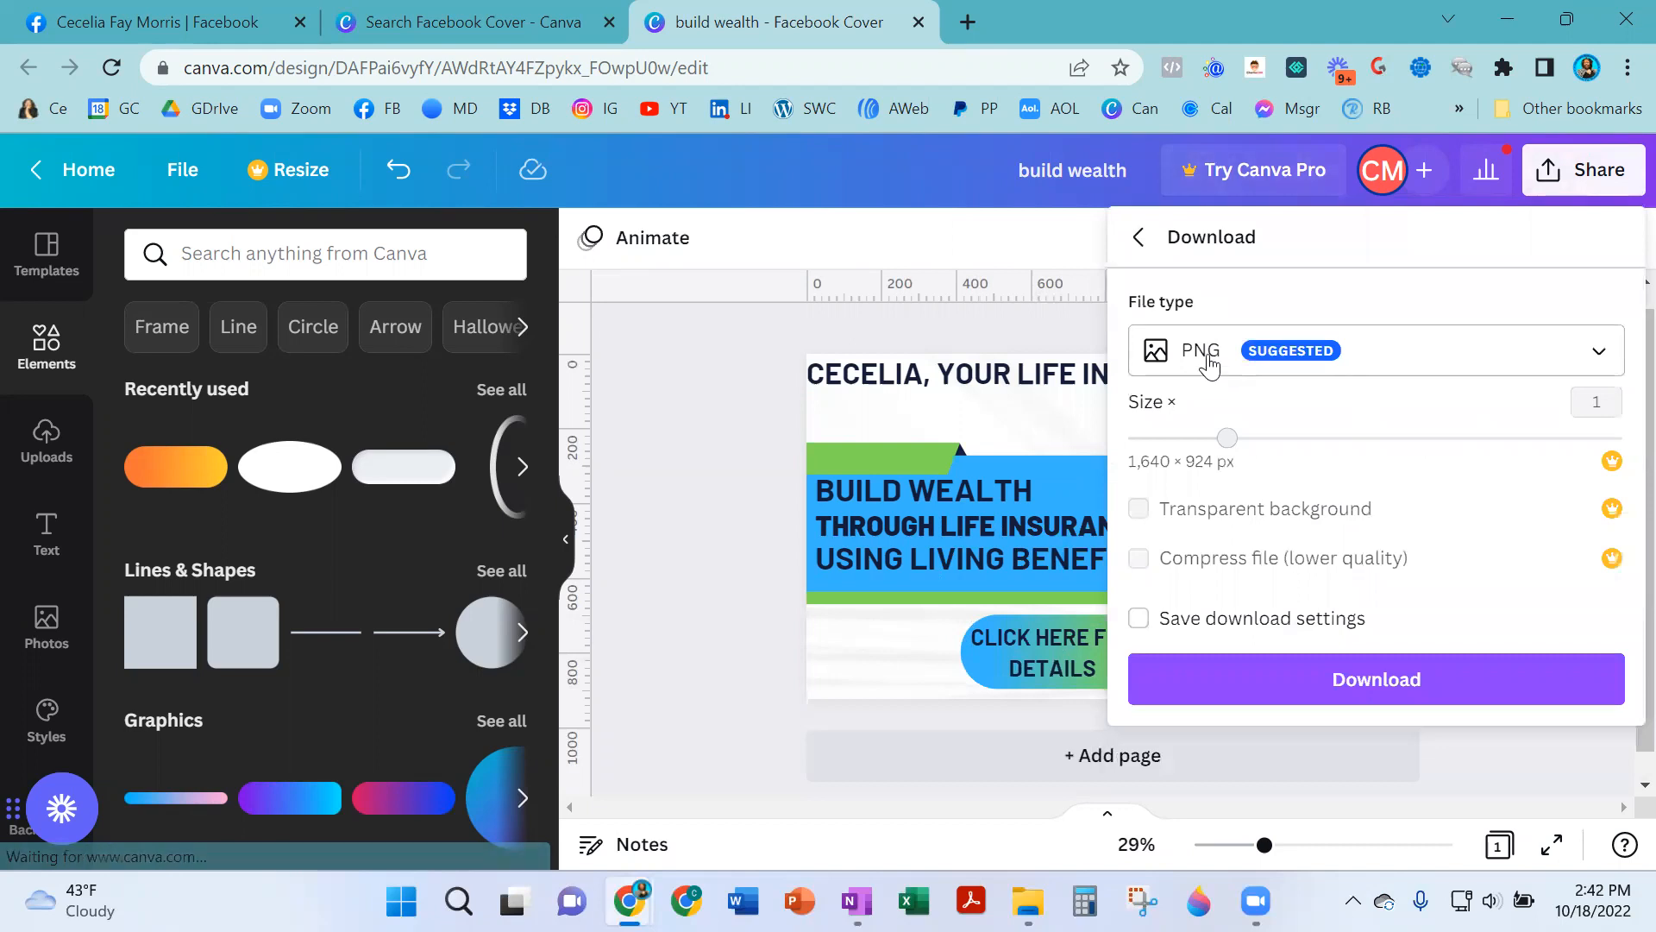
pyautogui.click(1392, 681)
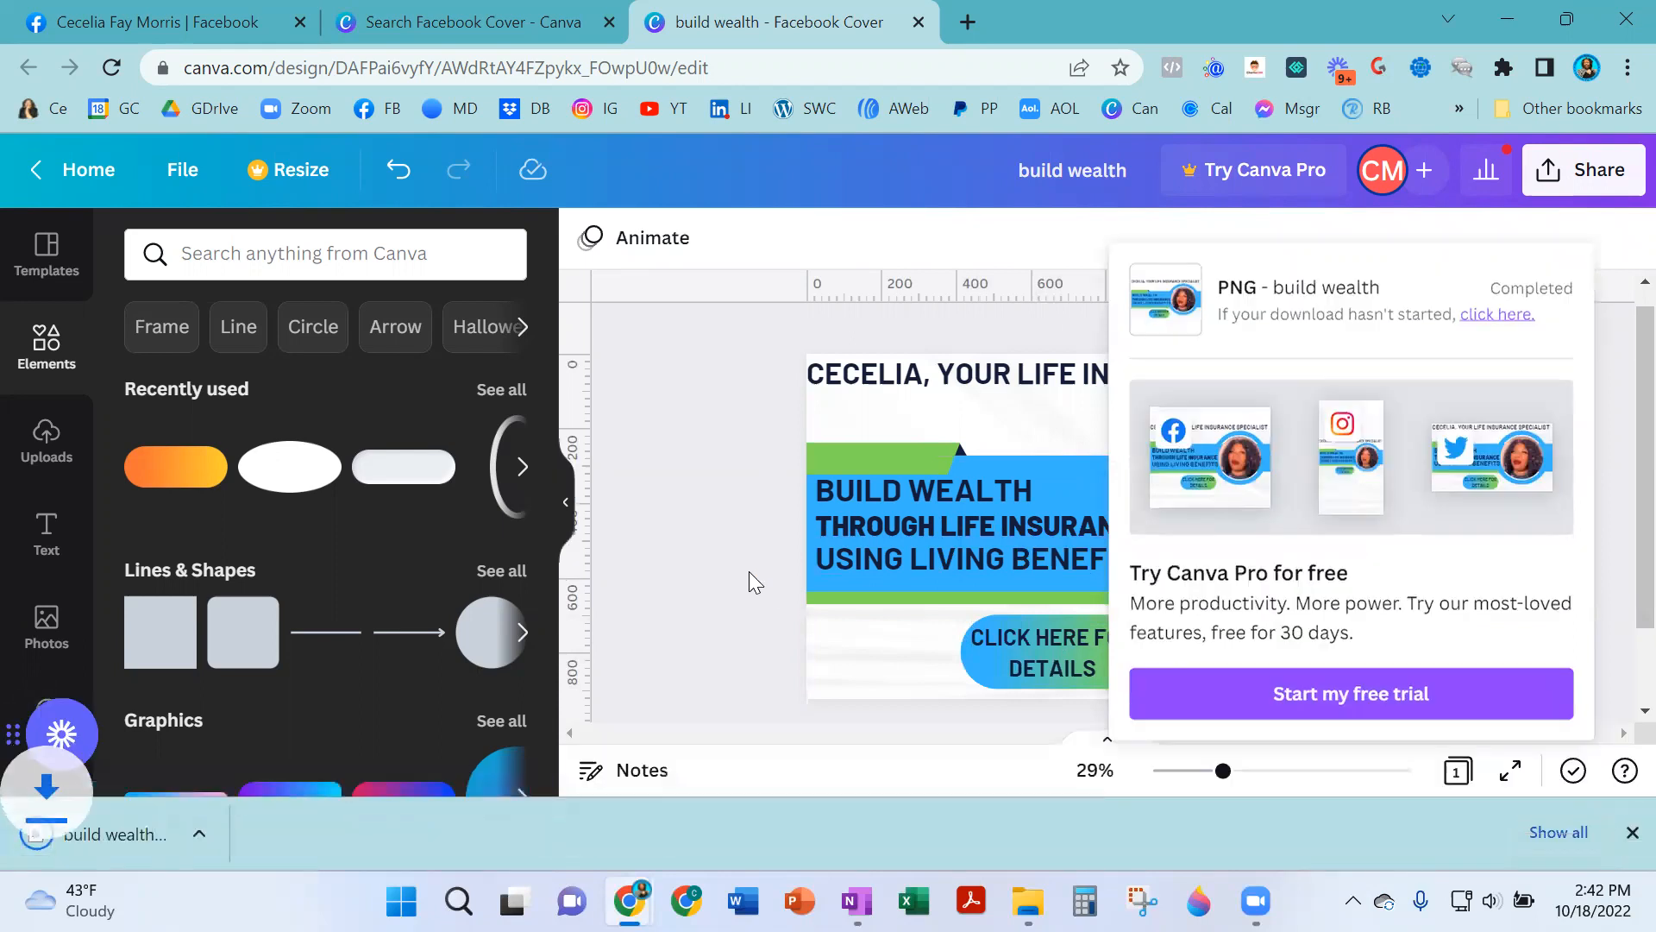
pyautogui.click(1631, 833)
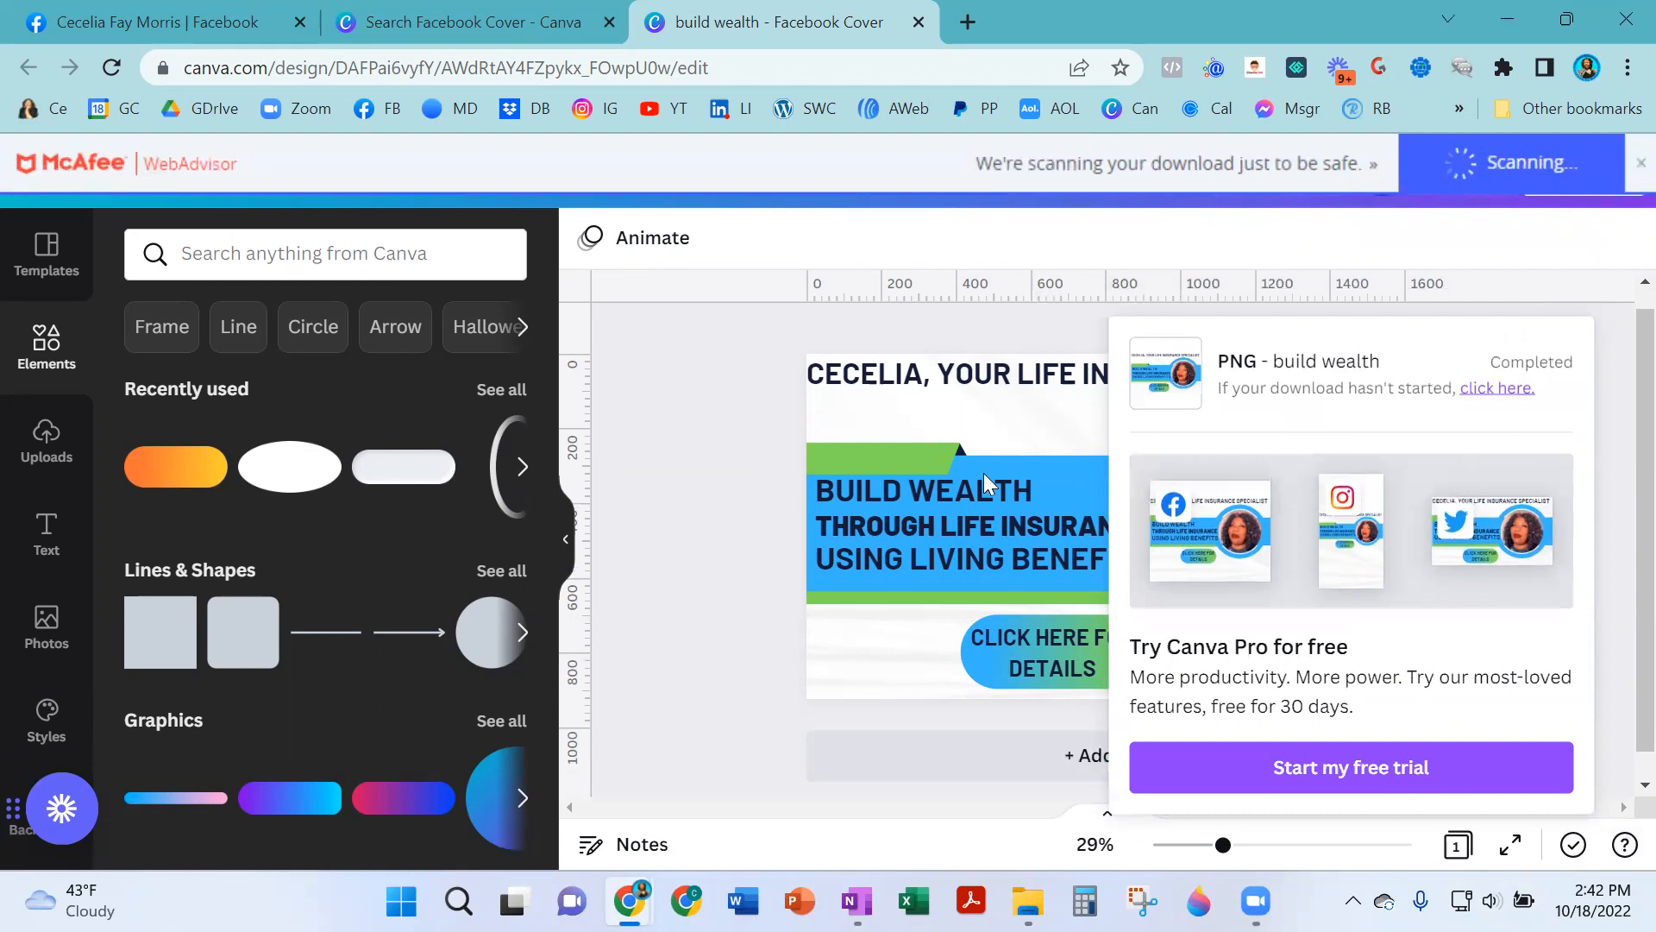
pyautogui.click(721, 627)
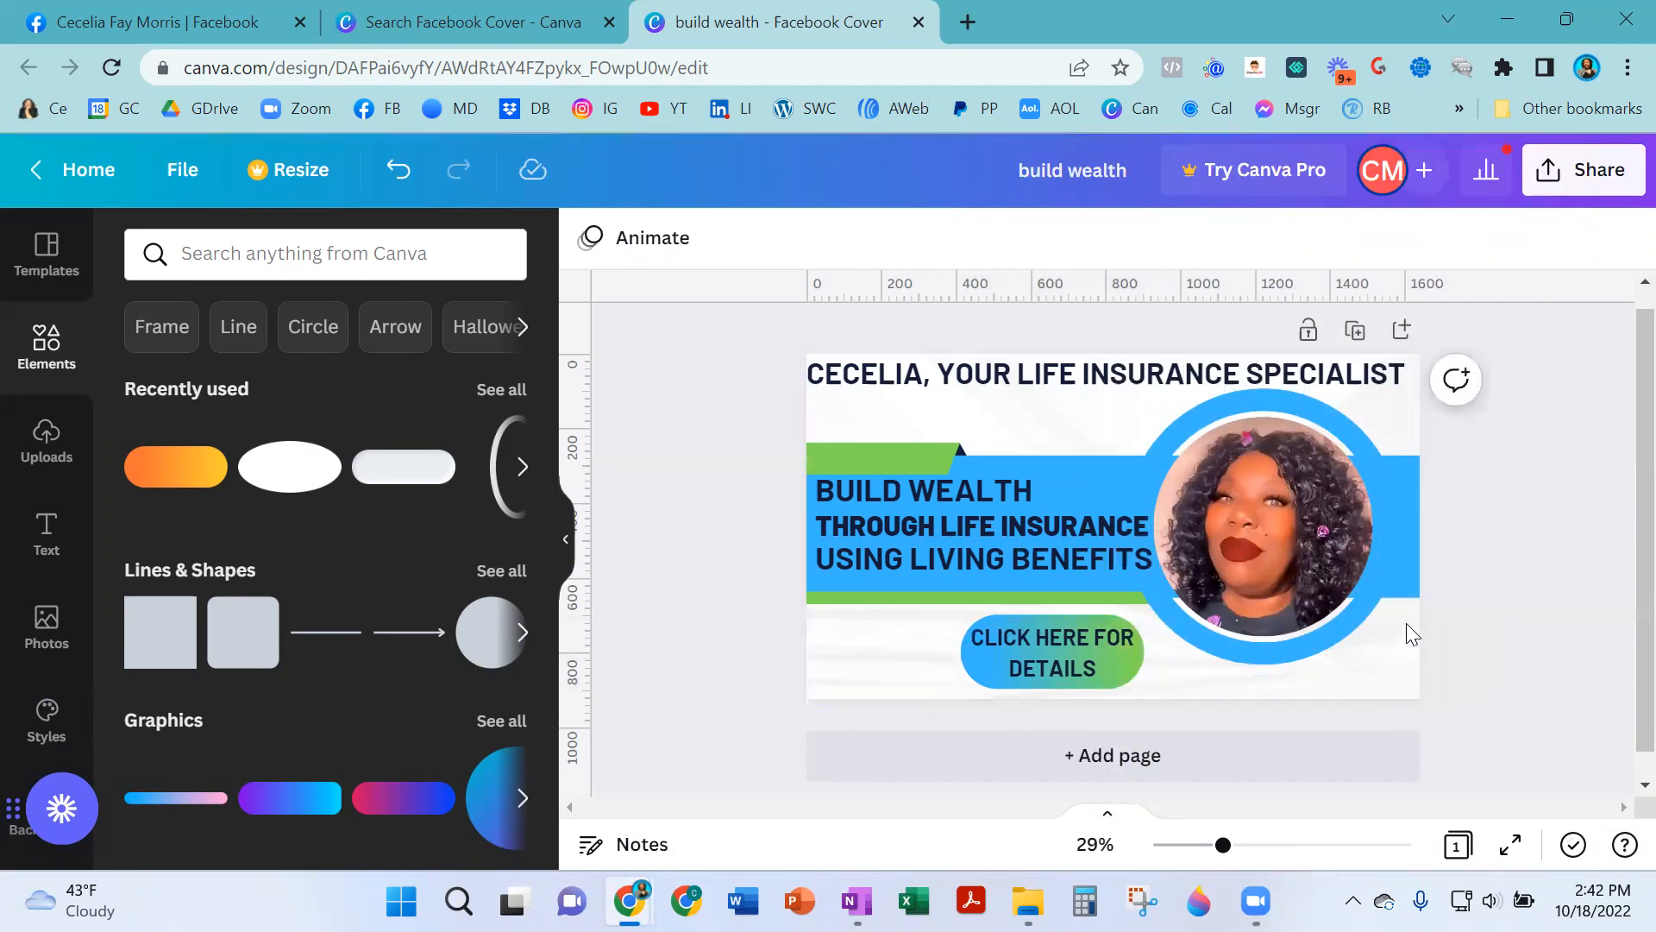